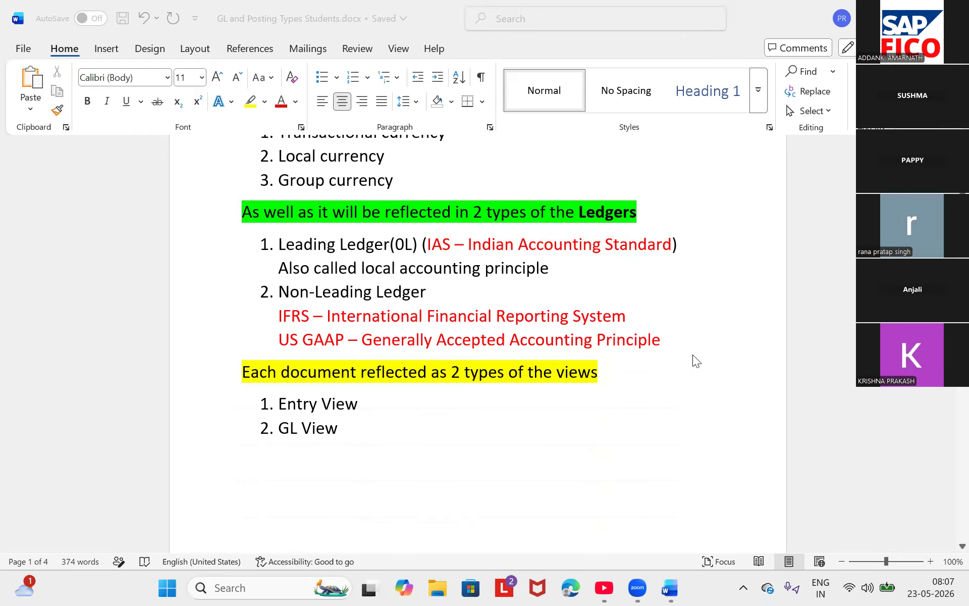
- Insert the list item "Rent paid 30000" below the GL Postings – FB50/F-02 item under Posting Types
{"action": "scroll", "coordinate": [693, 355], "scroll_direction": "down", "scroll_amount": 4}
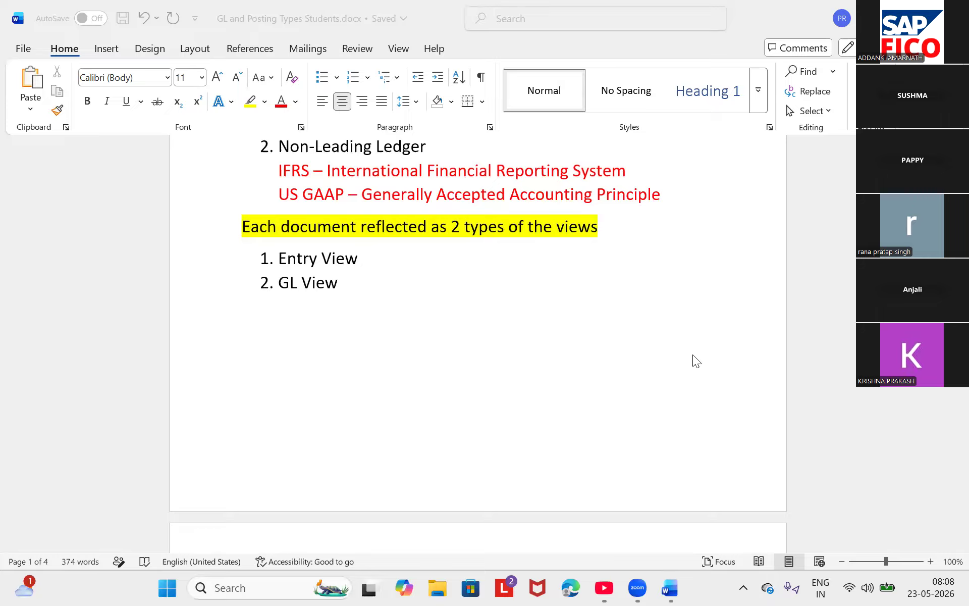
{"action": "key", "text": "XF86MonBrightnessDown"}
{"action": "scroll", "coordinate": [684, 350], "scroll_direction": "down", "scroll_amount": 5}
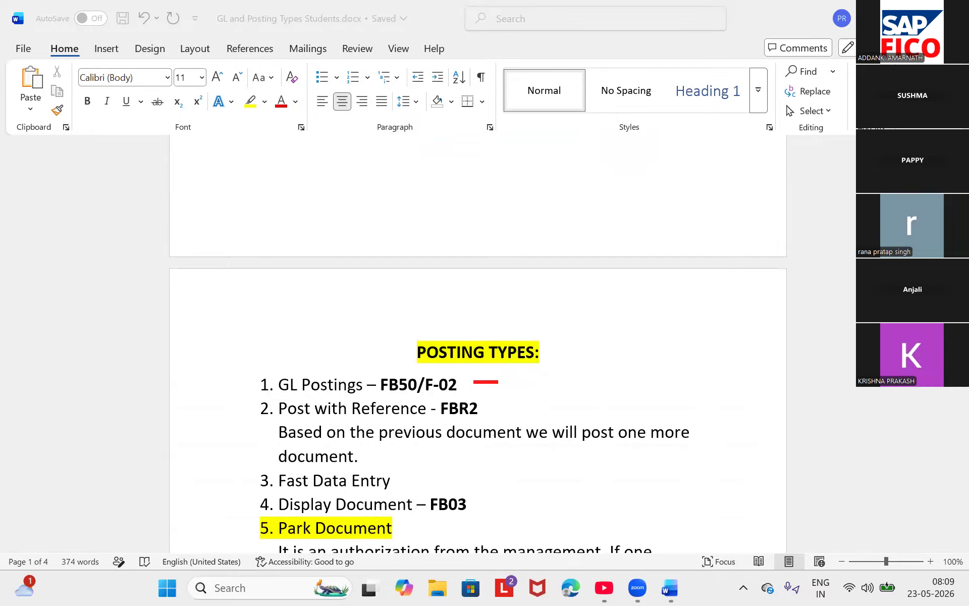
{"action": "left_click", "coordinate": [458, 385]}
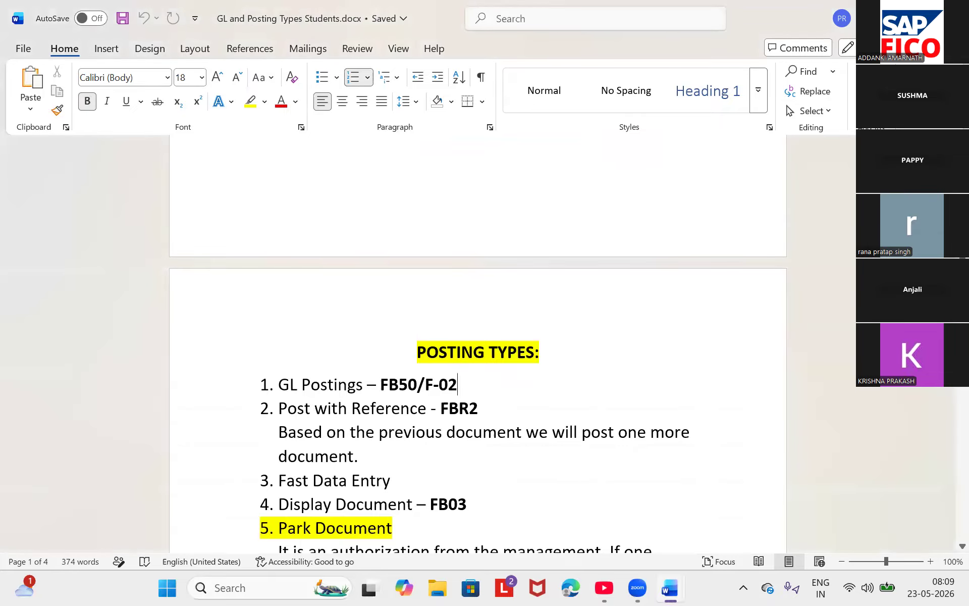
{"action": "key", "text": "Return"}
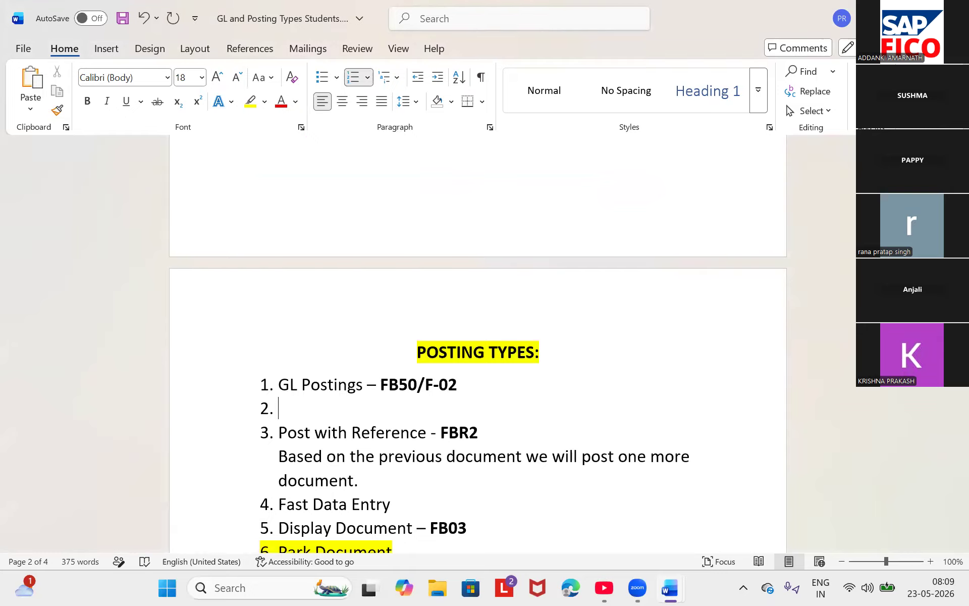
{"action": "type", "text": "Reb"}
{"action": "key", "text": "BackSpace"}
{"action": "type", "text": "nt paid"}
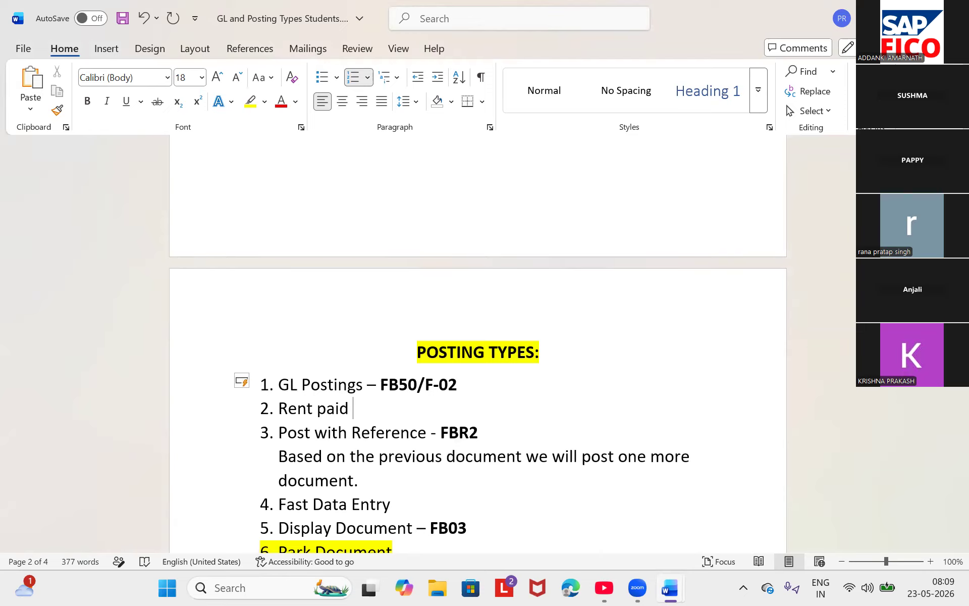
{"action": "type", "text": " 30000"}
- Add the list item "Salary paid 30000" below the rent item in the Posting Types list
{"action": "key", "text": "Return"}
{"action": "type", "text": "salar"}
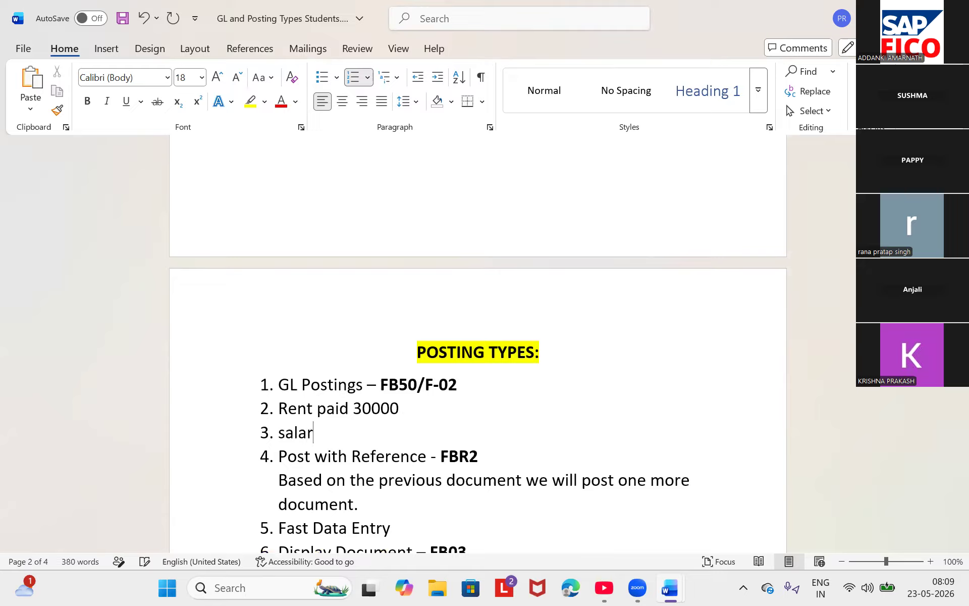
{"action": "type", "text": "y oai"}
{"action": "key", "text": "BackSpace"}
{"action": "key", "text": "BackSpace"}
{"action": "key", "text": "BackSpace"}
{"action": "type", "text": "paid"}
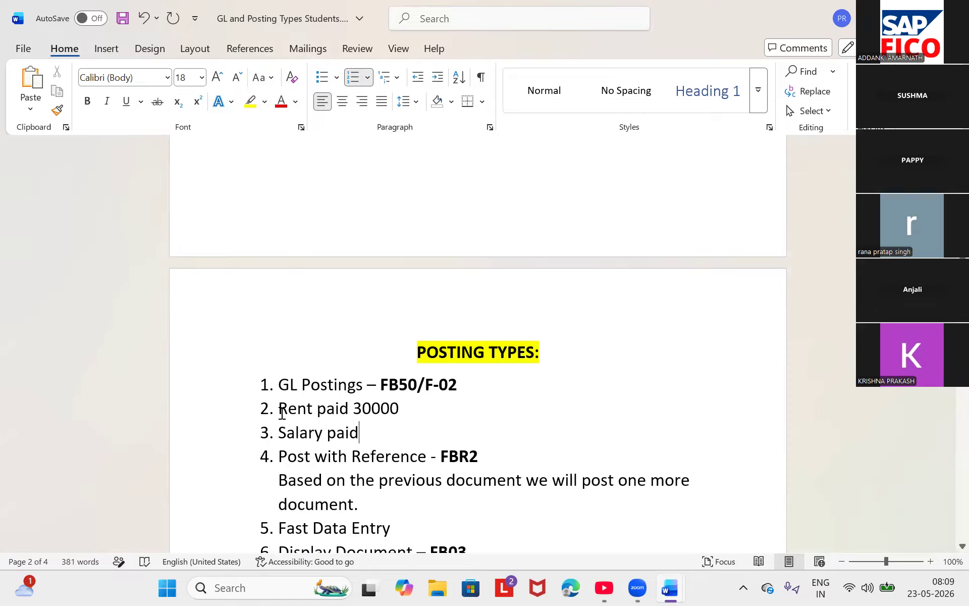
{"action": "type", "text": "  30000"}
{"action": "left_click", "coordinate": [269, 409]}
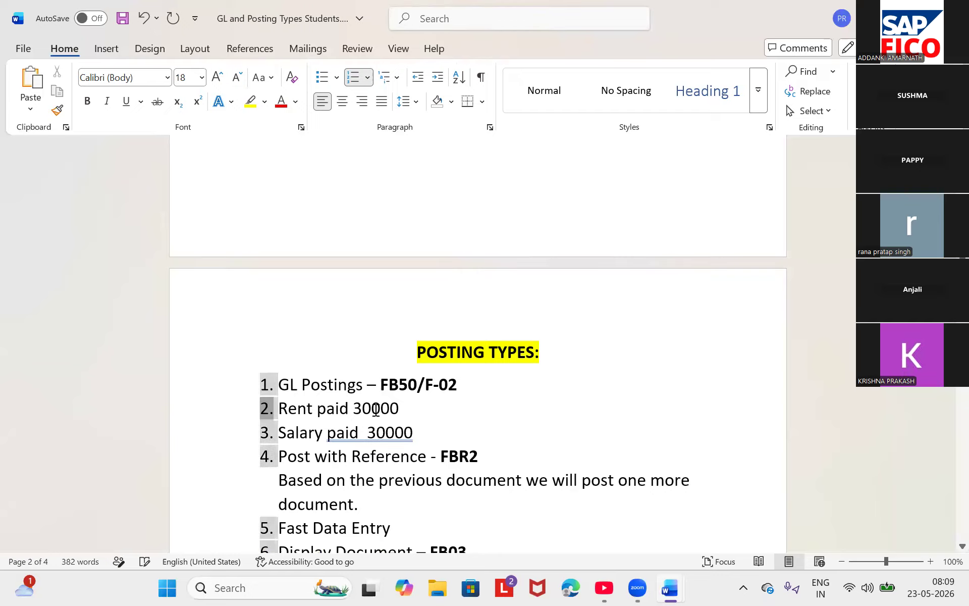
{"action": "left_click", "coordinate": [440, 416]}
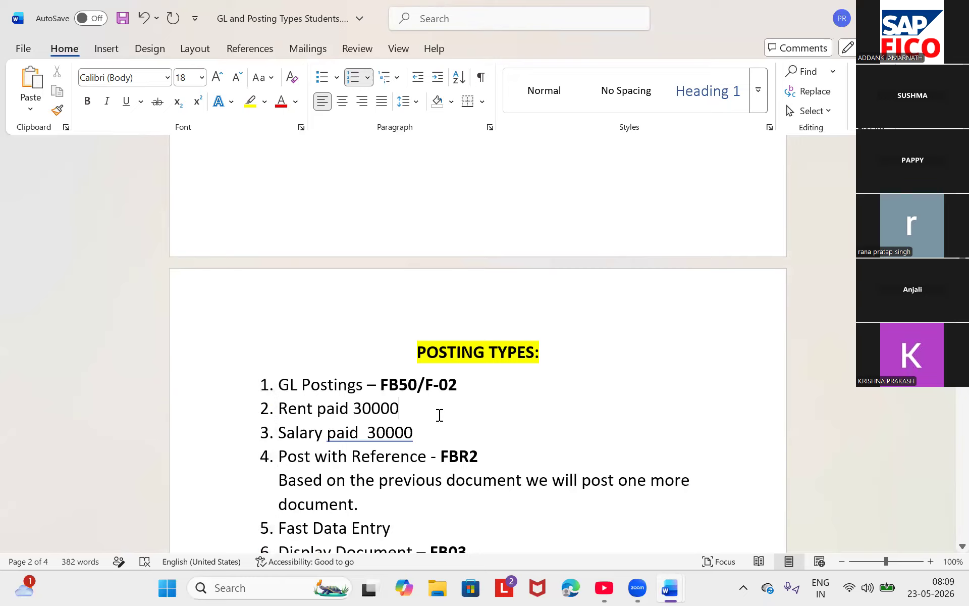
- Undo the rent and salary items added to the Posting Types list
{"action": "key", "text": "ctrl+z"}
{"action": "key", "text": "ctrl+z"}
{"action": "key", "text": "ctrl+z"}
{"action": "key", "text": "ctrl+z"}
{"action": "key", "text": "ctrl+z"}
{"action": "key", "text": "ctrl+z"}
{"action": "key", "text": "ctrl+z"}
{"action": "key", "text": "ctrl+z"}
{"action": "key", "text": "ctrl+z"}
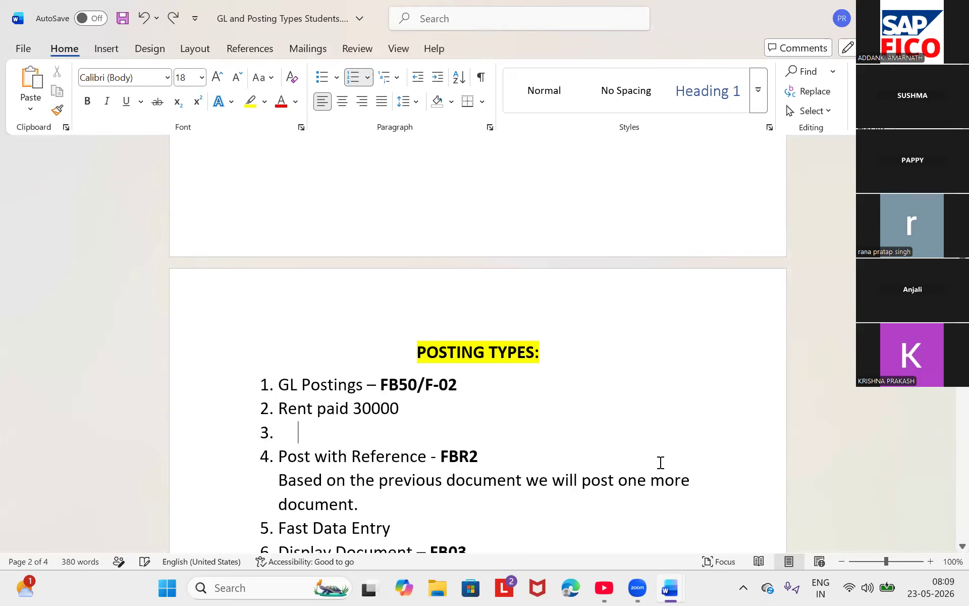
{"action": "key", "text": "ctrl+z"}
{"action": "key", "text": "ctrl+z"}
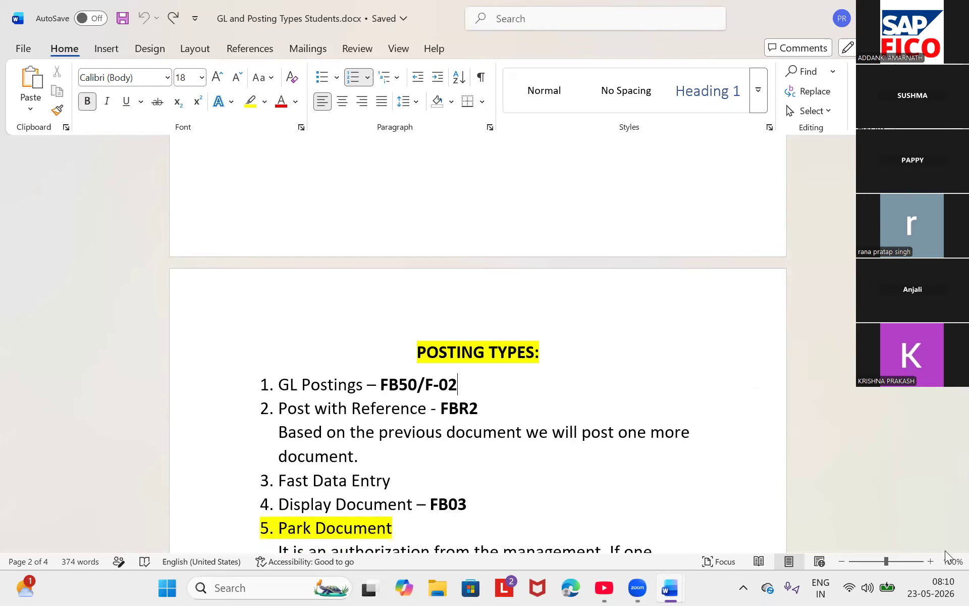
- Add the lines "Rent paid 10000" and "salary paid 10000" below the Financial Report entry at the end of the document
{"action": "scroll", "coordinate": [947, 555], "scroll_direction": "down", "scroll_amount": 1}
{"action": "scroll", "coordinate": [947, 555], "scroll_direction": "down", "scroll_amount": 1}
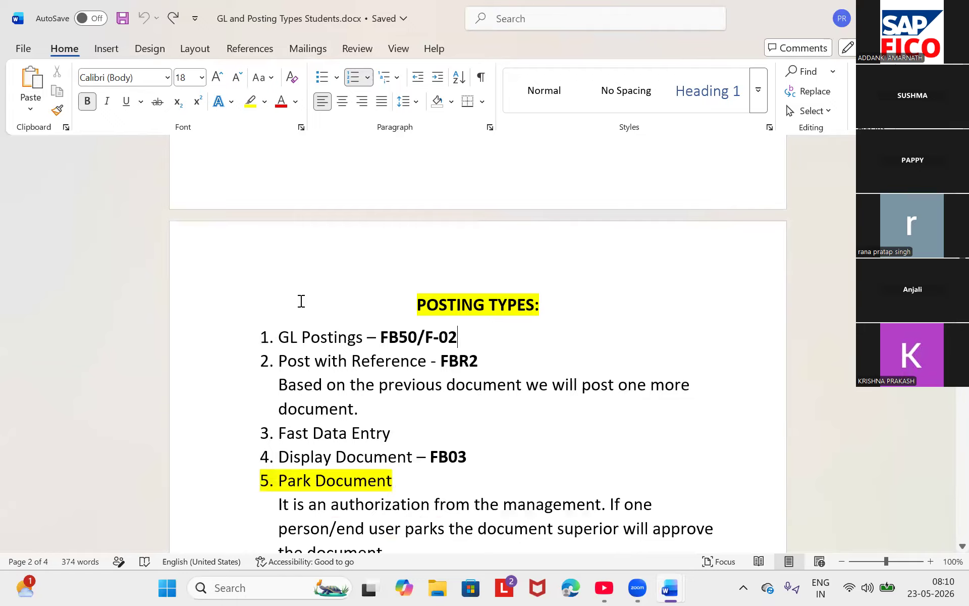
{"action": "scroll", "coordinate": [530, 312], "scroll_direction": "down", "scroll_amount": 15}
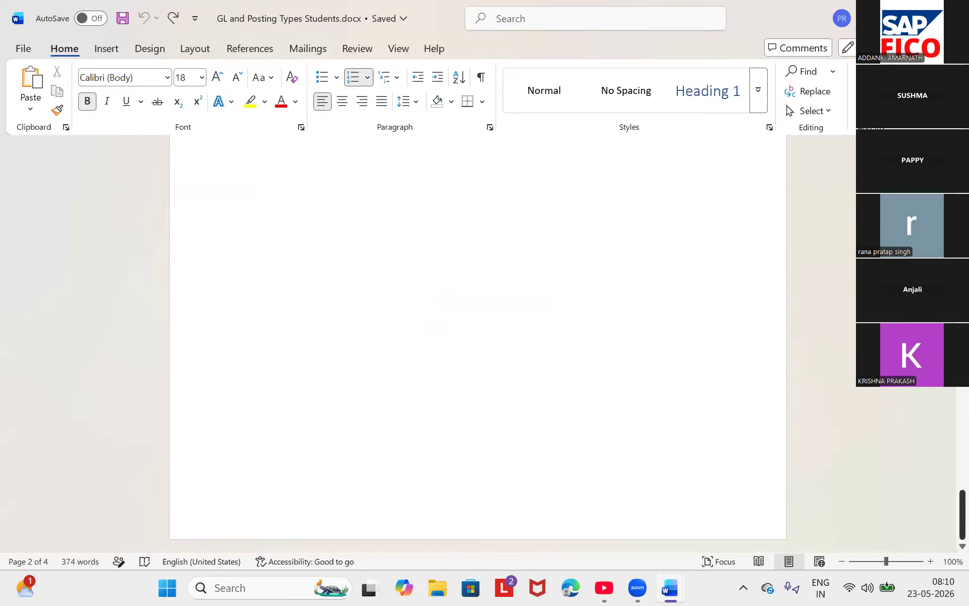
{"action": "scroll", "coordinate": [530, 312], "scroll_direction": "up", "scroll_amount": 5}
{"action": "left_click", "coordinate": [261, 288]}
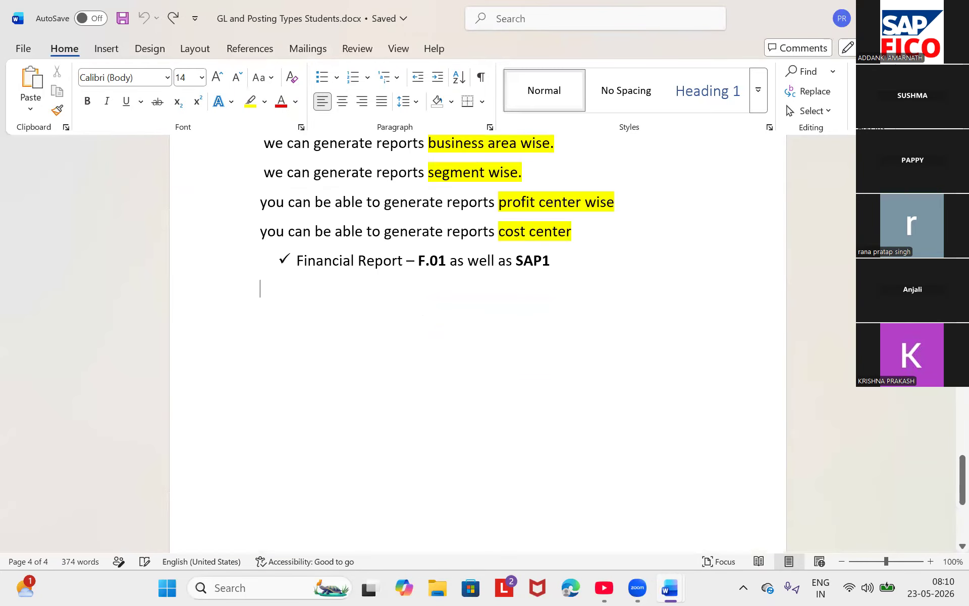
{"action": "type", "text": "R"}
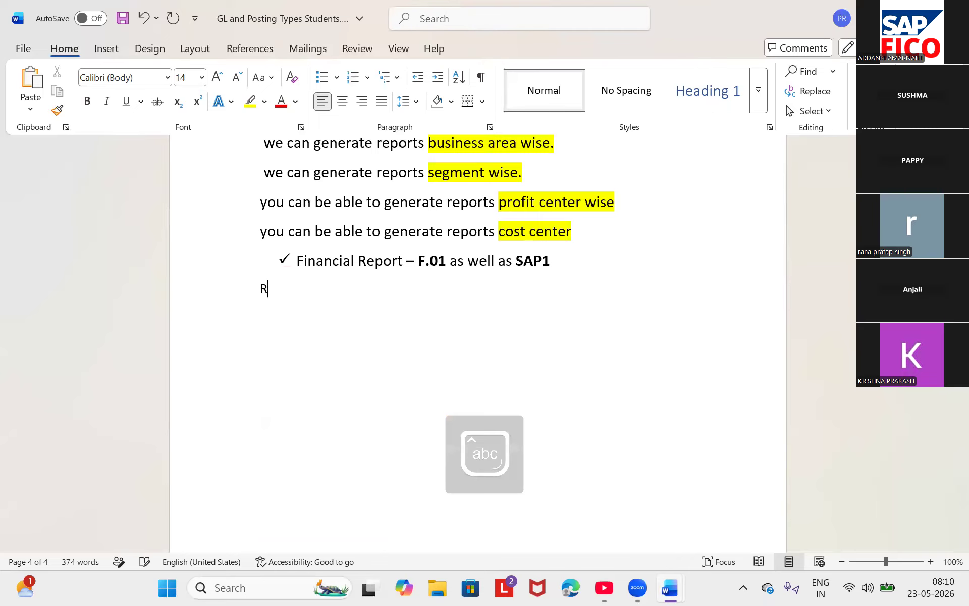
{"action": "type", "text": "ent oa"}
{"action": "key", "text": "BackSpace"}
{"action": "key", "text": "BackSpace"}
{"action": "type", "text": "pa"}
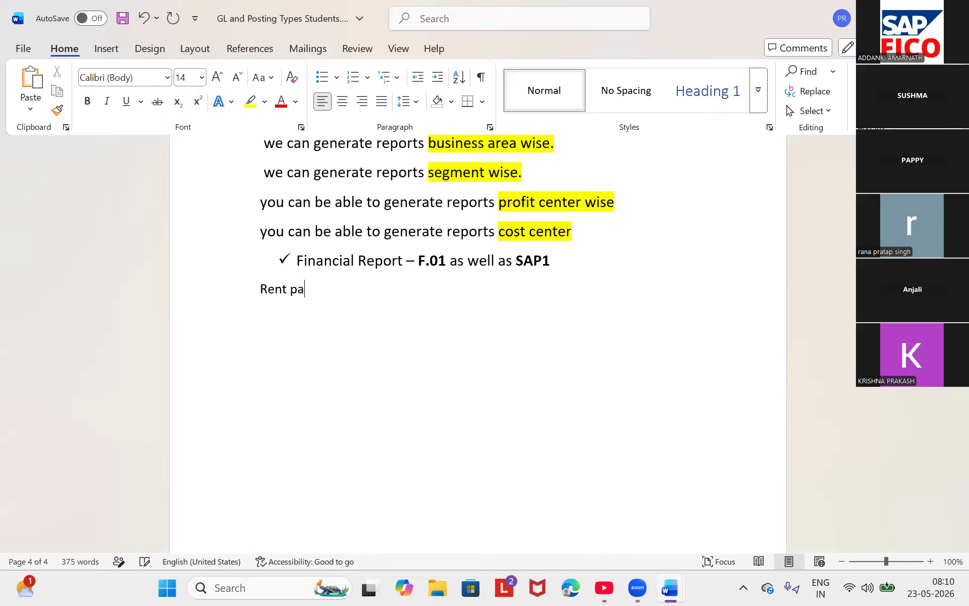
{"action": "type", "text": "id  10000"}
{"action": "key", "text": "Return"}
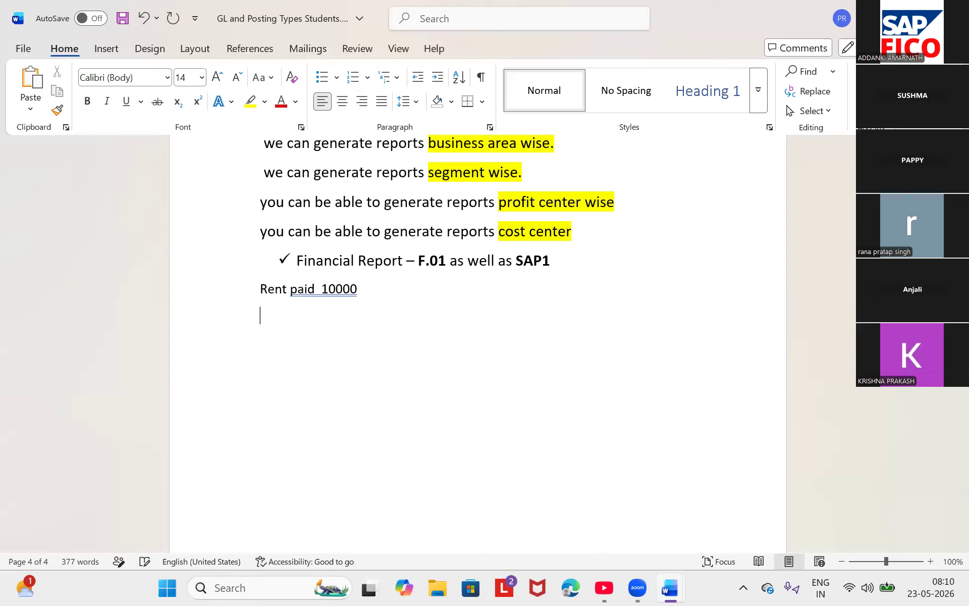
{"action": "type", "text": "salary paid 10000"}
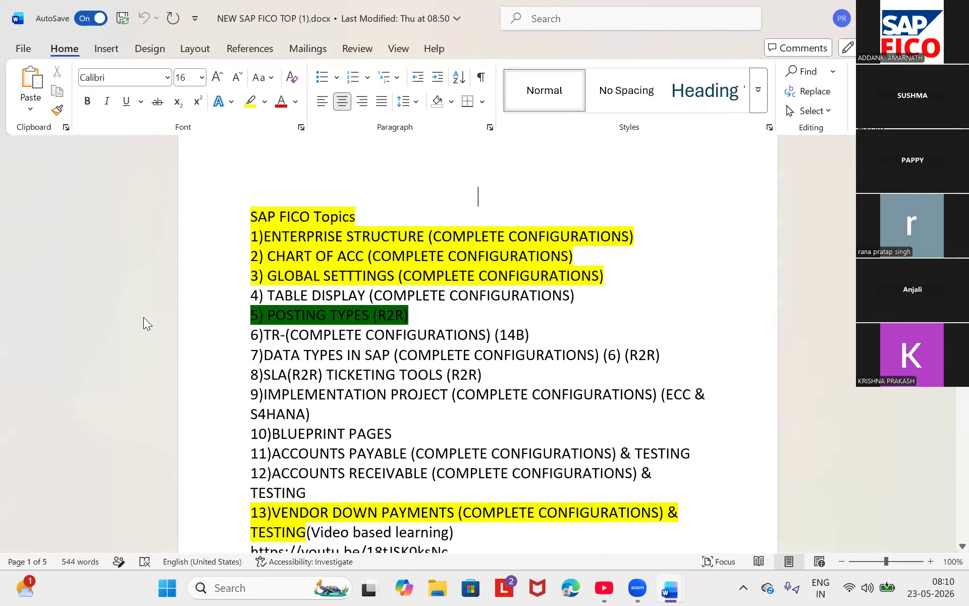
- Switch to SAP Logon, open the system connection and log on to client 800 with the user ID and account password
{"action": "key", "text": "super+d"}
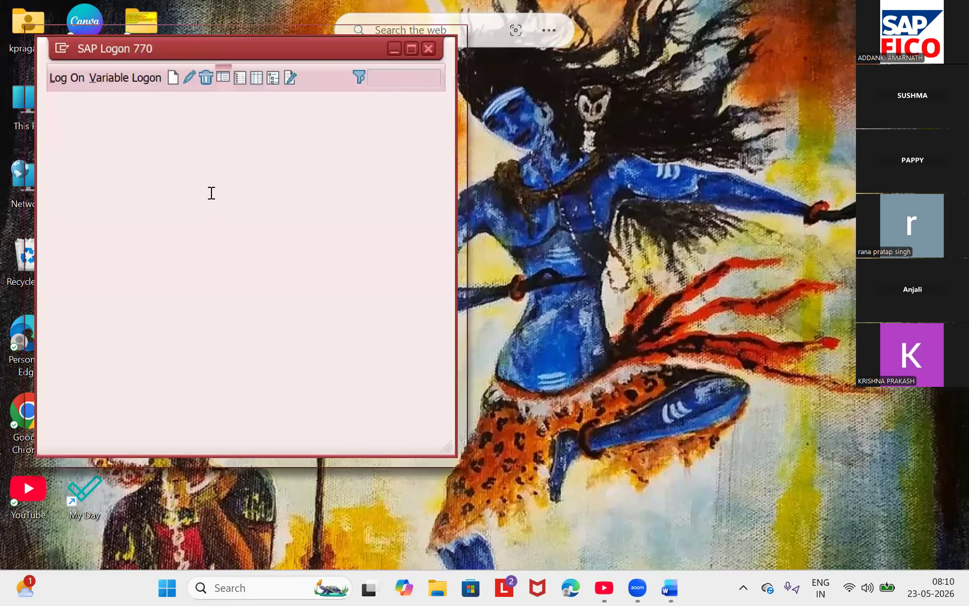
{"action": "key", "text": "Return"}
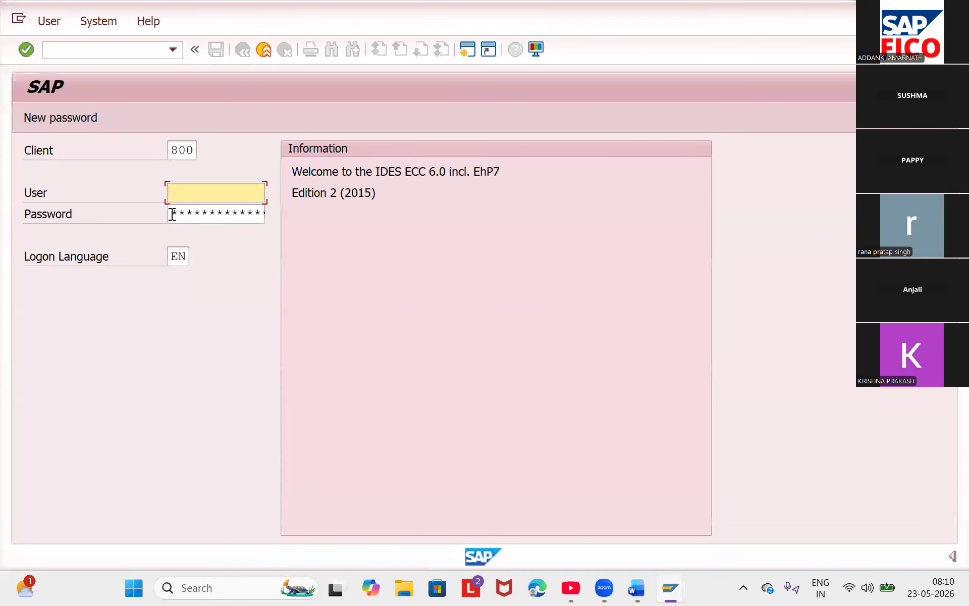
{"action": "type", "text": "68"}
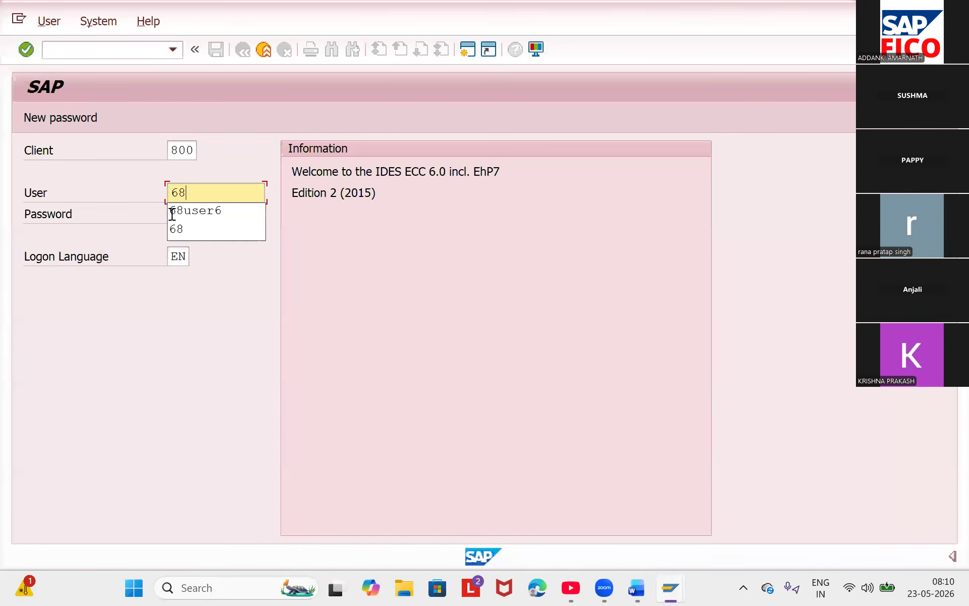
{"action": "left_click", "coordinate": [171, 211]}
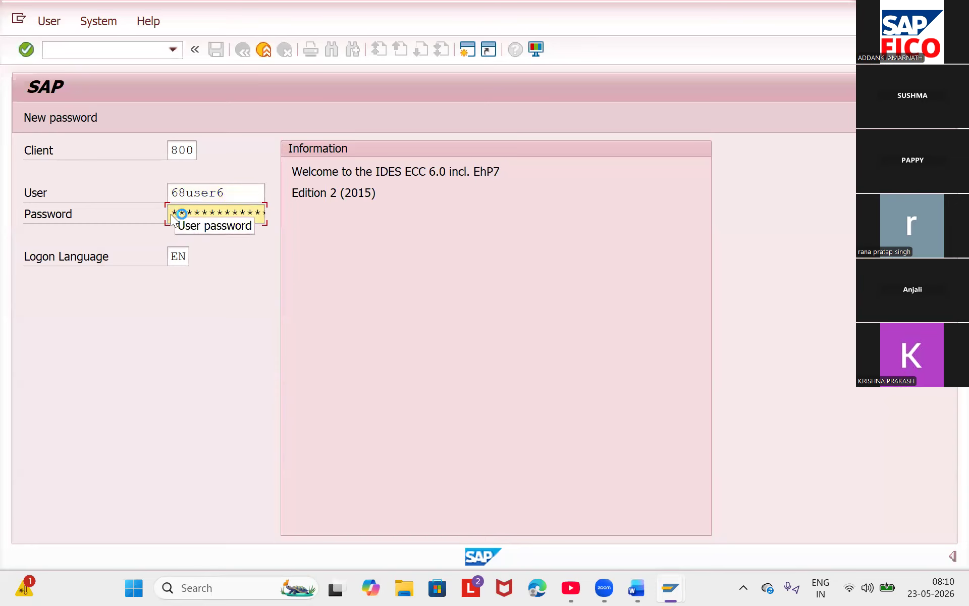
{"action": "key", "text": "Caps_Lock"}
{"action": "type", "text": "***"}
{"action": "key", "text": "Caps_Lock"}
{"action": "type", "text": "****"}
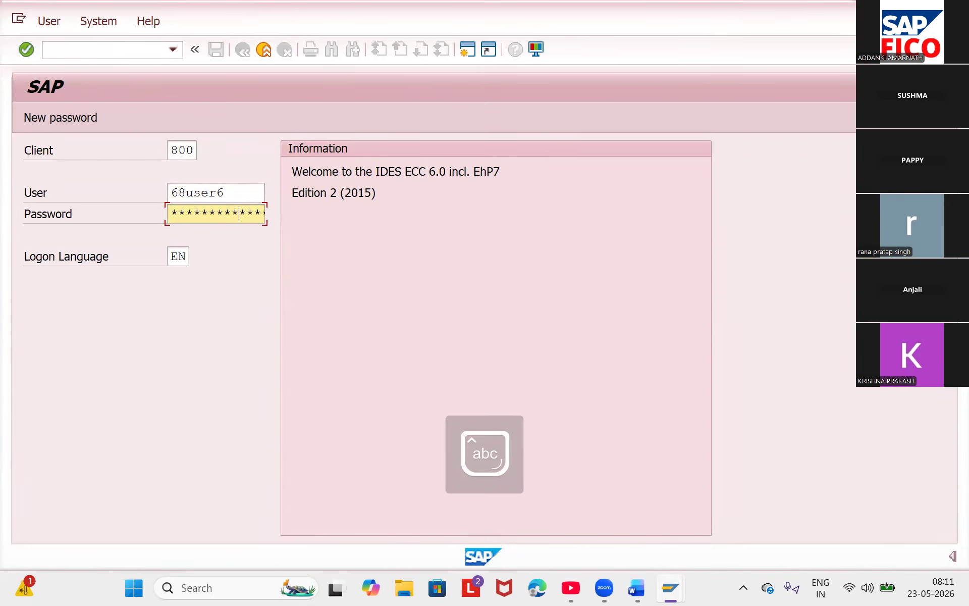
{"action": "key", "text": "Return"}
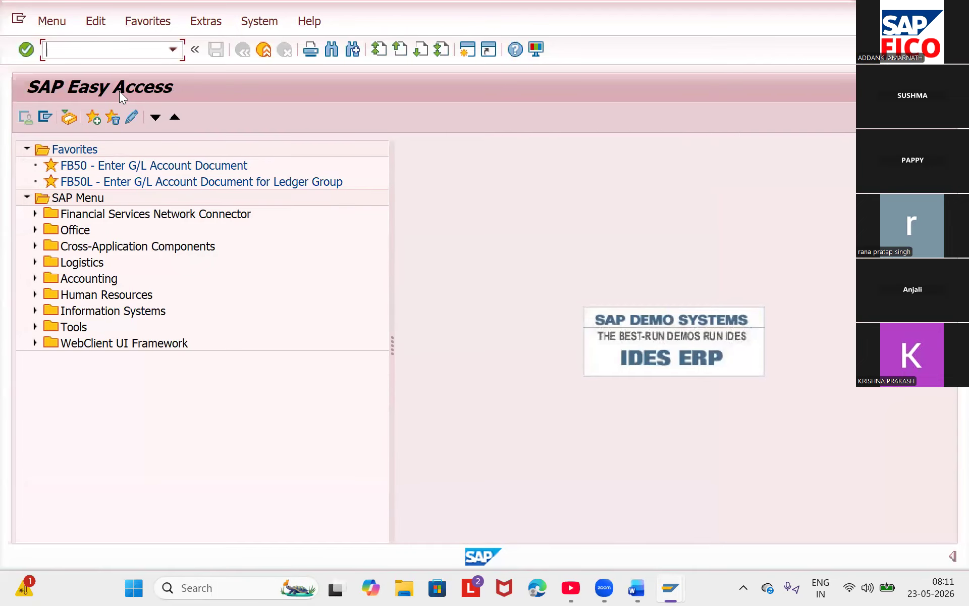
- Start transaction FB50 and set the G/L document's document date to 23.05.2026
{"action": "type", "text": "/"}
{"action": "type", "text": "fb50"}
{"action": "key", "text": "Return"}
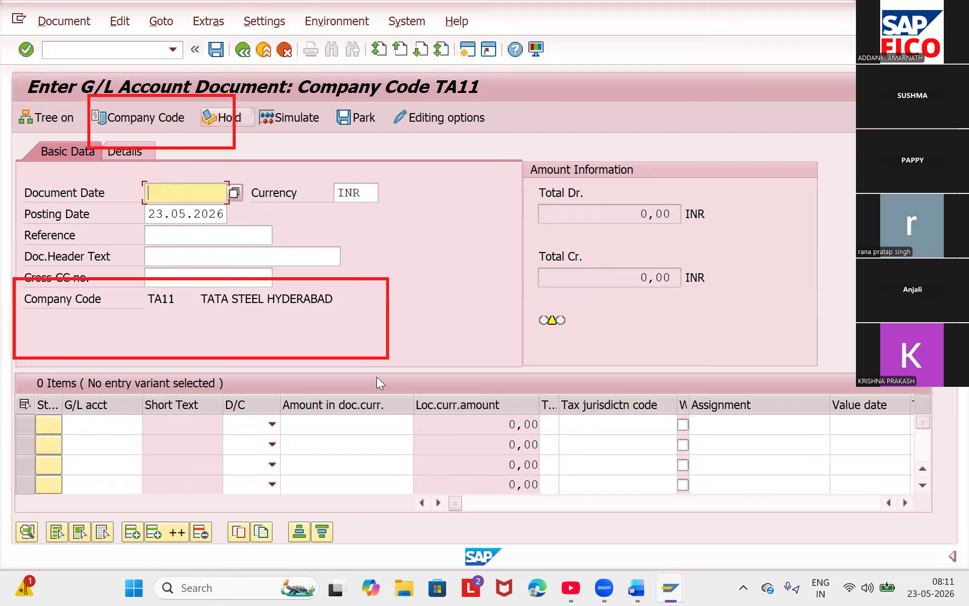
{"action": "key", "text": "F4"}
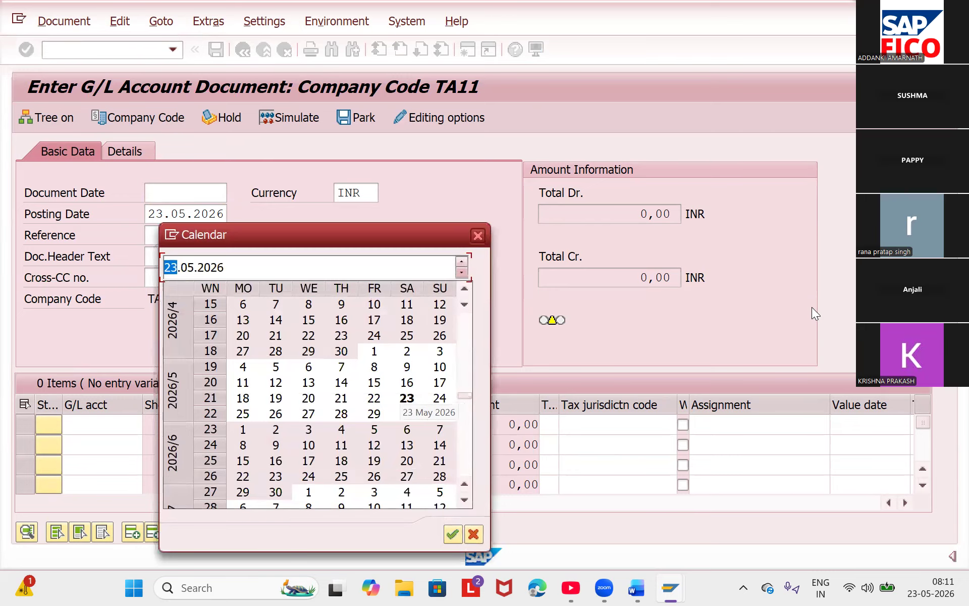
{"action": "key", "text": "Return"}
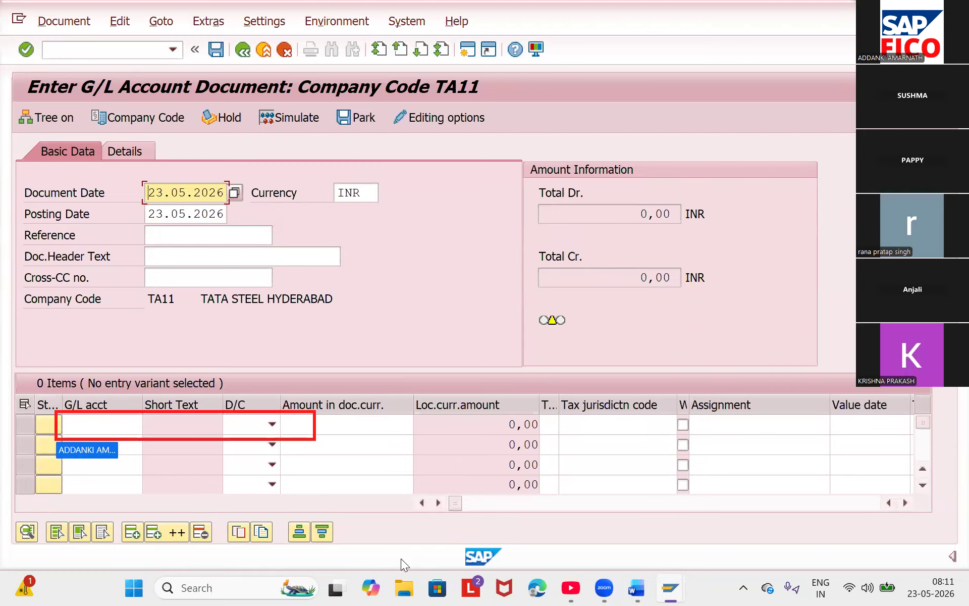
- Choose G/L account 400300 (RENT AC) from the chart of accounts TAOC for the first line item
{"action": "left_click", "coordinate": [103, 425]}
{"action": "key", "text": "F4"}
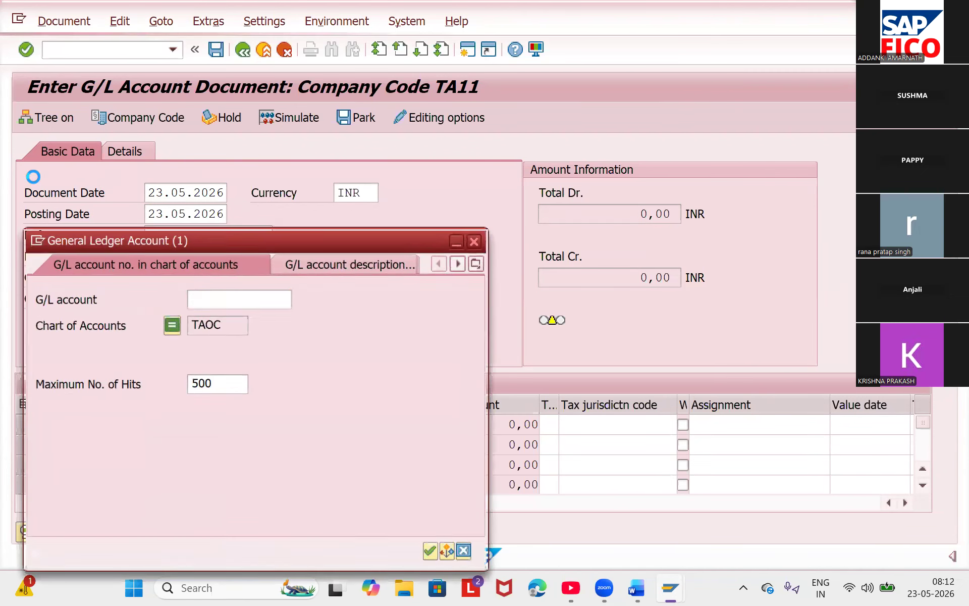
{"action": "key", "text": "Return"}
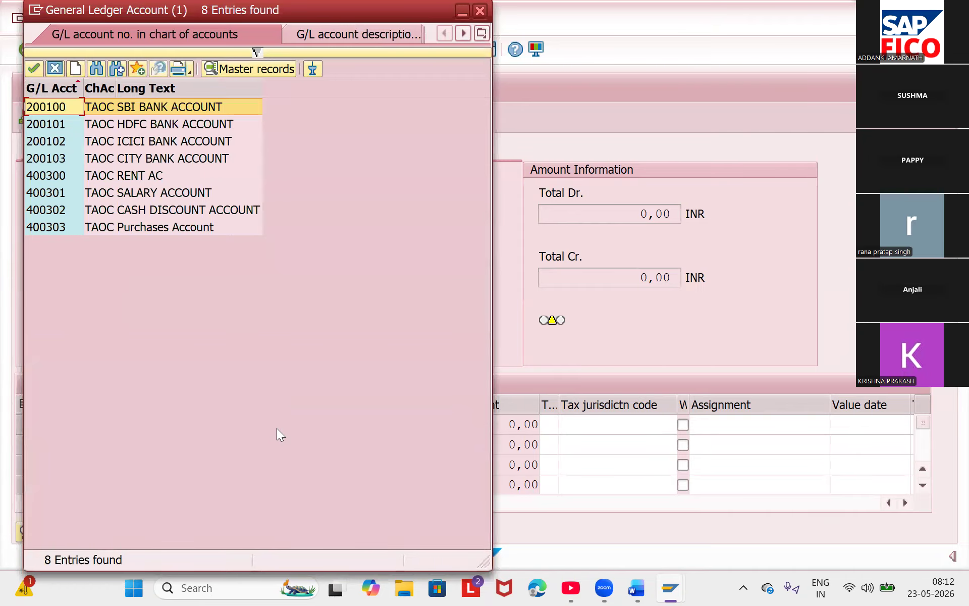
{"action": "key", "text": "Down"}
{"action": "key", "text": "Down"}
{"action": "key", "text": "Down"}
{"action": "key", "text": "Down"}
{"action": "key", "text": "Return"}
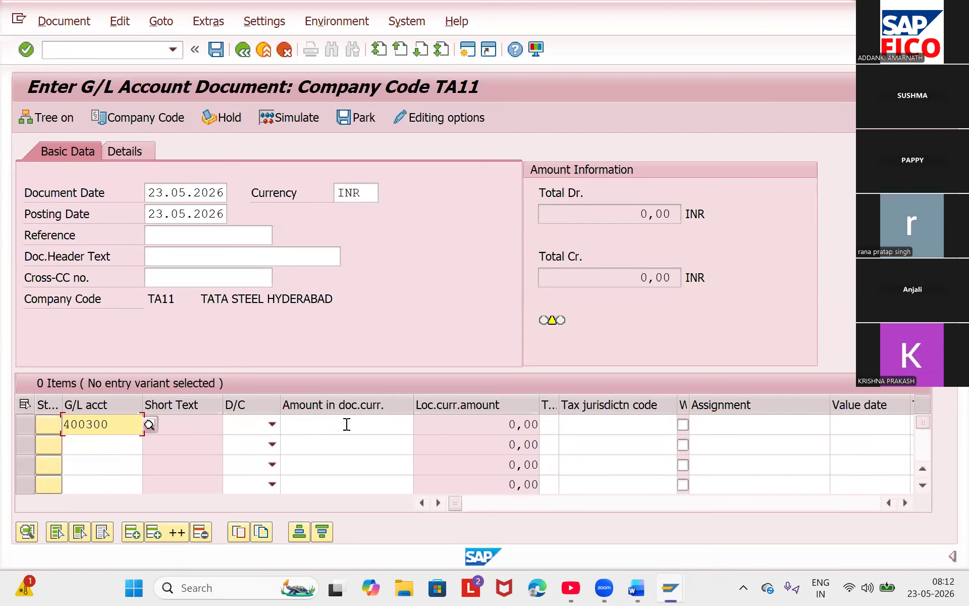
- Make the rent line item a Debit with an amount of 10000 in document currency
{"action": "left_click", "coordinate": [273, 424]}
{"action": "left_click", "coordinate": [271, 461]}
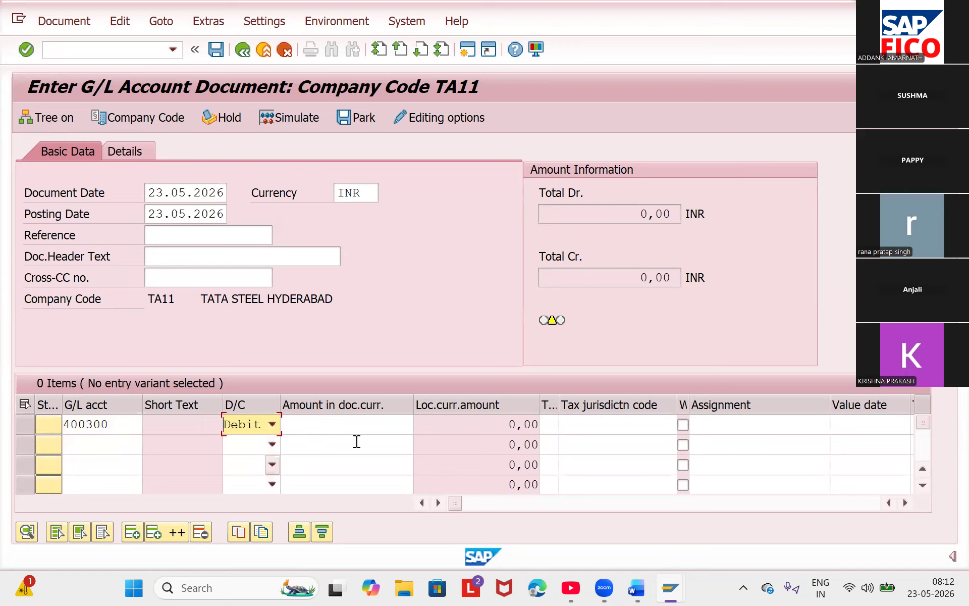
{"action": "left_click", "coordinate": [356, 429]}
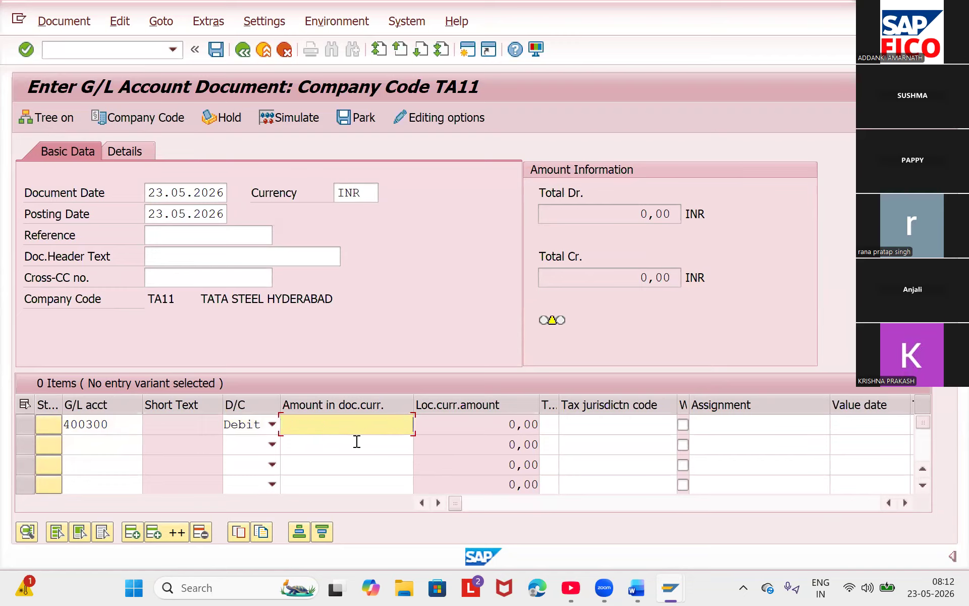
{"action": "type", "text": "1000"}
{"action": "key", "text": "Down"}
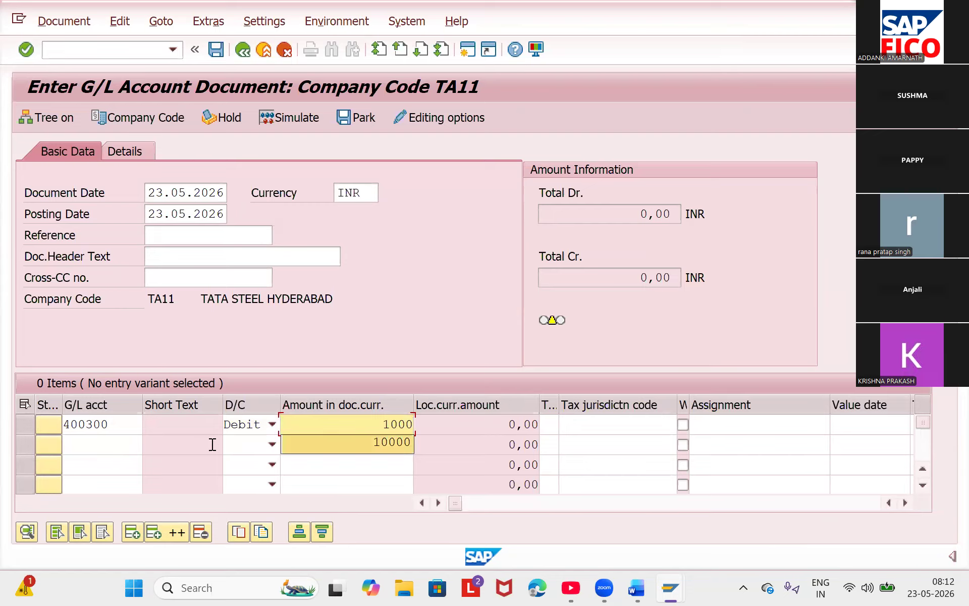
{"action": "key", "text": "Return"}
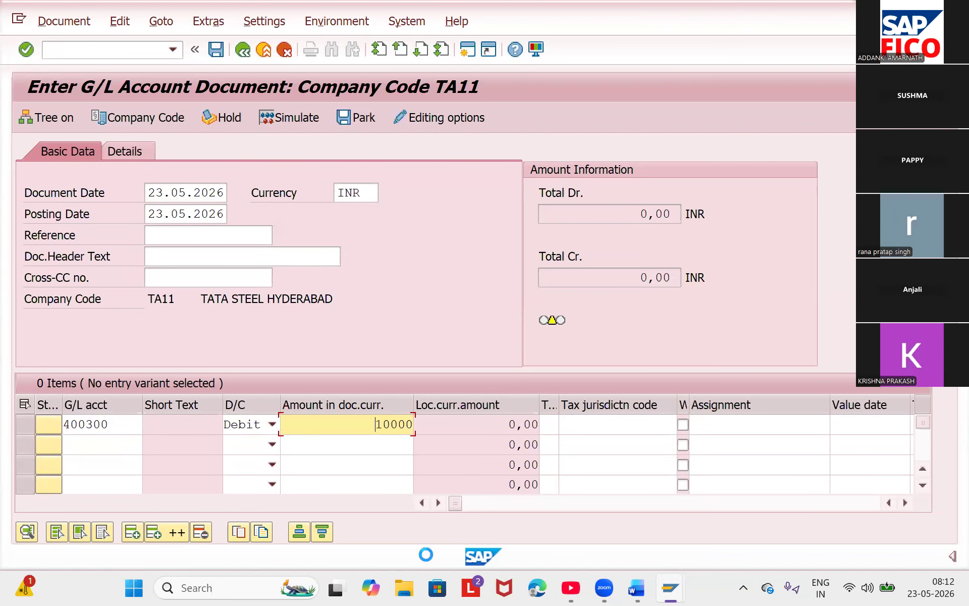
- Choose G/L account 400301 (SALARY ACCOUNT) from the chart of accounts TAOC for the second line item
{"action": "left_click", "coordinate": [116, 445]}
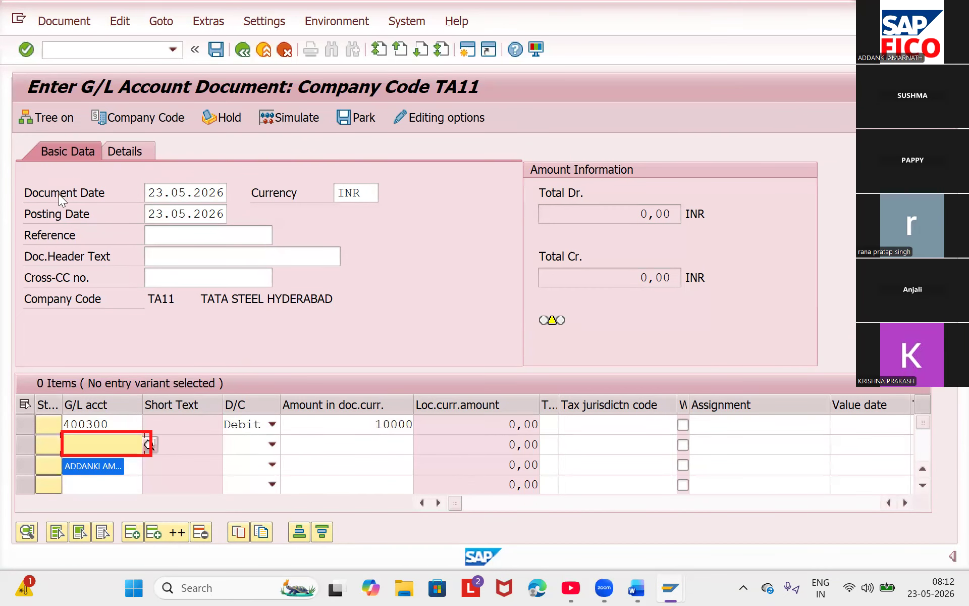
{"action": "left_click", "coordinate": [148, 445]}
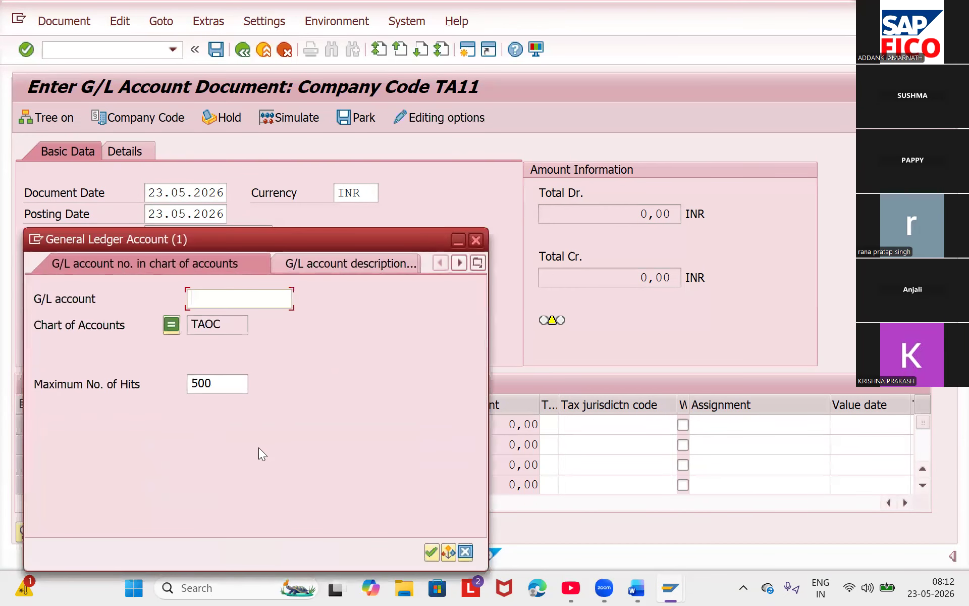
{"action": "key", "text": "Return"}
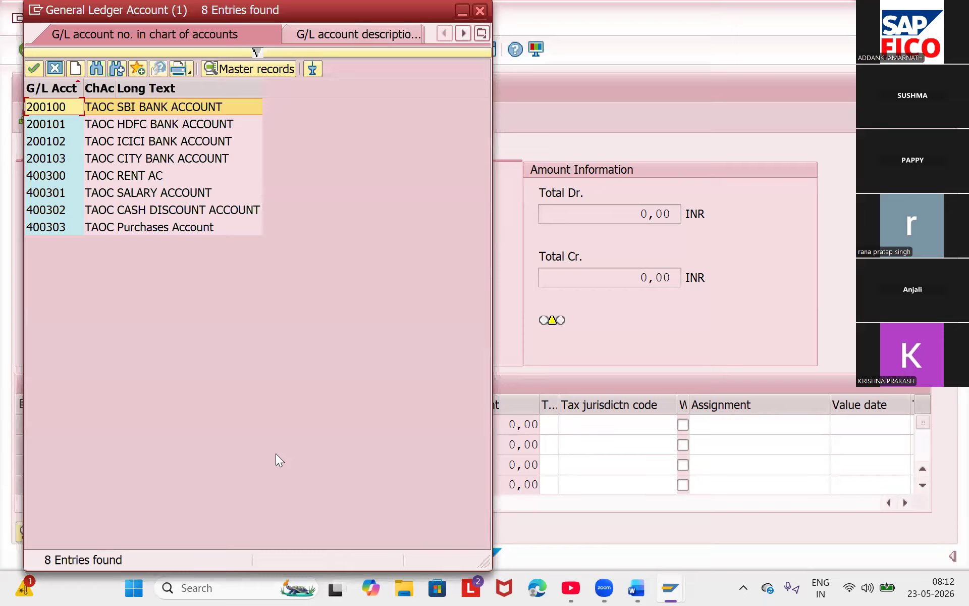
{"action": "key", "text": "Down"}
{"action": "key", "text": "Down"}
{"action": "key", "text": "Down"}
{"action": "key", "text": "Down"}
{"action": "key", "text": "Down"}
{"action": "key", "text": "Return"}
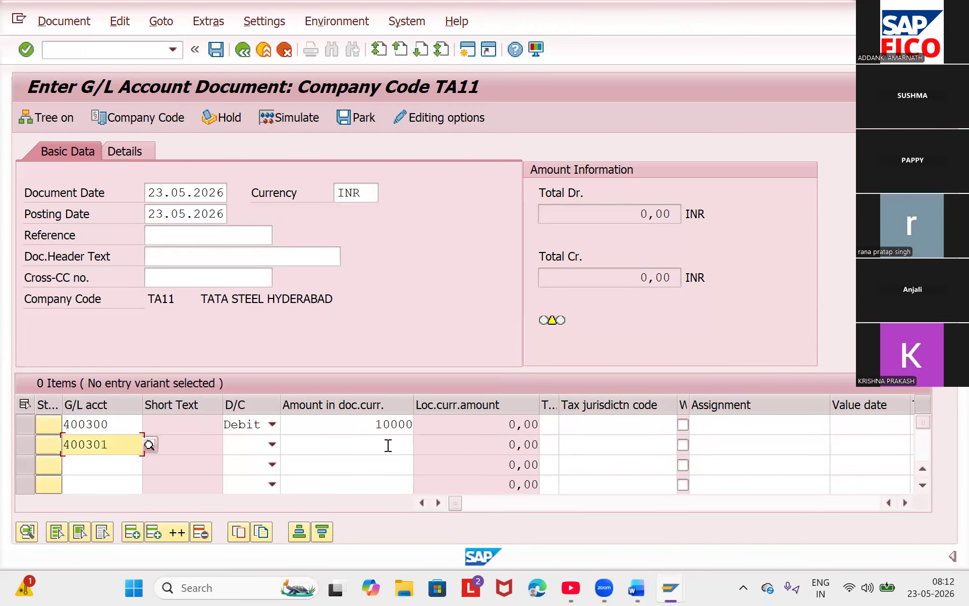
- Make the salary line item a Debit with an amount of 10000 in document currency
{"action": "left_click", "coordinate": [273, 444]}
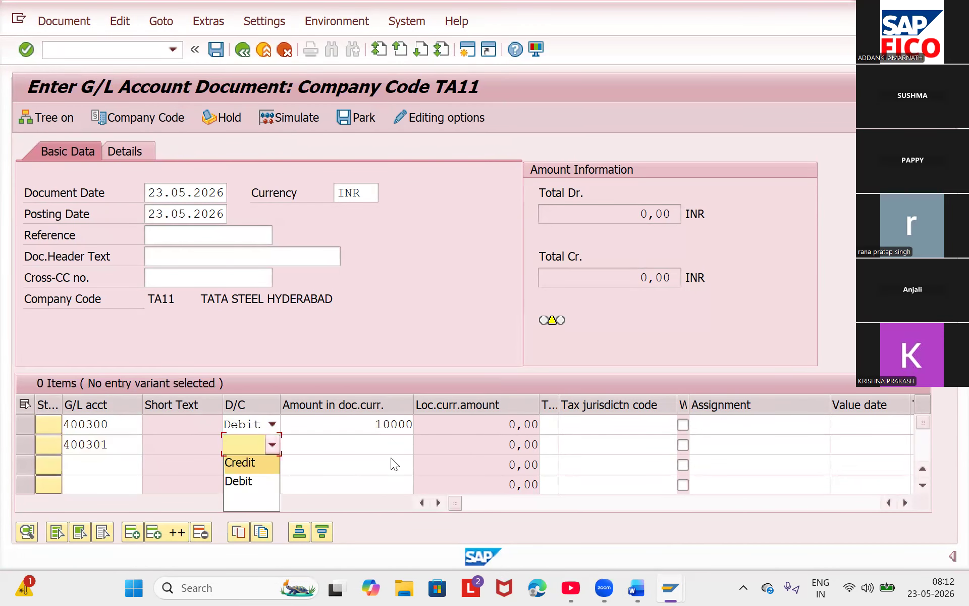
{"action": "double_click", "coordinate": [253, 482]}
{"action": "left_click", "coordinate": [386, 447]}
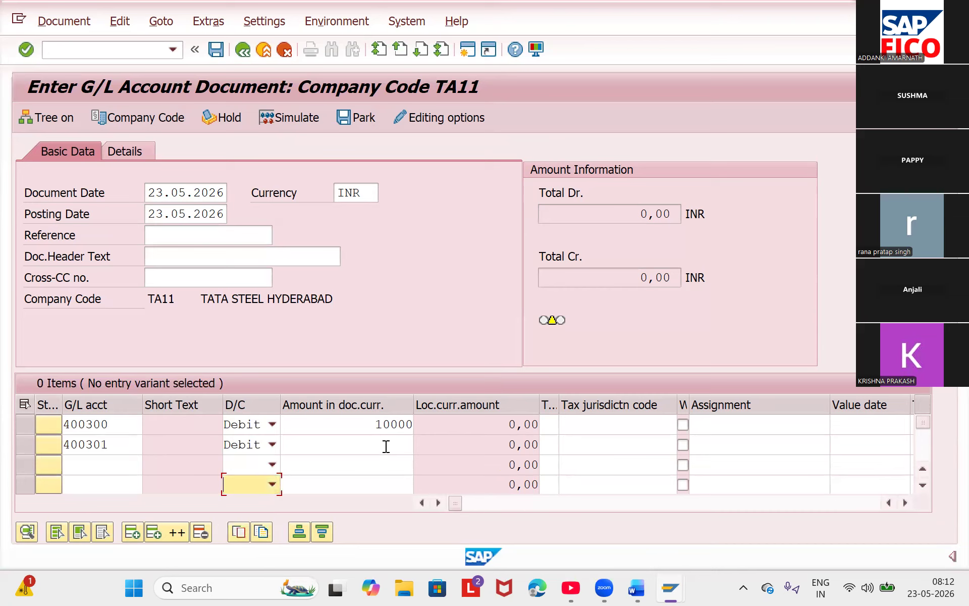
{"action": "left_click", "coordinate": [386, 446]}
{"action": "type", "text": "1"}
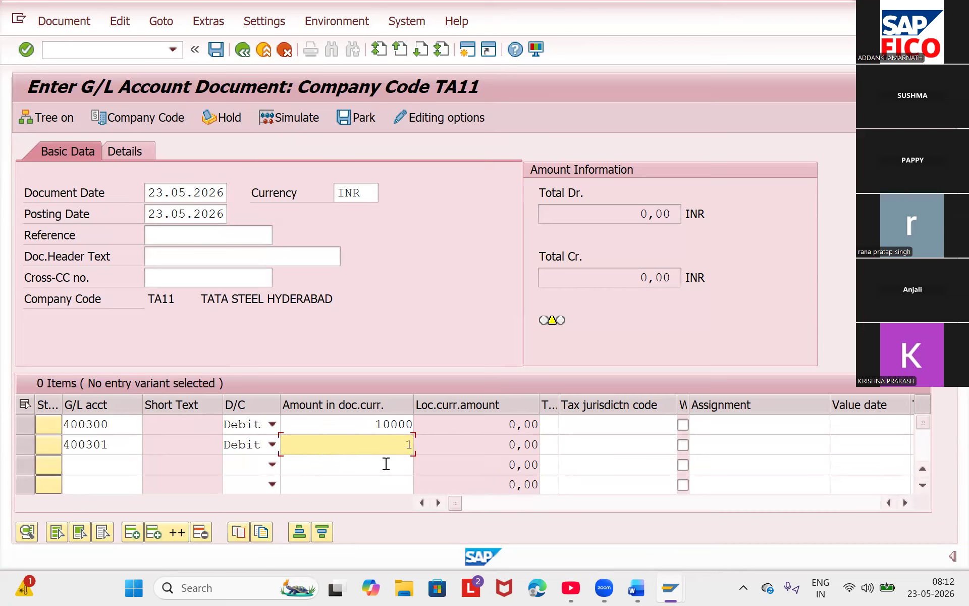
{"action": "key", "text": "BackSpace"}
{"action": "type", "text": "0"}
{"action": "key", "text": "BackSpace"}
{"action": "key", "text": "Down"}
{"action": "key", "text": "Return"}
- Choose G/L account 200101 (HDFC BANK ACCOUNT) from the chart of accounts TAOC for the third line item
{"action": "left_click", "coordinate": [152, 460]}
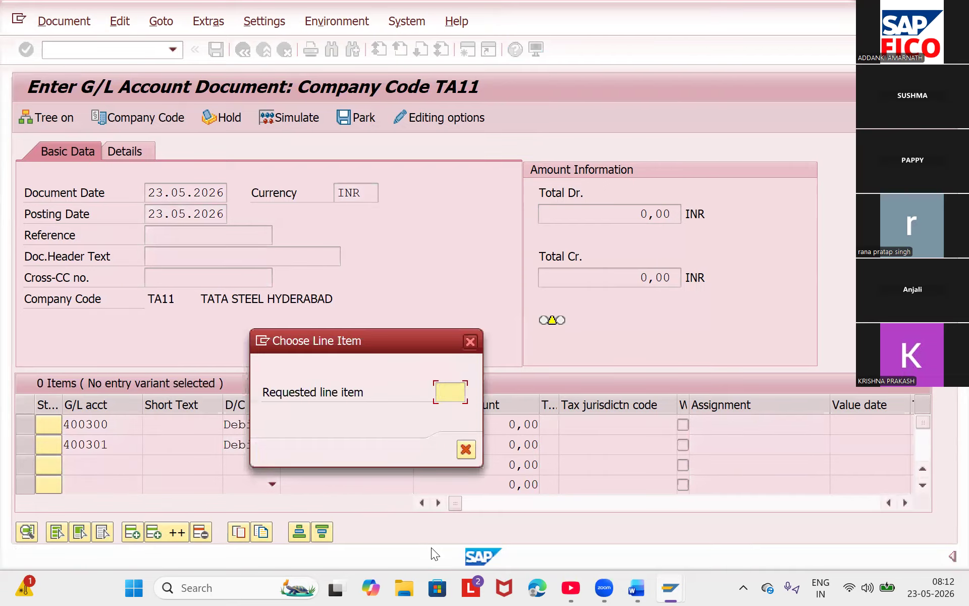
{"action": "key", "text": "Return"}
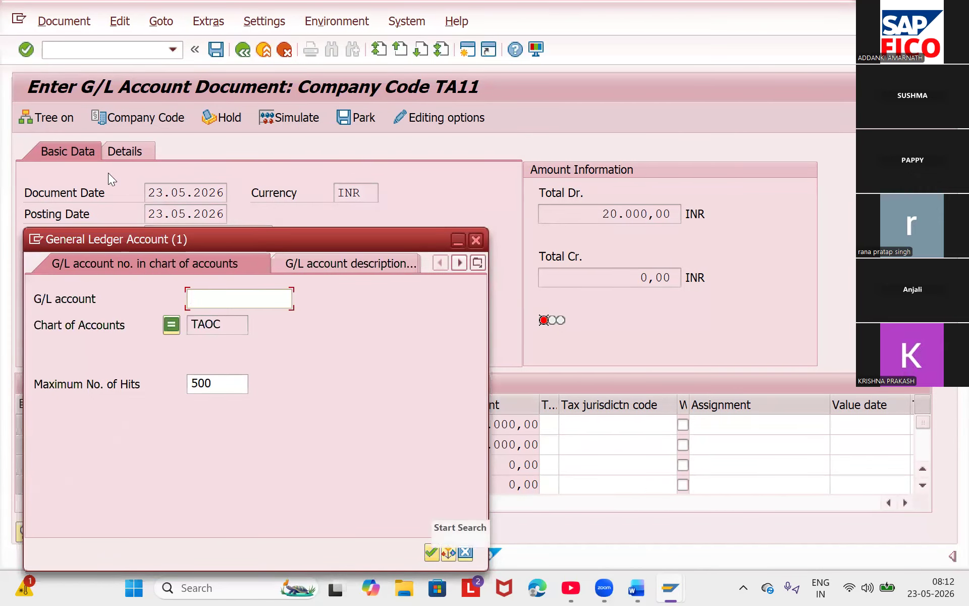
{"action": "key", "text": "Return"}
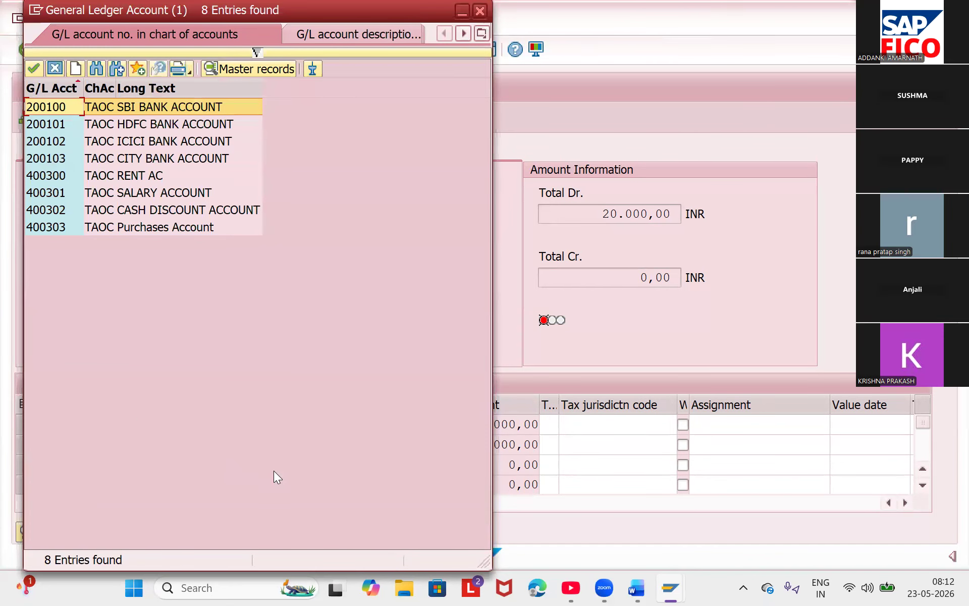
{"action": "key", "text": "Down"}
{"action": "key", "text": "Return"}
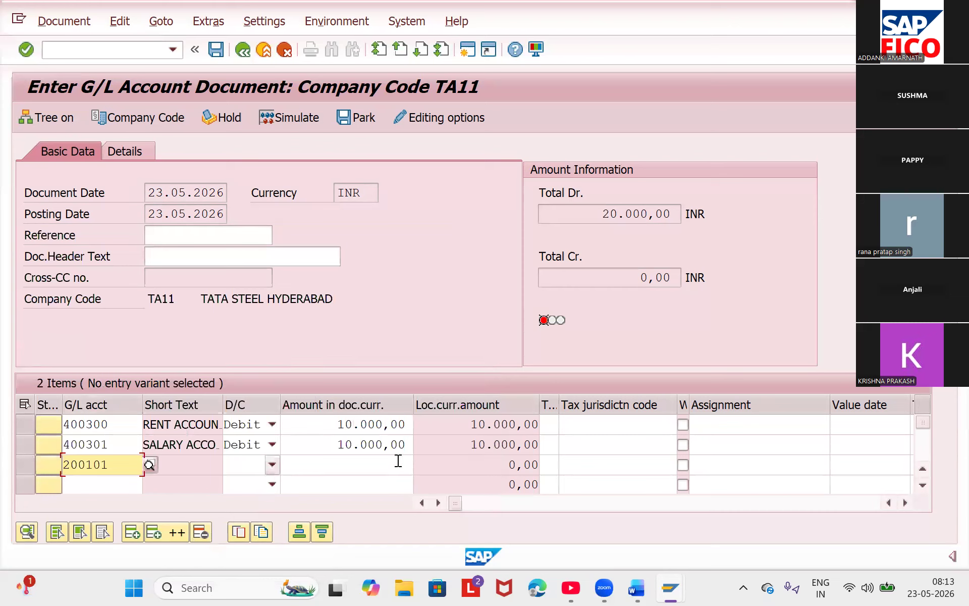
- Make the HDFC bank line item a Credit with an amount of 20000 in document currency
{"action": "key", "text": "Tab"}
{"action": "key", "text": "Down"}
{"action": "key", "text": "Down"}
{"action": "key", "text": "Up"}
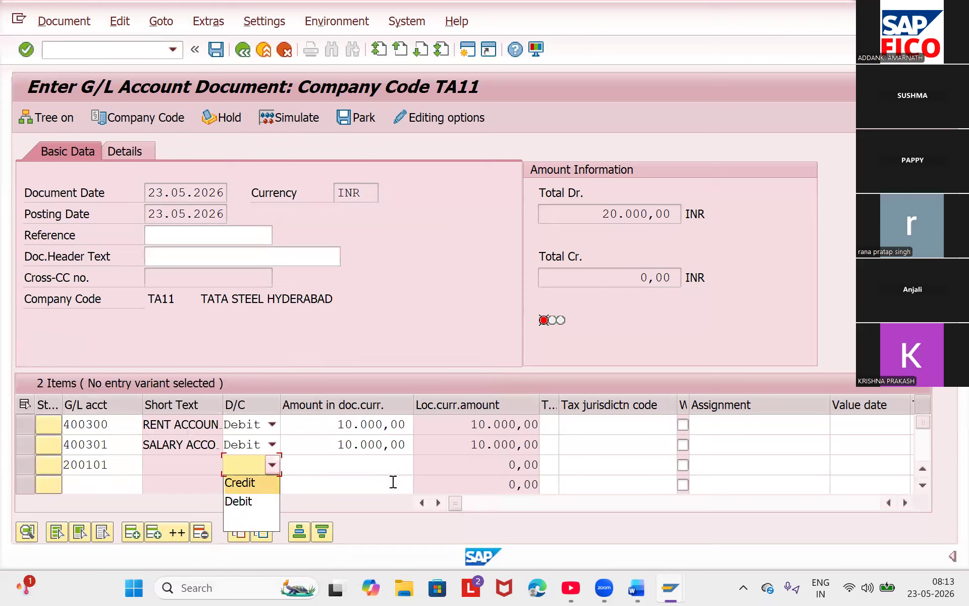
{"action": "key", "text": "Return"}
{"action": "key", "text": "Tab"}
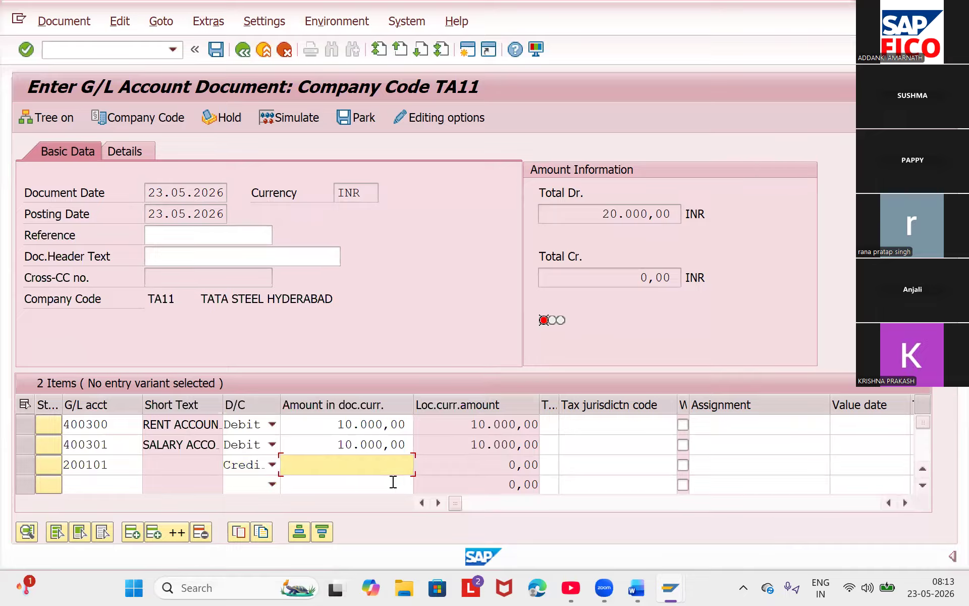
{"action": "type", "text": "1"}
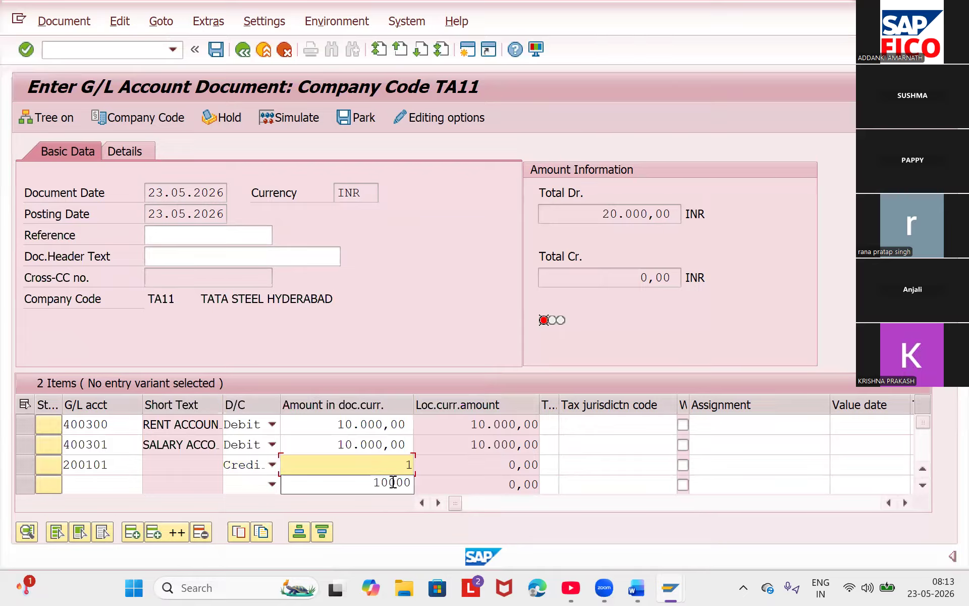
{"action": "left_click", "coordinate": [386, 480]}
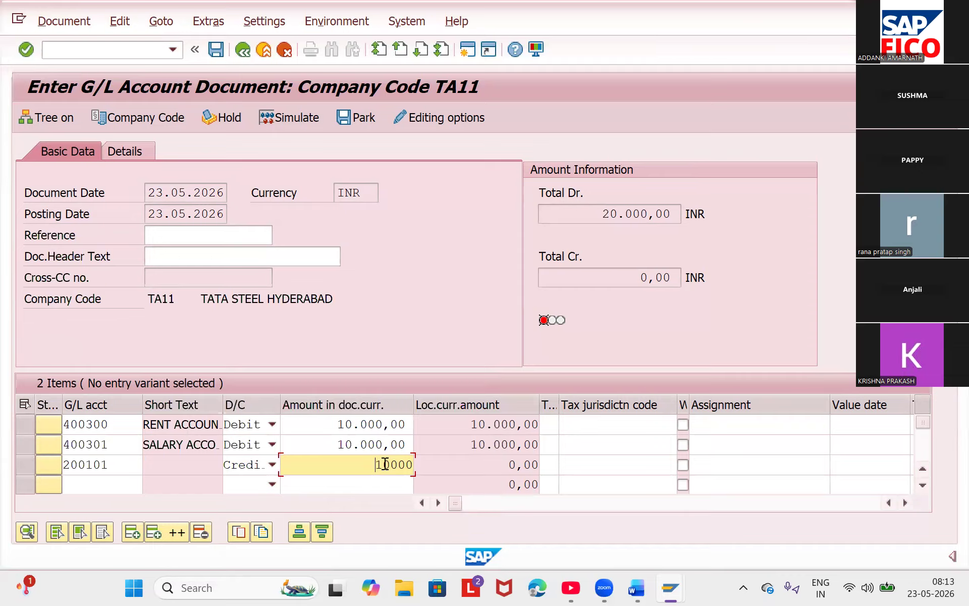
{"action": "key", "text": "Delete"}
{"action": "key", "text": "Delete"}
{"action": "type", "text": "20"}
{"action": "key", "text": "Return"}
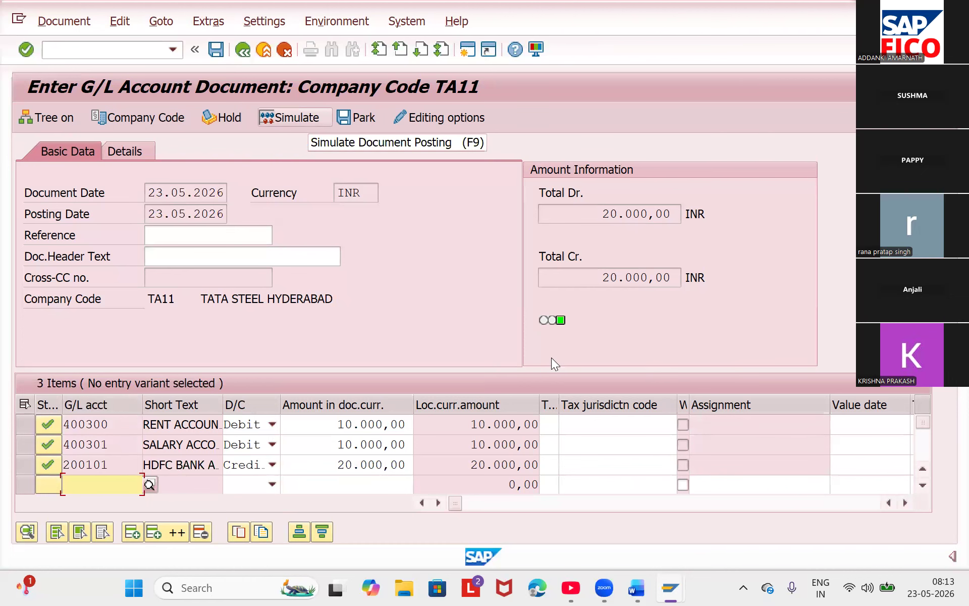
- Simulate the rent and salary payment document and post it in company code TA11
{"action": "key", "text": "F9"}
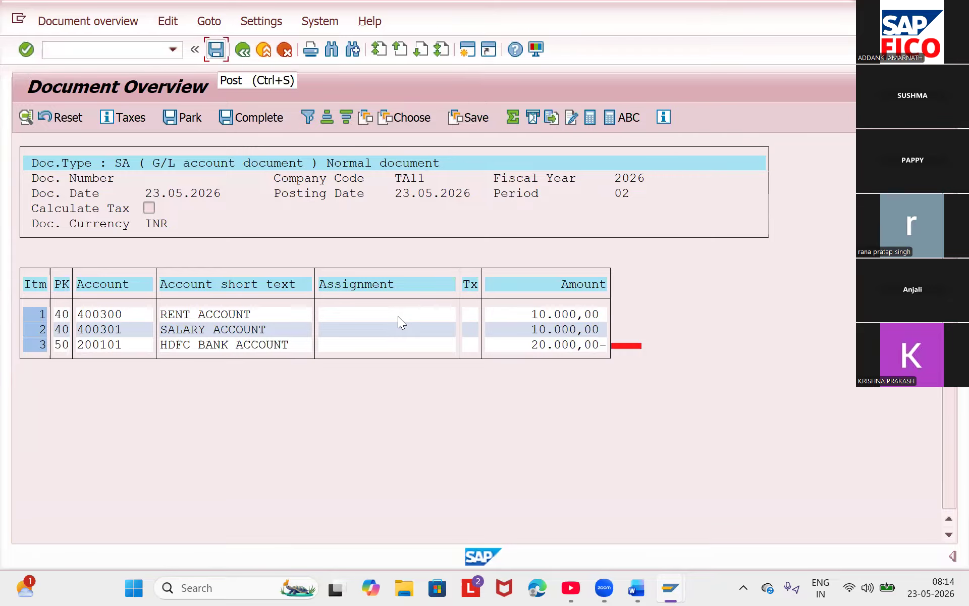
{"action": "key", "text": "ctrl+s"}
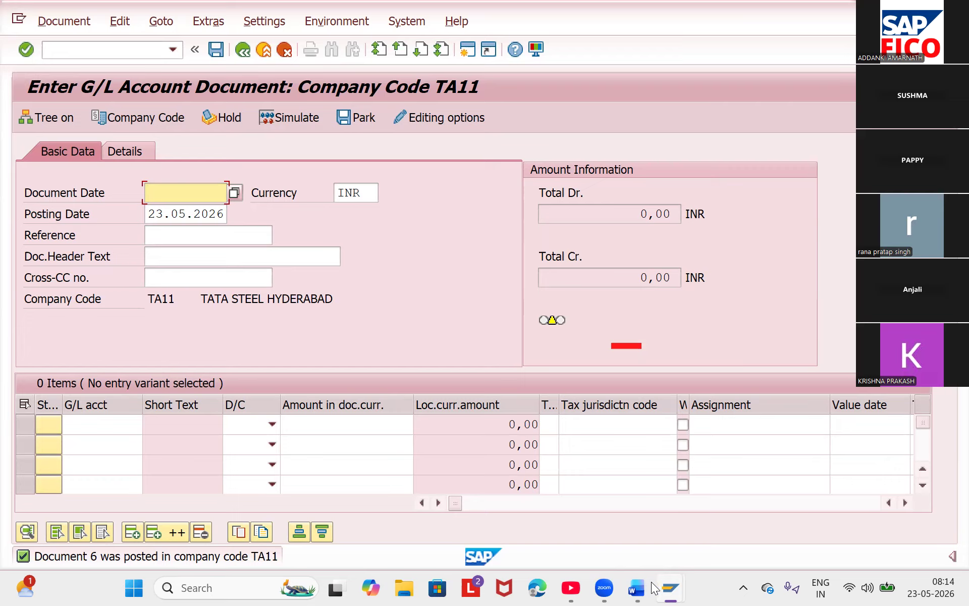
- Switch to the GL and Posting Types notes in Word and review the POSTING TYPES list, including Post with Reference (FBR2)
{"action": "mouse_move", "coordinate": [651, 588]}
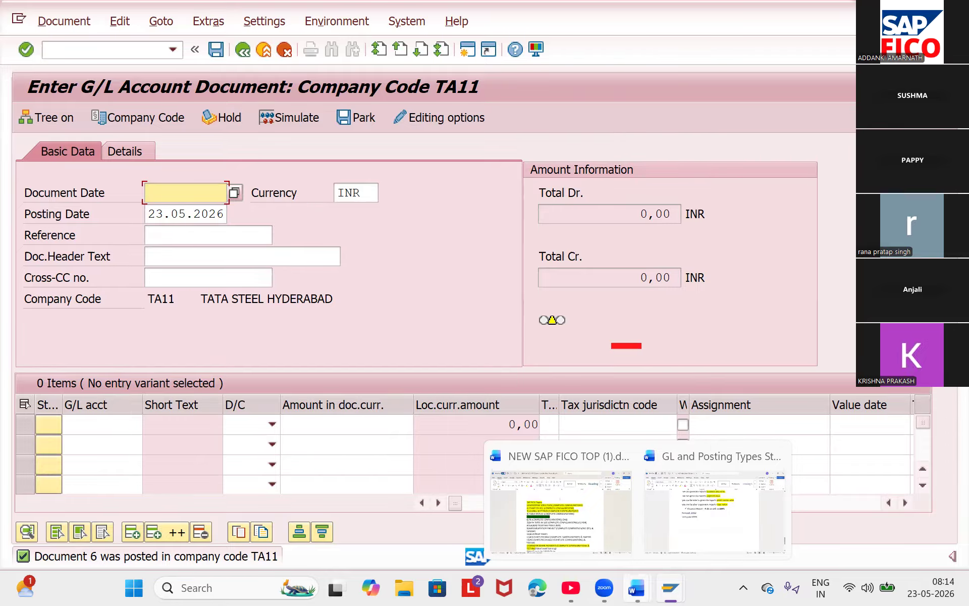
{"action": "left_click", "coordinate": [714, 512]}
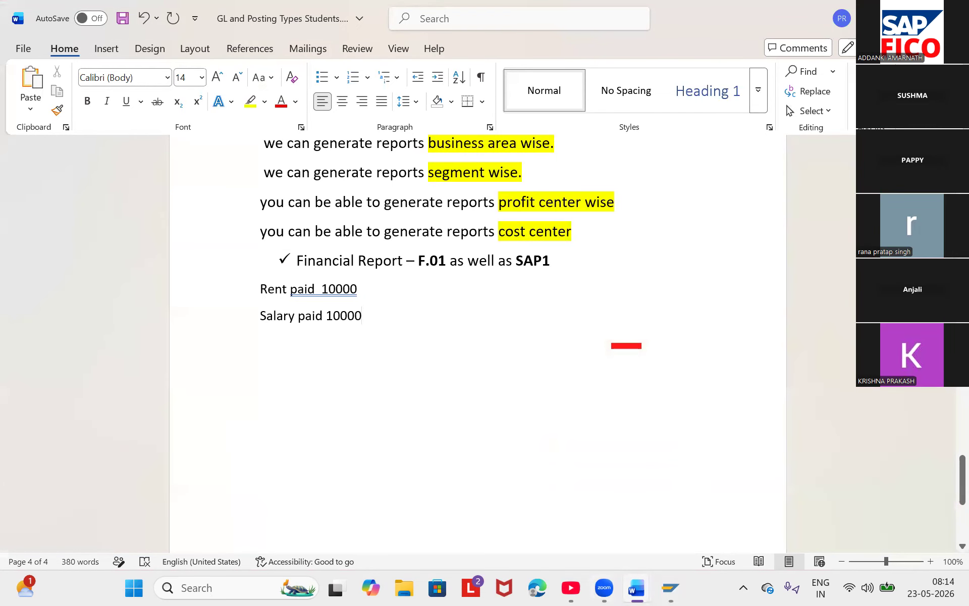
{"action": "left_click_drag", "start_coordinate": [963, 475], "coordinate": [963, 274]}
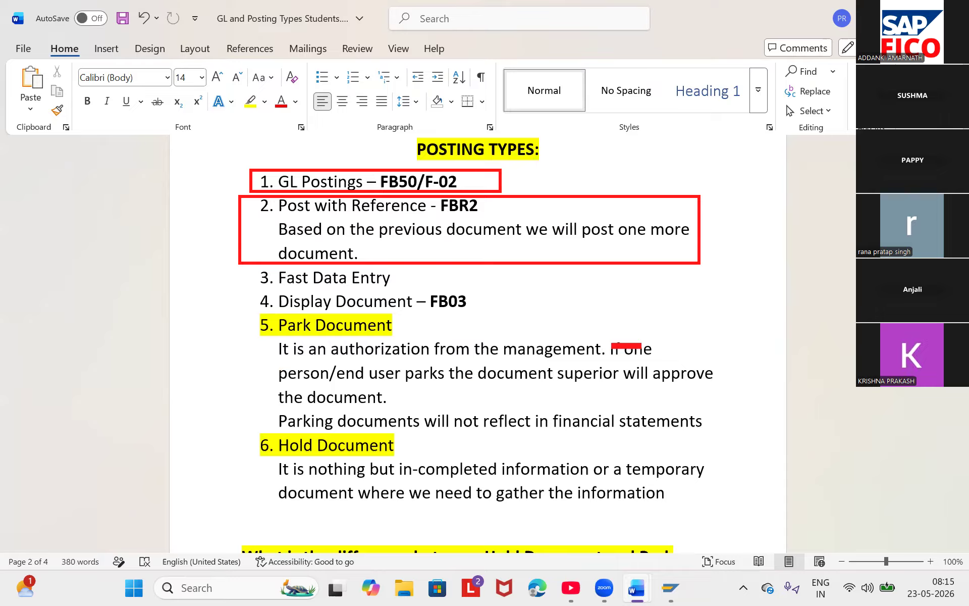
{"action": "left_click", "coordinate": [688, 583]}
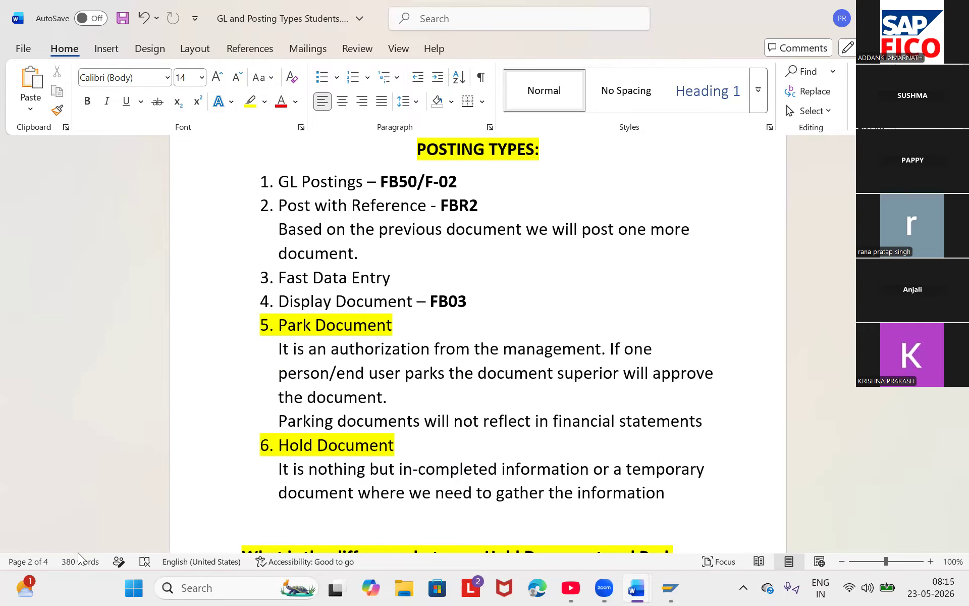
- Switch back to SAP, start transaction FB03 and run the document list for company code TA11 without further selection criteria
{"action": "key", "text": "super+0"}
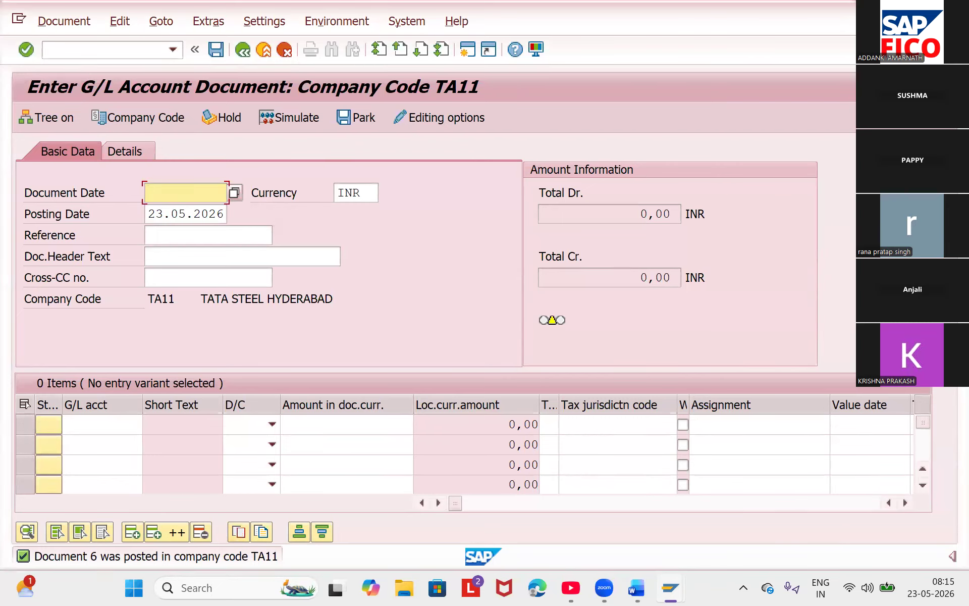
{"action": "left_click", "coordinate": [89, 52]}
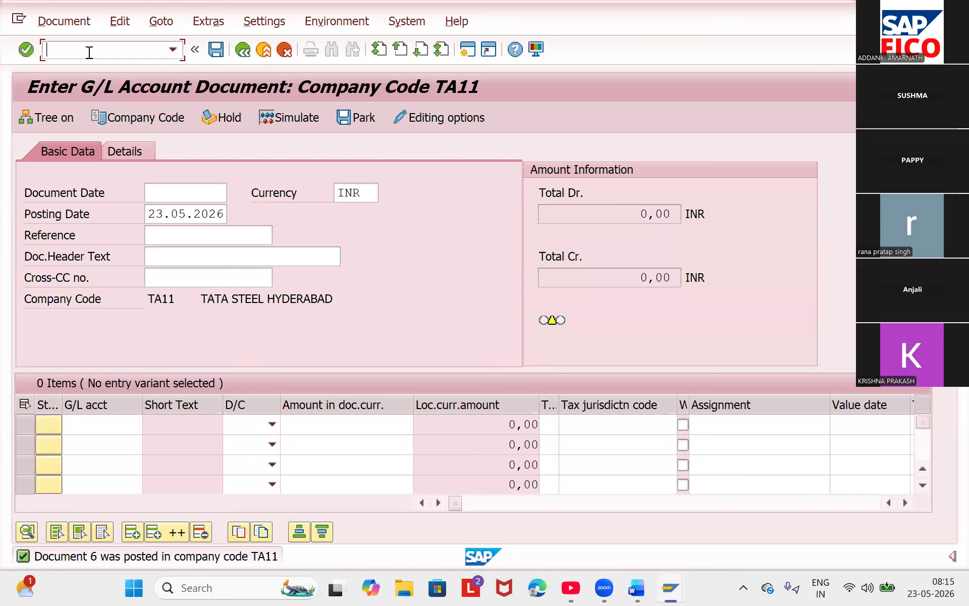
{"action": "type", "text": "/NFB03"}
{"action": "key", "text": "Return"}
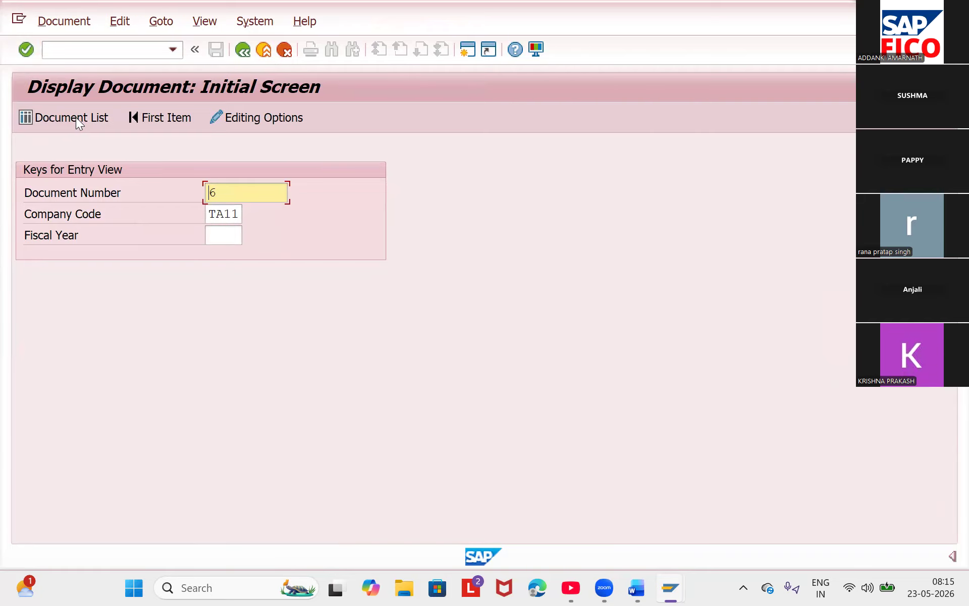
{"action": "left_click", "coordinate": [20, 124]}
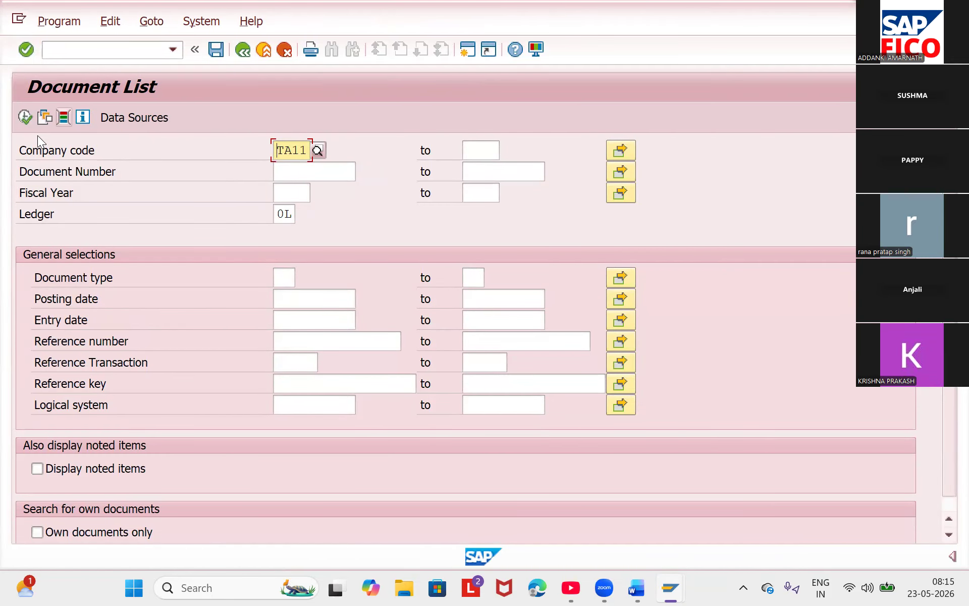
{"action": "key", "text": "F8"}
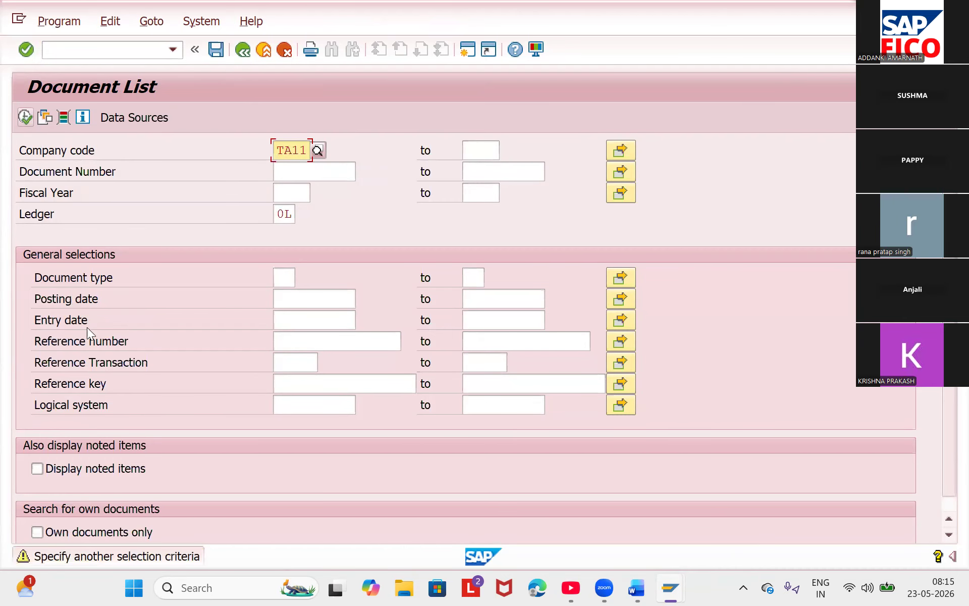
{"action": "key", "text": "Return"}
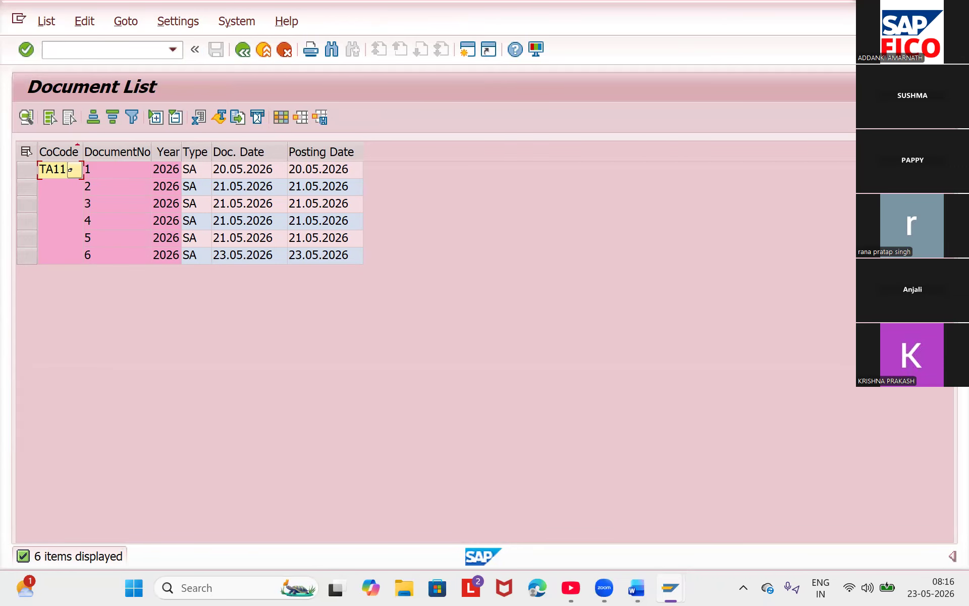
- Start transaction FB50 for a new G/L account document and maximize its window
{"action": "left_click", "coordinate": [91, 52]}
{"action": "type", "text": "/NFB50"}
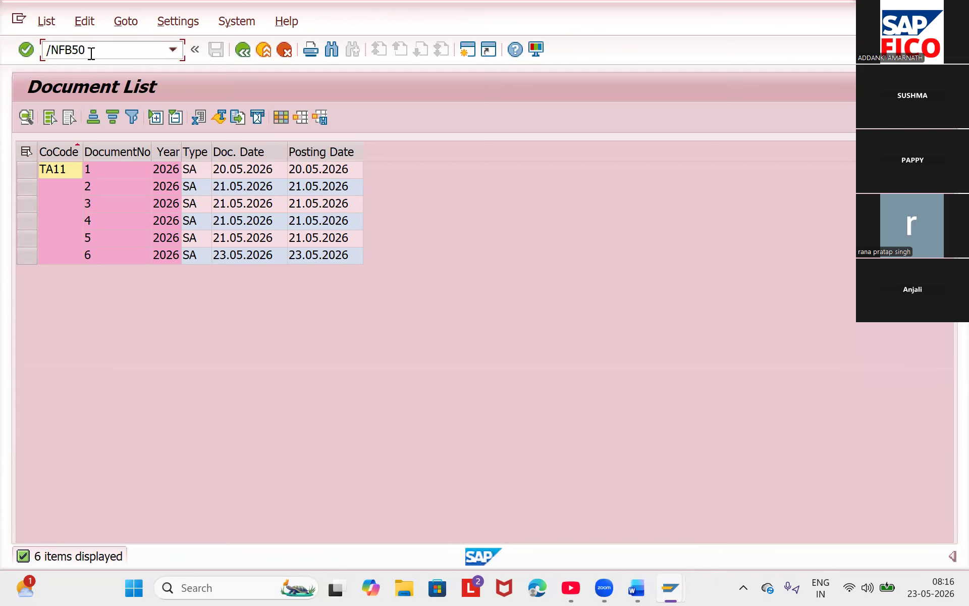
{"action": "key", "text": "Return"}
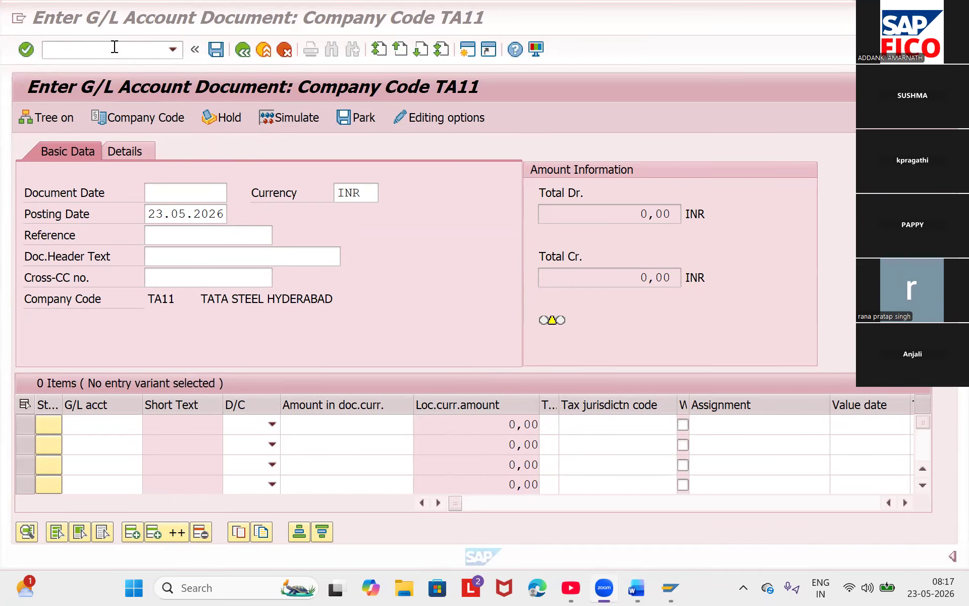
{"action": "double_click", "coordinate": [115, 23]}
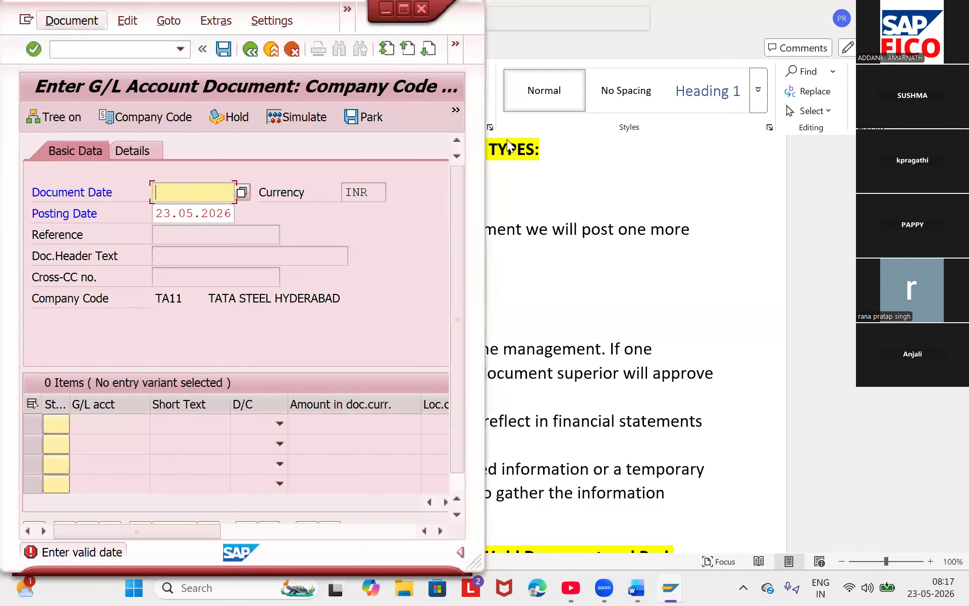
{"action": "double_click", "coordinate": [199, 75]}
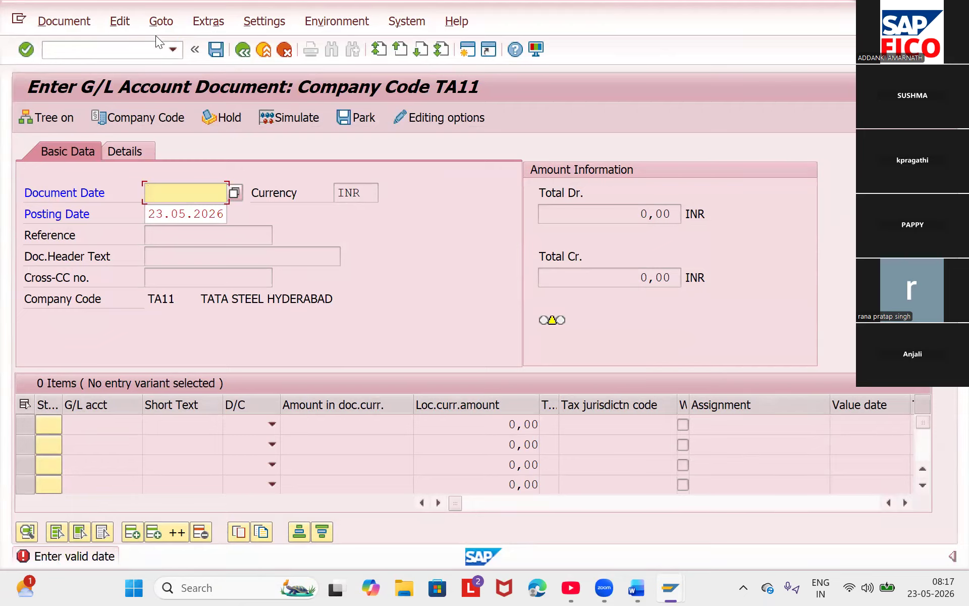
- Start Post with Reference and take over document number 5 of company code TA11 as the reference
{"action": "left_click", "coordinate": [162, 23]}
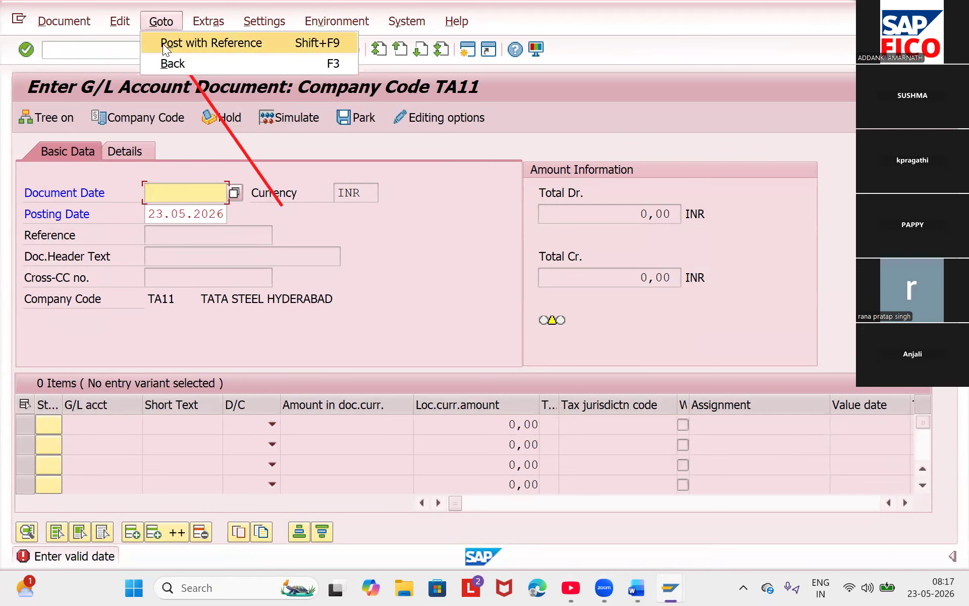
{"action": "key", "text": "Return"}
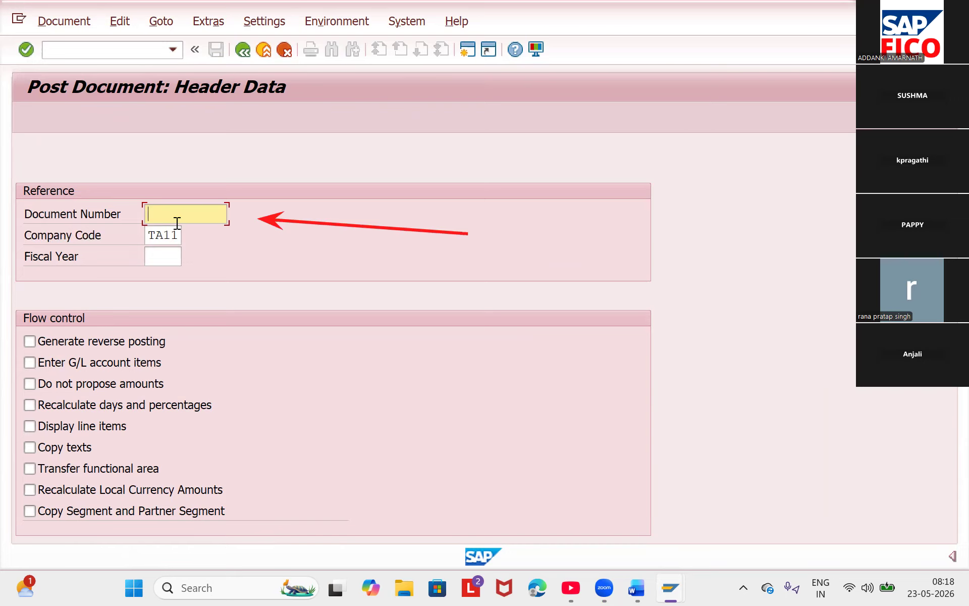
{"action": "type", "text": "5"}
{"action": "key", "text": "Return"}
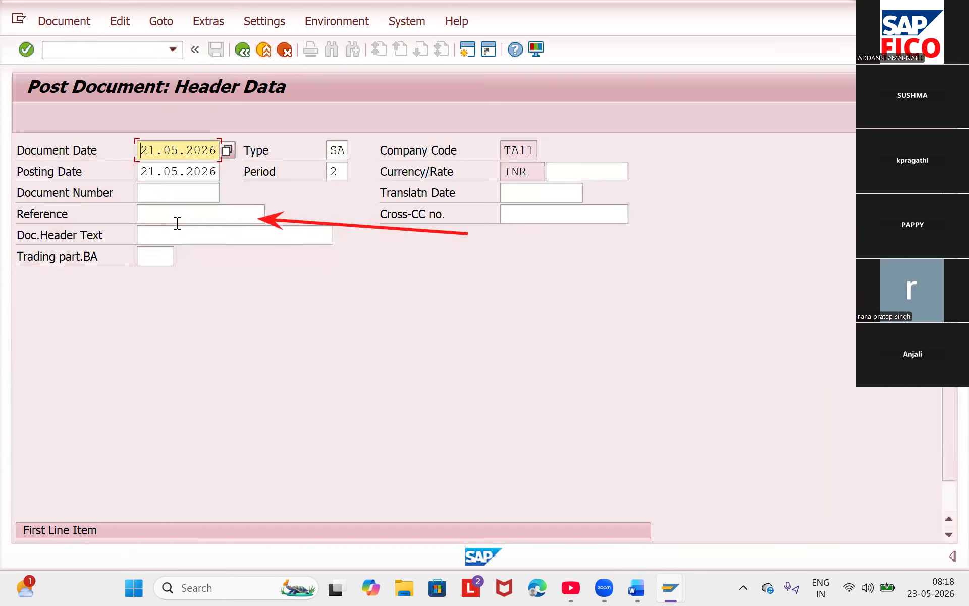
- Accept the proposed header data and post the rent document copied from reference document 5
{"action": "key", "text": "Return"}
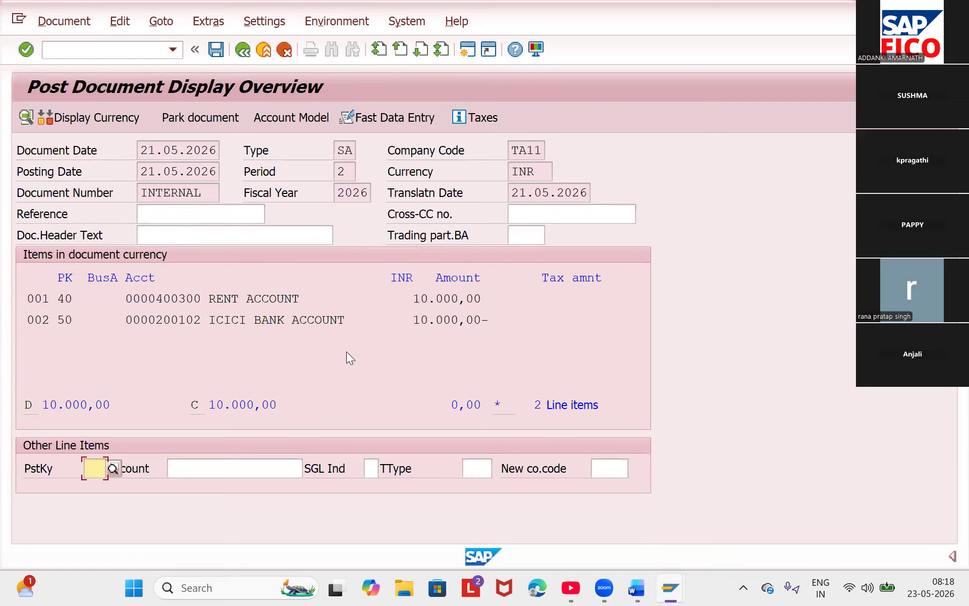
{"action": "left_click", "coordinate": [216, 49]}
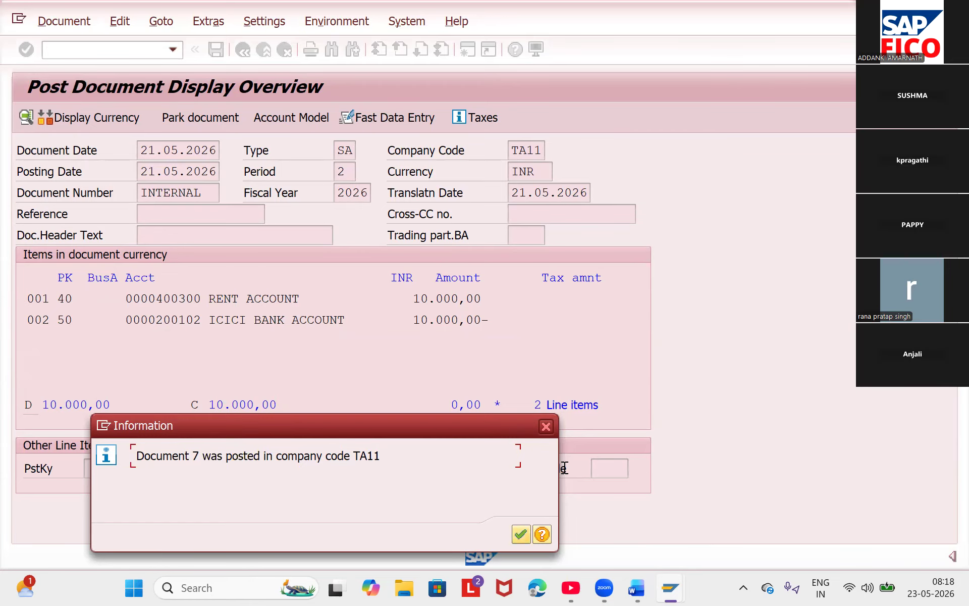
{"action": "key", "text": "Return"}
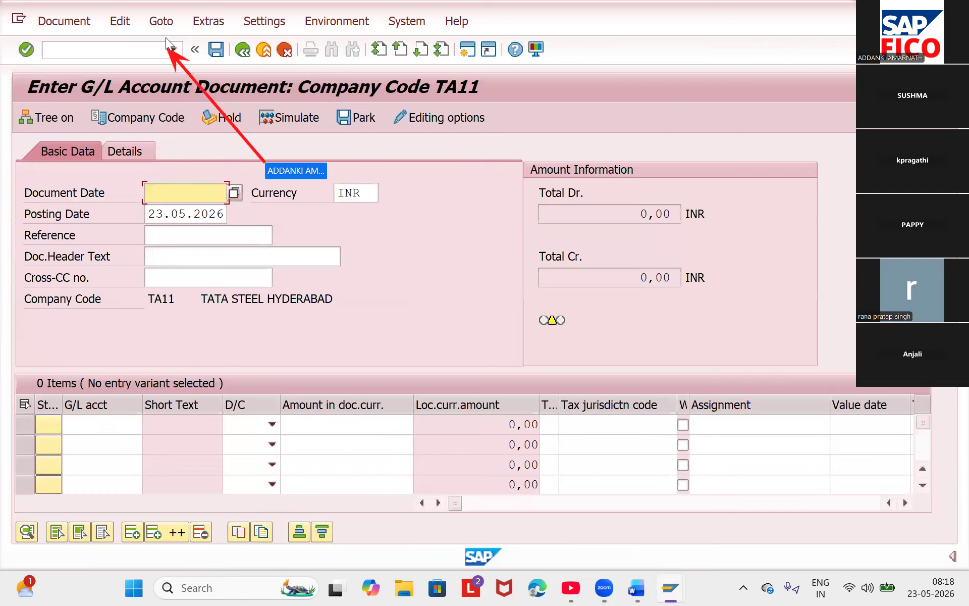
- Start Post with Reference and take over document number 6 of company code TA11 as the reference
{"action": "left_click", "coordinate": [161, 21]}
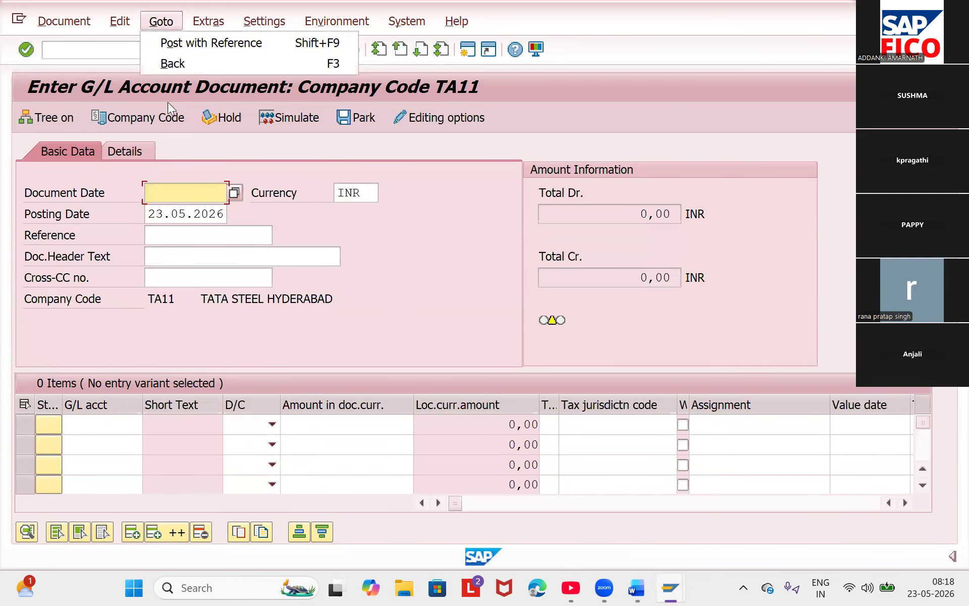
{"action": "key", "text": "Down"}
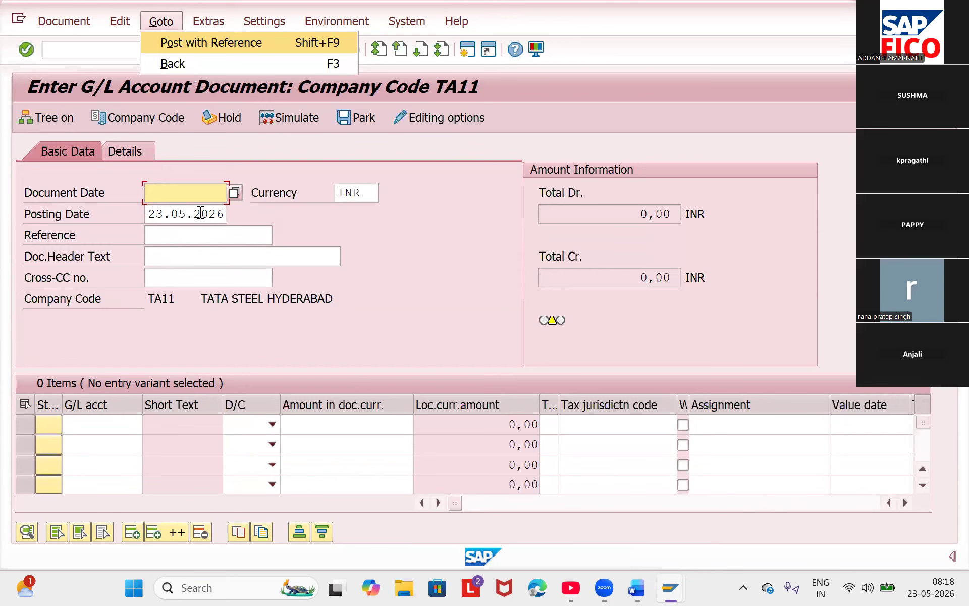
{"action": "key", "text": "Return"}
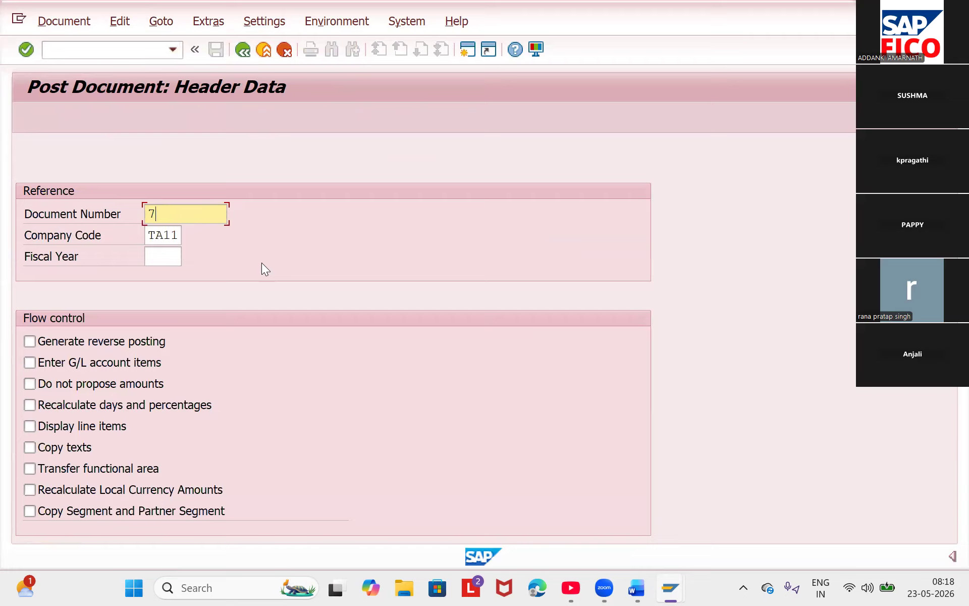
{"action": "key", "text": "BackSpace"}
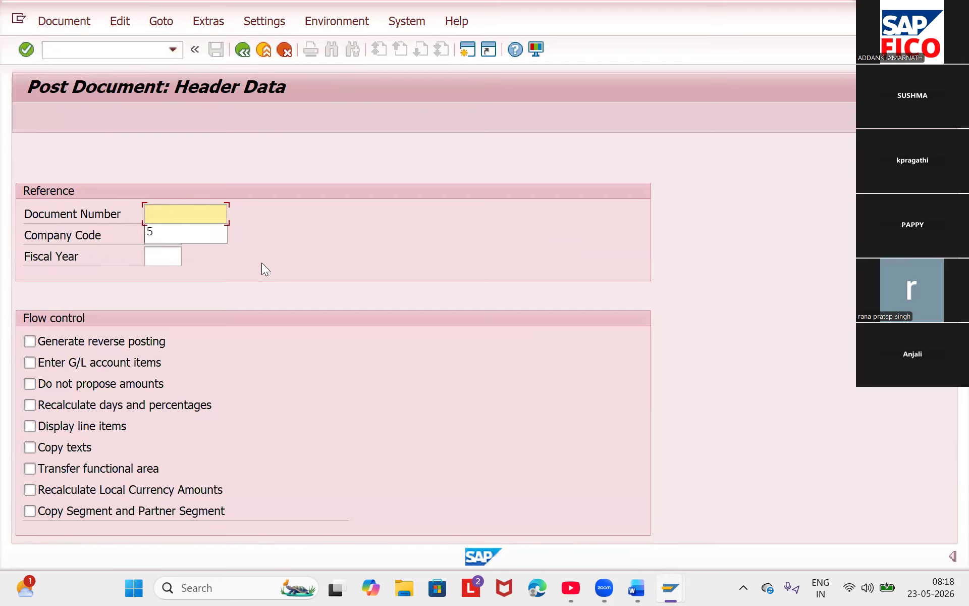
{"action": "type", "text": "6"}
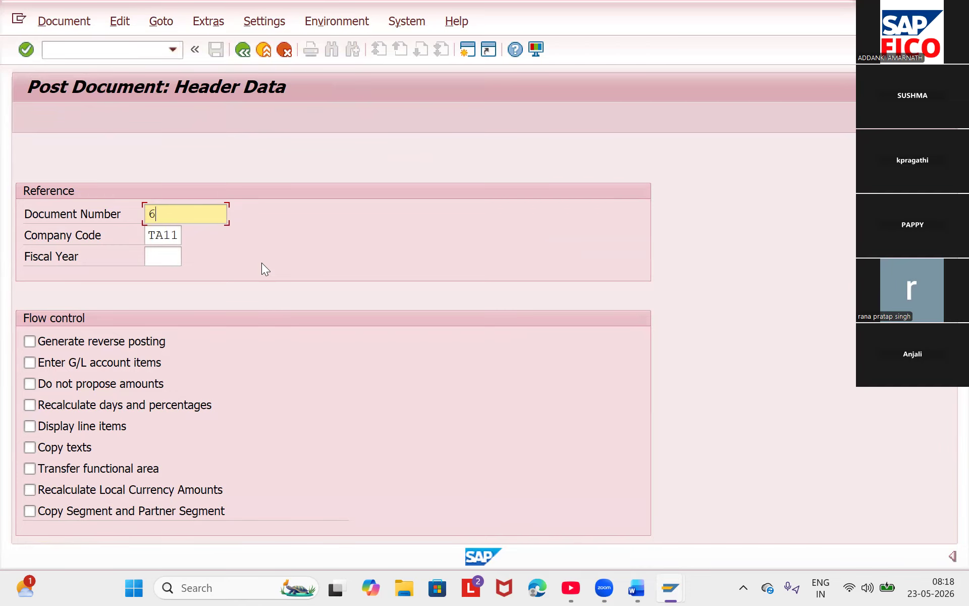
{"action": "key", "text": "Return"}
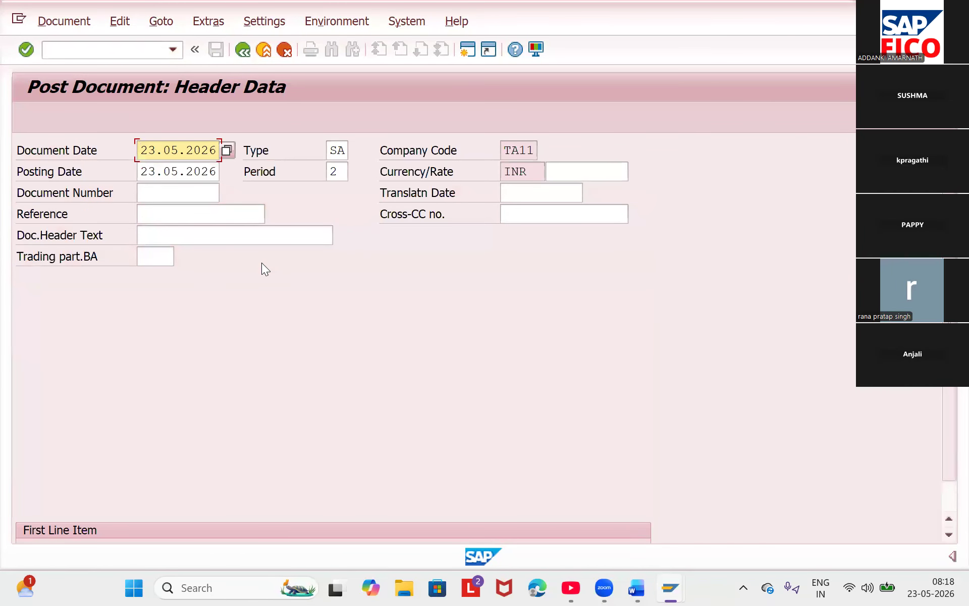
- Accept the proposed header data and post the rent and salary document copied from reference document 6
{"action": "key", "text": "Return"}
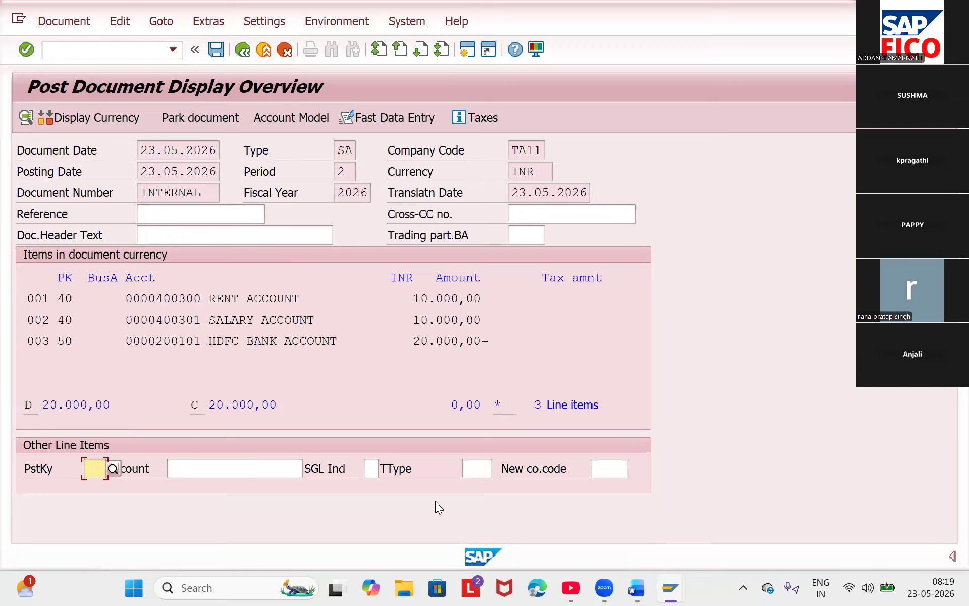
{"action": "key", "text": "ctrl+s"}
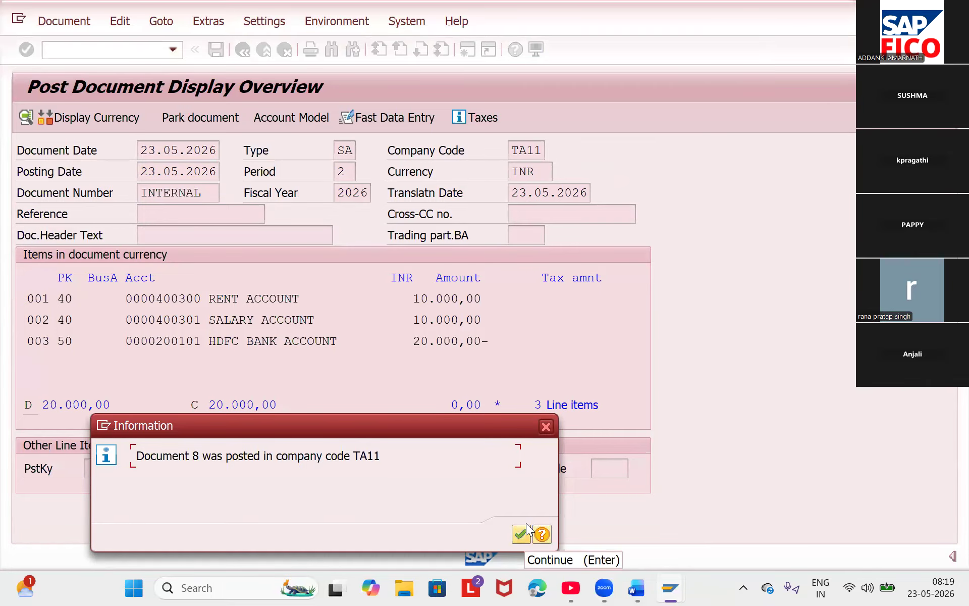
{"action": "left_click", "coordinate": [527, 532]}
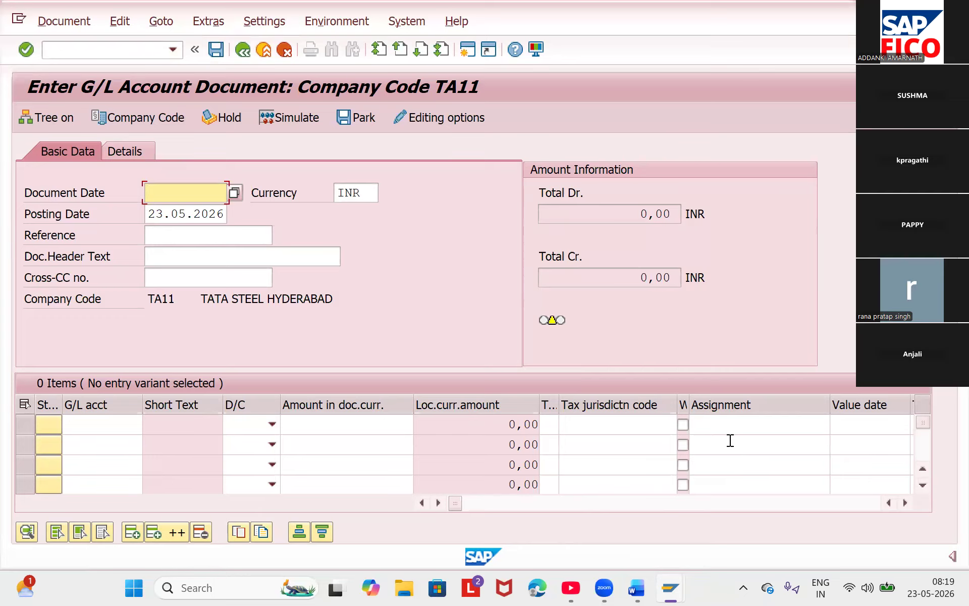
- Switch to the GL and Posting Types notes in Word, check the Post with Reference transaction code, and return to SAP
{"action": "mouse_move", "coordinate": [636, 588]}
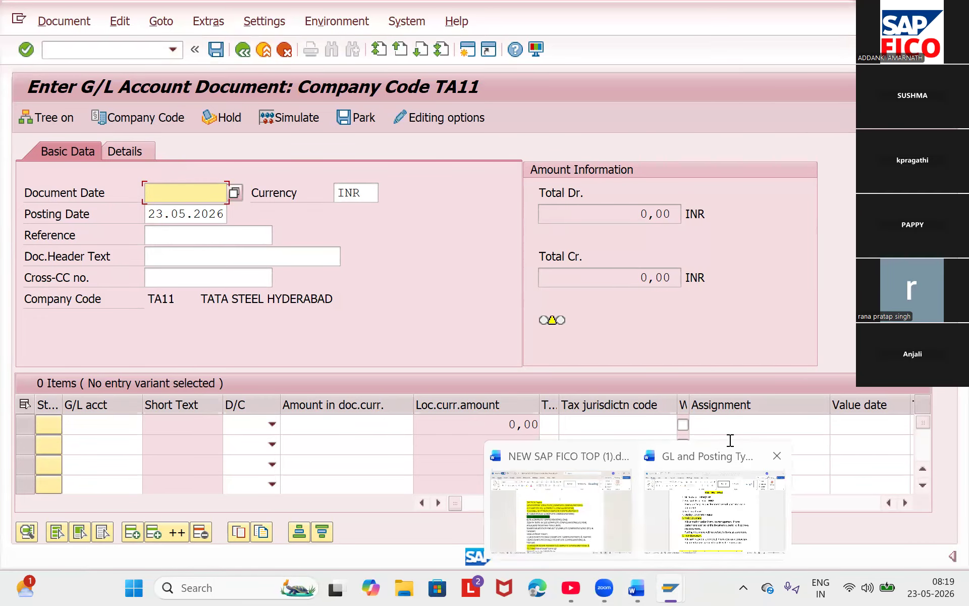
{"action": "left_click", "coordinate": [714, 510]}
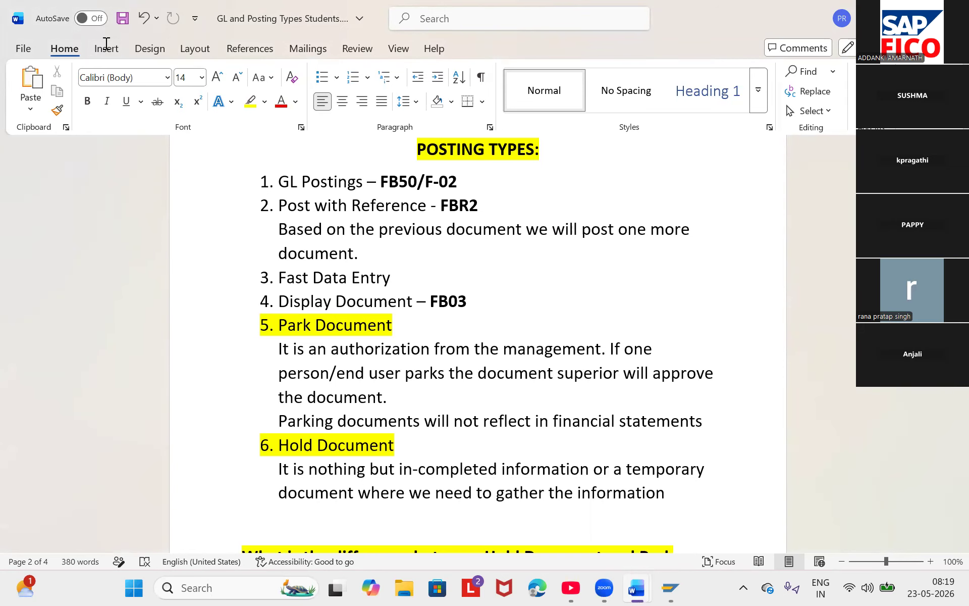
{"action": "mouse_move", "coordinate": [671, 588]}
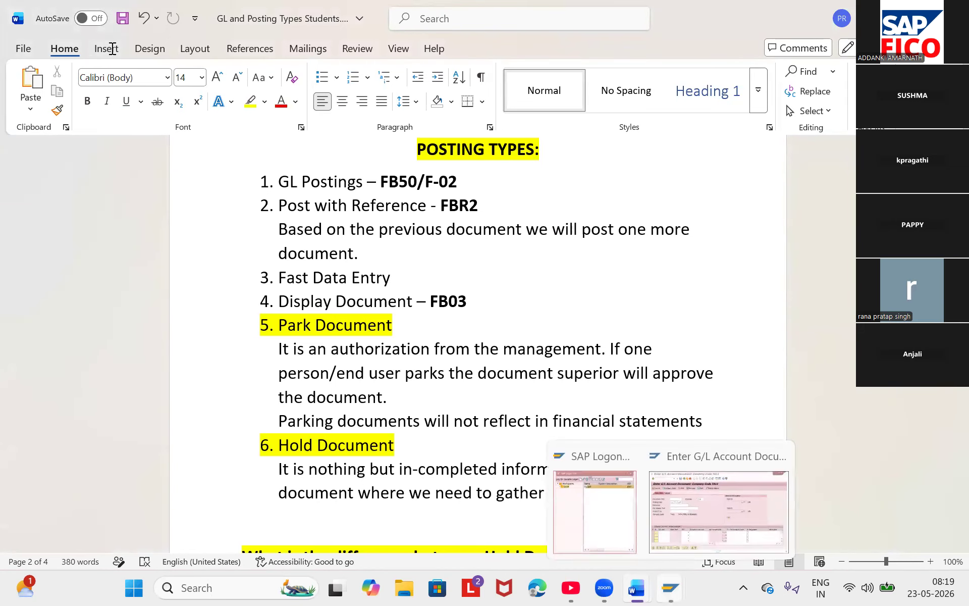
{"action": "left_click", "coordinate": [719, 510]}
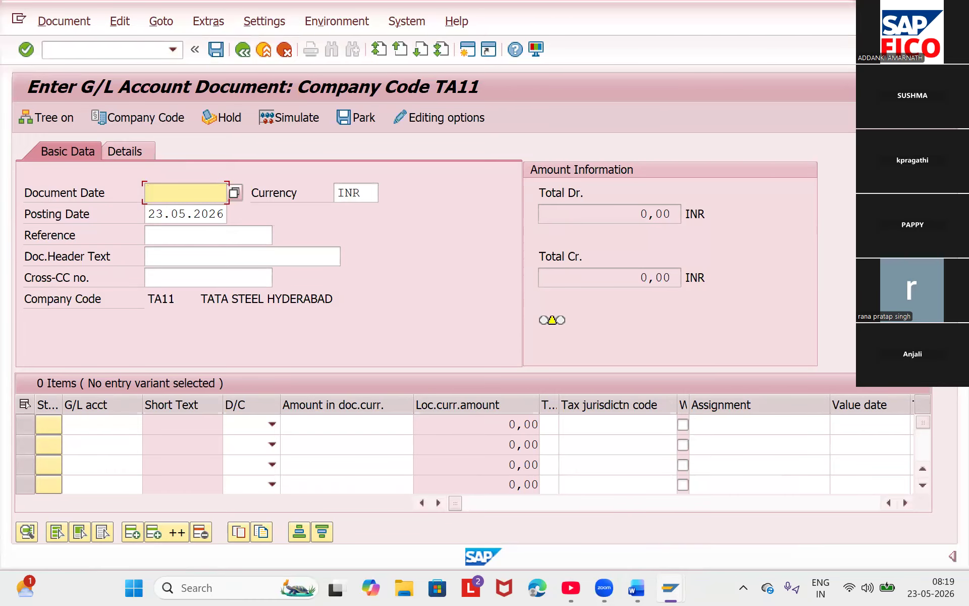
- Start transaction FBR2 to post a document with reference
{"action": "left_click", "coordinate": [107, 49]}
{"action": "type", "text": "/NFBR2"}
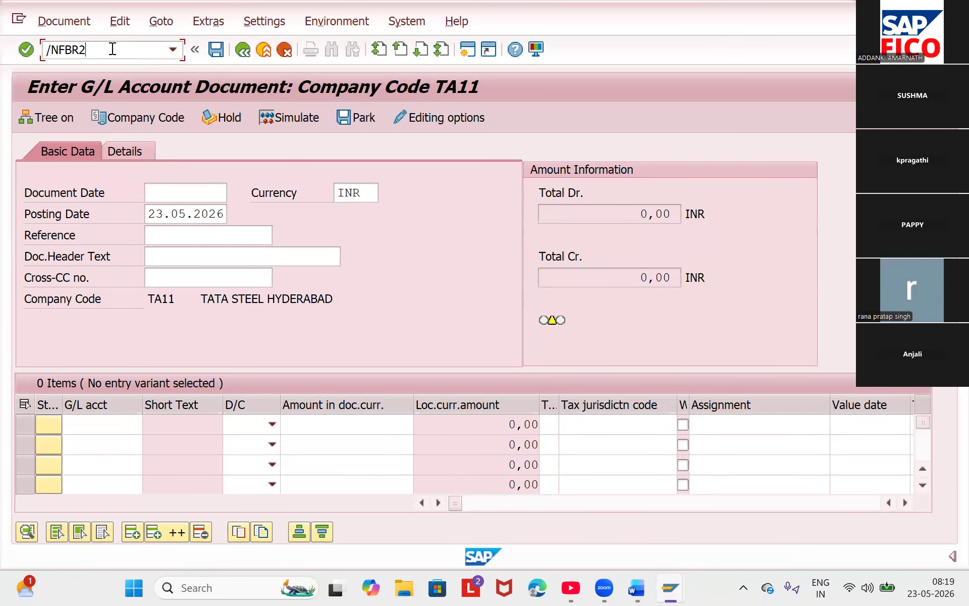
{"action": "key", "text": "Return"}
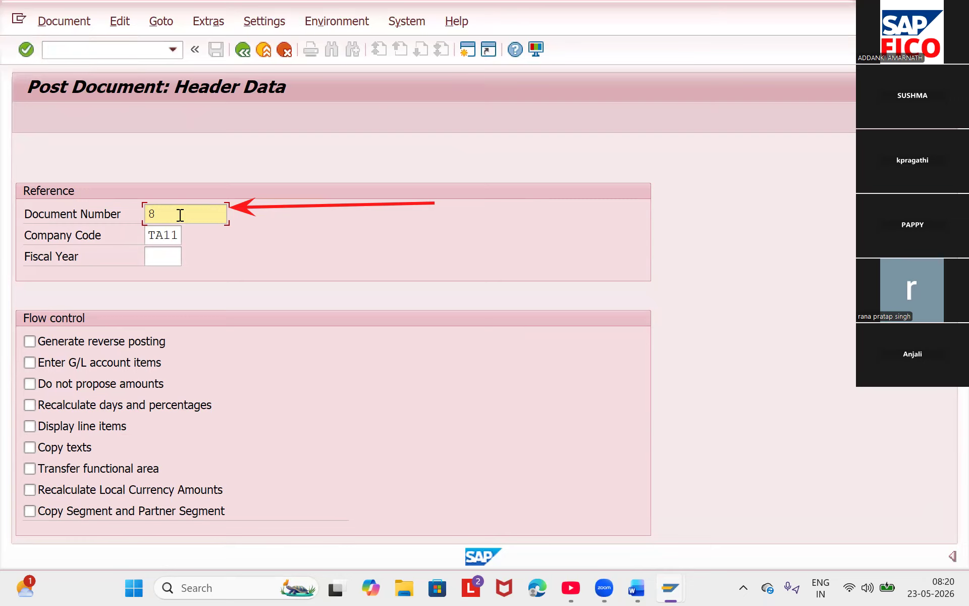
- Set document number 5 of company code TA11 as the reference and post the copied document with its proposed header data
{"action": "key", "text": "BackSpace"}
{"action": "type", "text": "5"}
{"action": "key", "text": "Return"}
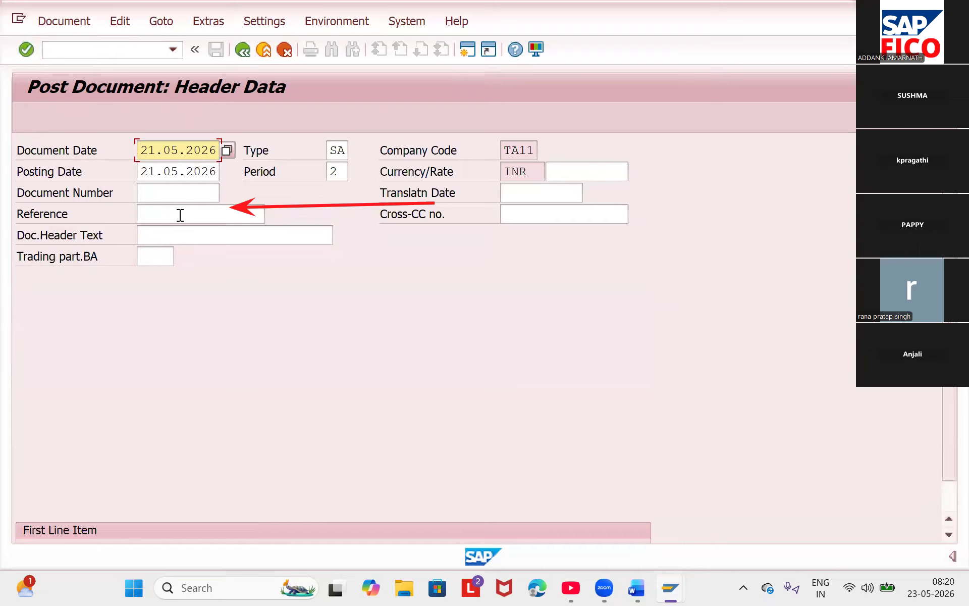
{"action": "key", "text": "Return"}
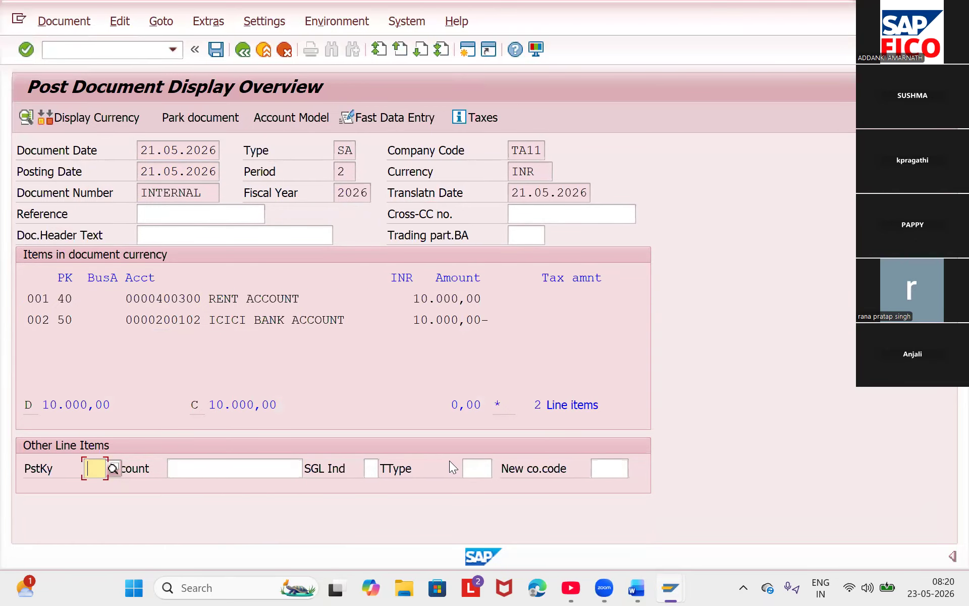
{"action": "key", "text": "ctrl+s"}
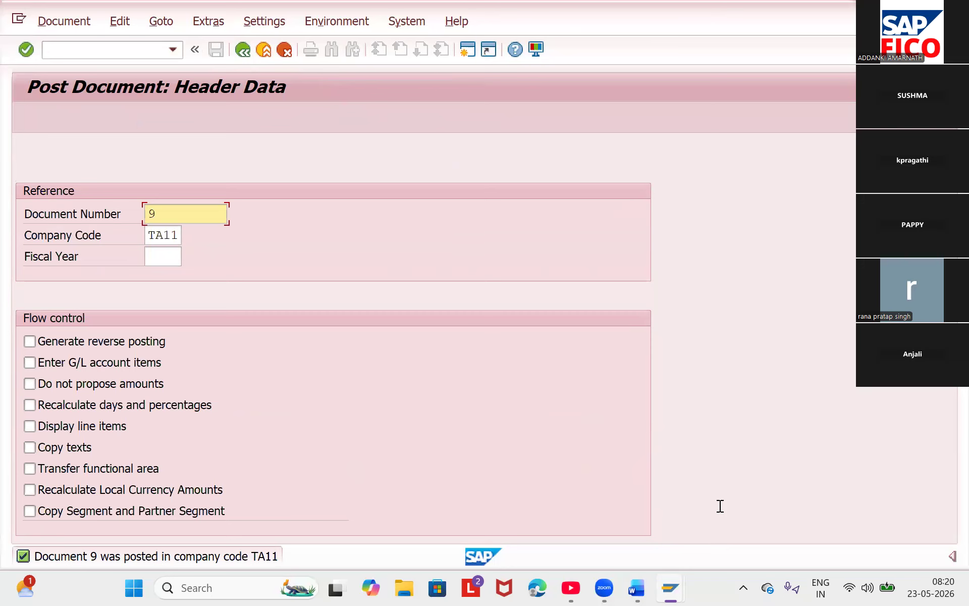
- Switch to the GL and Posting Types notes in Word, review the POSTING TYPES list including Fast Data Entry, and return to SAP
{"action": "mouse_move", "coordinate": [636, 588]}
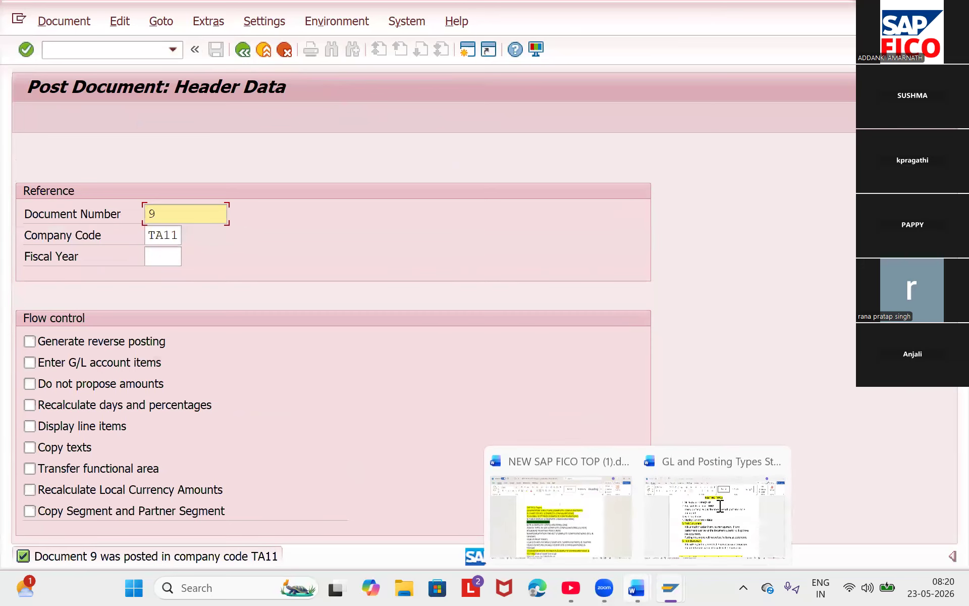
{"action": "left_click", "coordinate": [720, 506]}
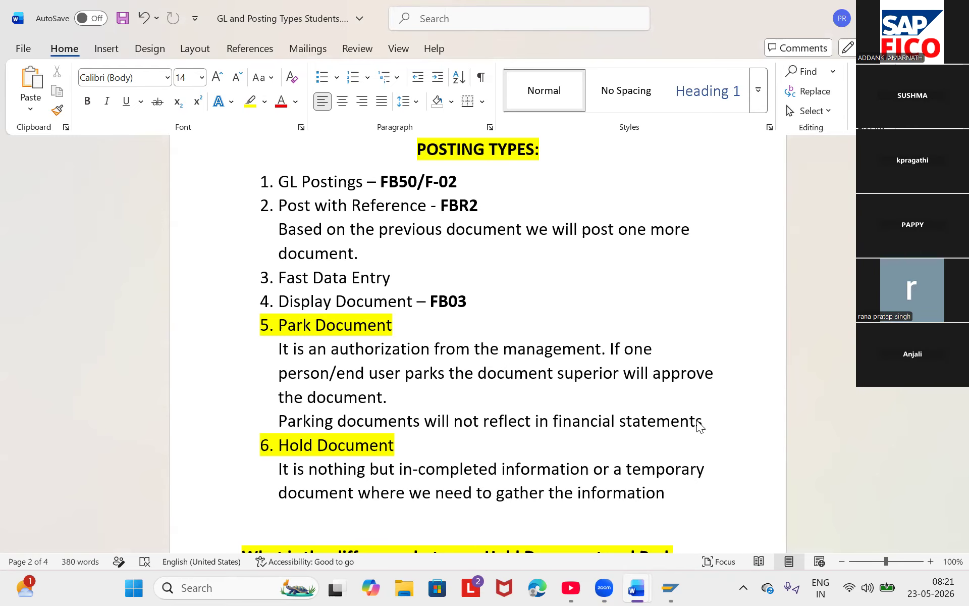
{"action": "left_click", "coordinate": [717, 505]}
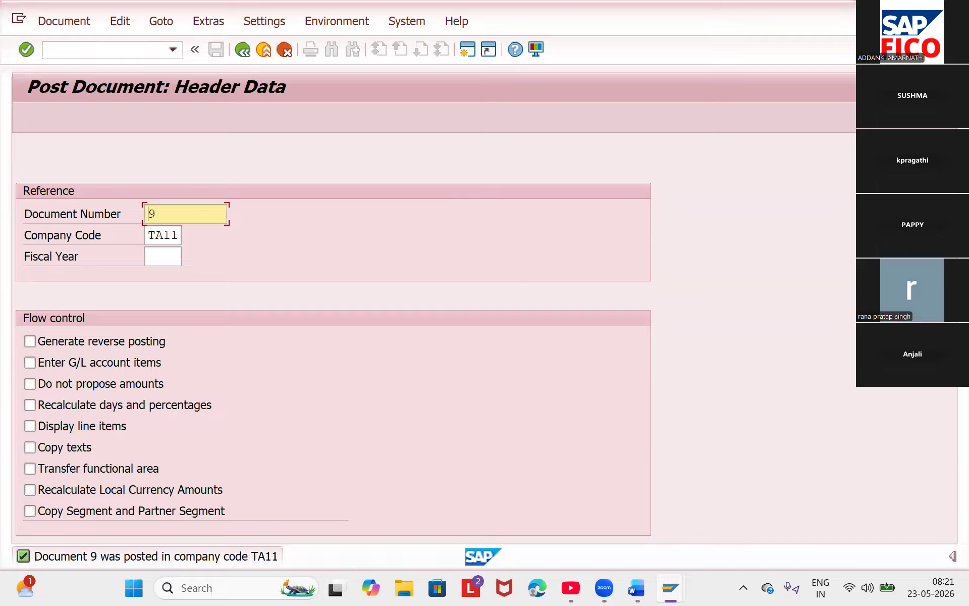
{"action": "left_click", "coordinate": [121, 51]}
{"action": "type", "text": "/NFB5"}
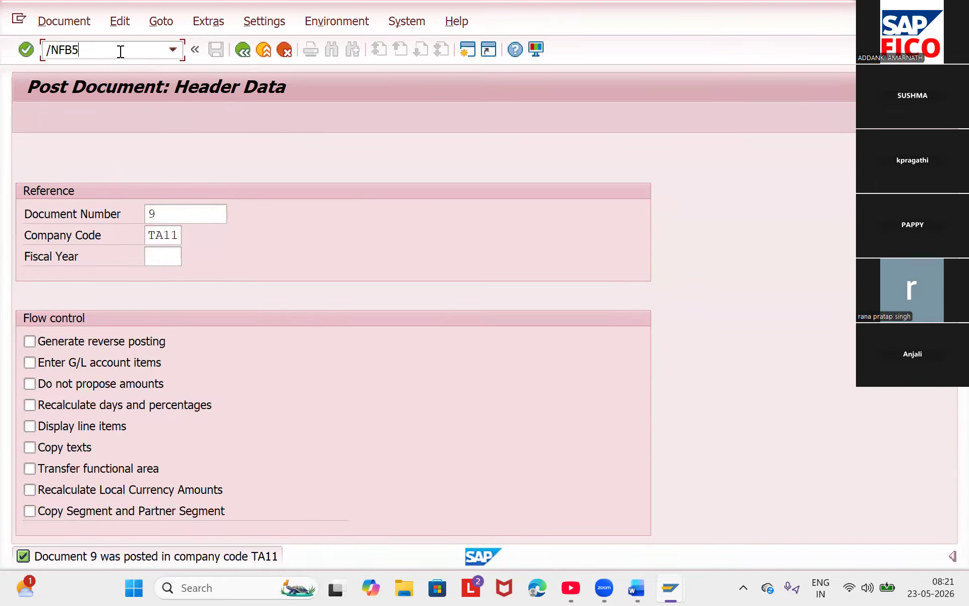
{"action": "type", "text": "0"}
{"action": "key", "text": "Return"}
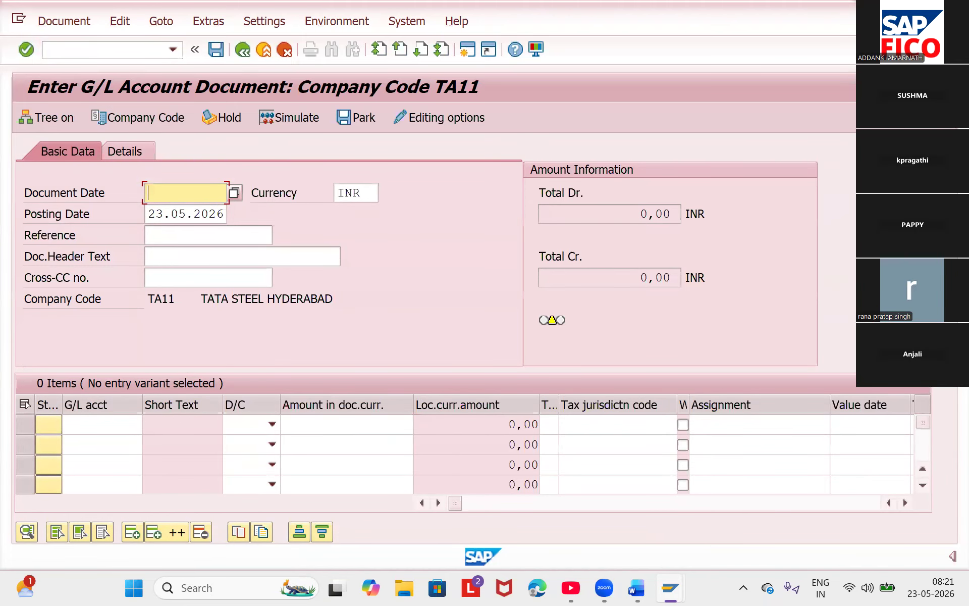
- Start transaction F-02 and open Fast Data Entry with the document date set to 23.05.2026
{"action": "left_click", "coordinate": [101, 49]}
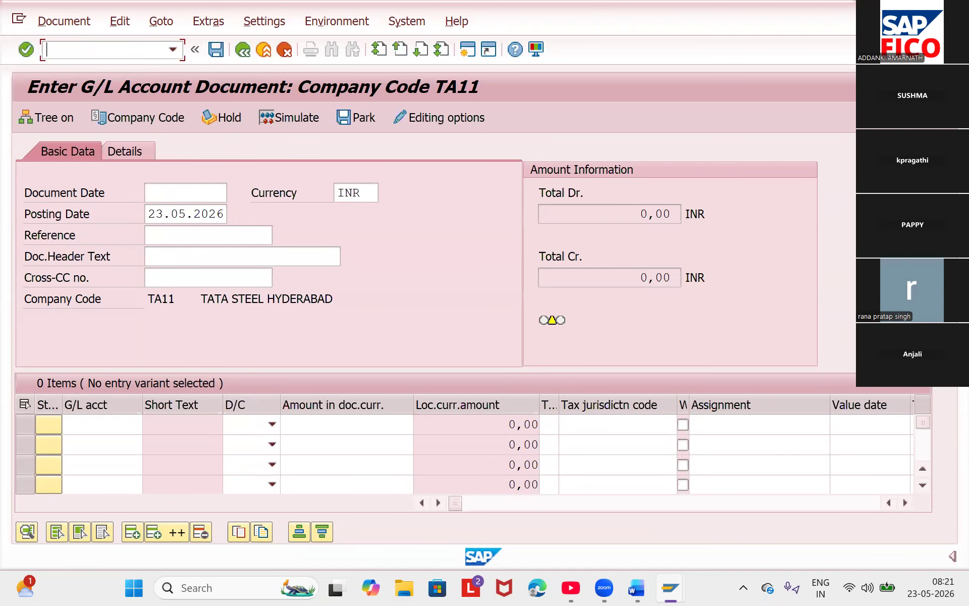
{"action": "type", "text": "/NF-02"}
{"action": "key", "text": "Return"}
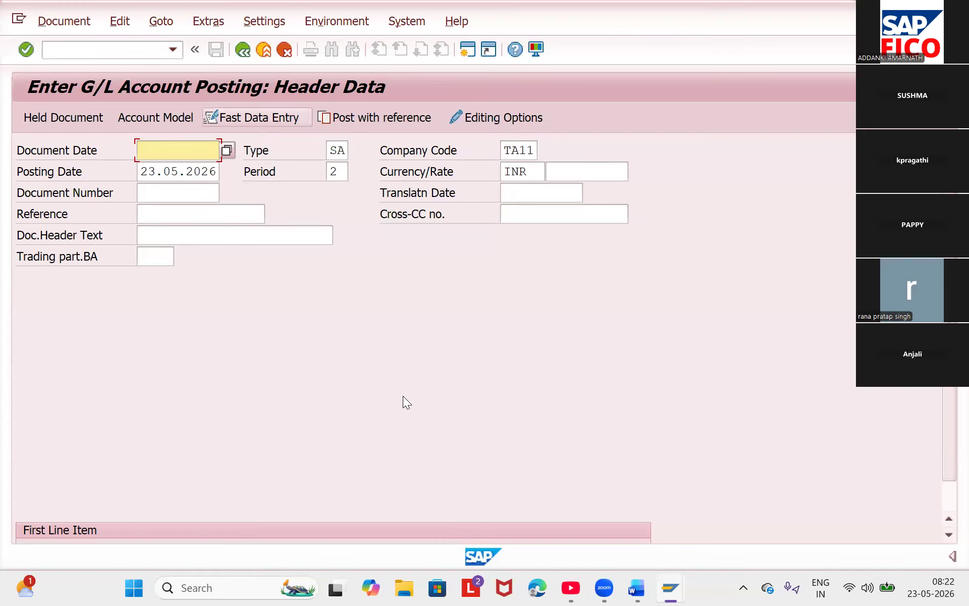
{"action": "left_click", "coordinate": [226, 150]}
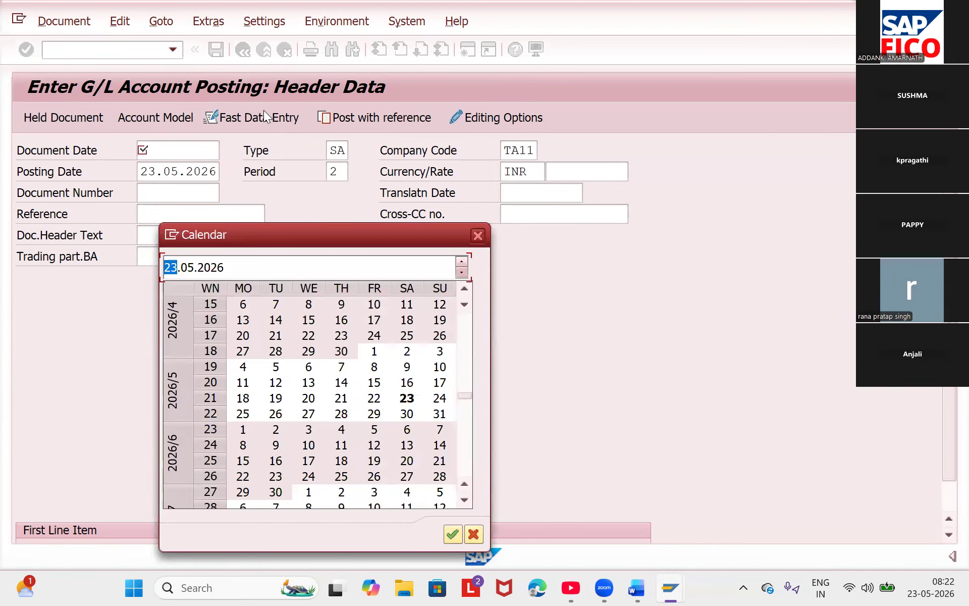
{"action": "key", "text": "Return"}
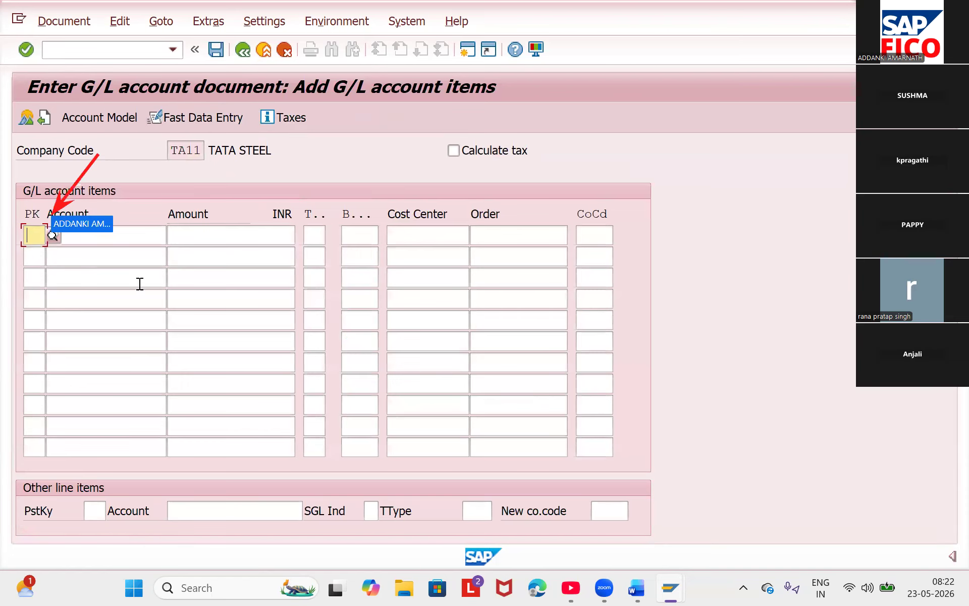
- Set the posting key of the first G/L account item to 40 (Debit entry)
{"action": "type", "text": "40"}
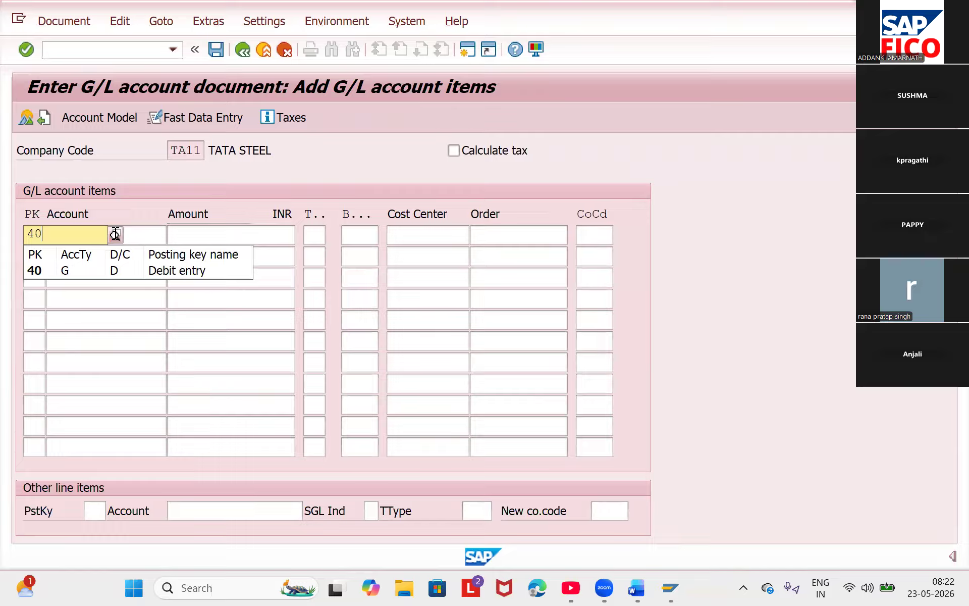
{"action": "key", "text": "Down"}
{"action": "key", "text": "Return"}
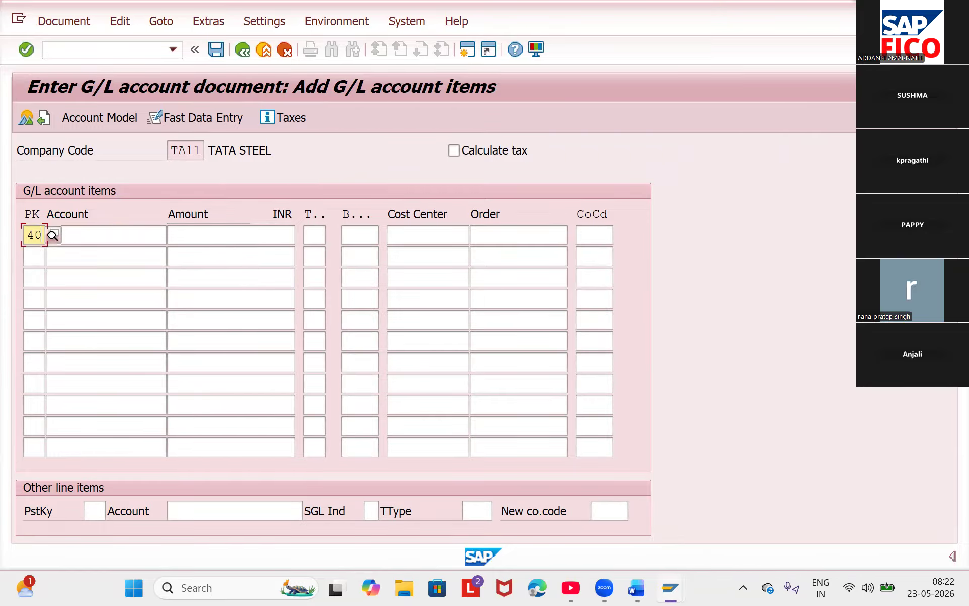
- Try to find the first item's account by entering RENT A, and clear the entry
{"action": "left_click", "coordinate": [115, 234]}
{"action": "type", "text": "RENT A"}
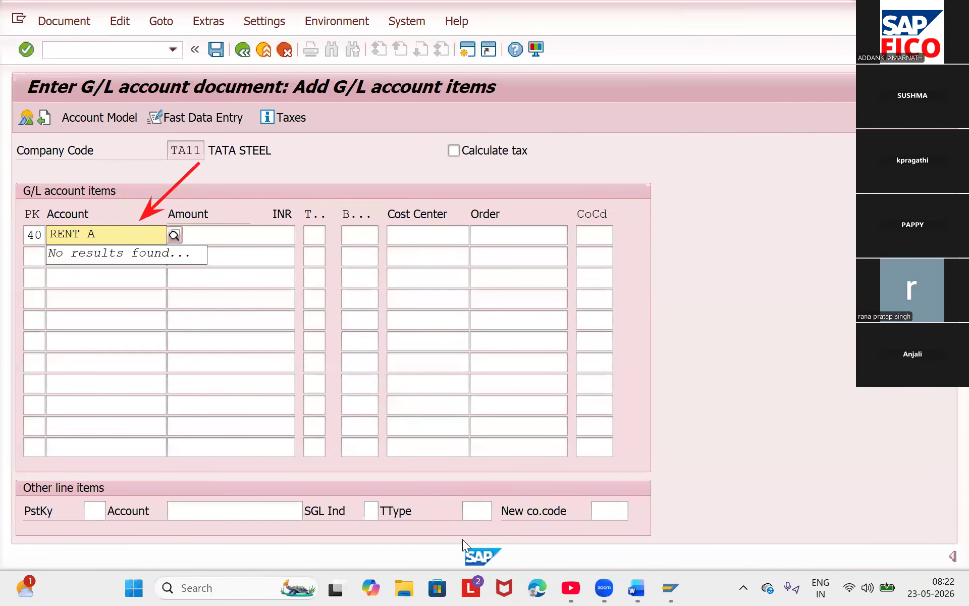
{"action": "key", "text": "BackSpace"}
{"action": "key", "text": "BackSpace"}
{"action": "key", "text": "BackSpace"}
{"action": "key", "text": "BackSpace"}
{"action": "key", "text": "BackSpace"}
{"action": "key", "text": "BackSpace"}
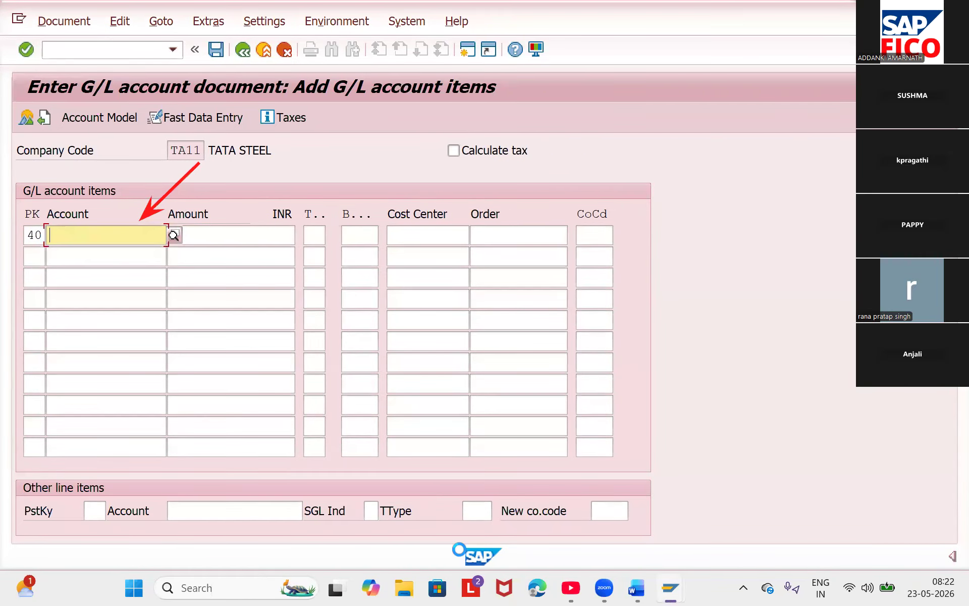
{"action": "key", "text": "F4"}
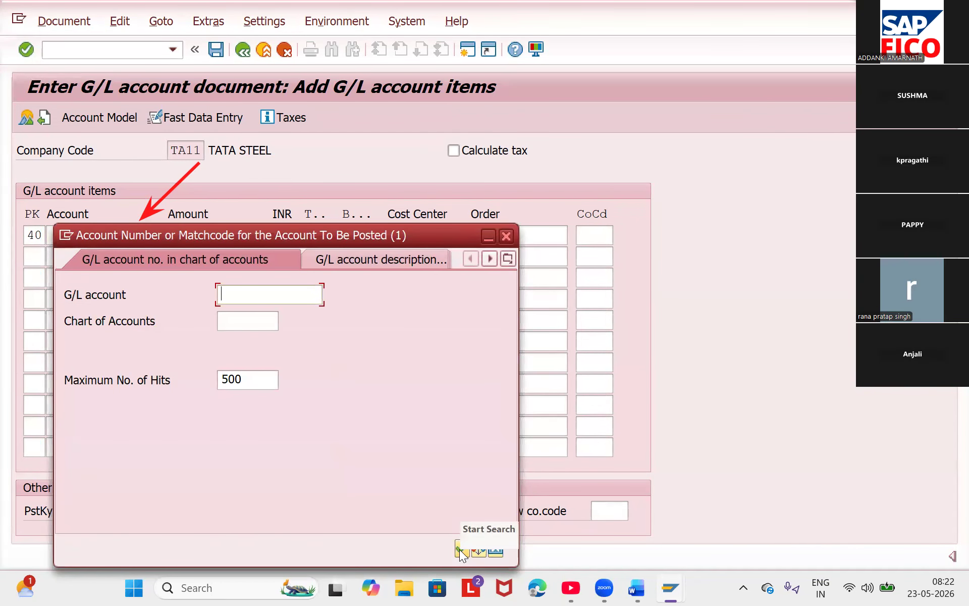
{"action": "left_click", "coordinate": [460, 550]}
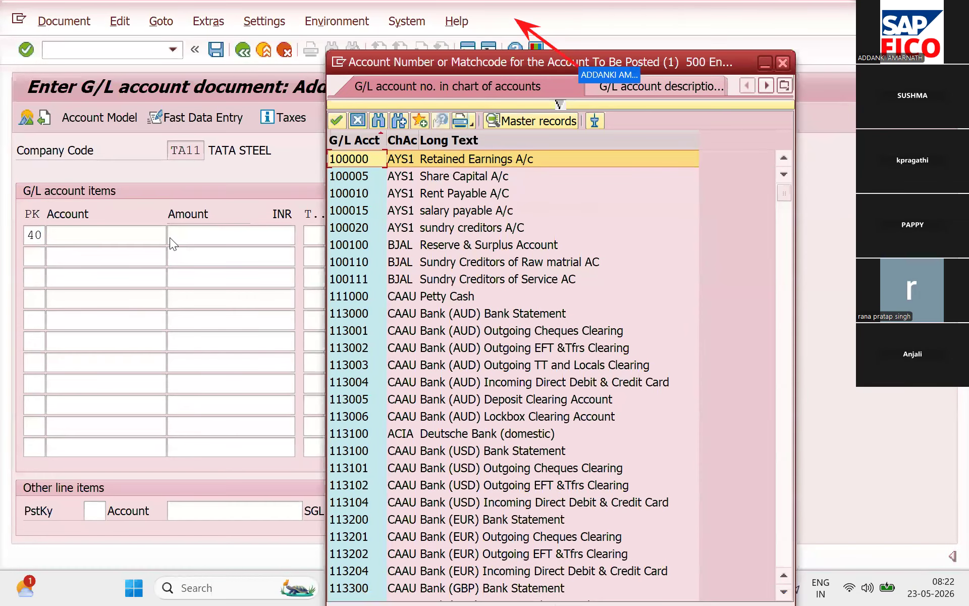
{"action": "key", "text": "Escape"}
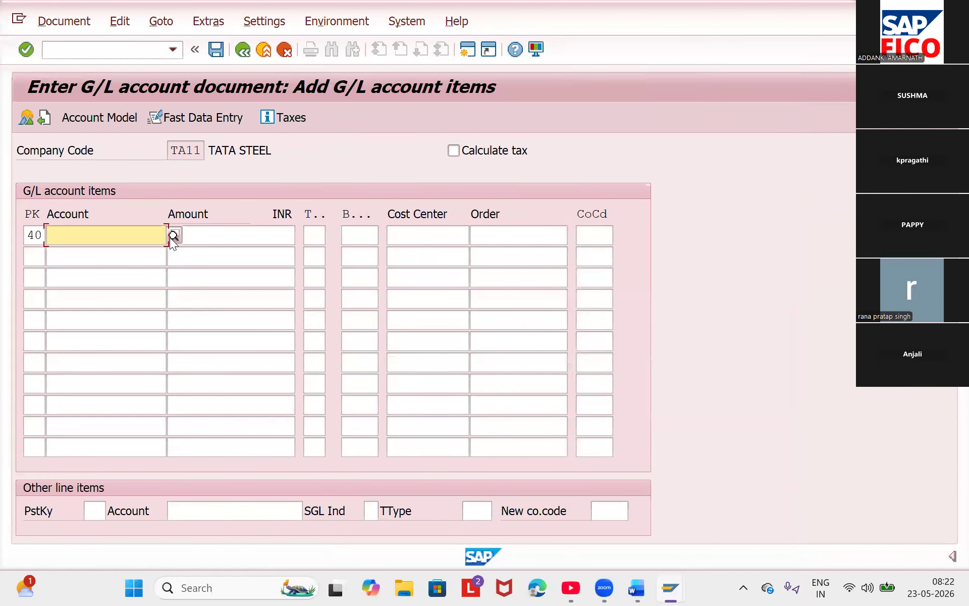
- Search the G/L accounts of chart of accounts TAOC and assign RENT AC to the first item
{"action": "left_click", "coordinate": [170, 237]}
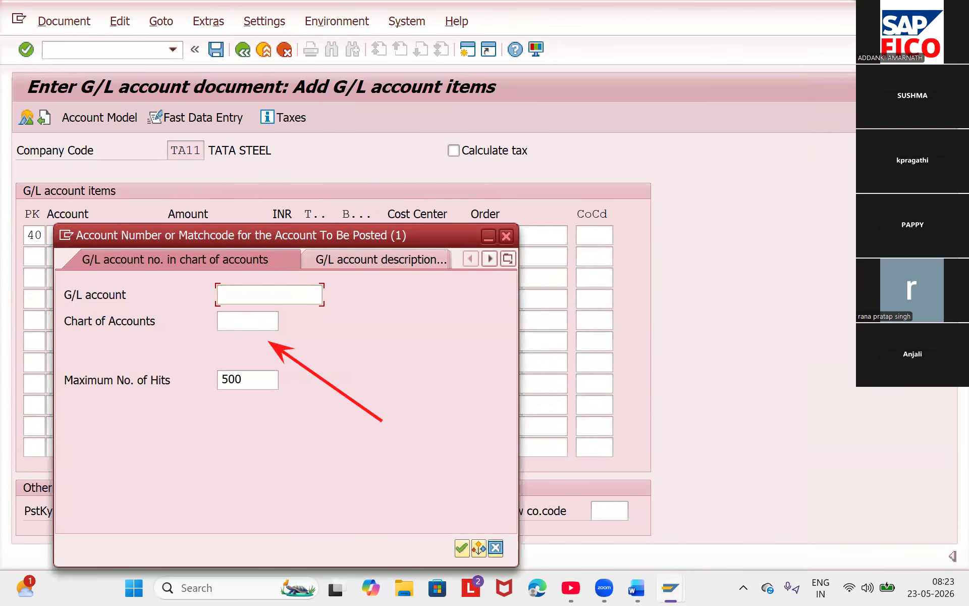
{"action": "key", "text": "Tab"}
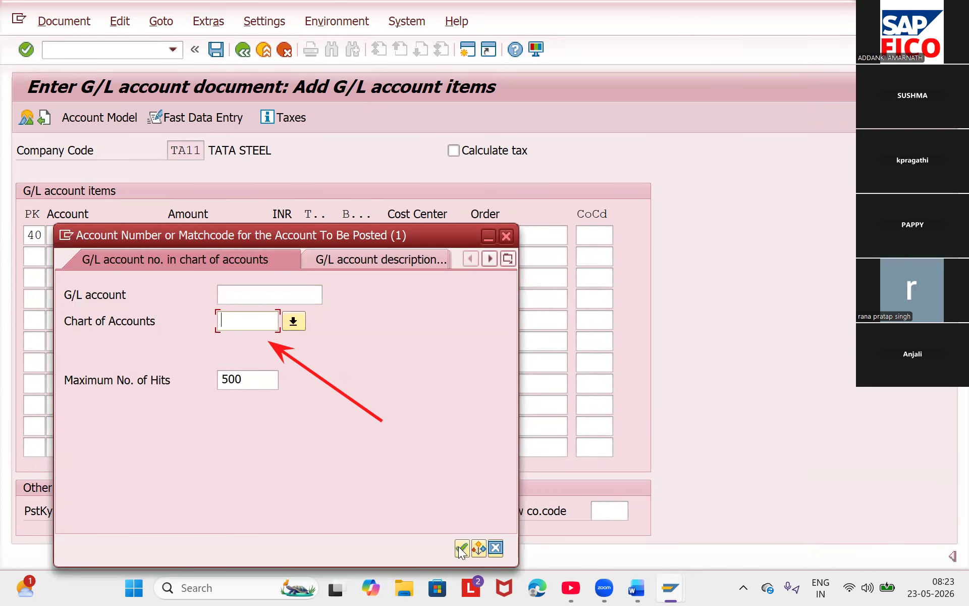
{"action": "type", "text": "TAOC"}
{"action": "left_click", "coordinate": [461, 548]}
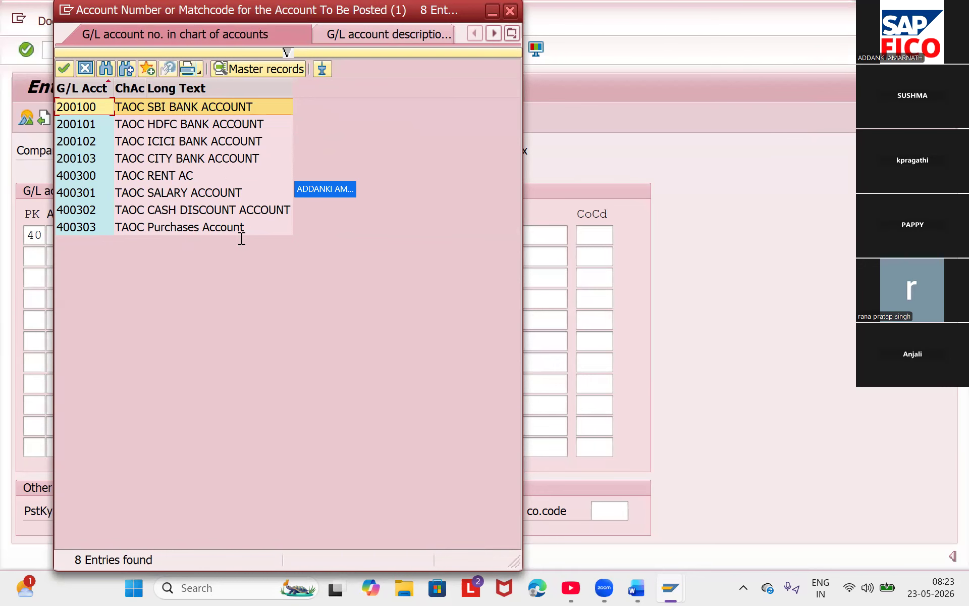
{"action": "key", "text": "Down"}
{"action": "key", "text": "Down"}
{"action": "key", "text": "Down"}
{"action": "key", "text": "Down"}
{"action": "key", "text": "Return"}
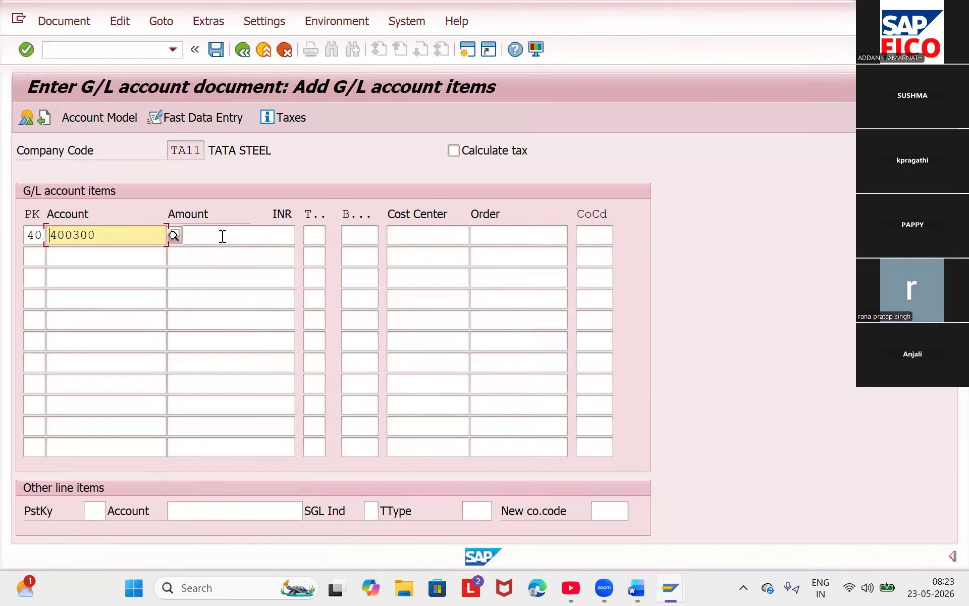
- Enter an amount of 10000 INR for the RENT AC debit item and submit it
{"action": "left_click", "coordinate": [223, 236]}
{"action": "key", "text": "Return"}
{"action": "key", "text": "Return"}
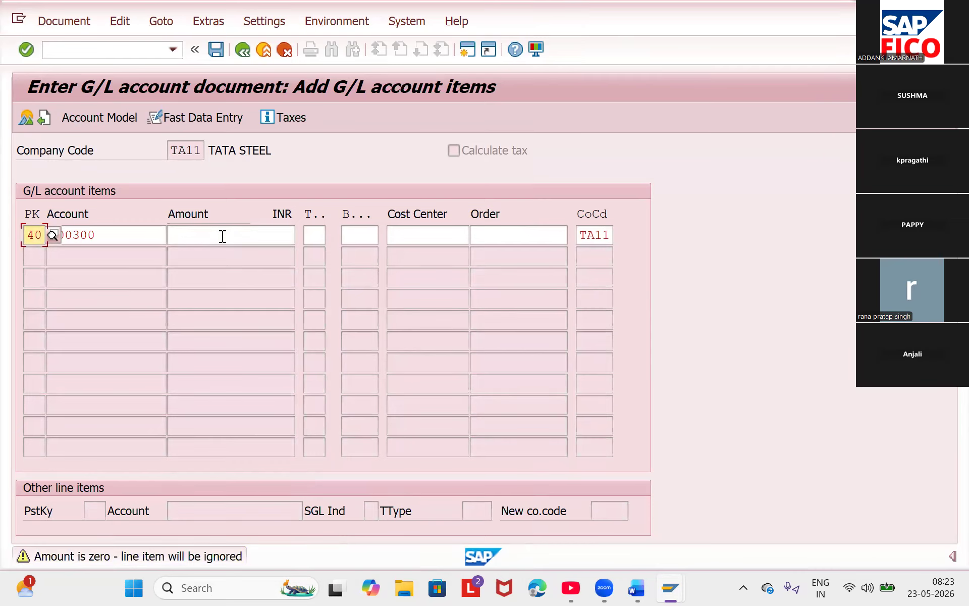
{"action": "left_click", "coordinate": [222, 236]}
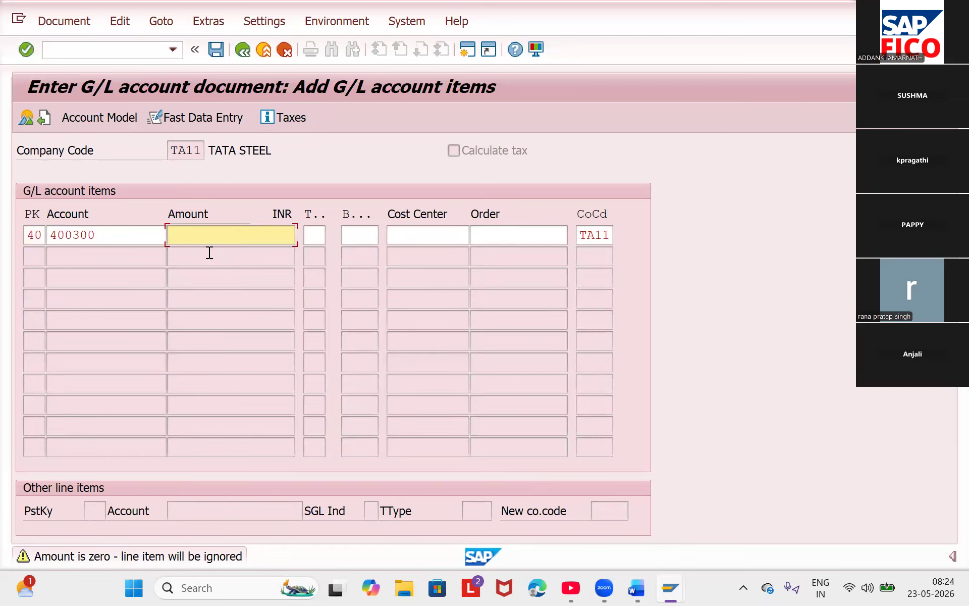
{"action": "type", "text": "1000"}
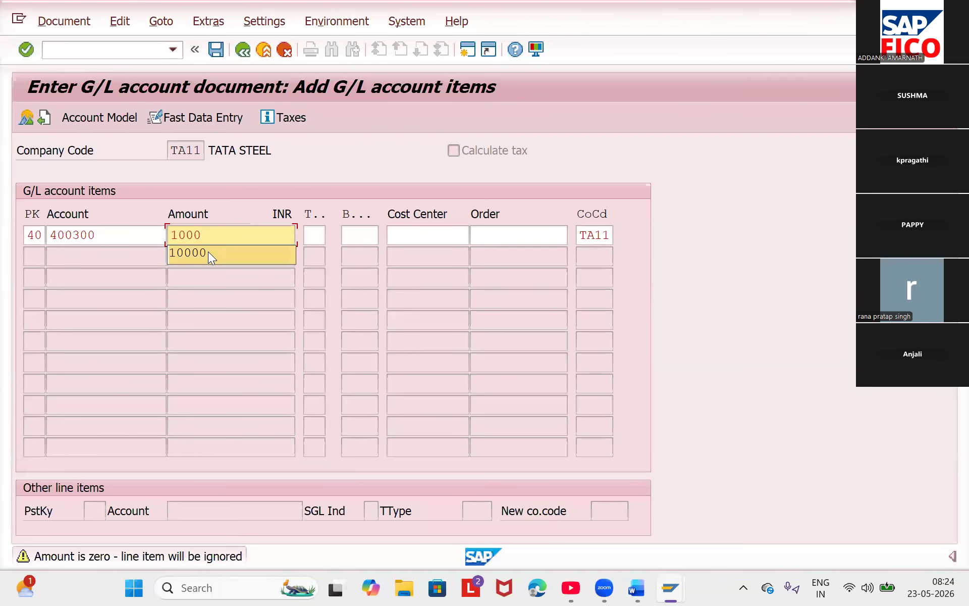
{"action": "left_click", "coordinate": [208, 252]}
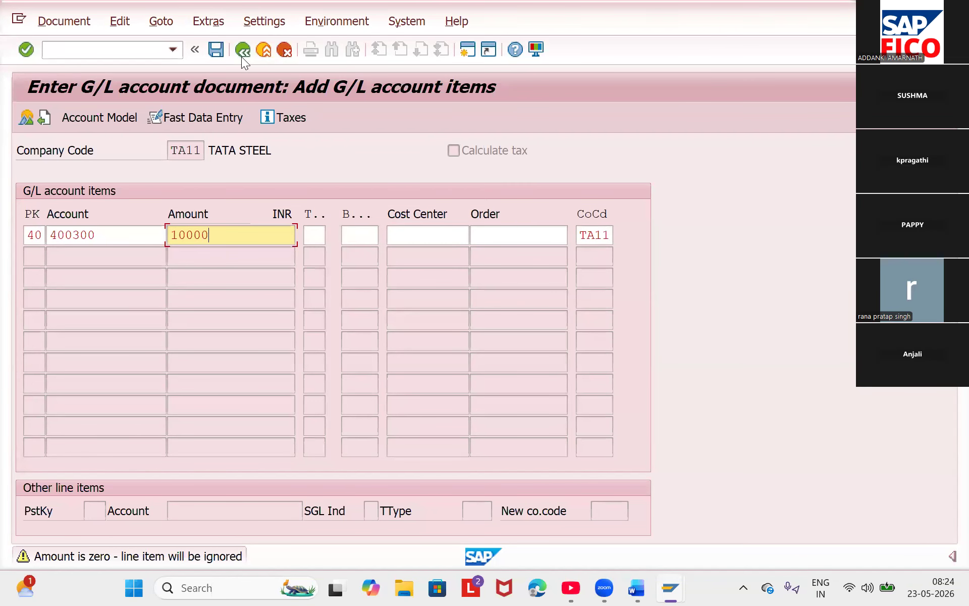
{"action": "key", "text": "Return"}
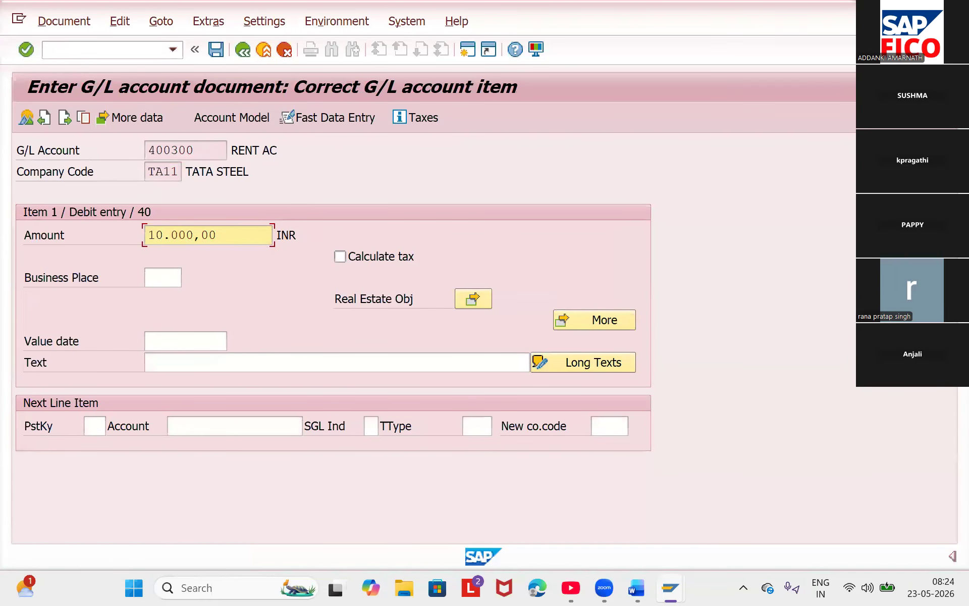
- Restart transaction F-02 and open Fast Data Entry with the document date set to 23.05.2026
{"action": "left_click", "coordinate": [94, 49]}
{"action": "type", "text": "/N"}
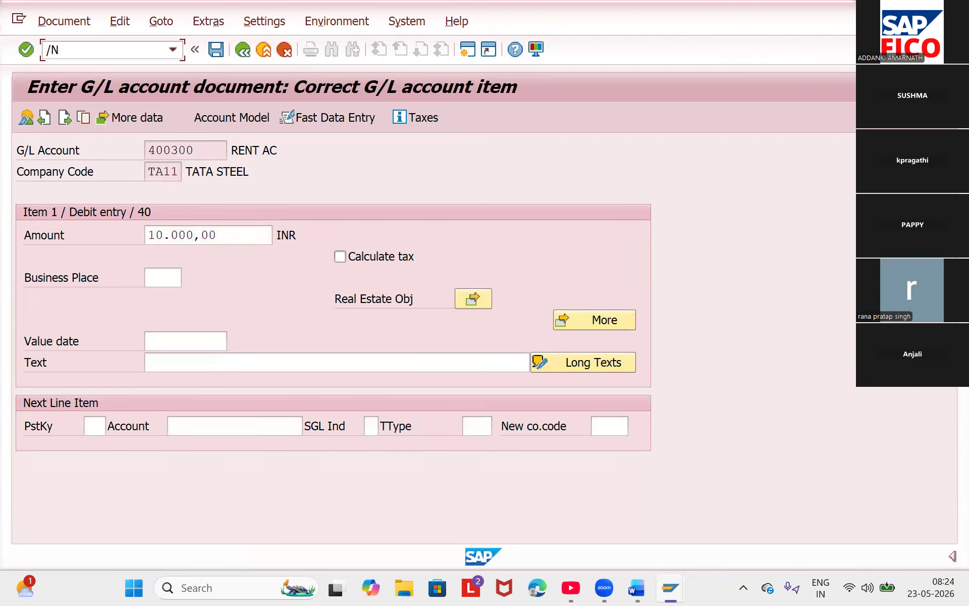
{"action": "type", "text": "F-02"}
{"action": "key", "text": "Return"}
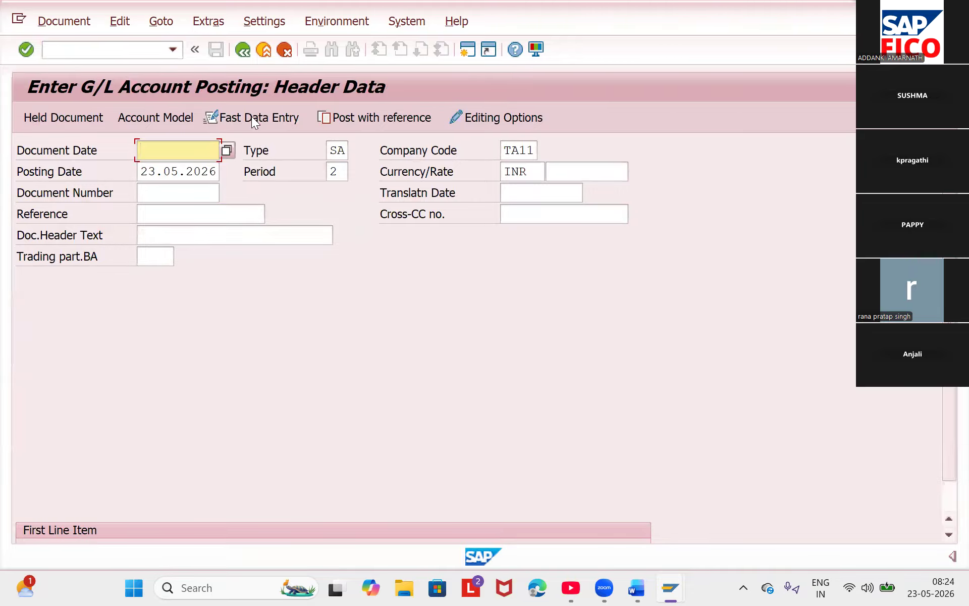
{"action": "key", "text": "F4"}
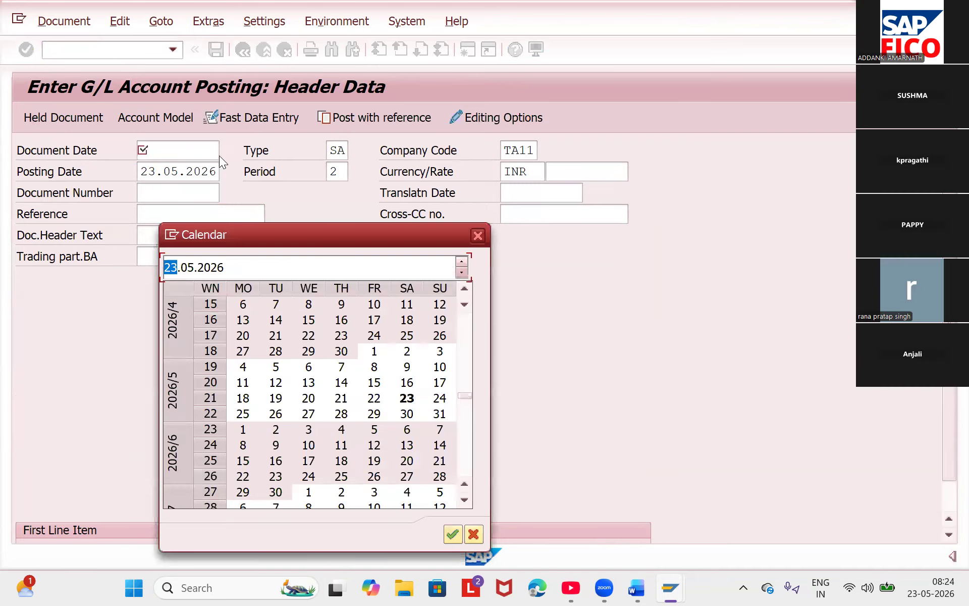
{"action": "key", "text": "Return"}
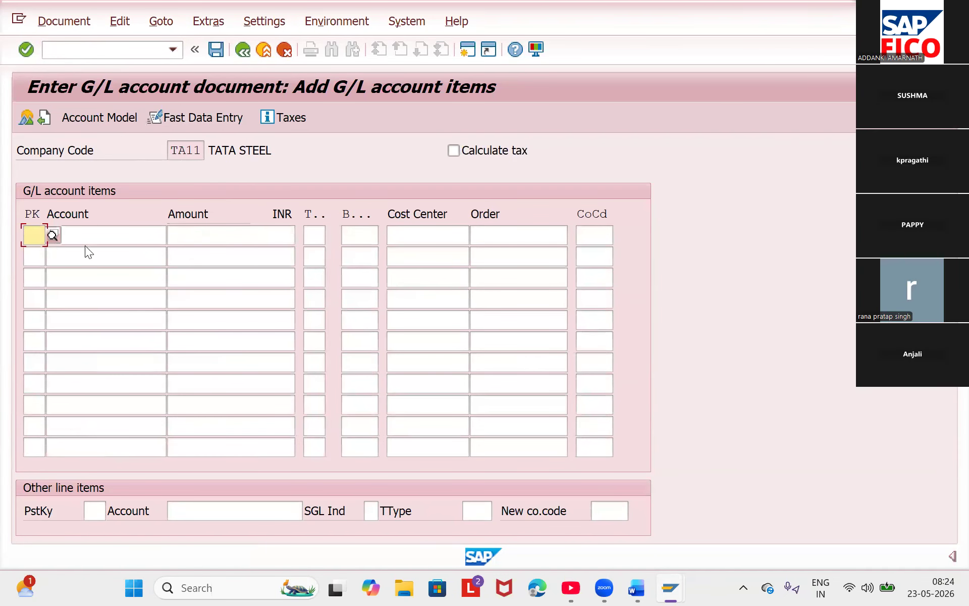
- Give the first line of the new document posting key 40 (Debit entry)
{"action": "type", "text": "40"}
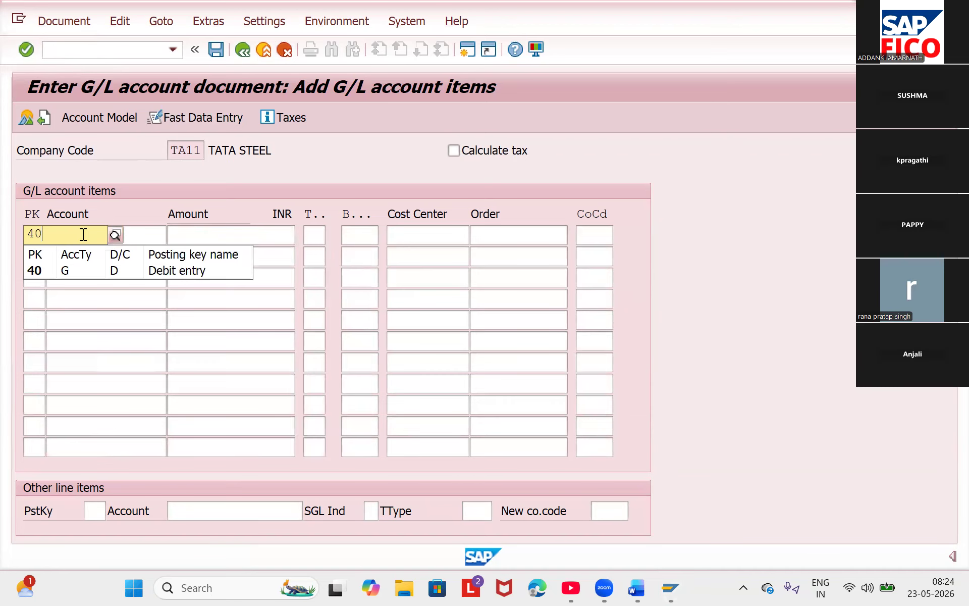
{"action": "key", "text": "Down"}
{"action": "key", "text": "Return"}
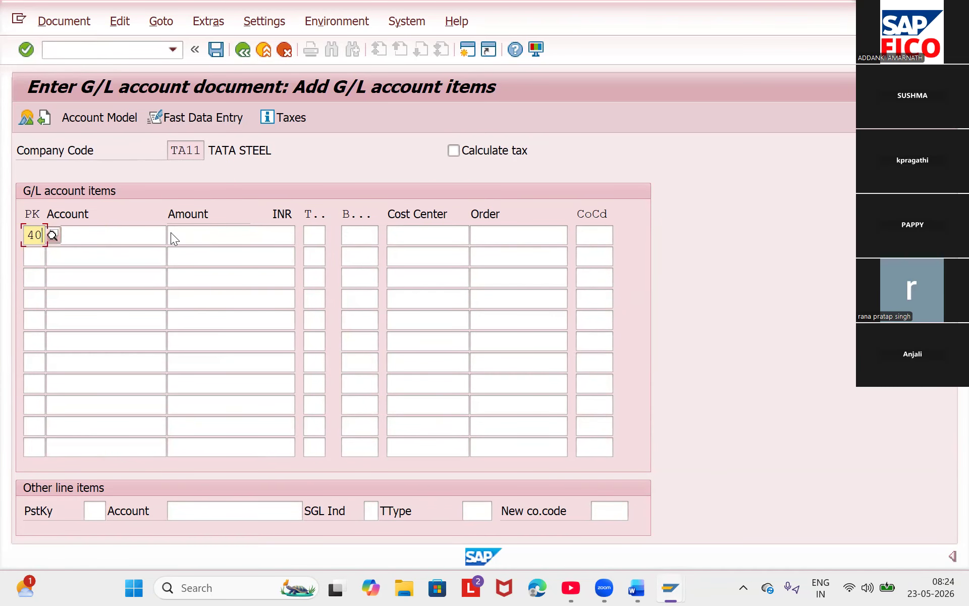
- Look up the debit item's account in chart of accounts TAOC and choose RENT AC
{"action": "key", "text": "Tab"}
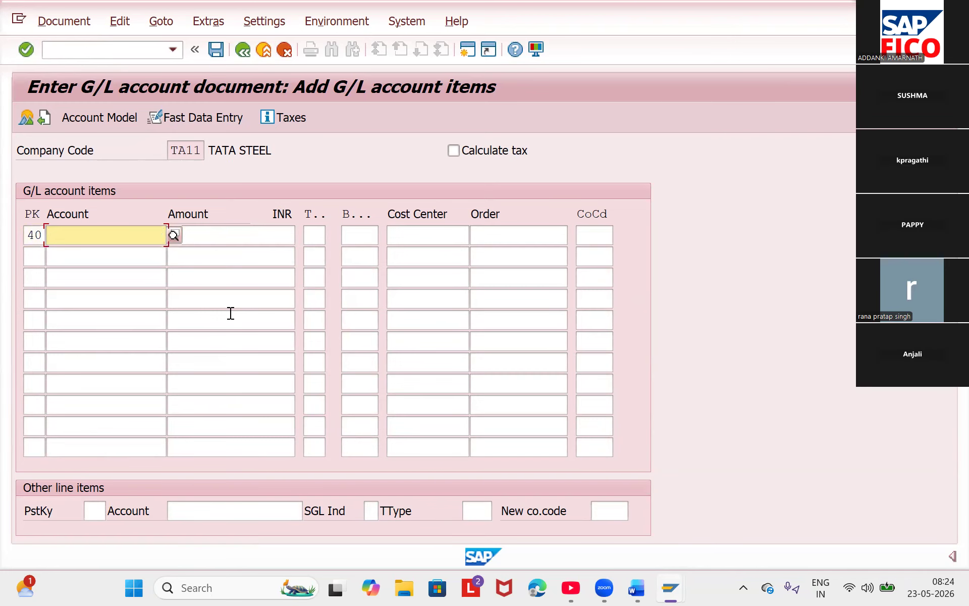
{"action": "key", "text": "F4"}
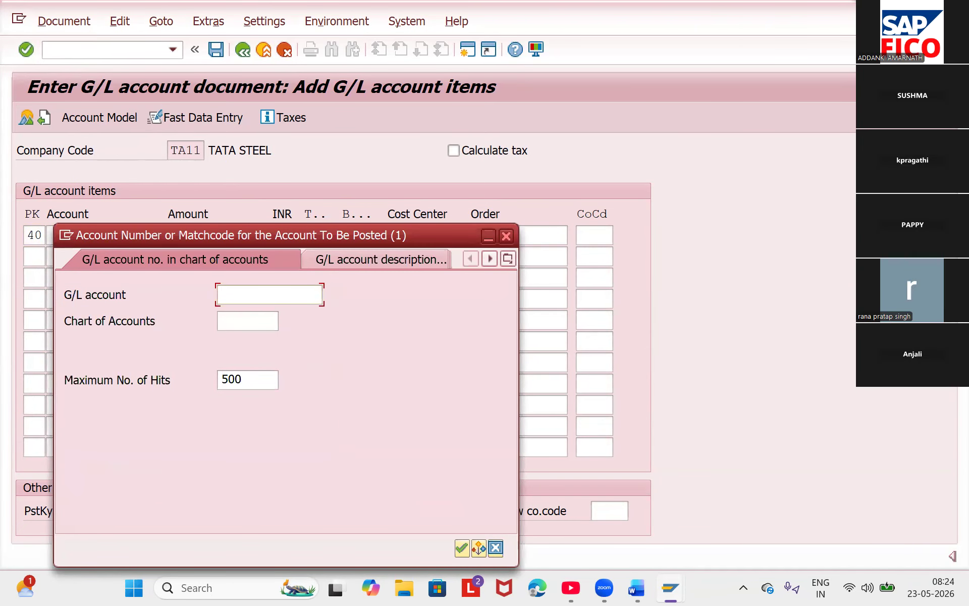
{"action": "left_click", "coordinate": [248, 321]}
{"action": "type", "text": "TAOC"}
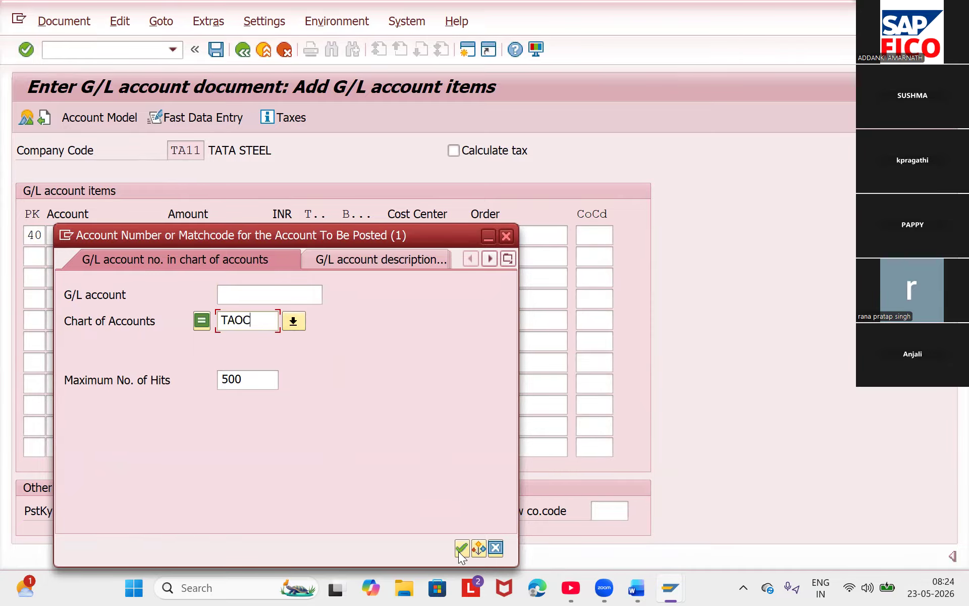
{"action": "key", "text": "Return"}
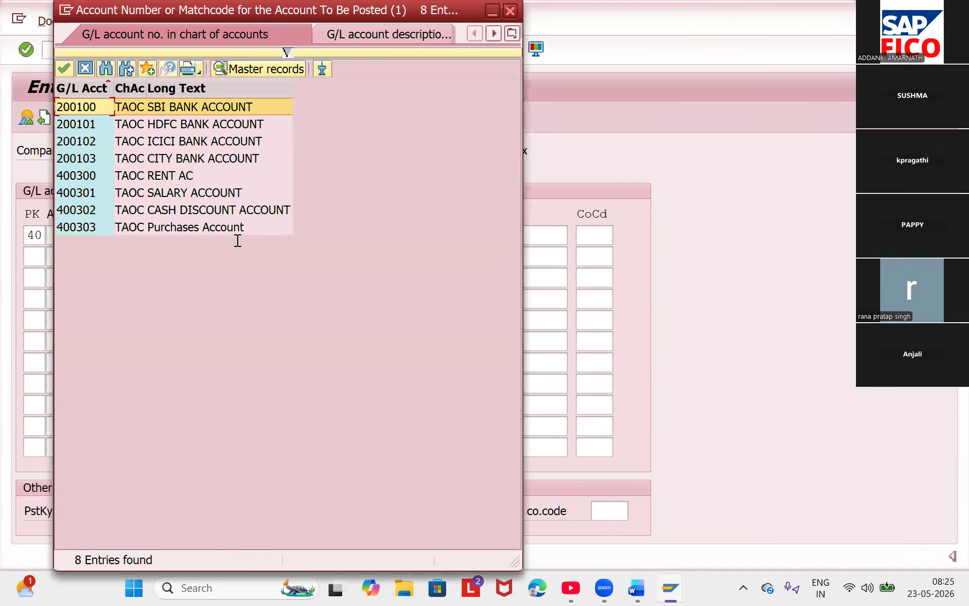
{"action": "key", "text": "Down"}
{"action": "key", "text": "Down"}
{"action": "key", "text": "Down"}
{"action": "key", "text": "Down"}
{"action": "key", "text": "Return"}
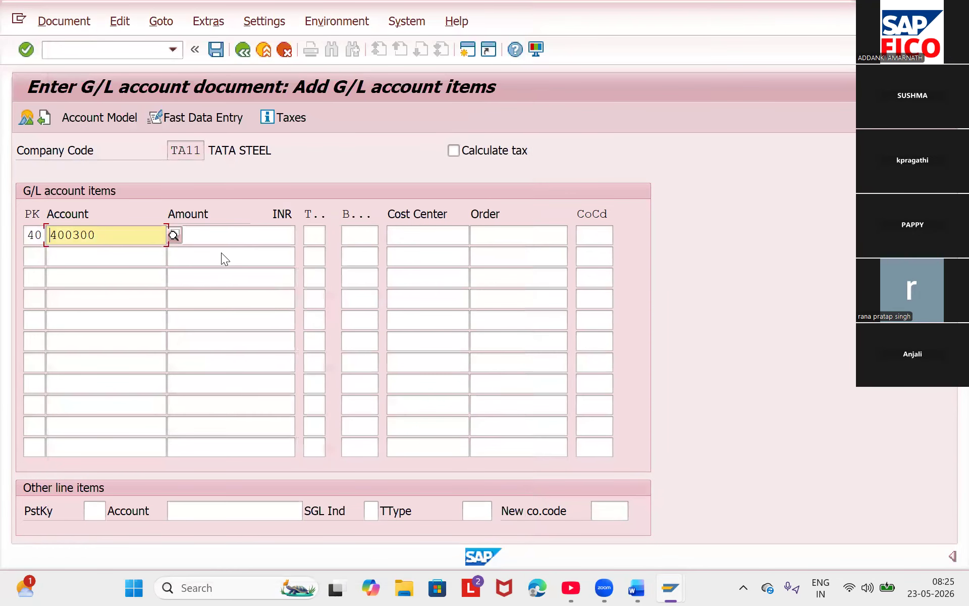
- Set the RENT AC debit item's amount to 10000 INR
{"action": "key", "text": "Tab"}
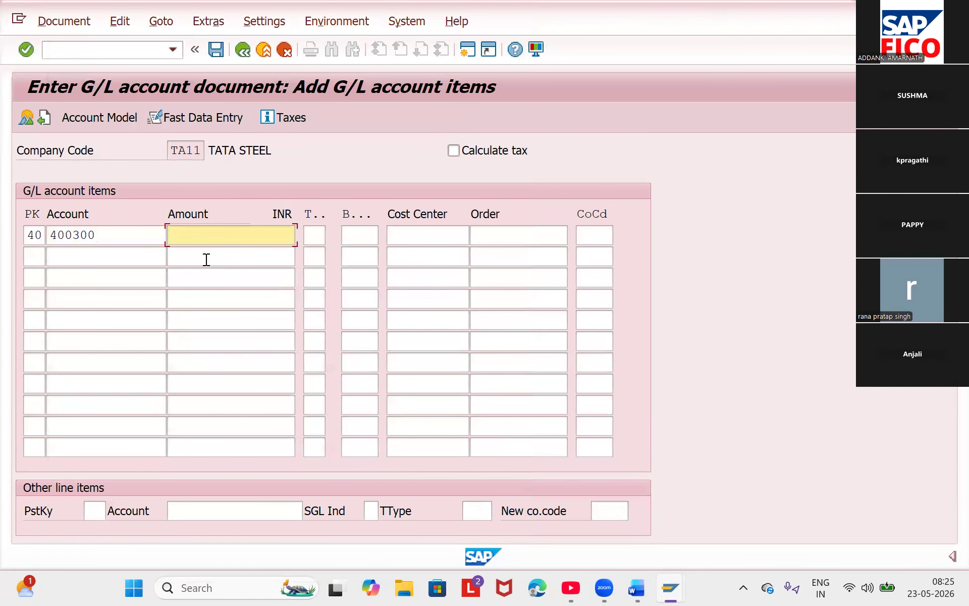
{"action": "type", "text": "1000"}
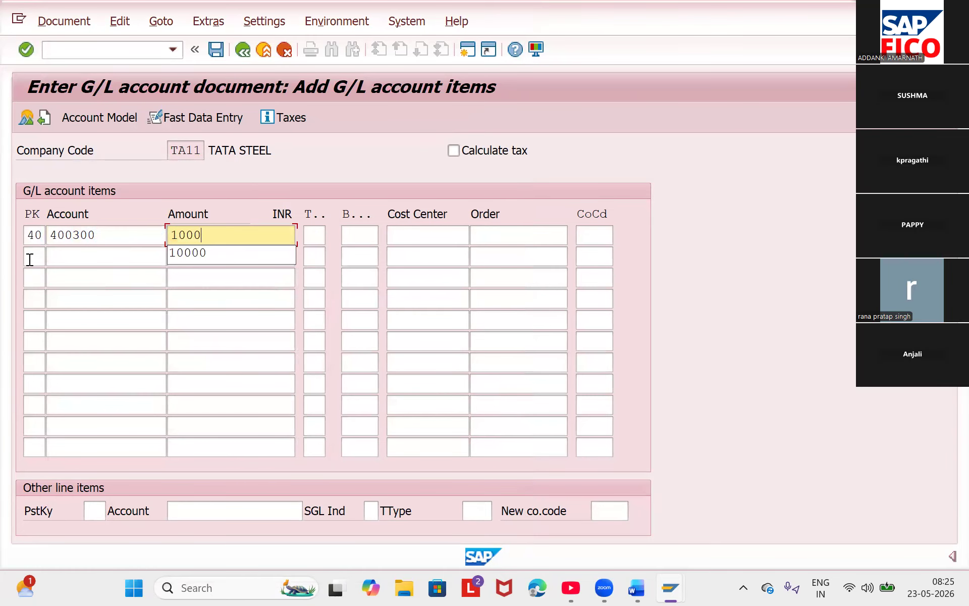
{"action": "key", "text": "Down"}
{"action": "key", "text": "Return"}
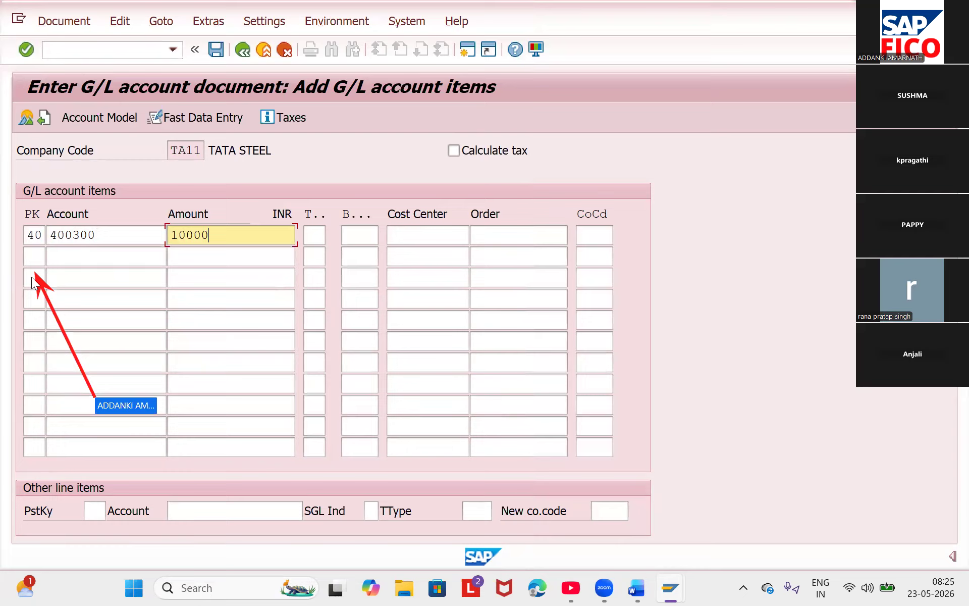
- Set the posting key of the second G/L account item to 50 (Credit entry)
{"action": "key", "text": "Return"}
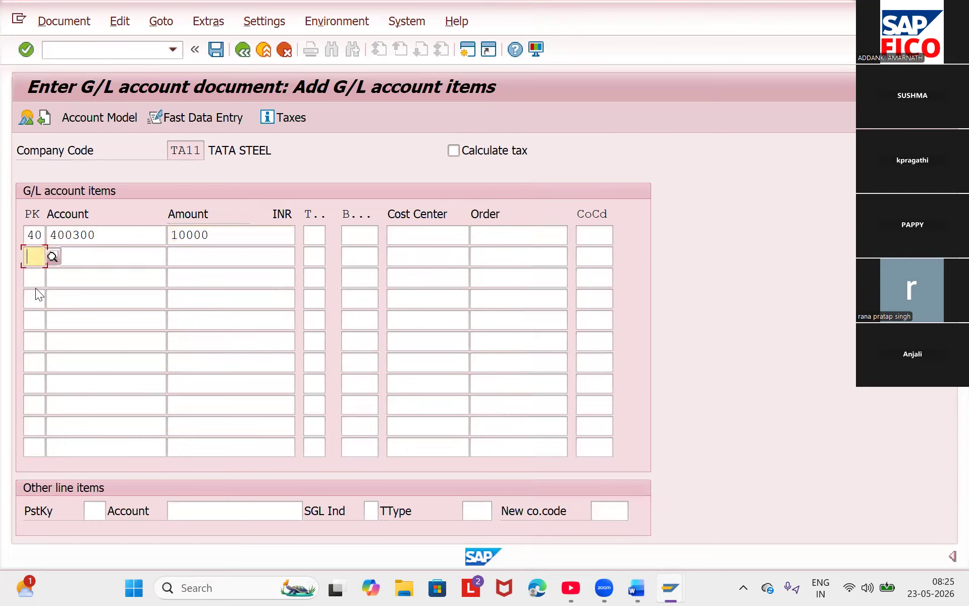
{"action": "type", "text": "50"}
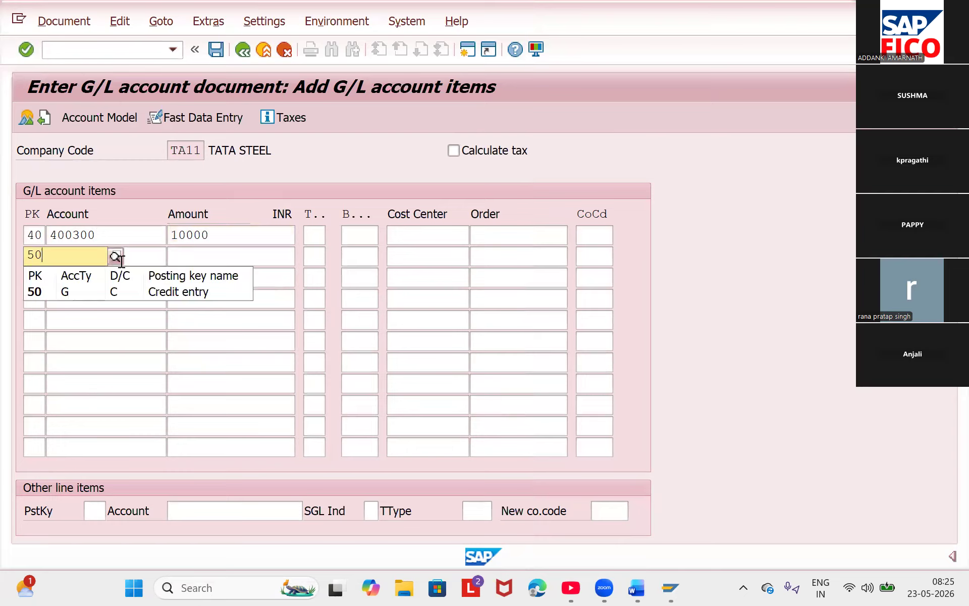
{"action": "key", "text": "Down"}
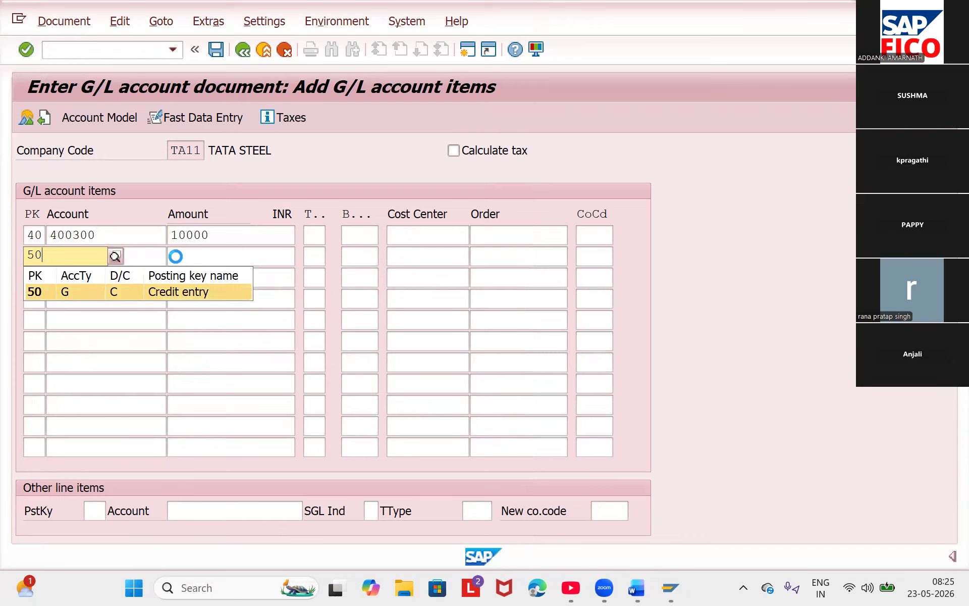
{"action": "key", "text": "Return"}
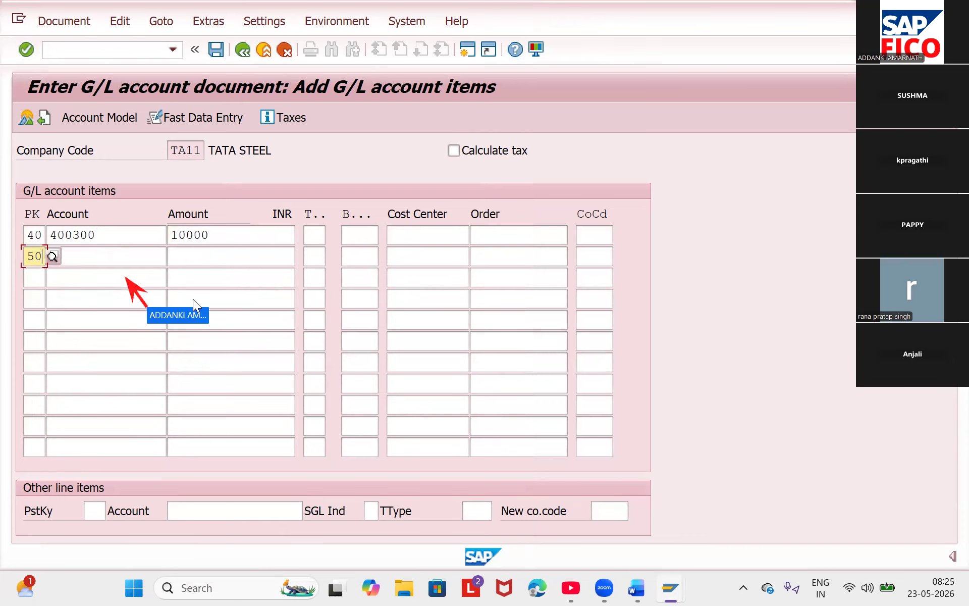
- Look up the credit item's account in chart of accounts TAOC and choose HDFC BANK ACCOUNT
{"action": "key", "text": "Tab"}
{"action": "key", "text": "F4"}
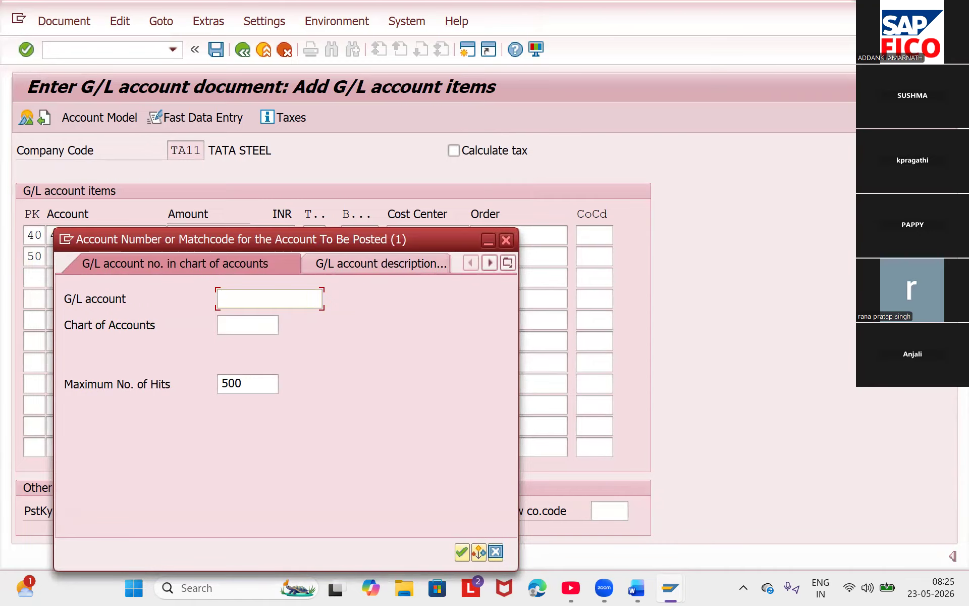
{"action": "key", "text": "Tab"}
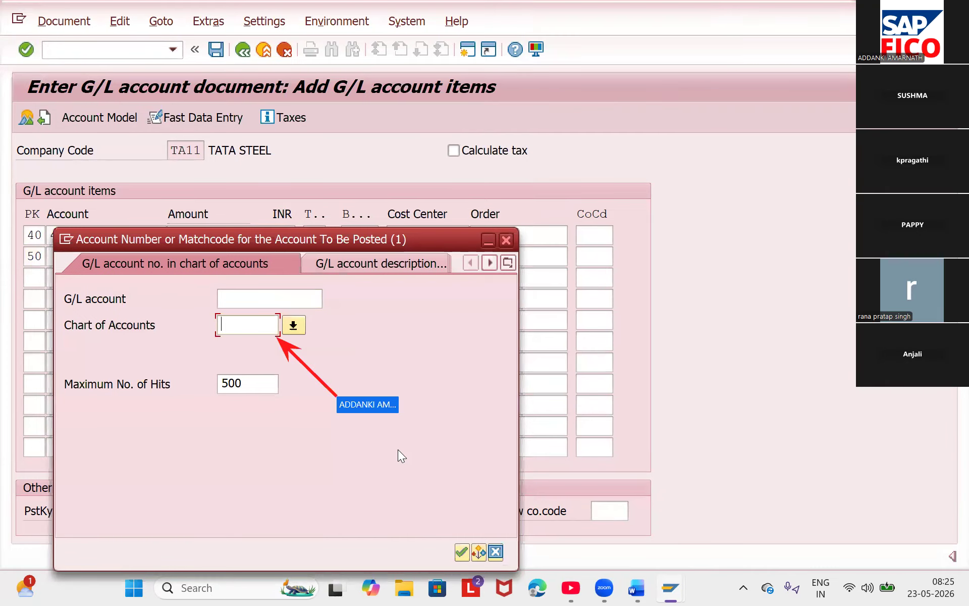
{"action": "type", "text": "TAOC"}
{"action": "left_click", "coordinate": [457, 552]}
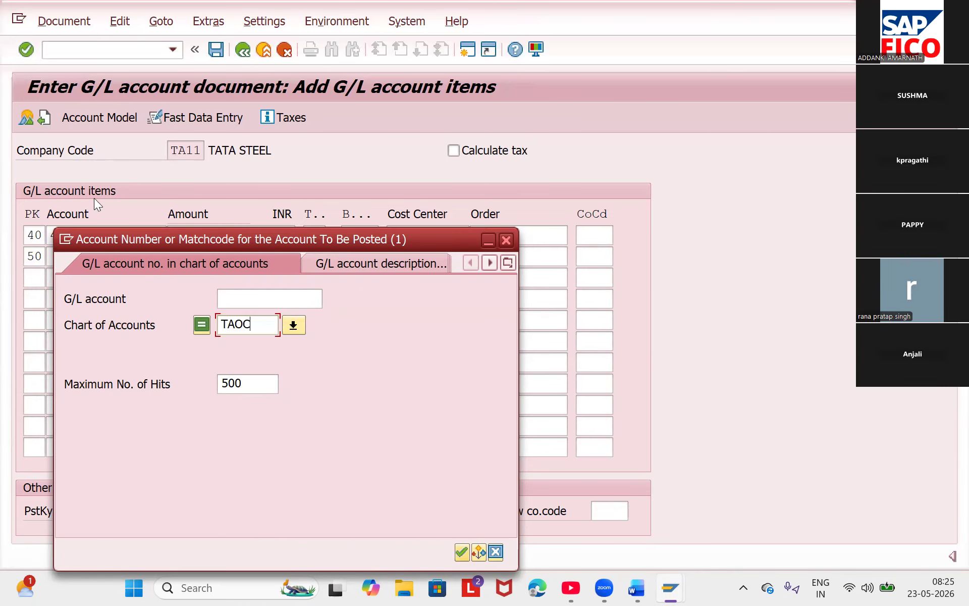
{"action": "key", "text": "Return"}
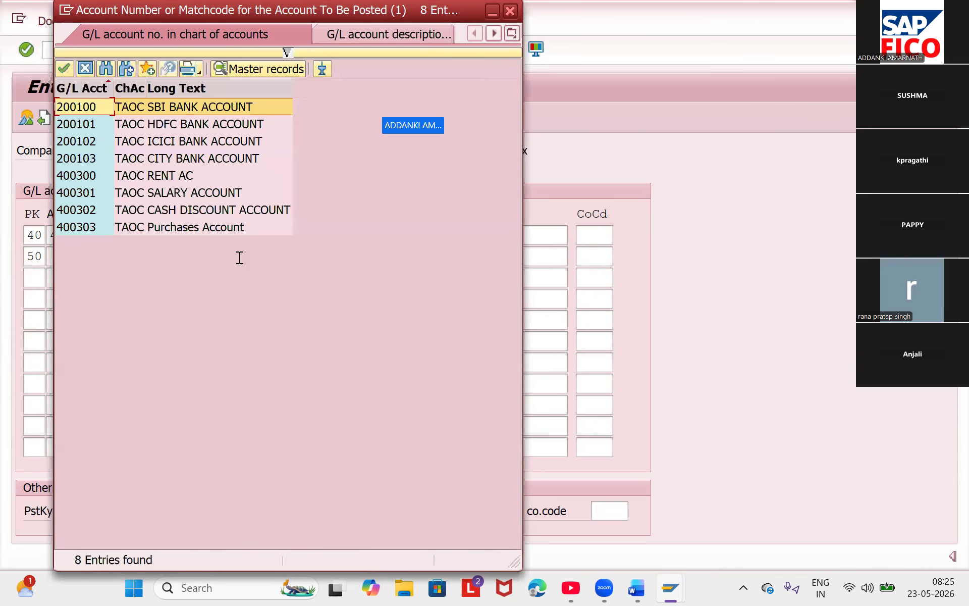
{"action": "key", "text": "Down"}
{"action": "key", "text": "Return"}
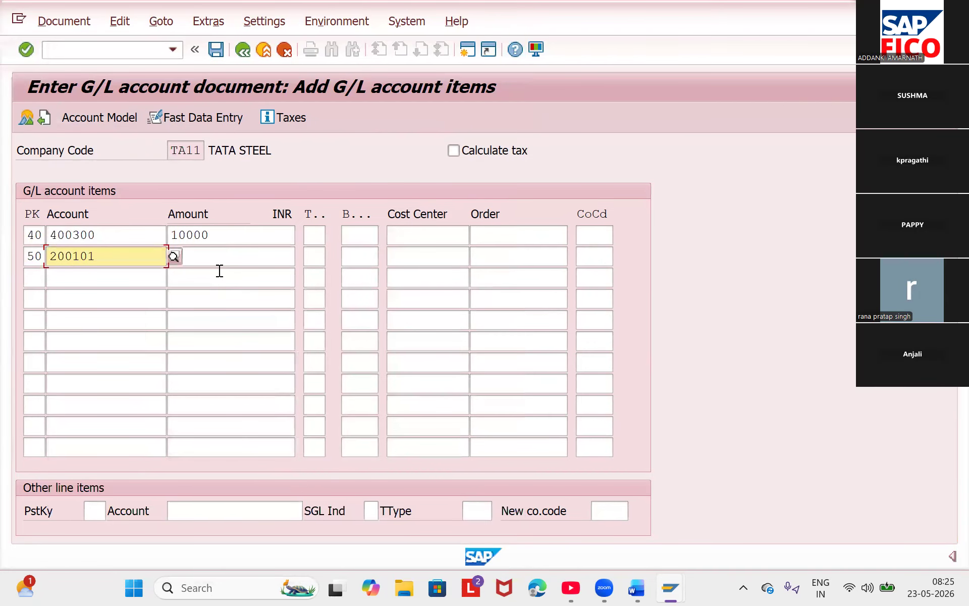
- Set the amount of the HDFC BANK ACCOUNT credit item in the second row to 10000 INR
{"action": "key", "text": "Tab"}
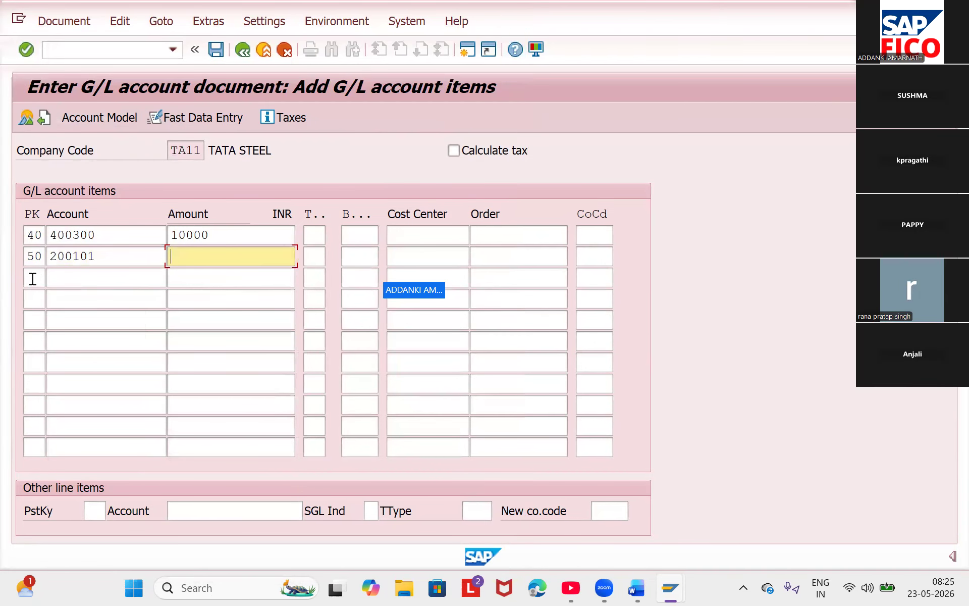
{"action": "type", "text": "1"}
{"action": "key", "text": "Down"}
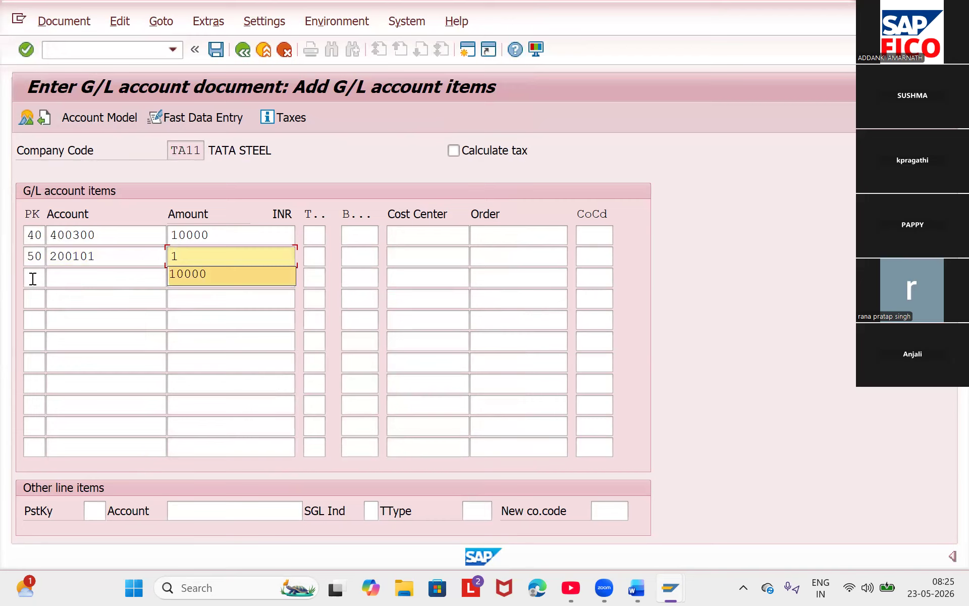
{"action": "key", "text": "Return"}
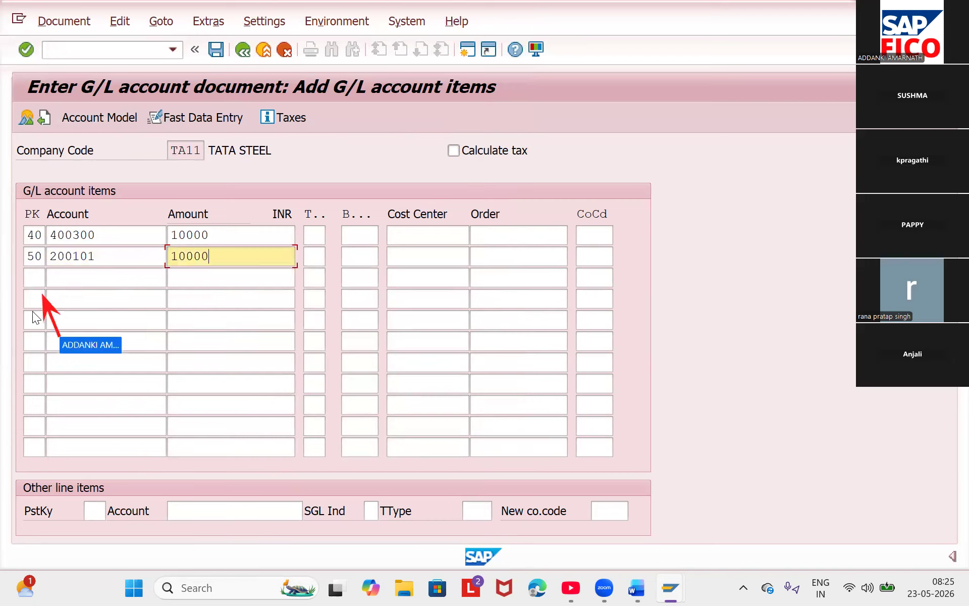
- Set the posting key of the third G/L account item to 40 (Debit entry)
{"action": "left_click", "coordinate": [35, 281]}
{"action": "type", "text": "40"}
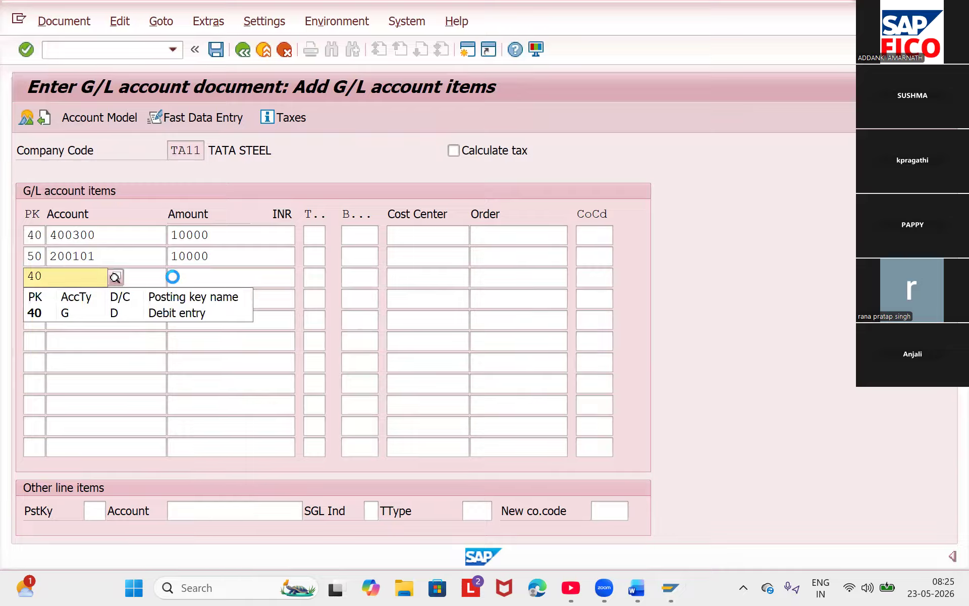
{"action": "key", "text": "Down"}
{"action": "key", "text": "Return"}
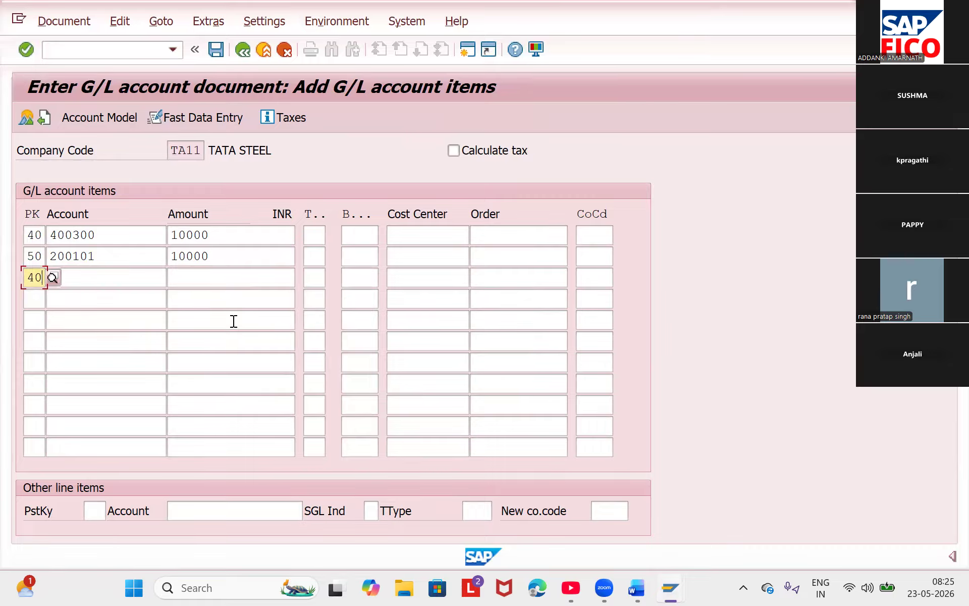
- Look up the third item's account in chart of accounts TAOC and choose SALARY ACCOUNT
{"action": "key", "text": "Tab"}
{"action": "key", "text": "F4"}
{"action": "key", "text": "Tab"}
{"action": "type", "text": "TAOC"}
{"action": "key", "text": "Return"}
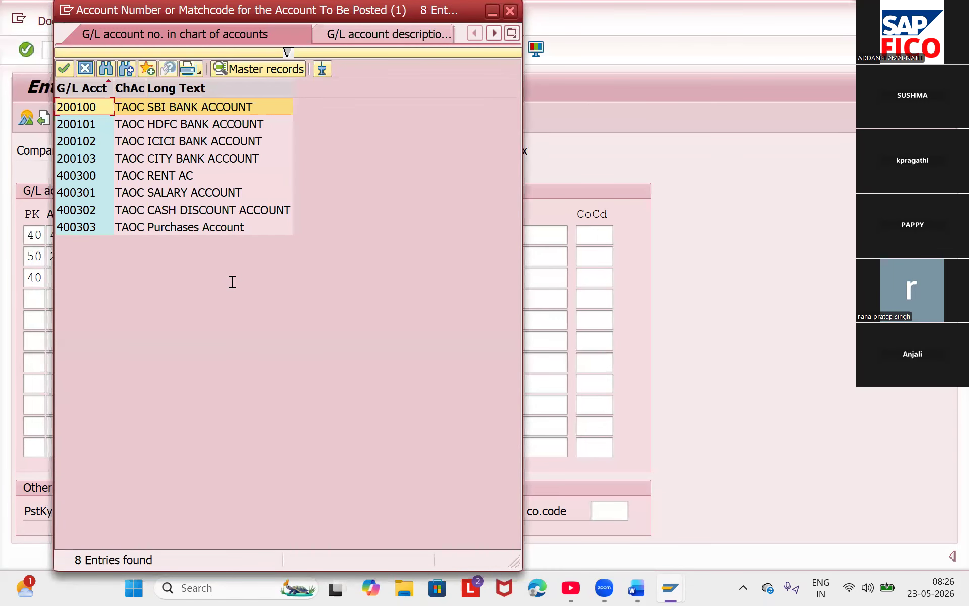
{"action": "key", "text": "Down"}
{"action": "key", "text": "Down"}
{"action": "key", "text": "Down"}
{"action": "key", "text": "Down"}
{"action": "key", "text": "Down"}
{"action": "key", "text": "Return"}
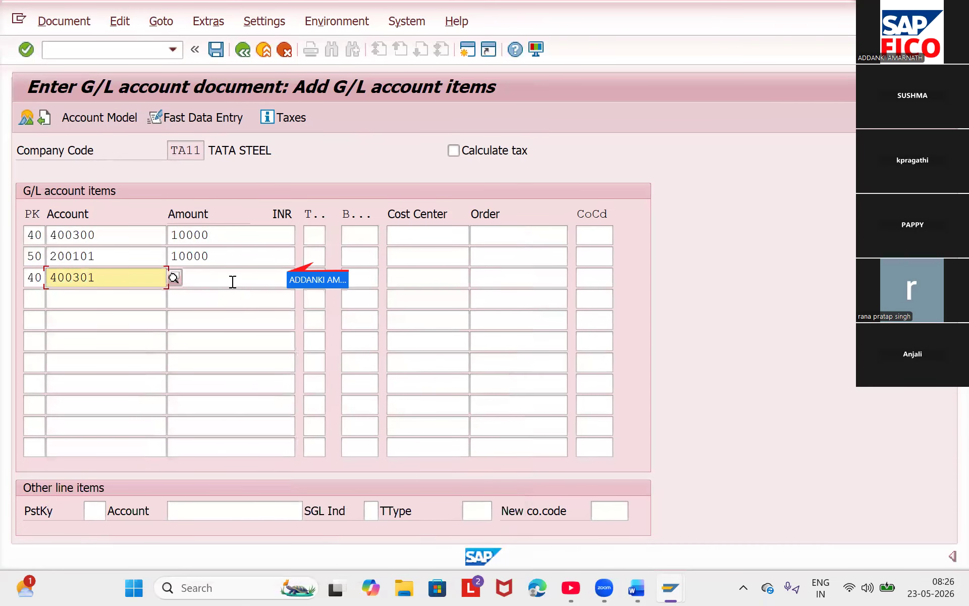
- Set the amount of the SALARY ACCOUNT debit item to 20000 INR
{"action": "left_click", "coordinate": [232, 282]}
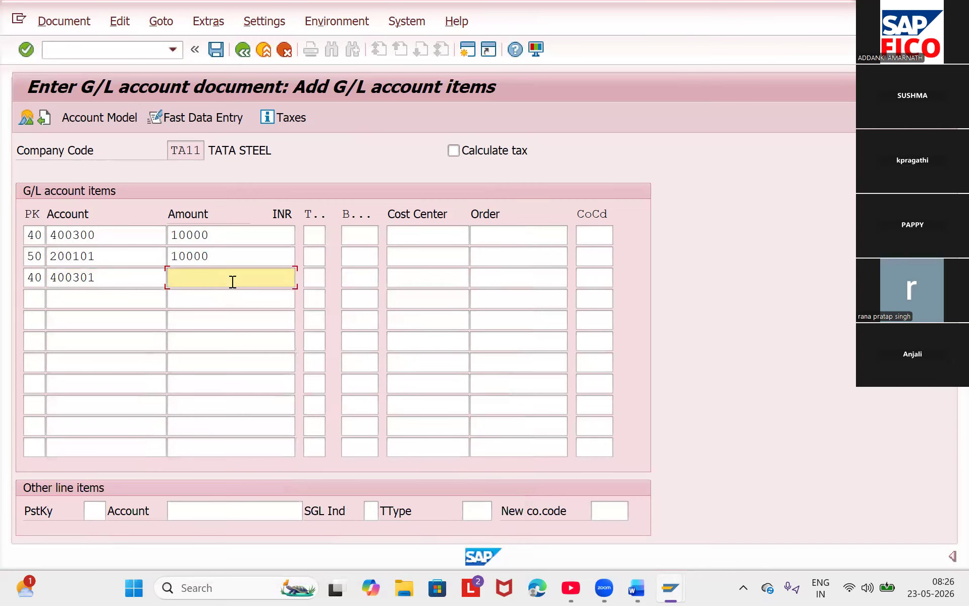
{"action": "type", "text": "1"}
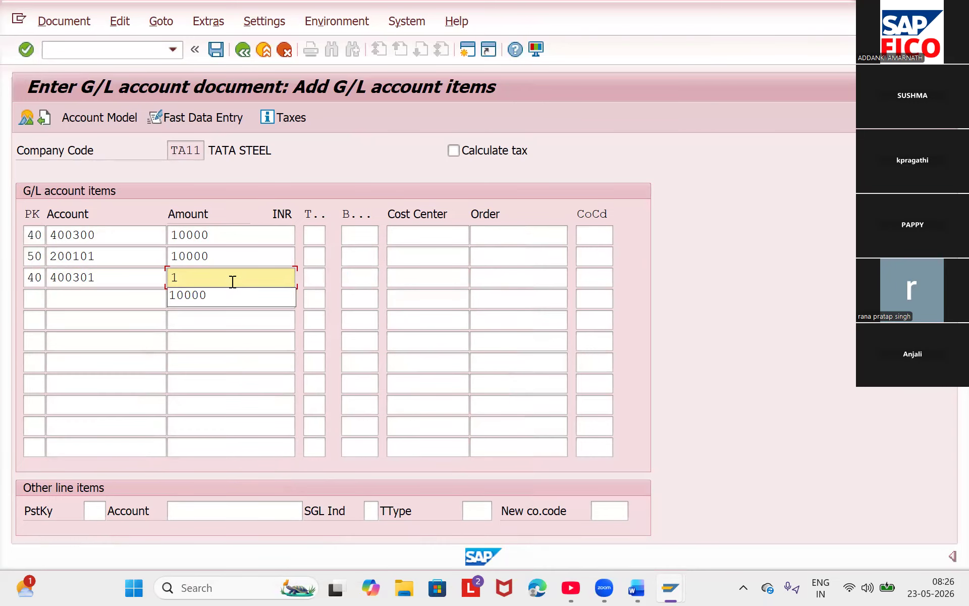
{"action": "key", "text": "BackSpace"}
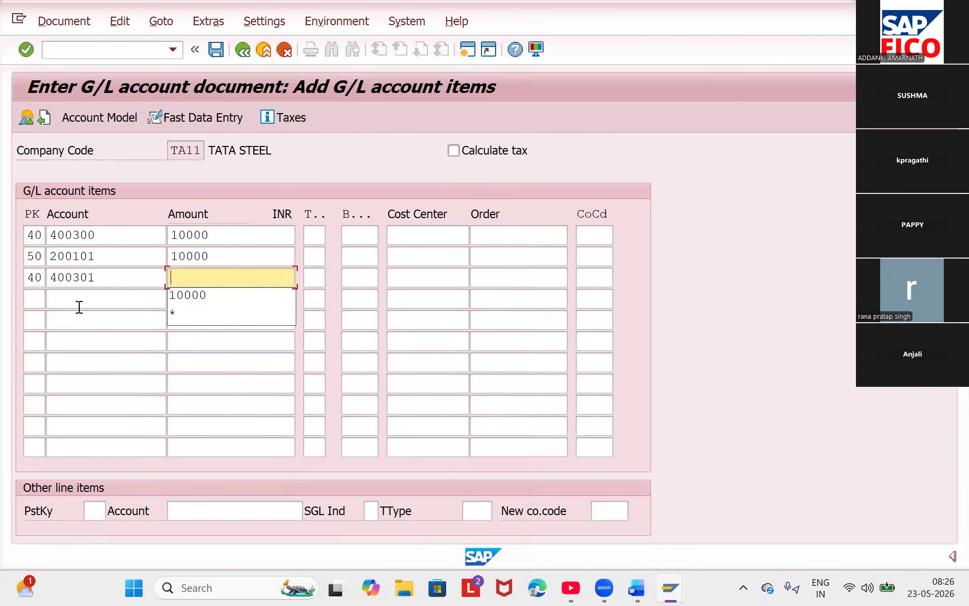
{"action": "type", "text": "20000"}
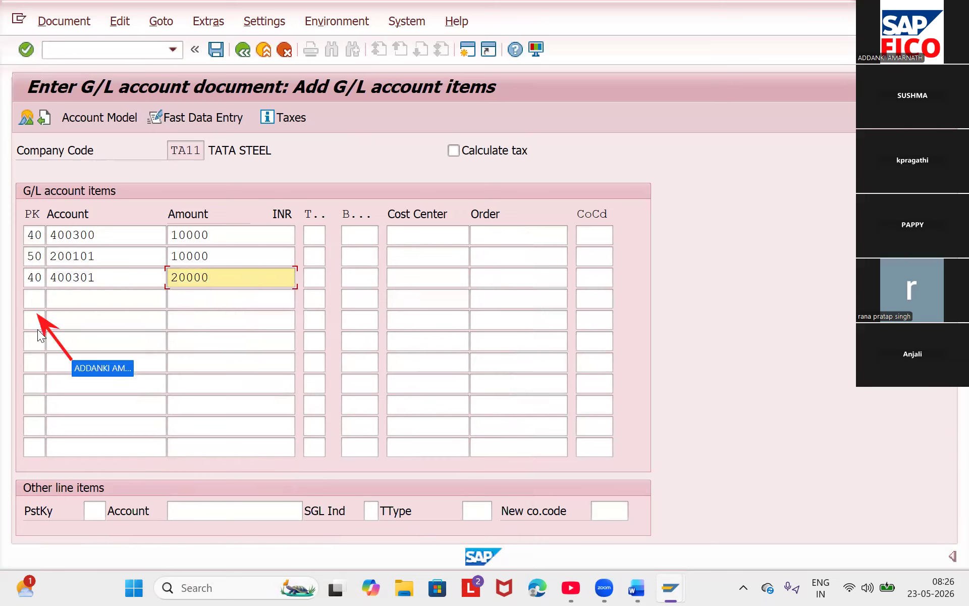
- Set the posting key of the fourth G/L account item to 50 (Credit entry)
{"action": "key", "text": "Tab"}
{"action": "key", "text": "Tab"}
{"action": "key", "text": "Tab"}
{"action": "key", "text": "Tab"}
{"action": "key", "text": "Tab"}
{"action": "key", "text": "Tab"}
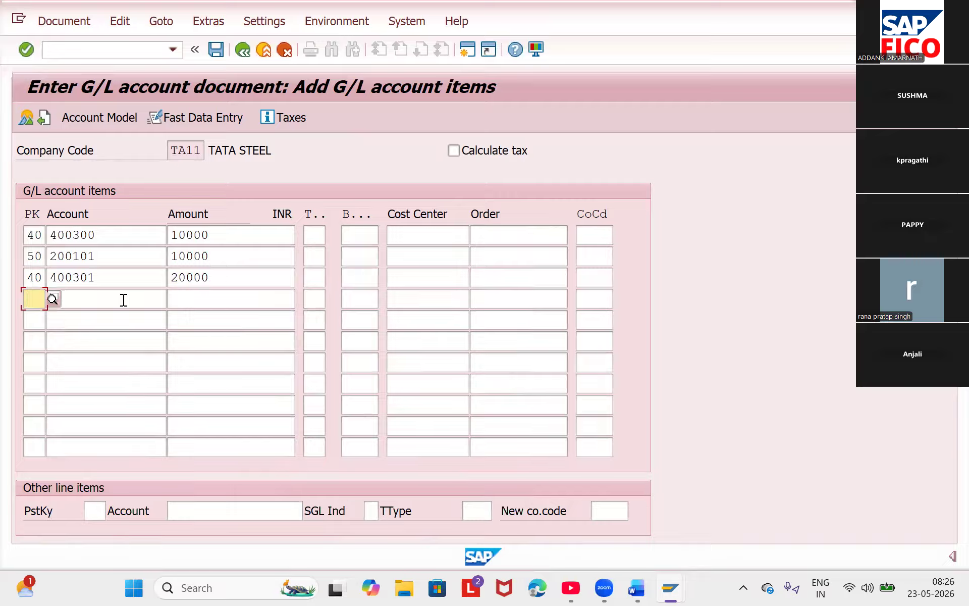
{"action": "type", "text": "50"}
{"action": "key", "text": "Down"}
{"action": "key", "text": "Return"}
- Look up the fourth item's account in chart of accounts TAOC and choose HDFC BANK ACCOUNT
{"action": "key", "text": "Tab"}
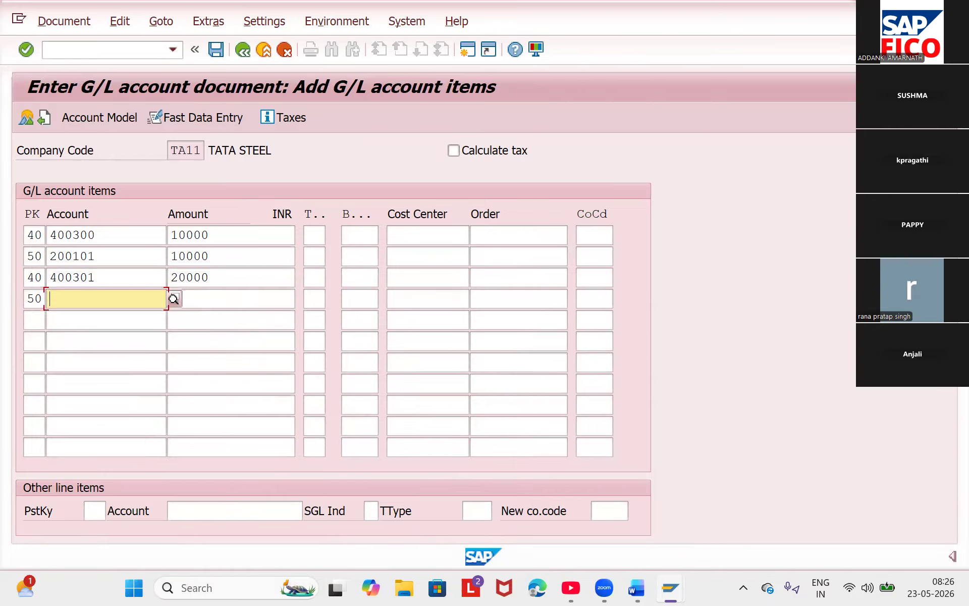
{"action": "key", "text": "F4"}
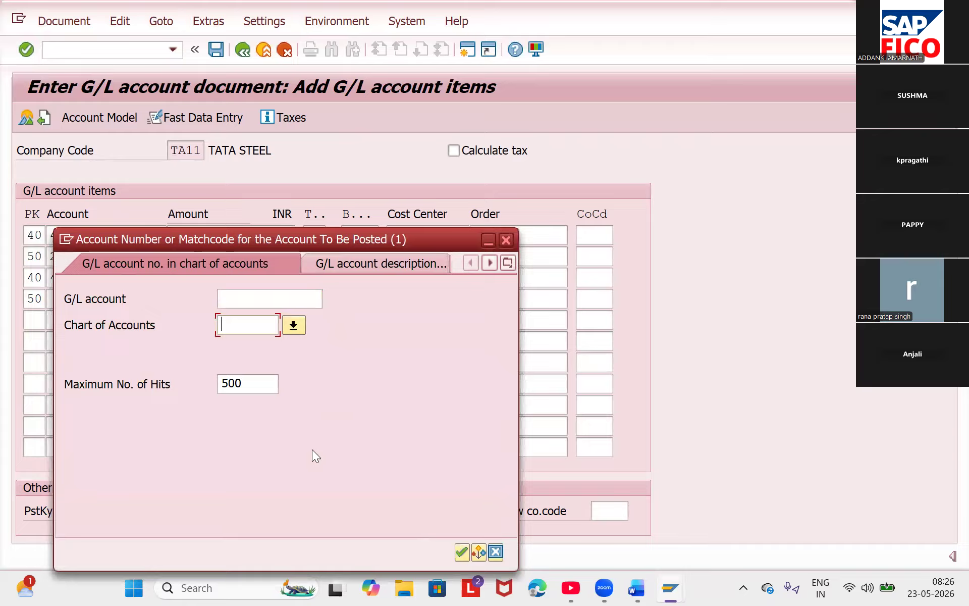
{"action": "type", "text": "TAOC"}
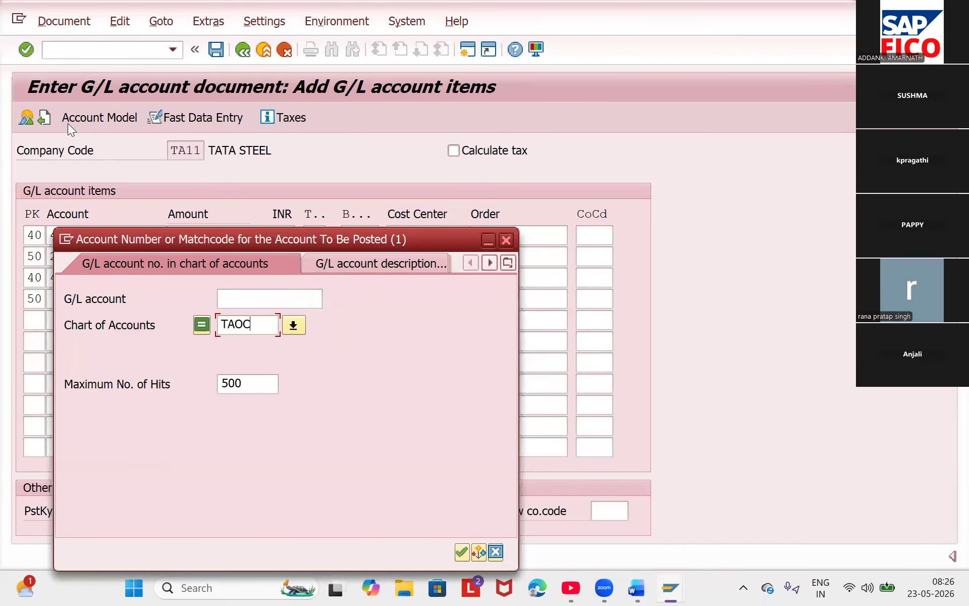
{"action": "key", "text": "Return"}
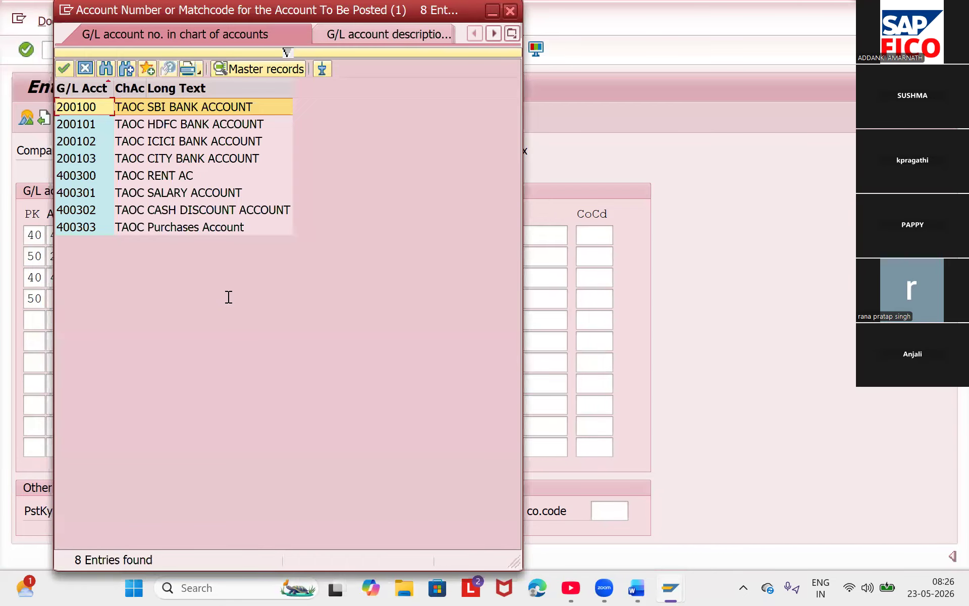
{"action": "key", "text": "Down"}
{"action": "key", "text": "Return"}
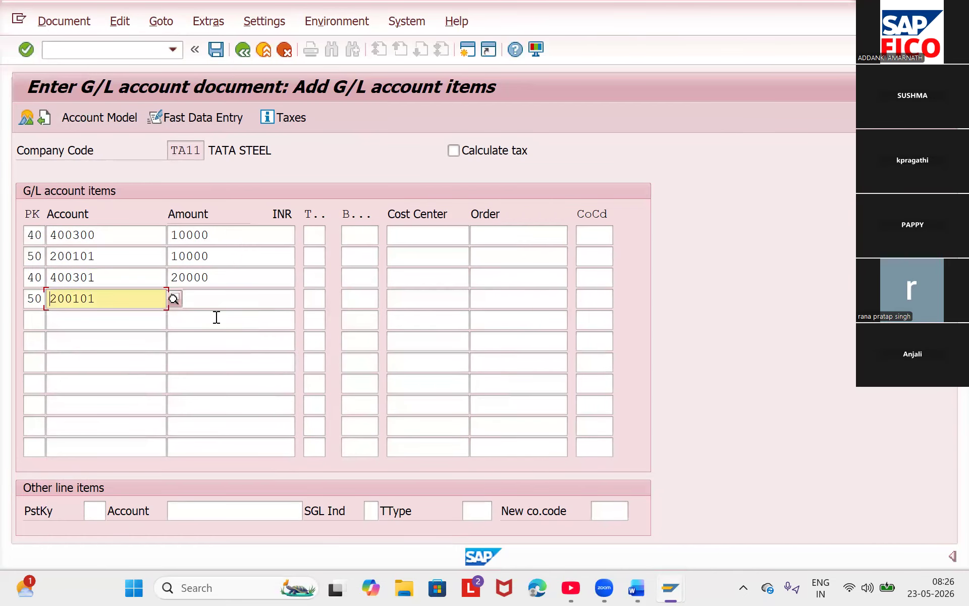
- Set the amount of the HDFC BANK ACCOUNT credit item in the fourth row to 20000 INR
{"action": "key", "text": "Tab"}
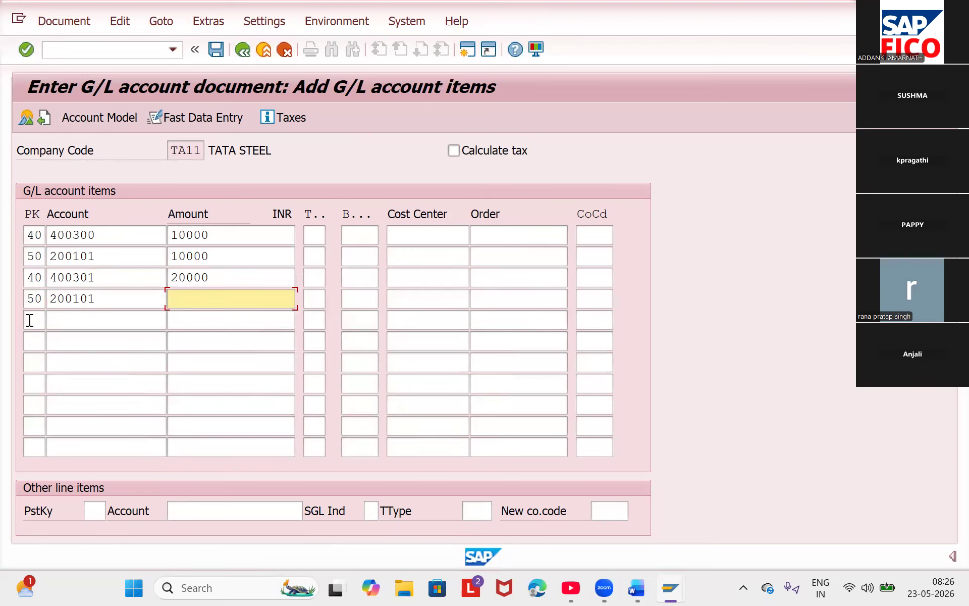
{"action": "type", "text": "2000"}
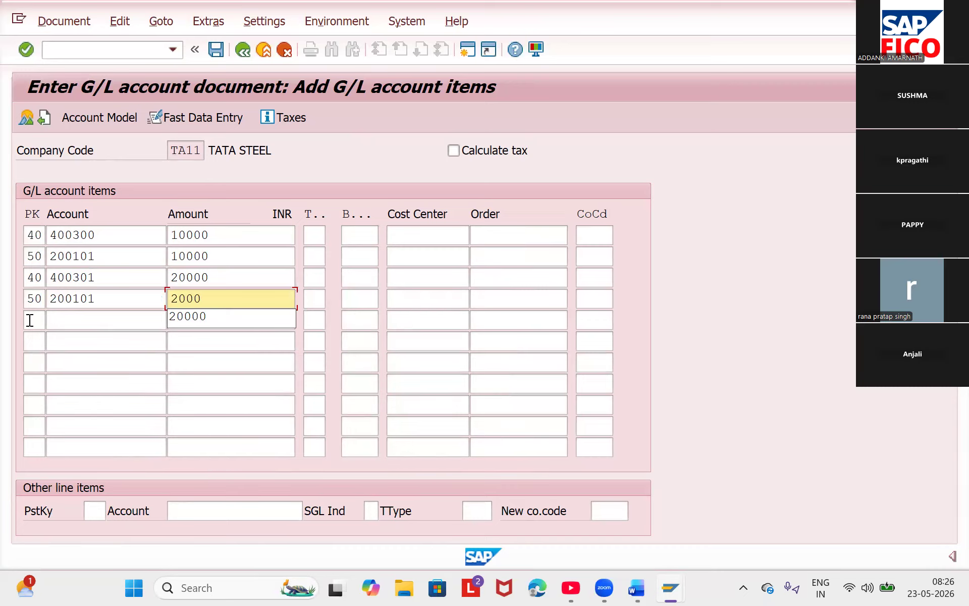
{"action": "type", "text": "0"}
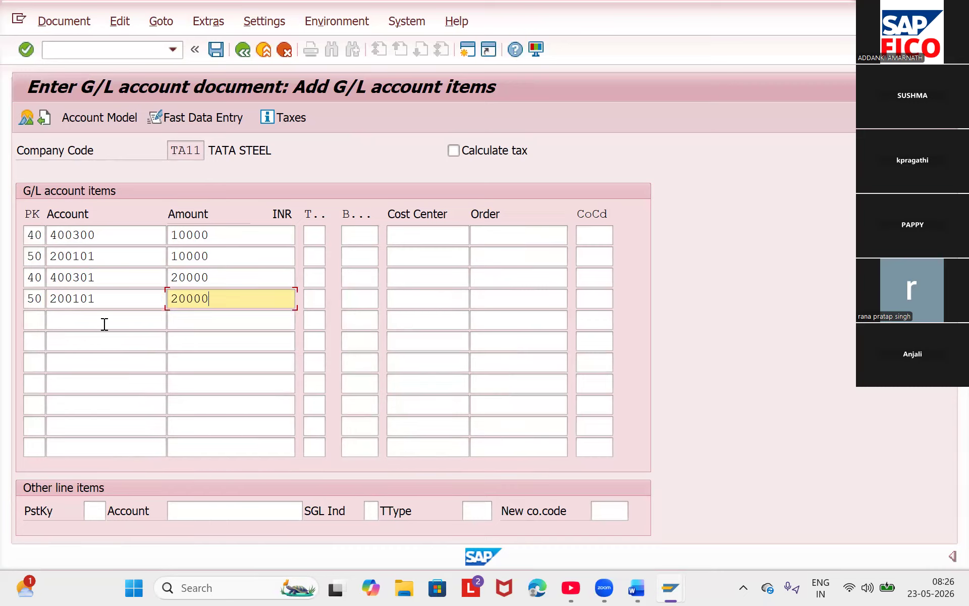
- Set the posting key of the fifth G/L account item to 40 (Debit entry)
{"action": "key", "text": "Tab"}
{"action": "key", "text": "Tab"}
{"action": "key", "text": "Tab"}
{"action": "key", "text": "Tab"}
{"action": "key", "text": "Tab"}
{"action": "key", "text": "Tab"}
{"action": "type", "text": "40"}
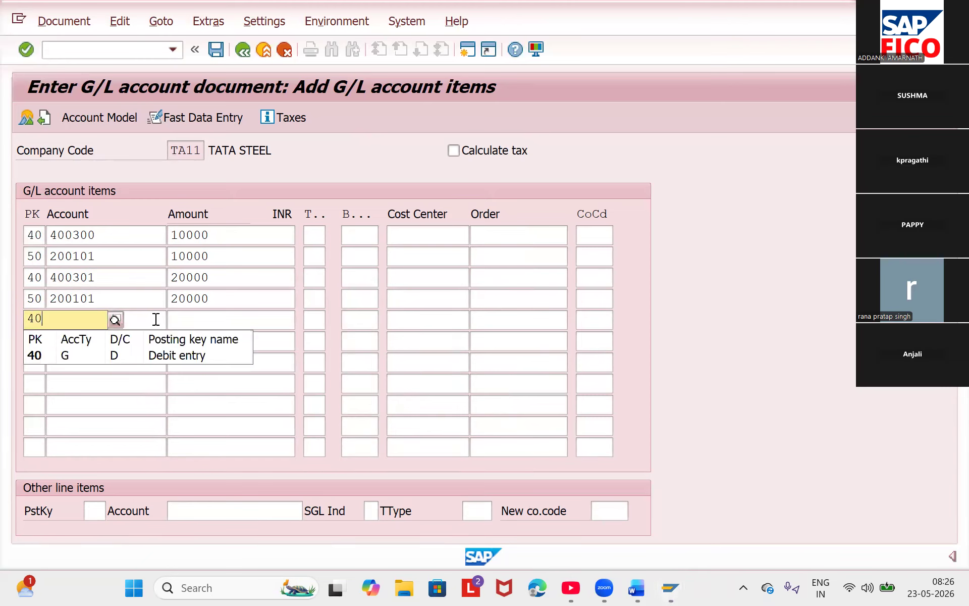
{"action": "key", "text": "Down"}
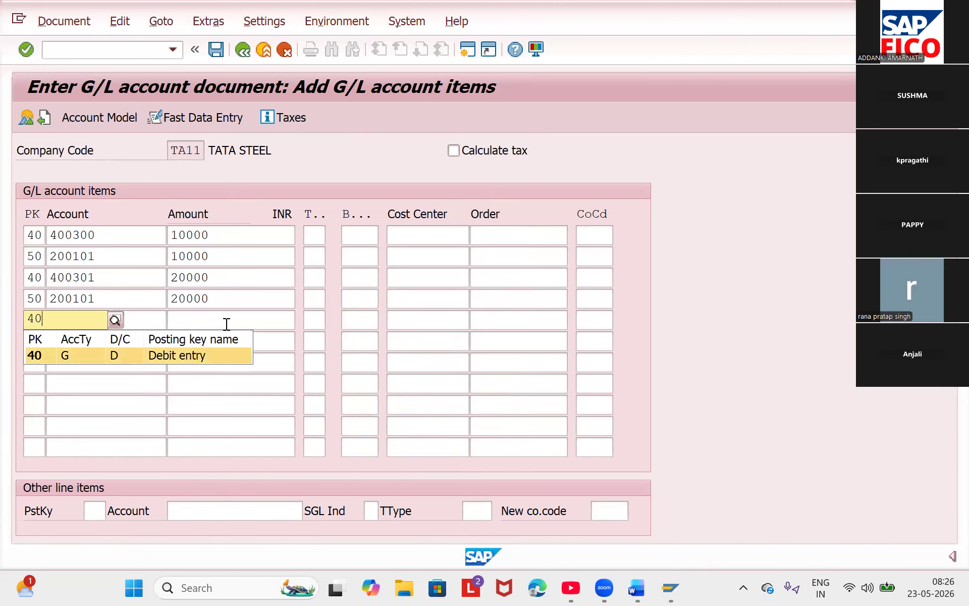
{"action": "key", "text": "Return"}
- Look up the fifth item's account in chart of accounts TAOC and choose Purchases Account
{"action": "key", "text": "Tab"}
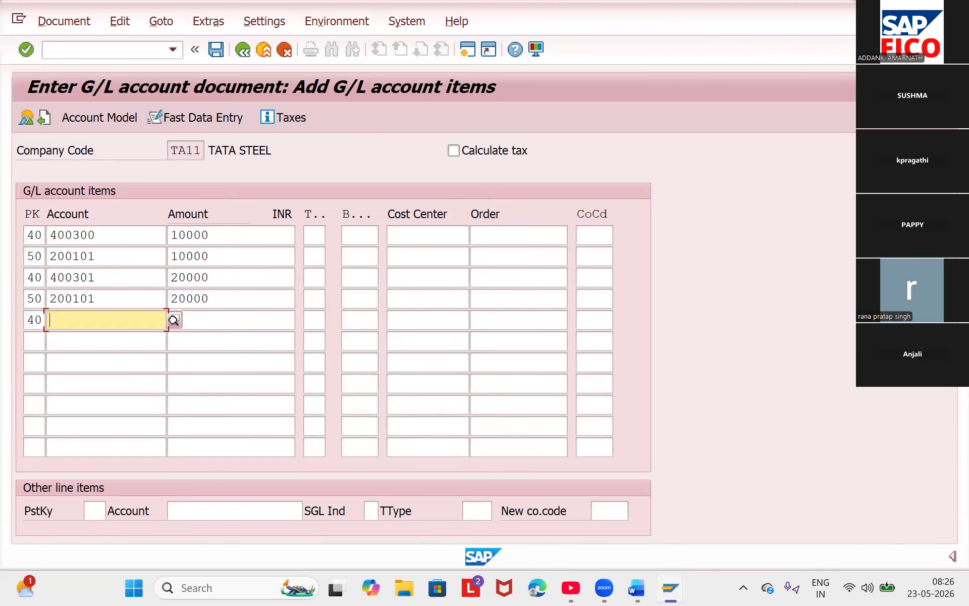
{"action": "key", "text": "F4"}
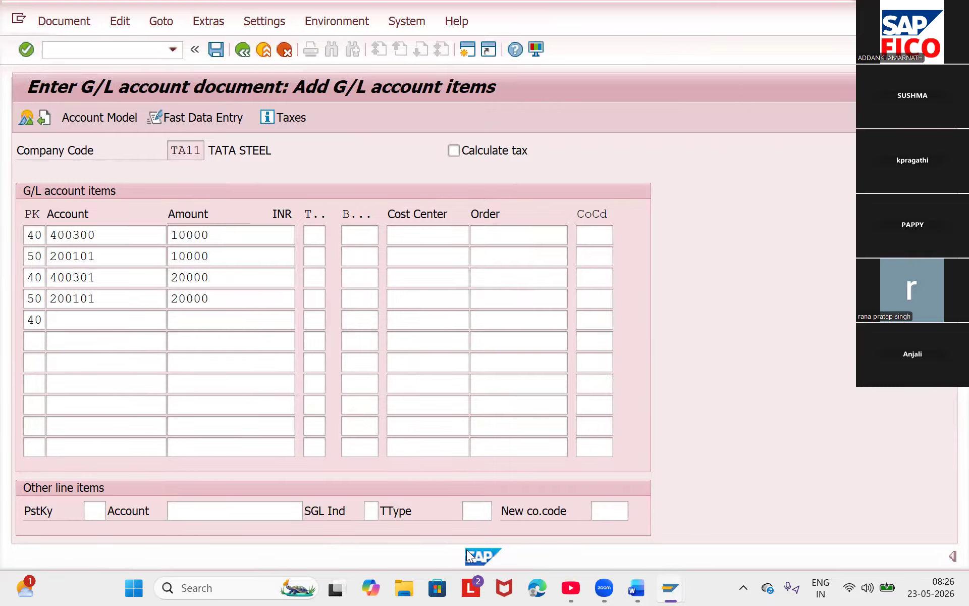
{"action": "key", "text": "Tab"}
{"action": "type", "text": "T"}
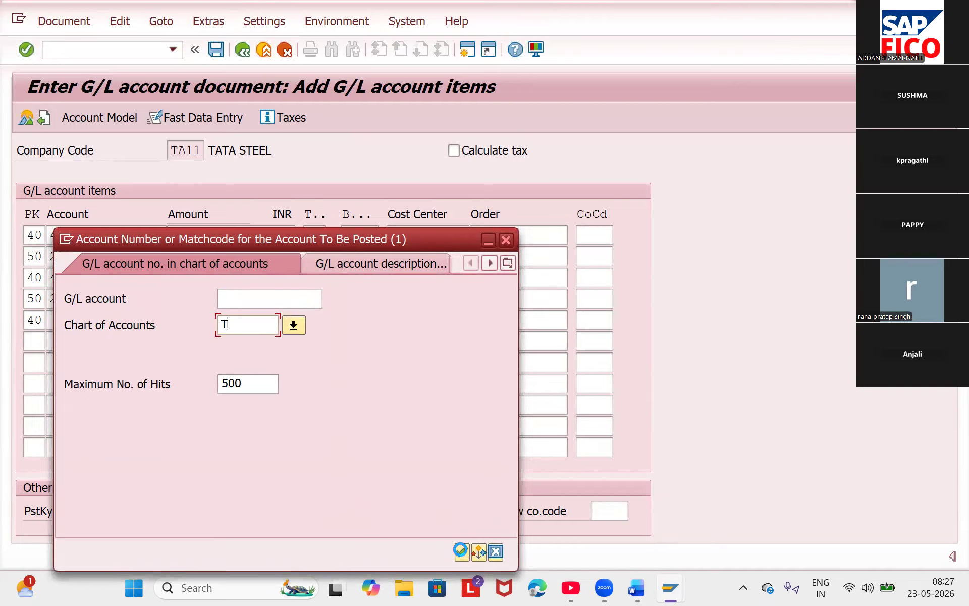
{"action": "type", "text": "AOC"}
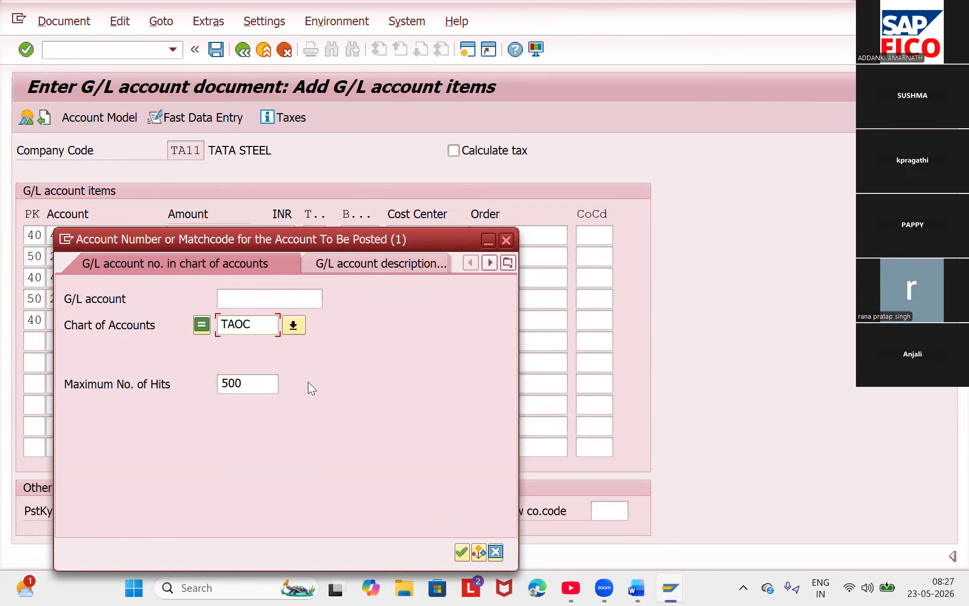
{"action": "key", "text": "Return"}
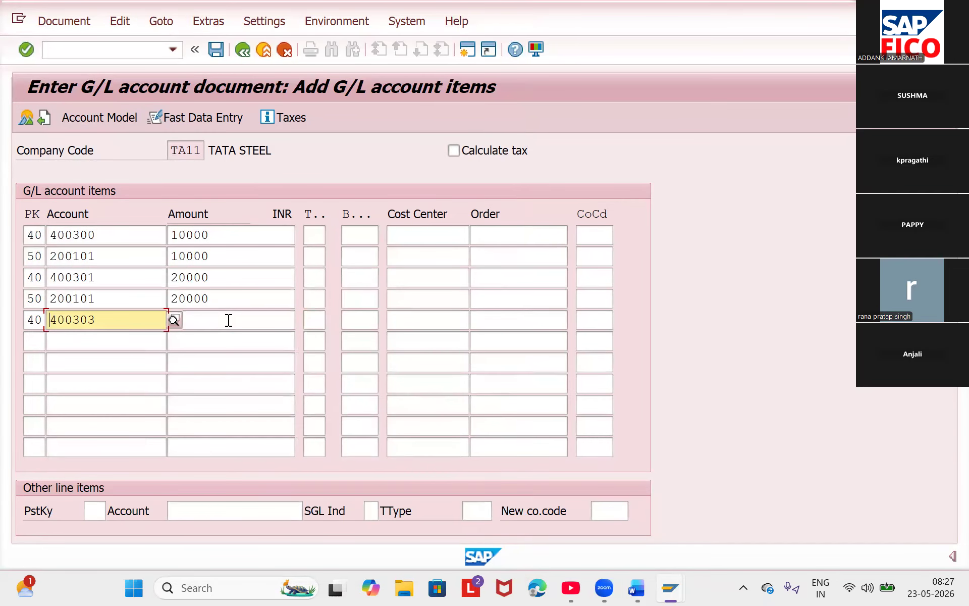
- Set the amount of the Purchases Account debit item to 30000 INR
{"action": "key", "text": "Tab"}
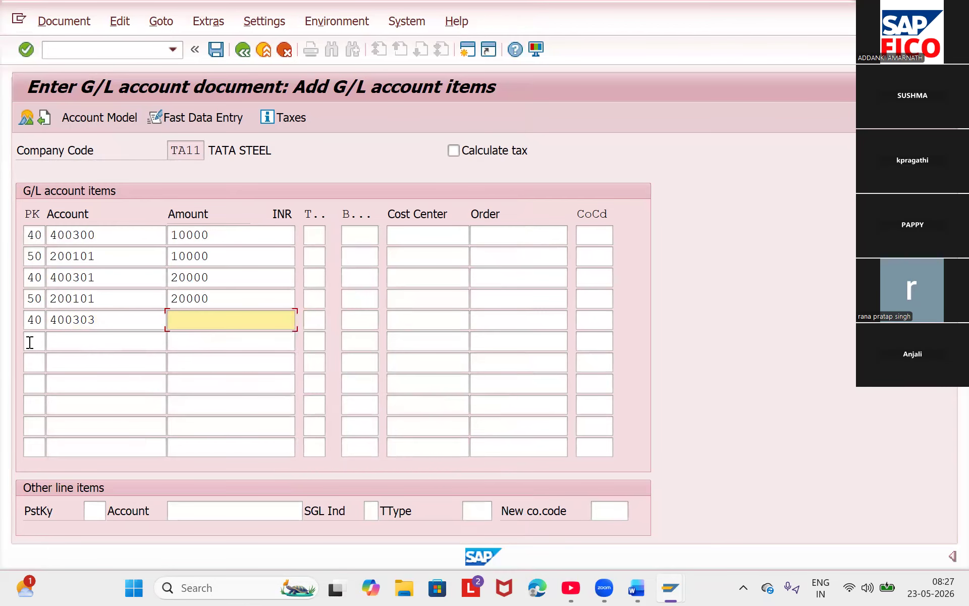
{"action": "type", "text": "30000"}
{"action": "key", "text": "Return"}
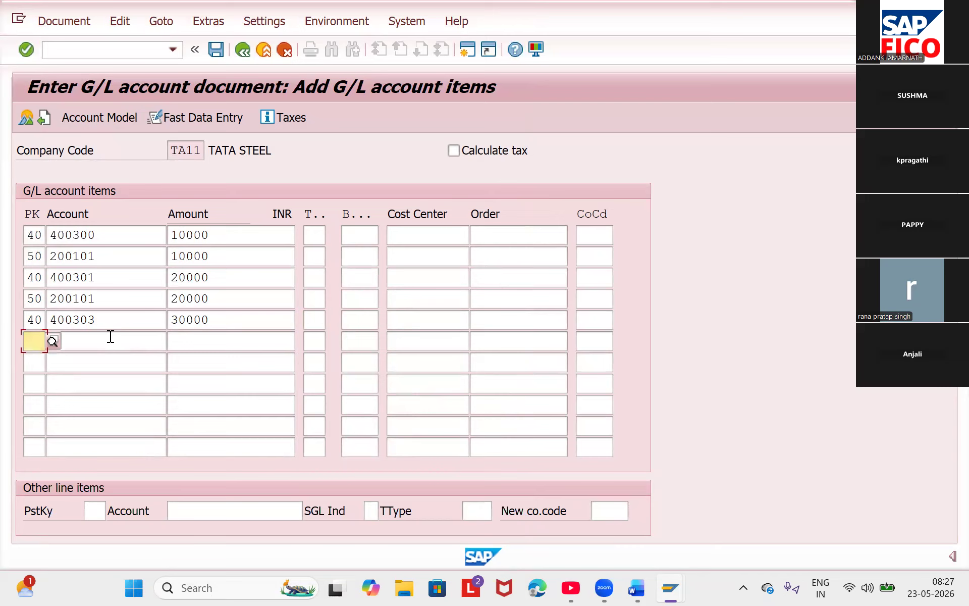
- Set the posting key of the sixth G/L account item to 50 (Credit entry)
{"action": "type", "text": "50"}
{"action": "key", "text": "Down"}
{"action": "key", "text": "Return"}
- Look up the sixth item's account in chart of accounts TAOC and choose HDFC BANK ACCOUNT
{"action": "key", "text": "Tab"}
{"action": "key", "text": "F4"}
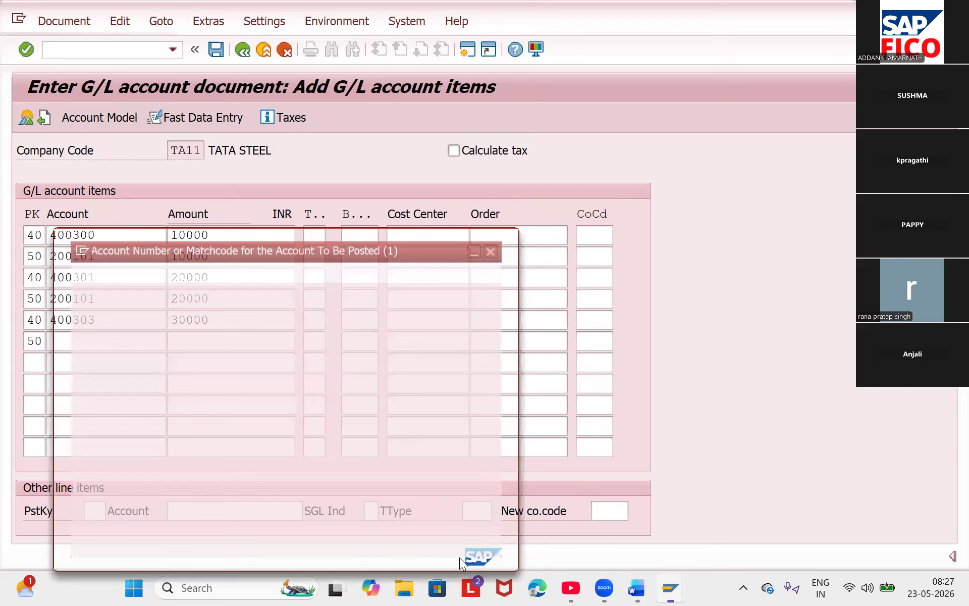
{"action": "key", "text": "Tab"}
{"action": "type", "text": "T"}
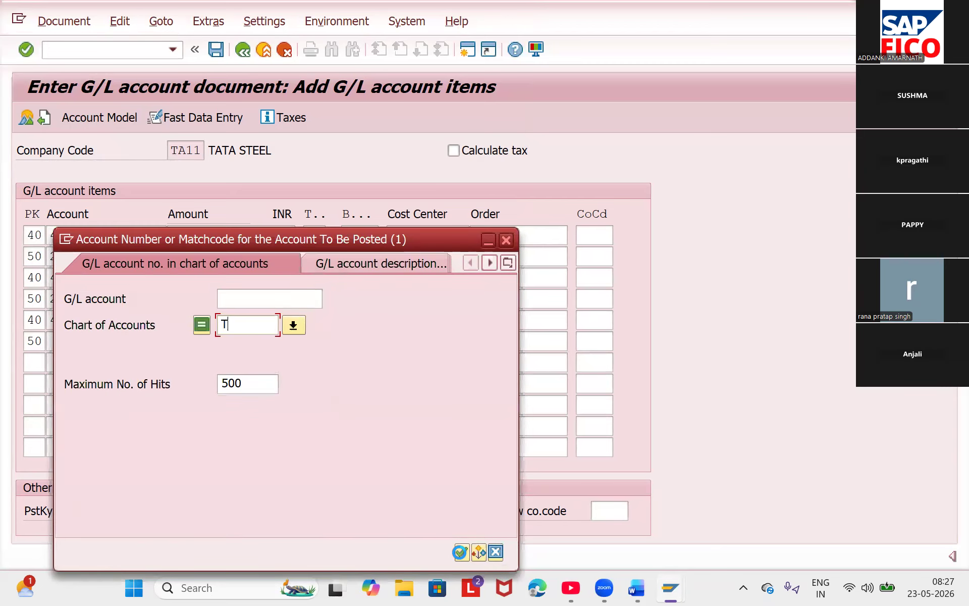
{"action": "type", "text": "AOC"}
{"action": "left_click", "coordinate": [462, 552]}
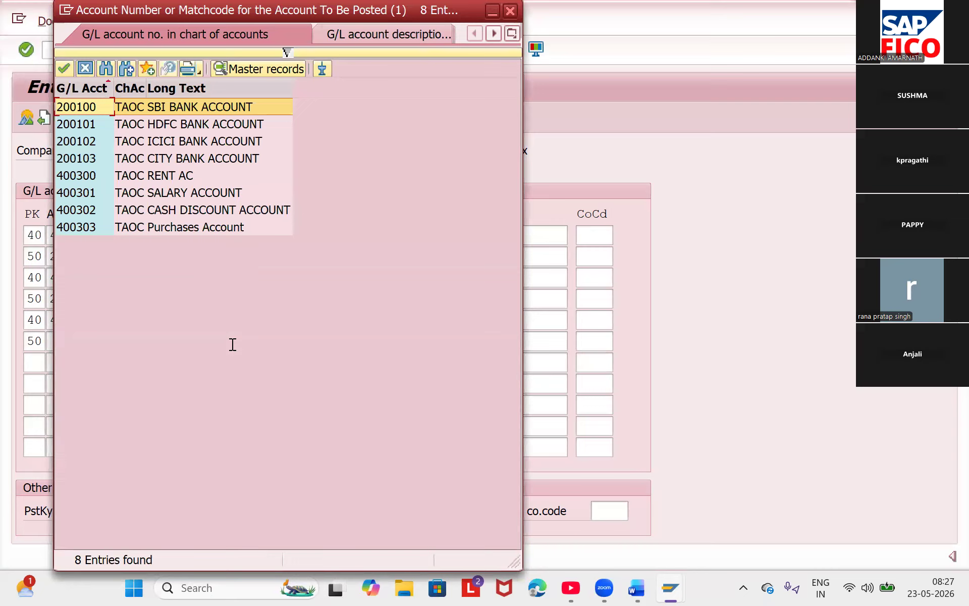
{"action": "key", "text": "Down"}
{"action": "key", "text": "Return"}
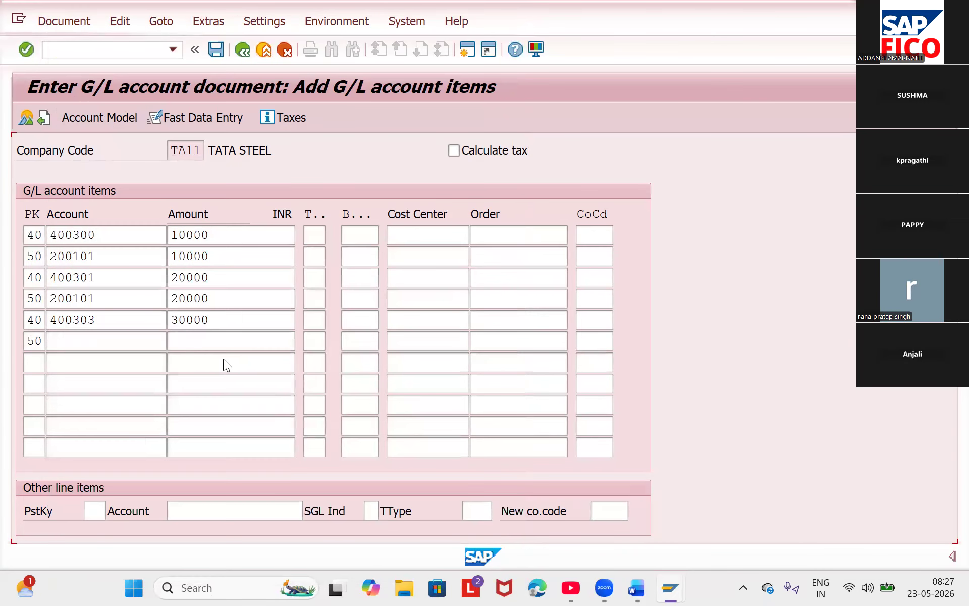
- Set the amount of the sixth item, the HDFC bank credit, to 30000 INR and simulate the document
{"action": "key", "text": "Tab"}
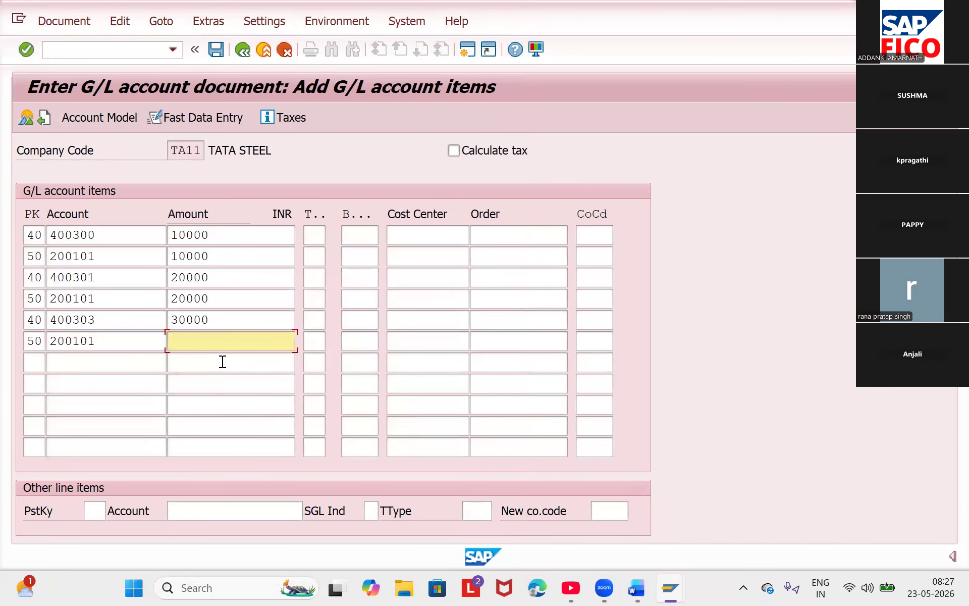
{"action": "type", "text": "3000"}
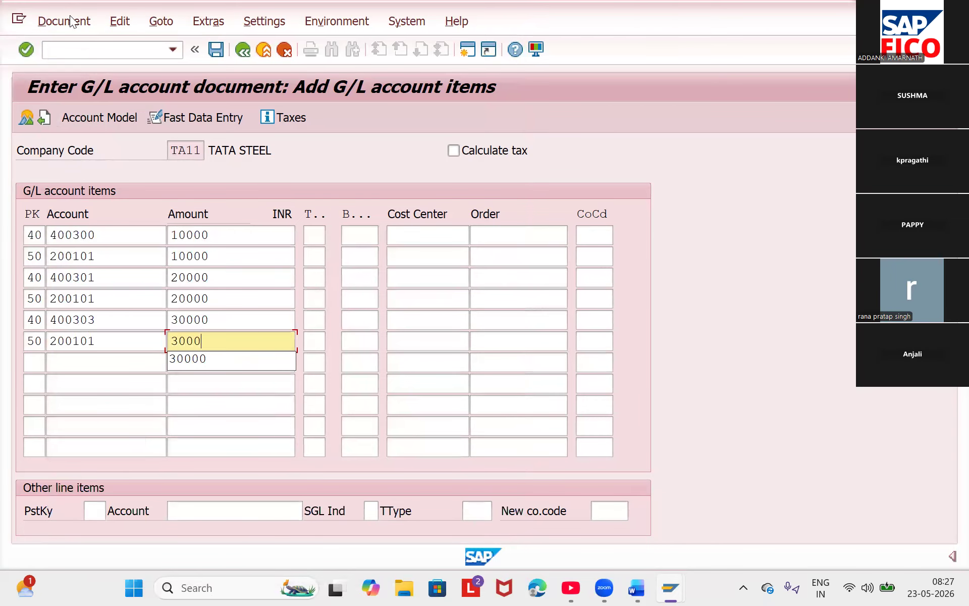
{"action": "type", "text": "0"}
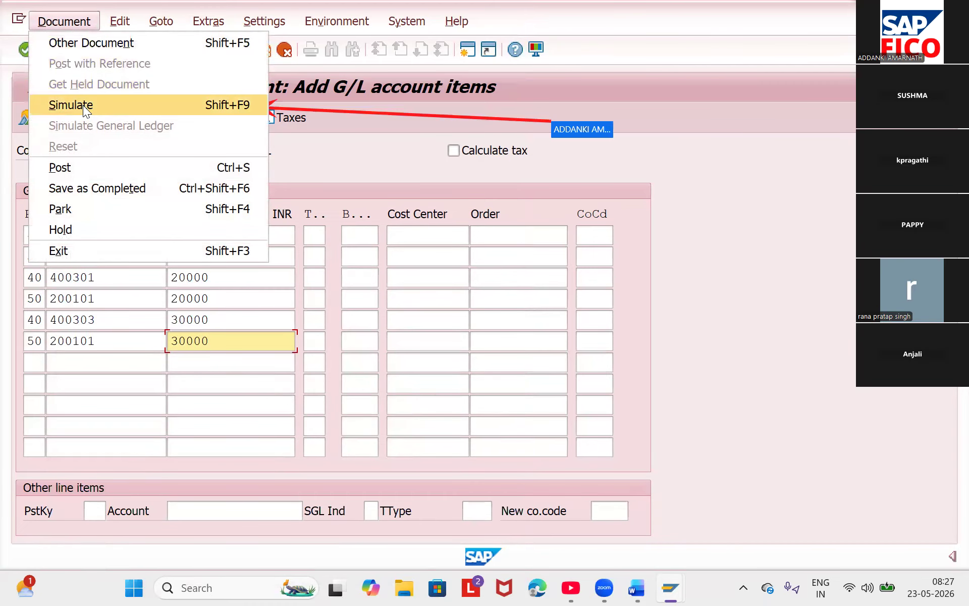
{"action": "left_click", "coordinate": [82, 105]}
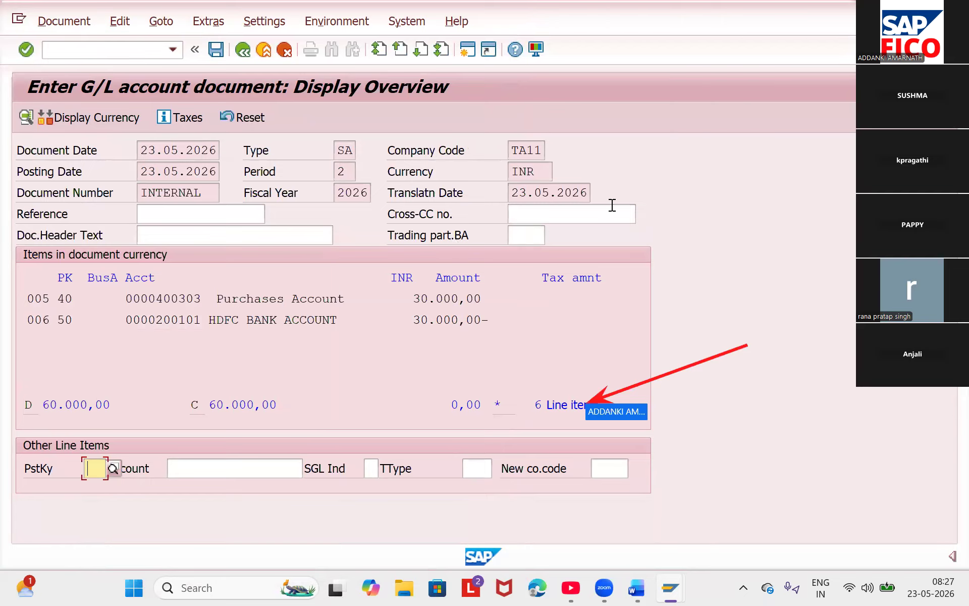
- Review the simulated line items in the document overview, from the first item onward
{"action": "left_click", "coordinate": [565, 404]}
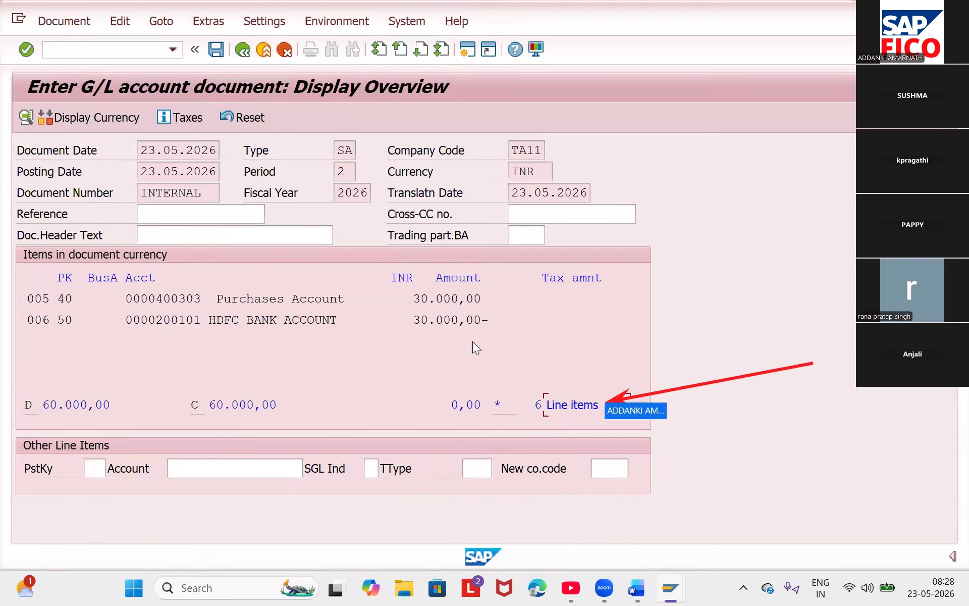
{"action": "double_click", "coordinate": [474, 343]}
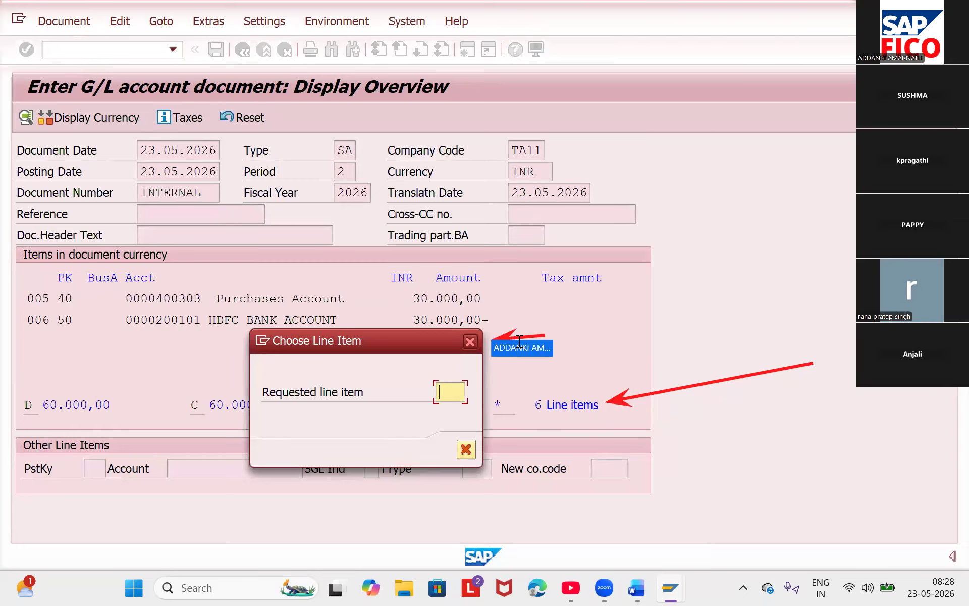
{"action": "key", "text": "Return"}
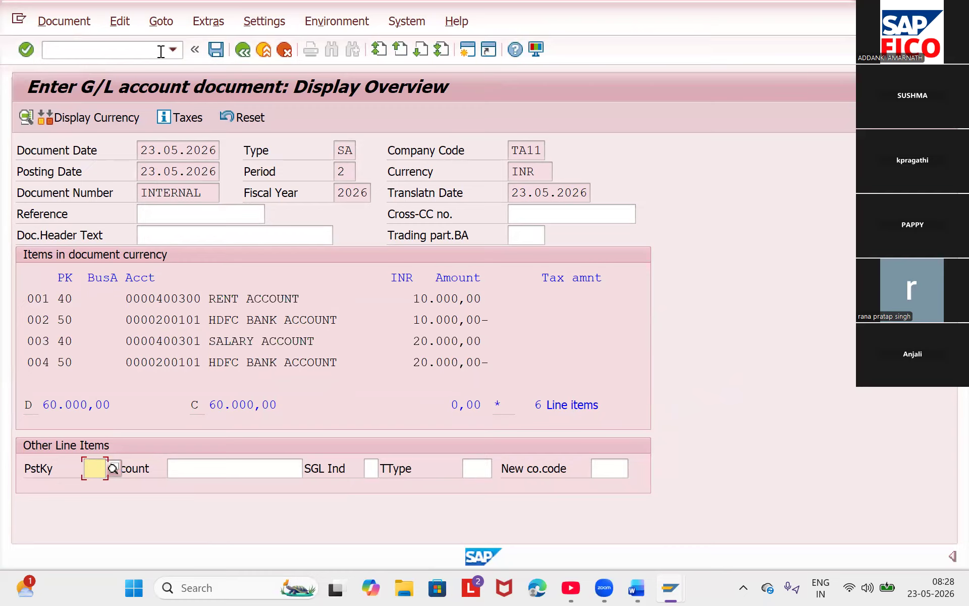
- Post the simulated G/L document and display the posted document in its data entry view
{"action": "key", "text": "ctrl+s"}
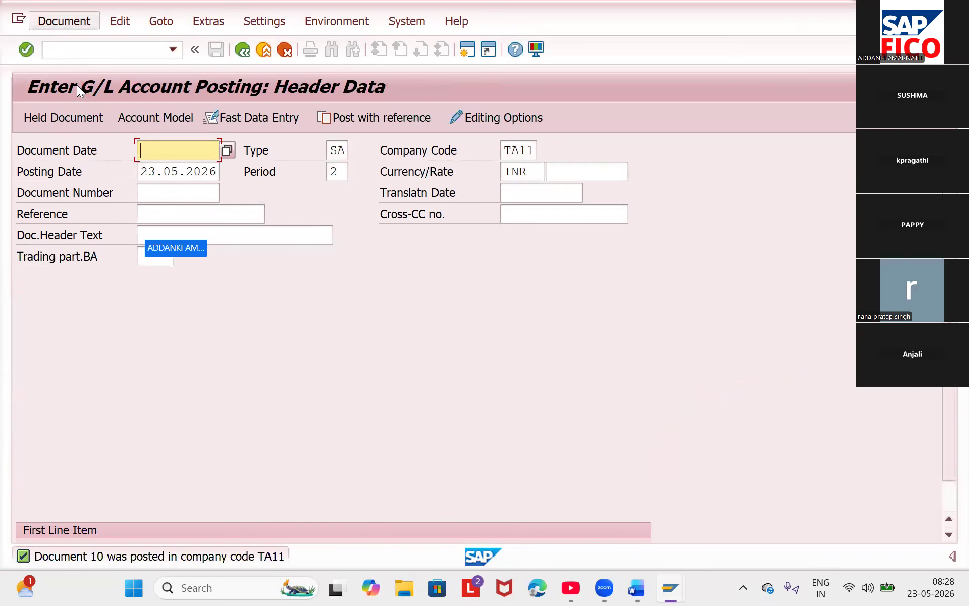
{"action": "left_click", "coordinate": [64, 22]}
{"action": "left_click", "coordinate": [77, 85]}
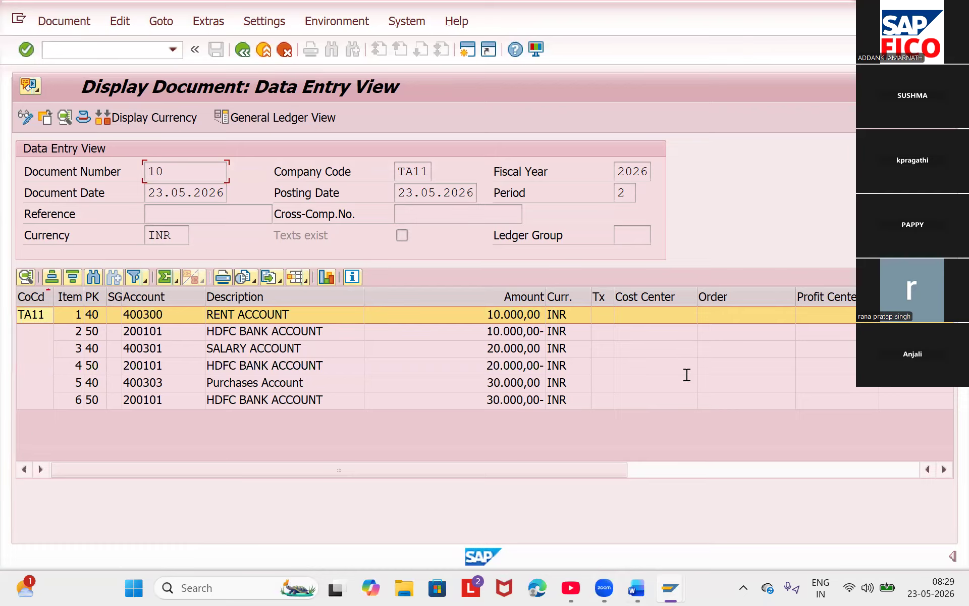
- Switch to the Word notes and read the Park Document and Hold Document entries under Posting Types
{"action": "mouse_move", "coordinate": [636, 588]}
{"action": "left_click", "coordinate": [717, 510]}
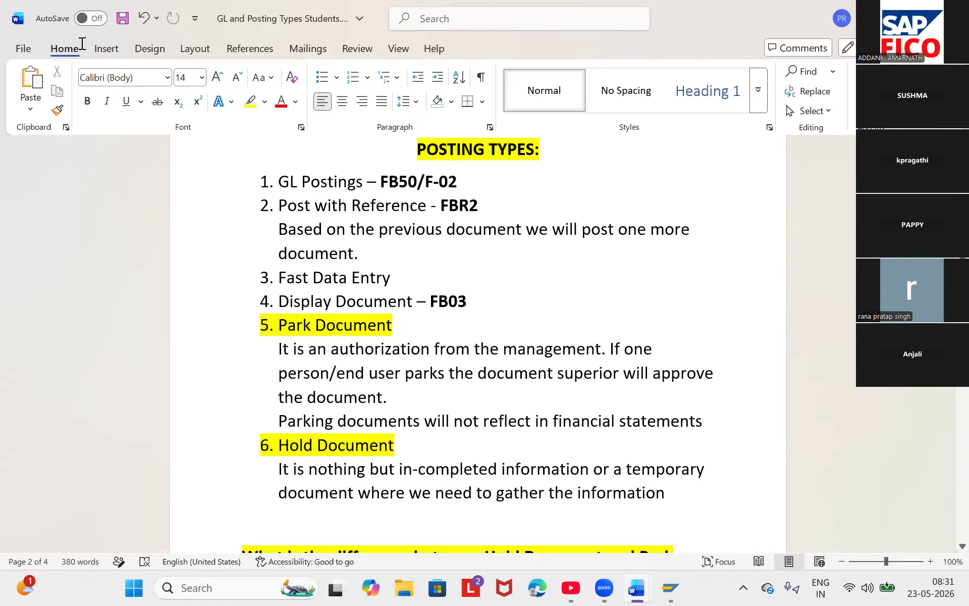
- Switch back to SAP and start G/L document entry with transaction /NFB50
{"action": "mouse_move", "coordinate": [670, 587]}
{"action": "left_click", "coordinate": [706, 515]}
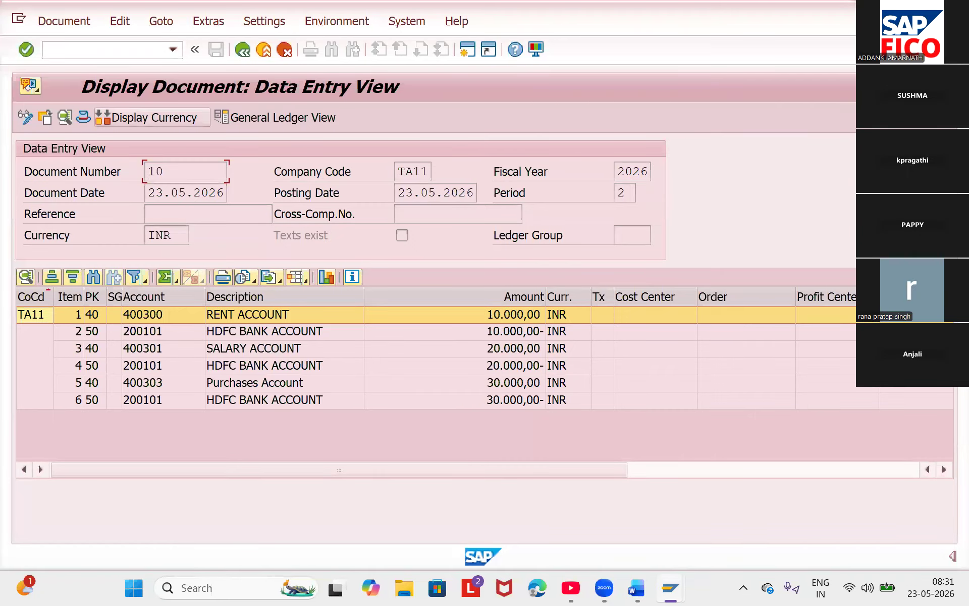
{"action": "left_click", "coordinate": [81, 44]}
{"action": "type", "text": "/"}
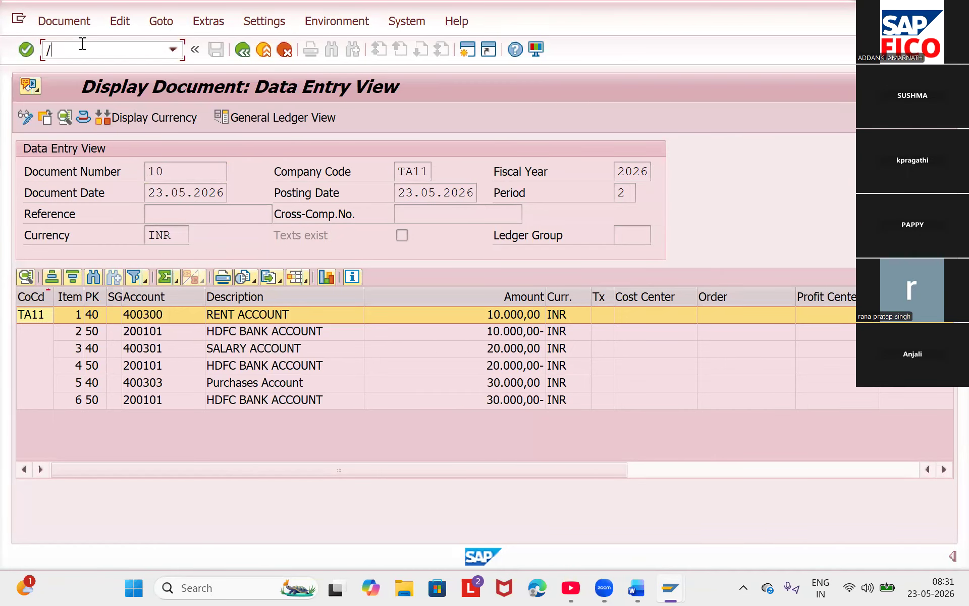
{"action": "type", "text": "NFB50"}
{"action": "key", "text": "Return"}
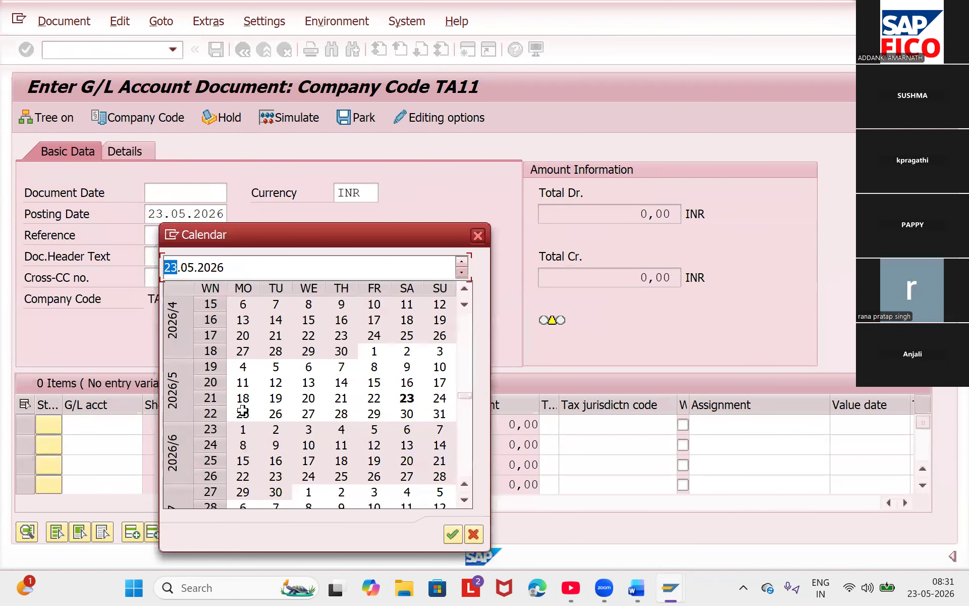
- Set the document date to 23.05.2026 and choose RENT AC from chart of accounts TAOC as the first item's G/L account
{"action": "key", "text": "Return"}
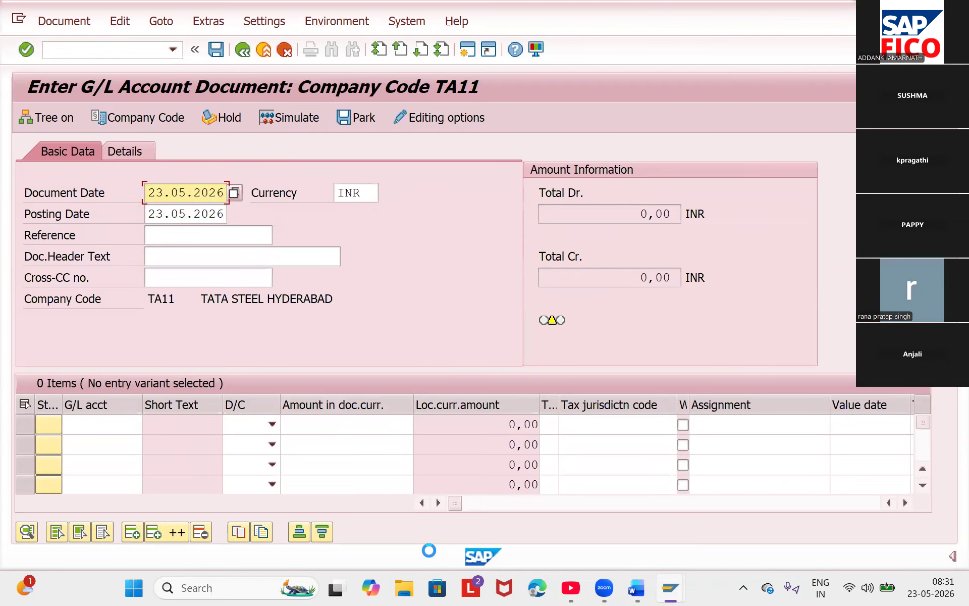
{"action": "key", "text": "Return"}
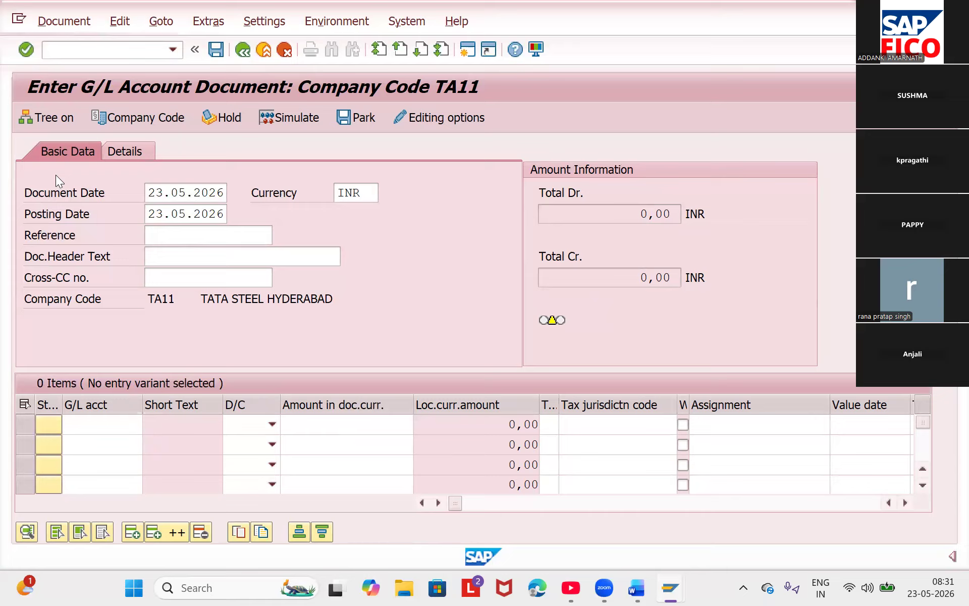
{"action": "key", "text": "F4"}
{"action": "key", "text": "Return"}
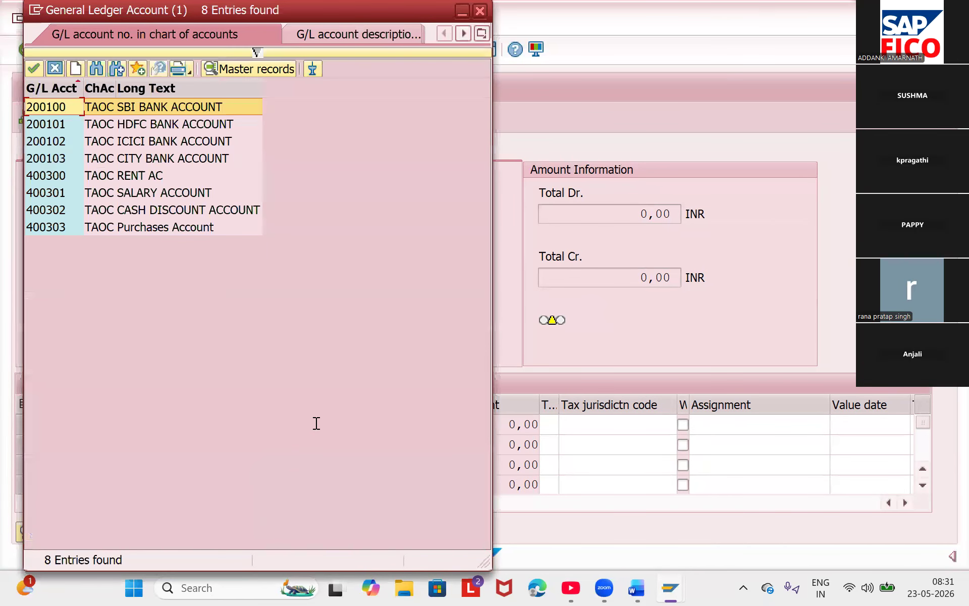
{"action": "key", "text": "Down"}
{"action": "key", "text": "Down"}
{"action": "key", "text": "Down"}
{"action": "key", "text": "Down"}
{"action": "key", "text": "Return"}
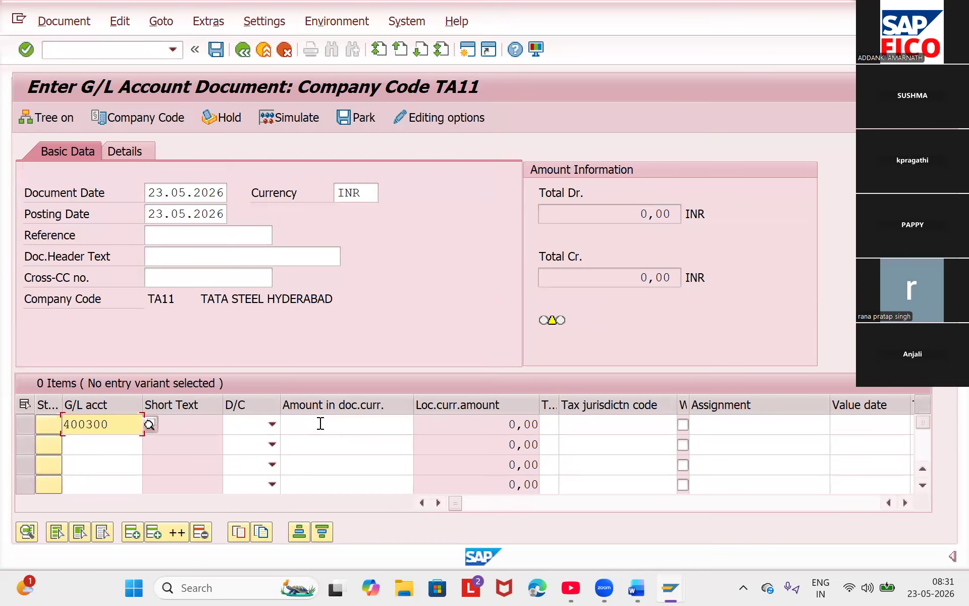
- Set the rent item to Debit with an amount of 10000 INR
{"action": "left_click", "coordinate": [272, 425]}
{"action": "key", "text": "Down"}
{"action": "key", "text": "Return"}
{"action": "key", "text": "Tab"}
{"action": "type", "text": "1000"}
{"action": "key", "text": "Down"}
{"action": "key", "text": "Return"}
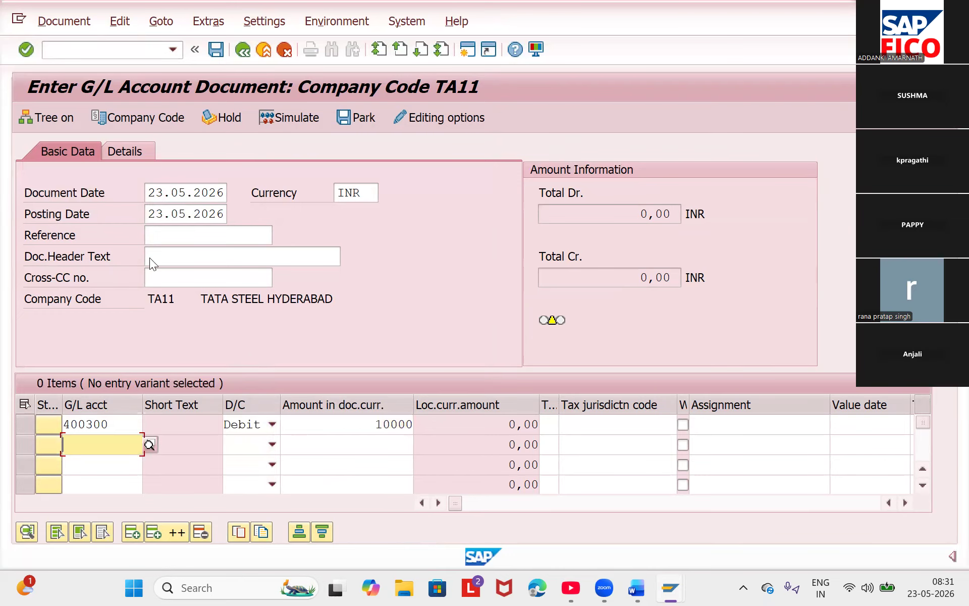
- Look up the second item's G/L account in chart of accounts TAOC and choose ICICI BANK ACCOUNT
{"action": "key", "text": "F4"}
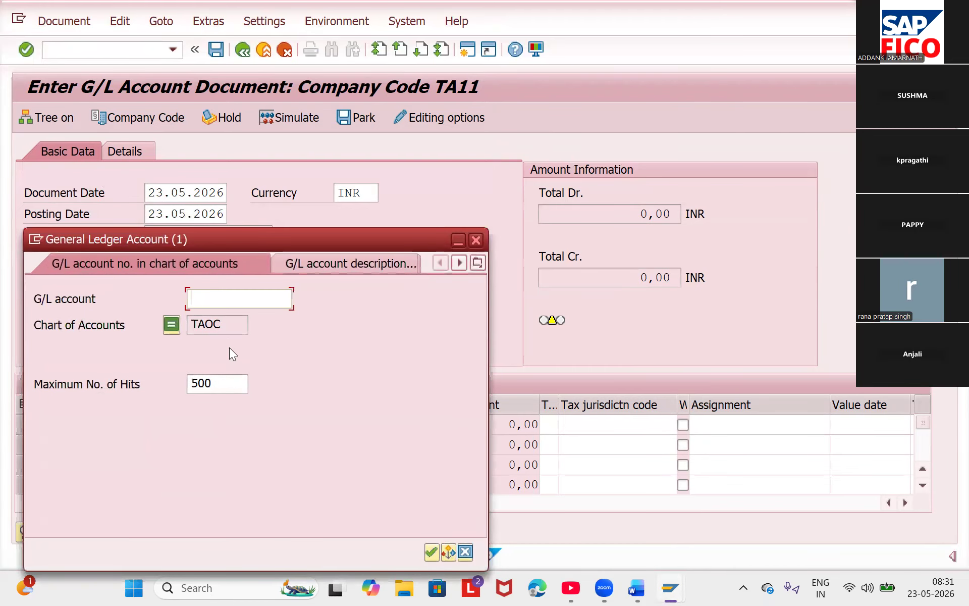
{"action": "key", "text": "Return"}
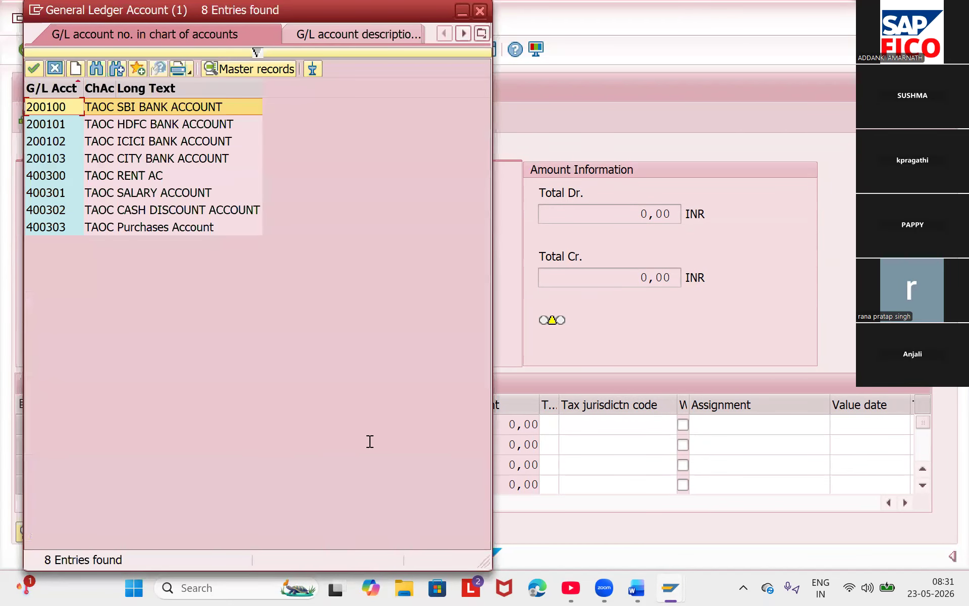
{"action": "key", "text": "Down"}
{"action": "key", "text": "Down"}
{"action": "key", "text": "Return"}
- Set the ICICI bank item to Credit with an amount of 10000 INR and park the document
{"action": "key", "text": "Tab"}
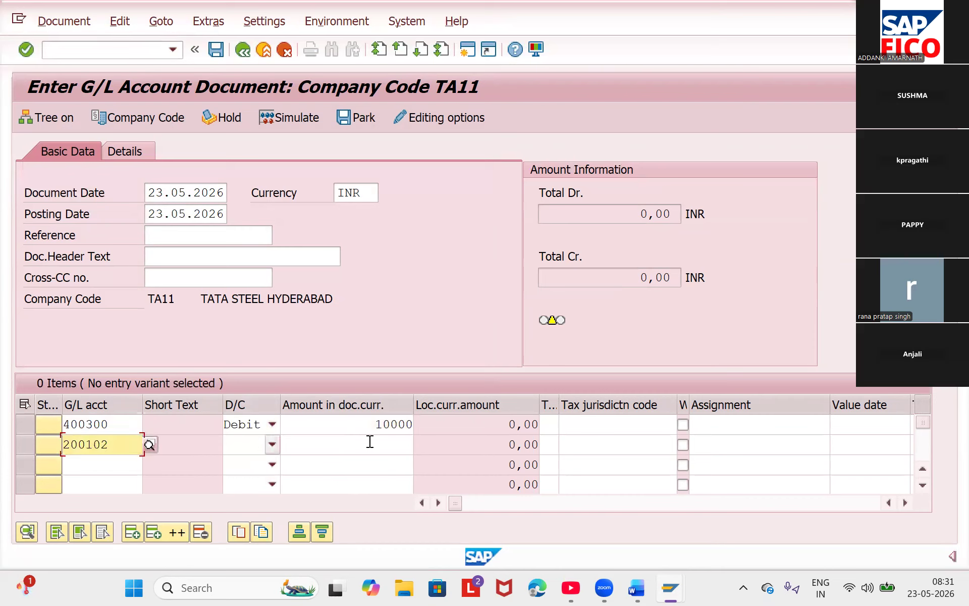
{"action": "key", "text": "F4"}
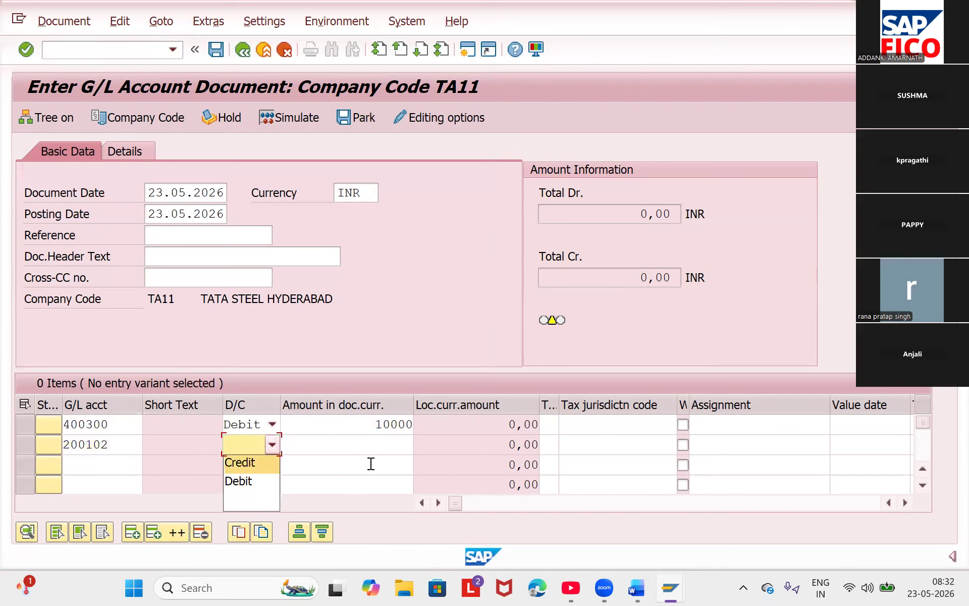
{"action": "key", "text": "Return"}
{"action": "key", "text": "Tab"}
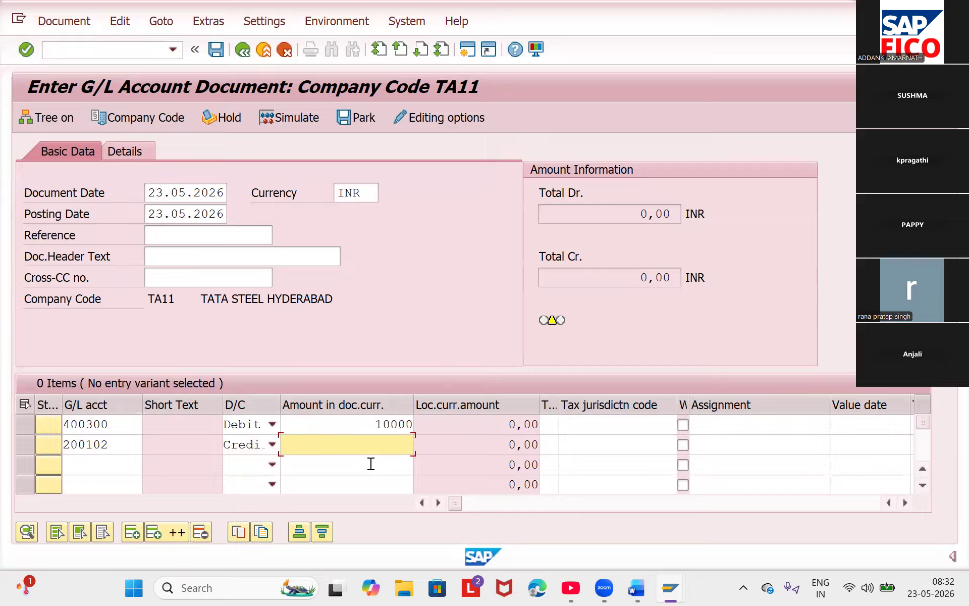
{"action": "type", "text": "1000"}
{"action": "left_click", "coordinate": [371, 464]}
{"action": "key", "text": "Return"}
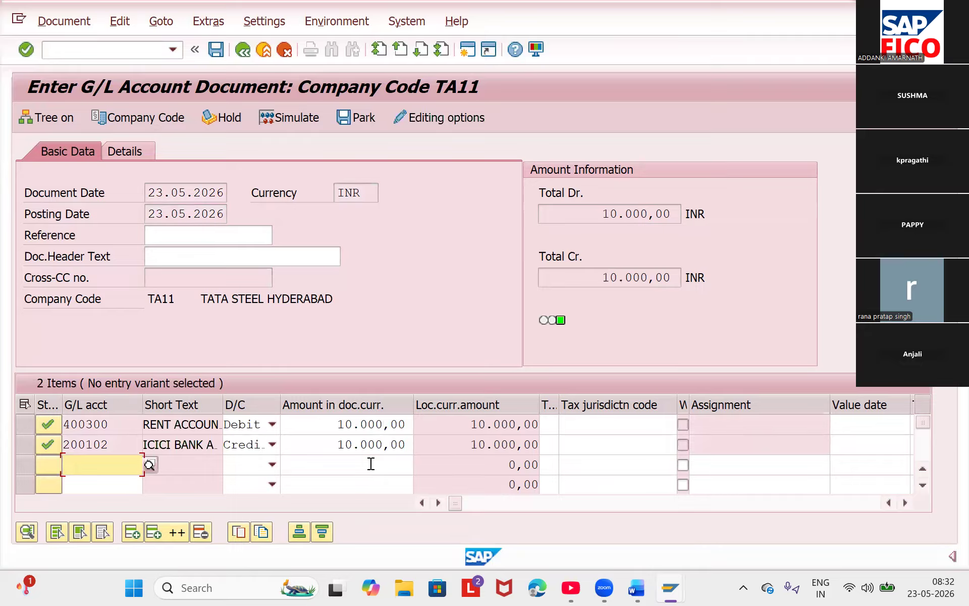
{"action": "left_click", "coordinate": [353, 120]}
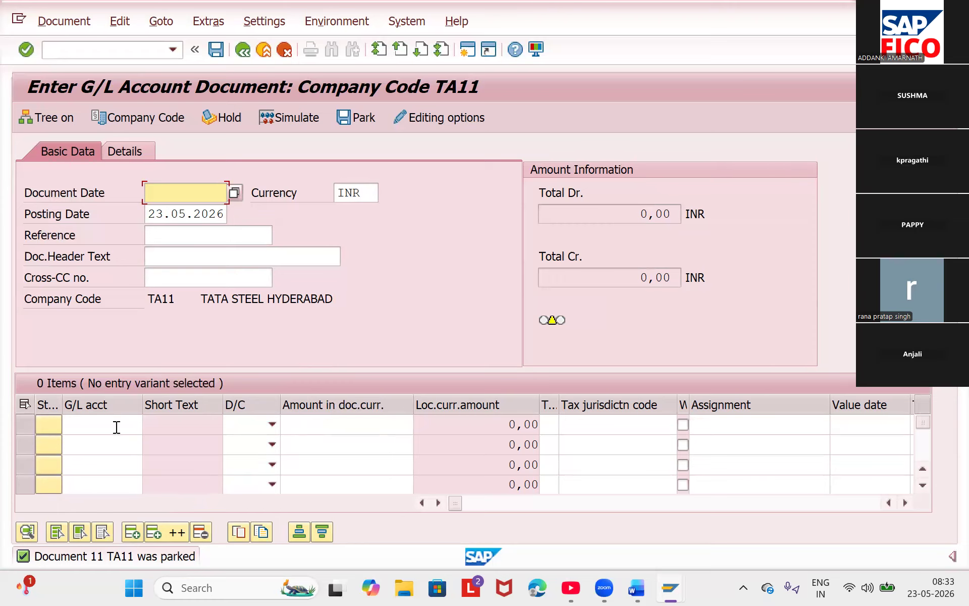
- Date the new document 23.05.2026 and choose SALARY ACCOUNT from chart of accounts TAOC as the first item's G/L account
{"action": "key", "text": "F4"}
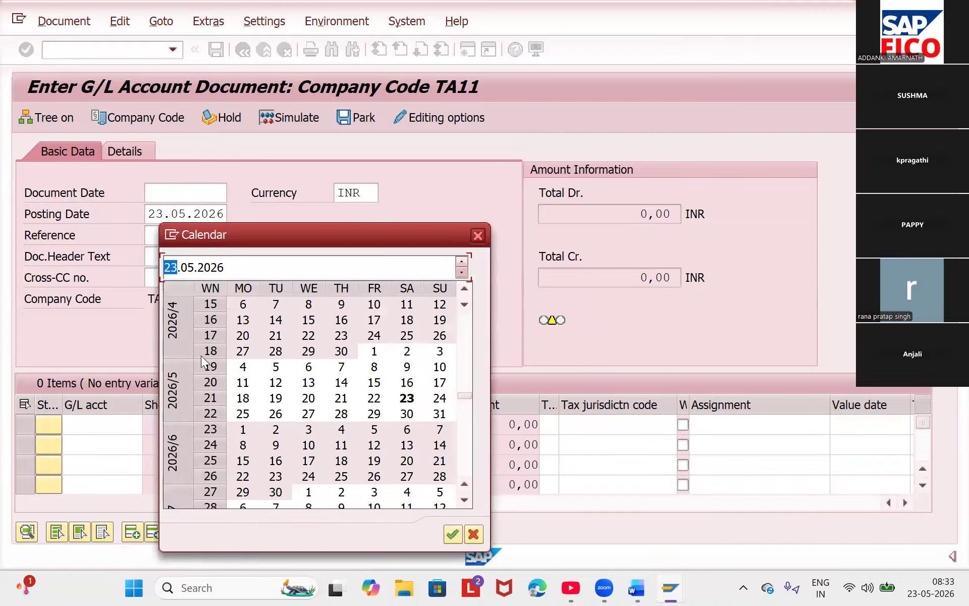
{"action": "key", "text": "Return"}
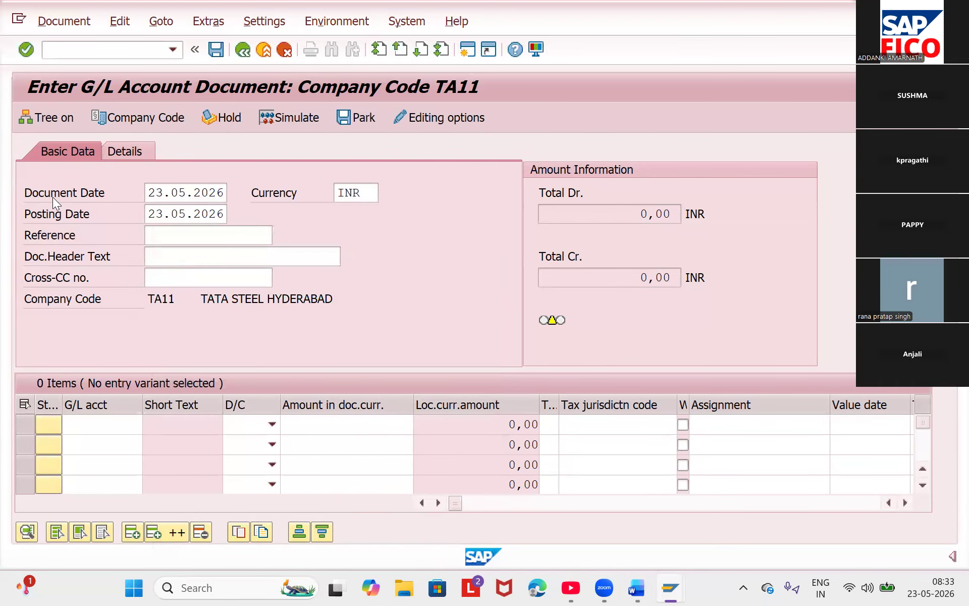
{"action": "key", "text": "F4"}
{"action": "key", "text": "Return"}
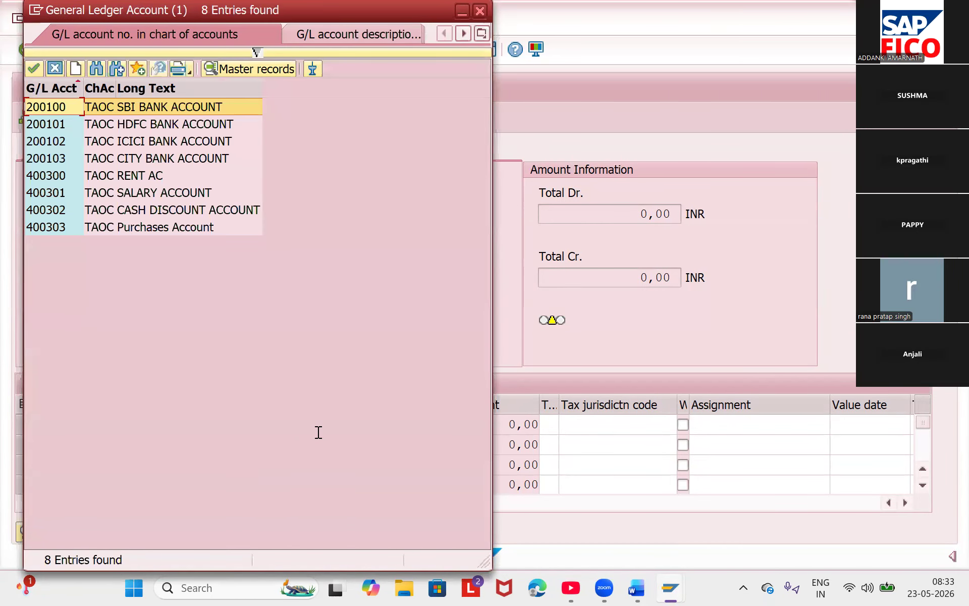
{"action": "key", "text": "Down"}
{"action": "key", "text": "Down"}
{"action": "key", "text": "Down"}
{"action": "key", "text": "Down"}
{"action": "key", "text": "Down"}
{"action": "key", "text": "Return"}
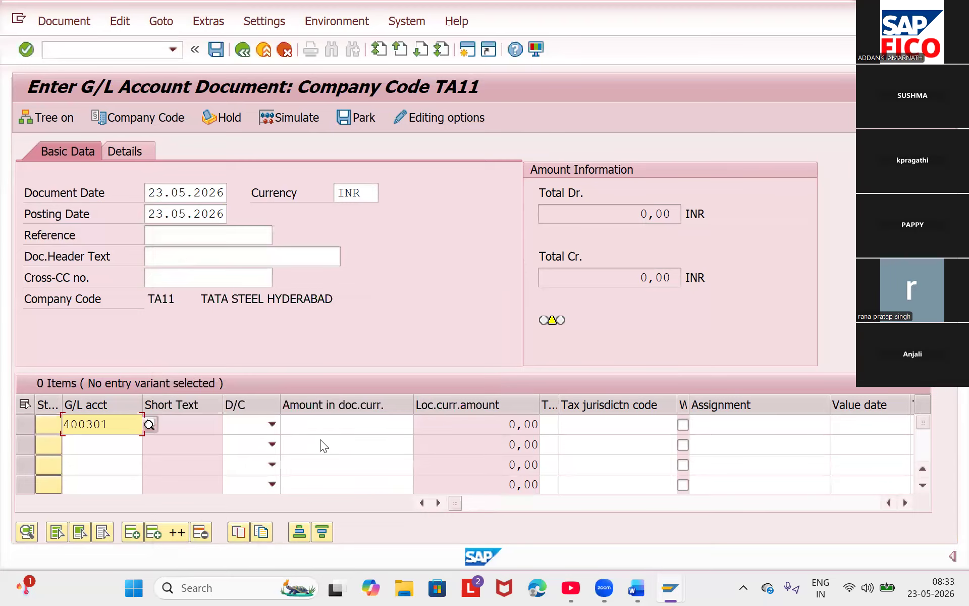
- Set the salary item to Debit with an amount of 20000 INR
{"action": "left_click", "coordinate": [272, 425]}
{"action": "key", "text": "Down"}
{"action": "key", "text": "Return"}
{"action": "key", "text": "Tab"}
{"action": "type", "text": "200"}
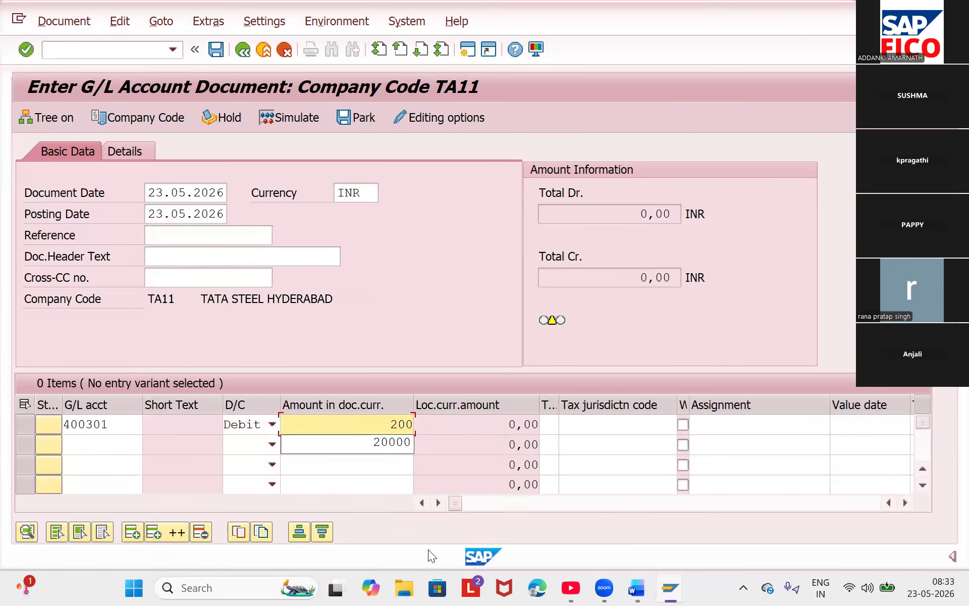
{"action": "key", "text": "Down"}
{"action": "key", "text": "Return"}
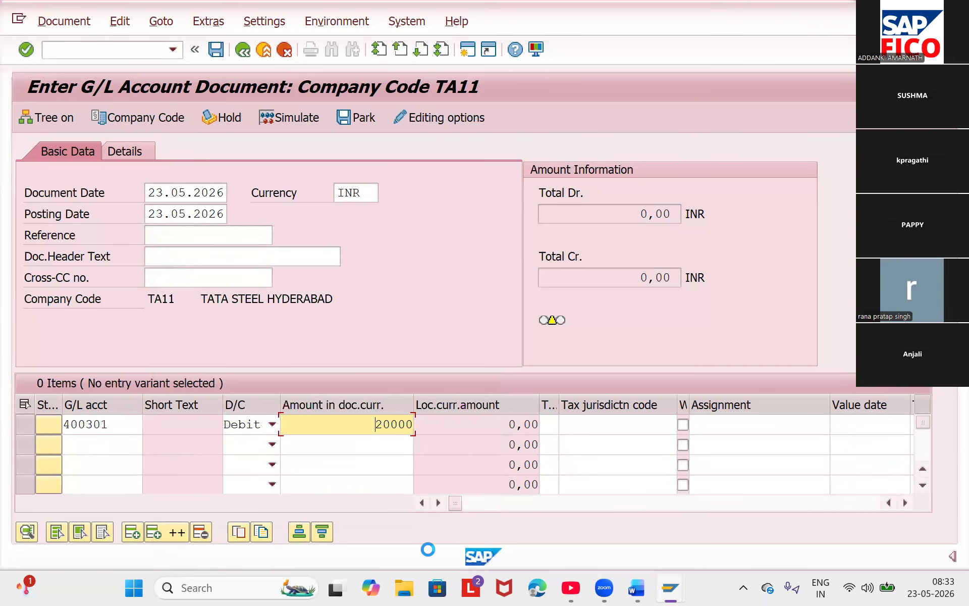
{"action": "key", "text": "Return"}
- Choose ICICI BANK ACCOUNT from chart of accounts TAOC as the G/L account of the item below the salary debit
{"action": "key", "text": "F4"}
{"action": "key", "text": "Return"}
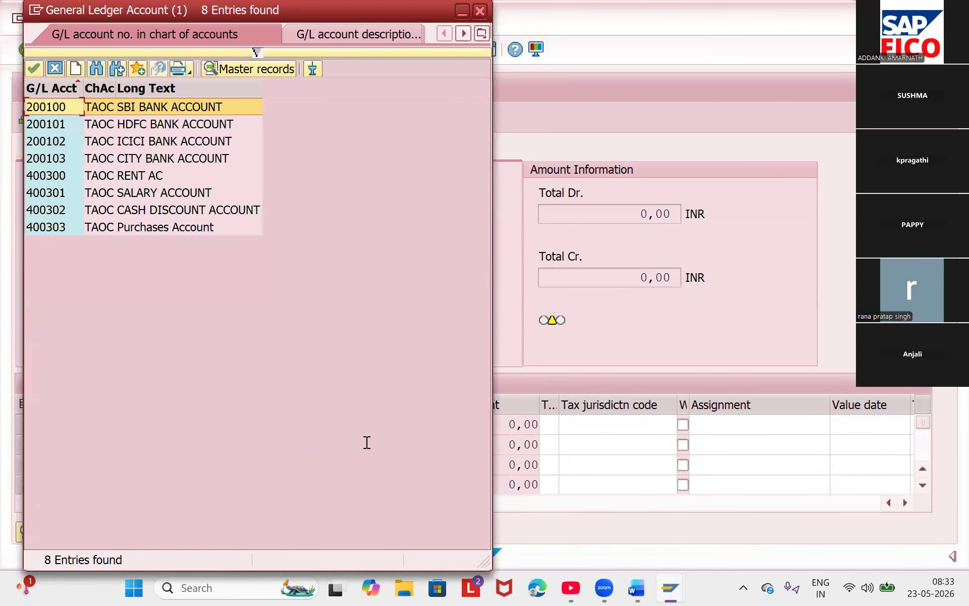
{"action": "key", "text": "Down"}
{"action": "key", "text": "Down"}
{"action": "key", "text": "Return"}
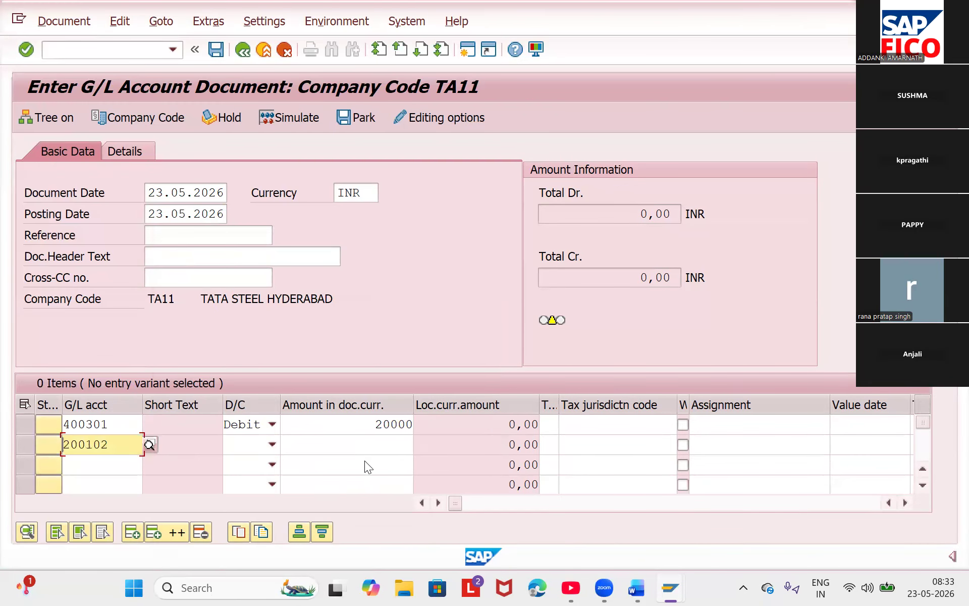
- Set the ICICI bank item to Credit with an amount of 20000 INR and park the salary document
{"action": "key", "text": "Tab"}
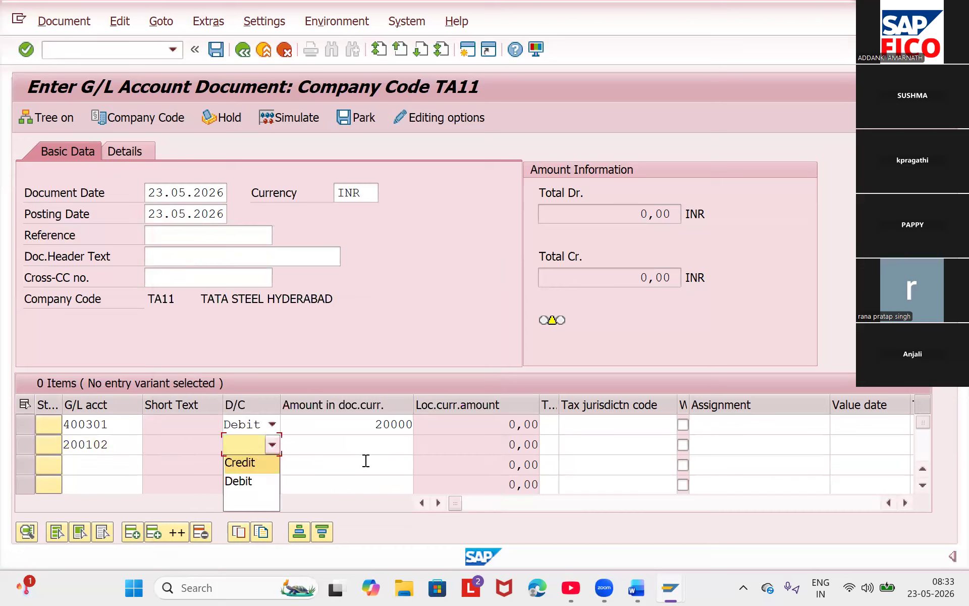
{"action": "key", "text": "Return"}
{"action": "key", "text": "Tab"}
{"action": "type", "text": "2"}
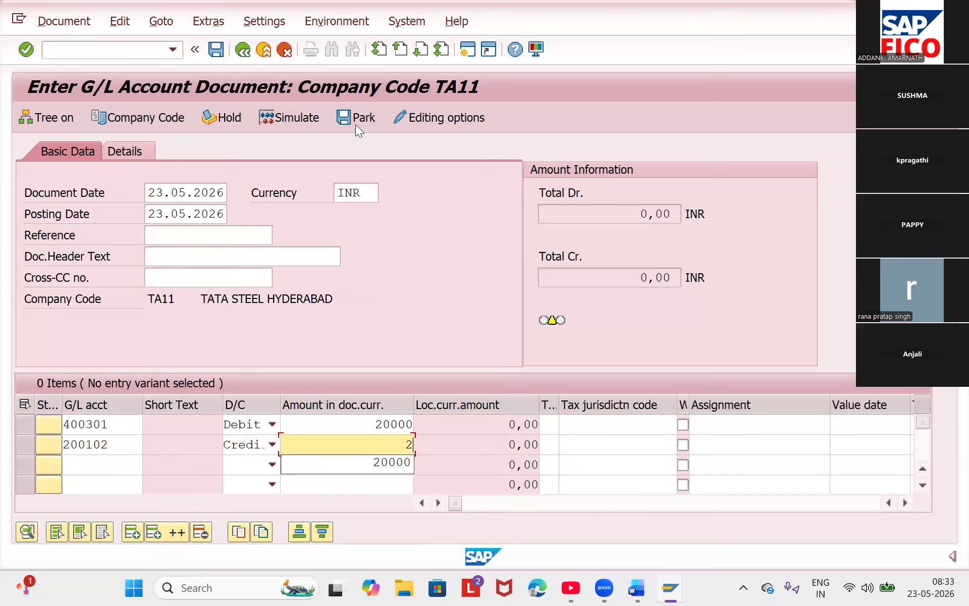
{"action": "key", "text": "Down"}
{"action": "key", "text": "Return"}
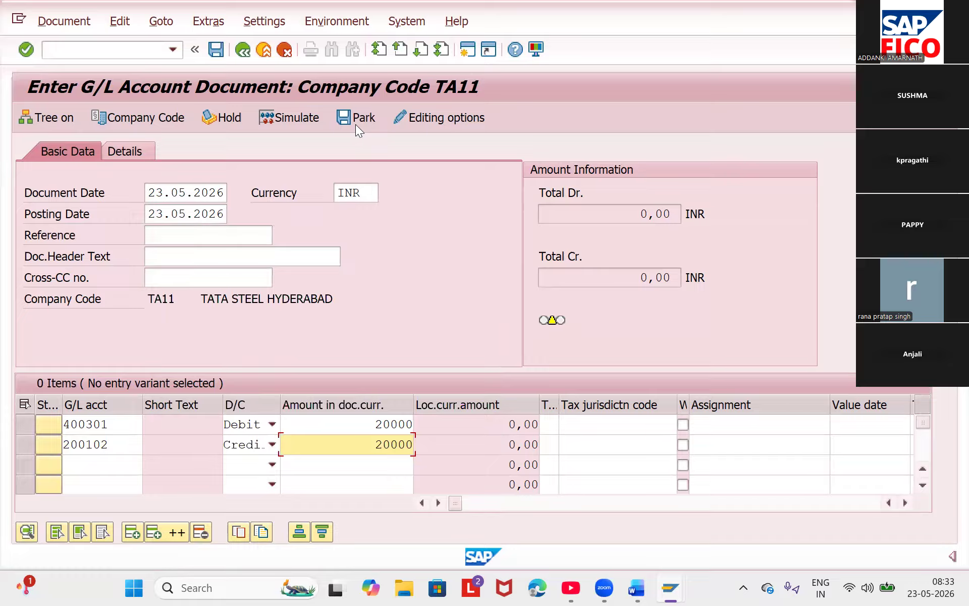
{"action": "key", "text": "Return"}
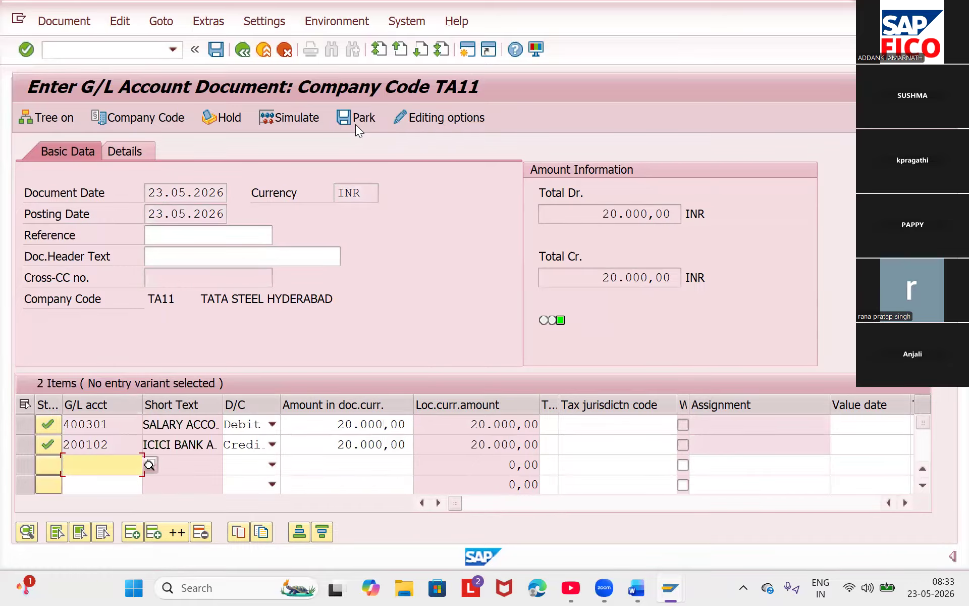
{"action": "left_click", "coordinate": [356, 125]}
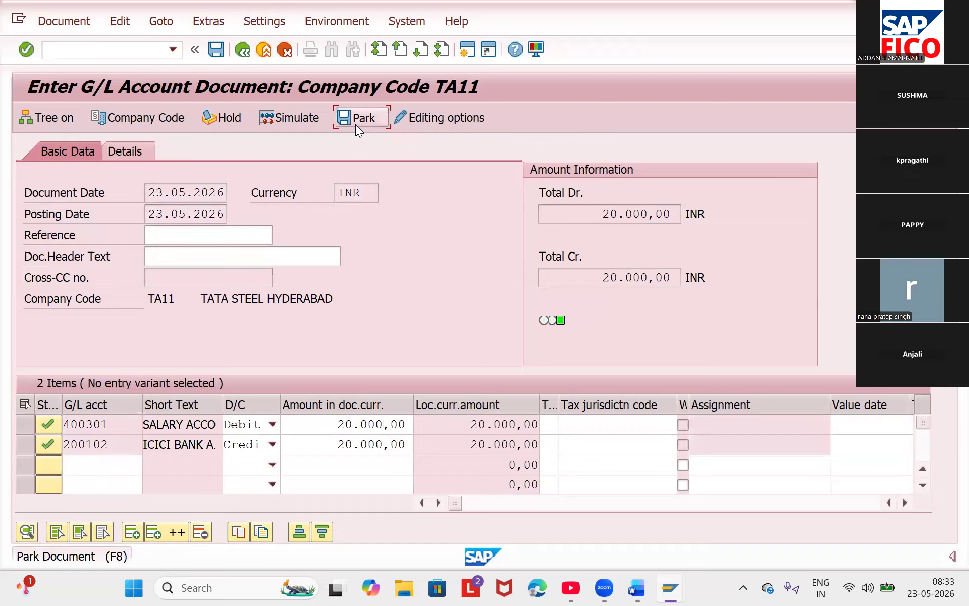
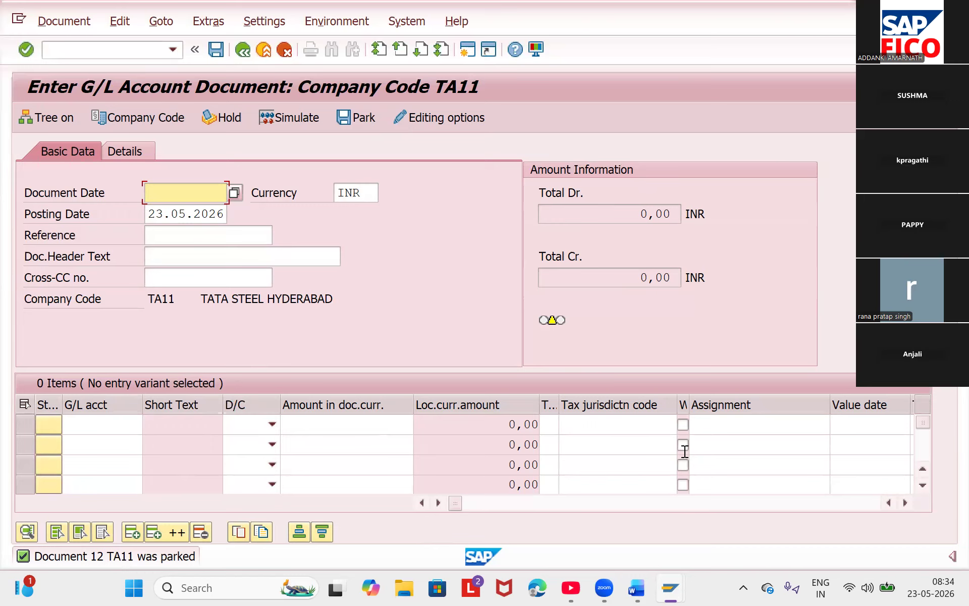
- Switch to the GL and Posting Types notes in Word and read the transaction codes under Park Document Configurations
{"action": "mouse_move", "coordinate": [637, 587]}
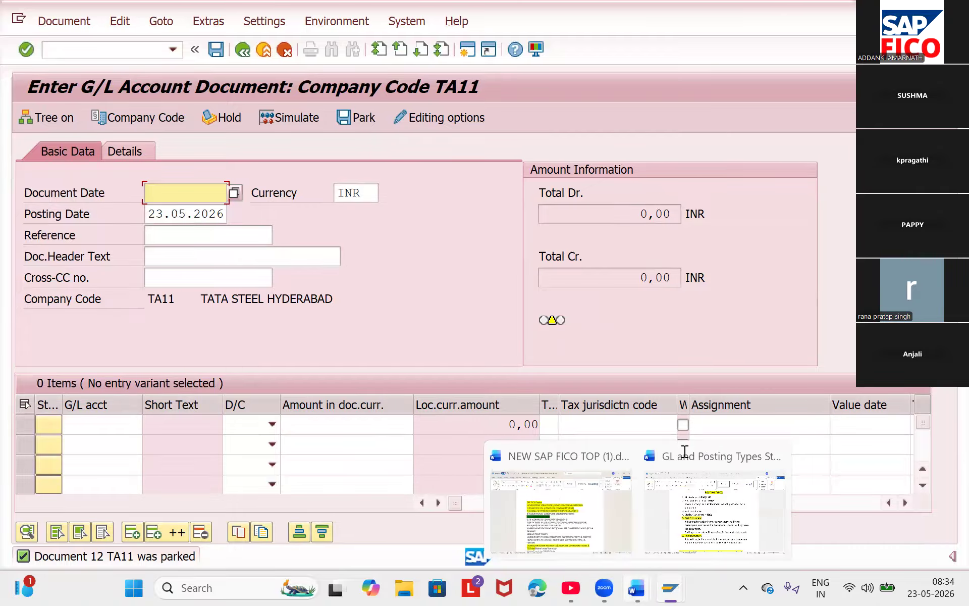
{"action": "left_click", "coordinate": [685, 450]}
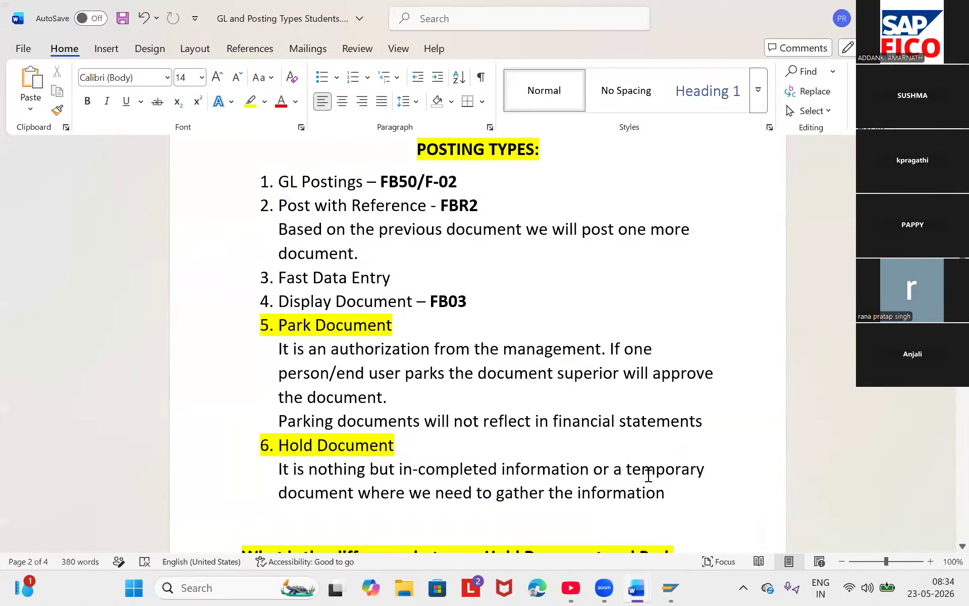
{"action": "scroll", "coordinate": [648, 476], "scroll_direction": "down", "scroll_amount": 3}
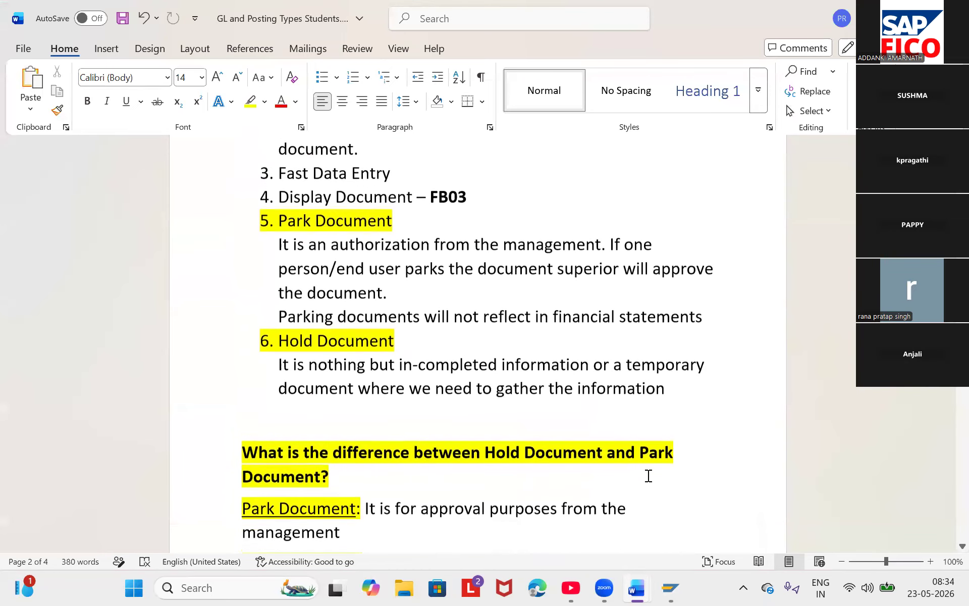
{"action": "scroll", "coordinate": [648, 475], "scroll_direction": "down", "scroll_amount": 4}
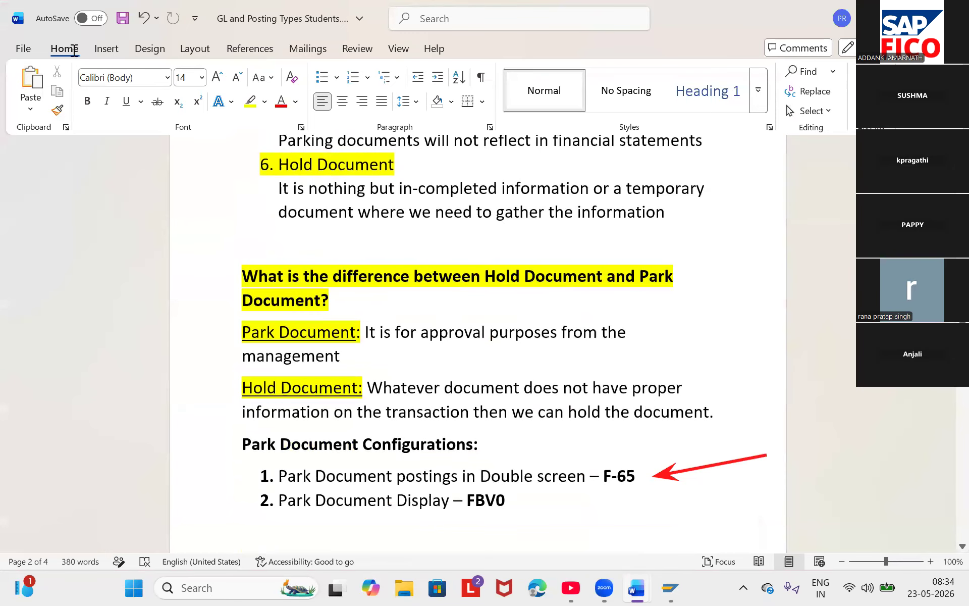
- Switch back to the SAP session and start the double-screen park document transaction with /NF-65
{"action": "mouse_move", "coordinate": [671, 587]}
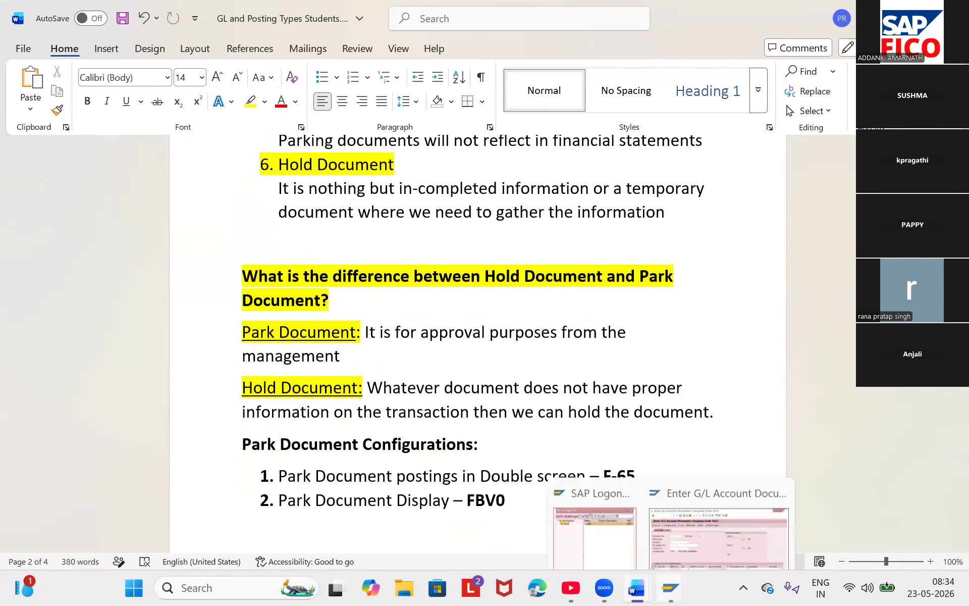
{"action": "left_click", "coordinate": [719, 512]}
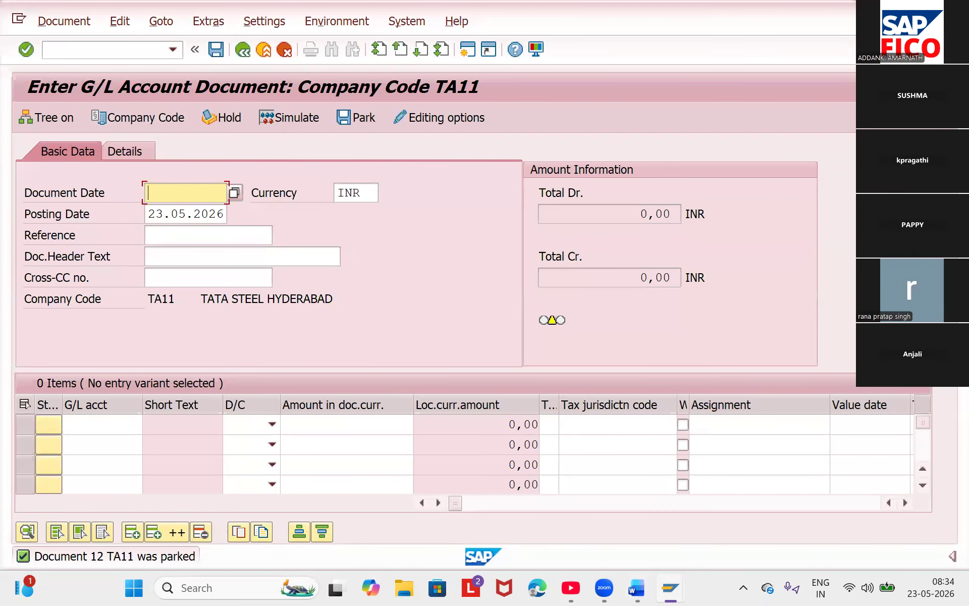
{"action": "left_click", "coordinate": [66, 50]}
{"action": "type", "text": "/NF-"}
{"action": "type", "text": "5"}
{"action": "key", "text": "BackSpace"}
{"action": "type", "text": "65"}
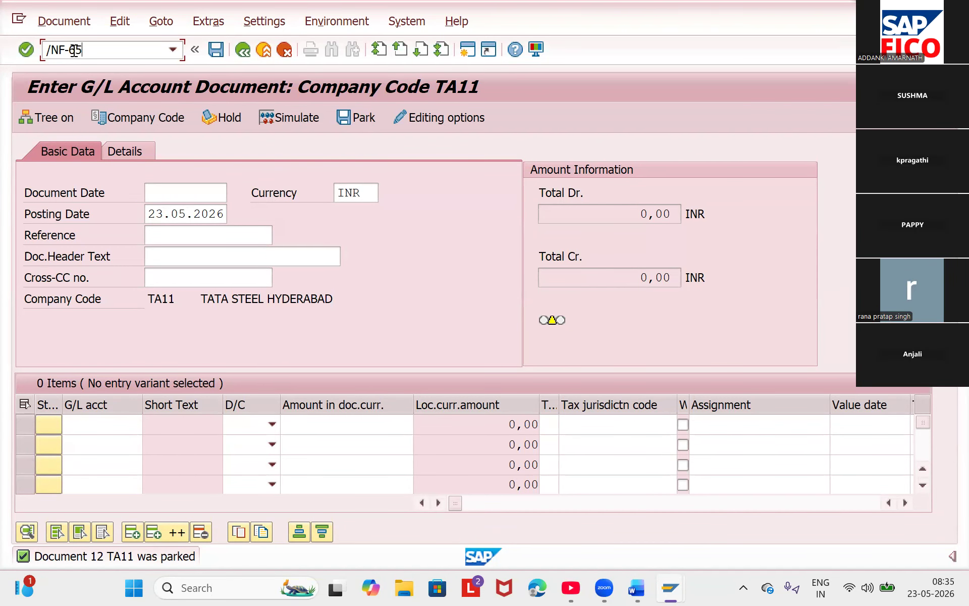
{"action": "key", "text": "Return"}
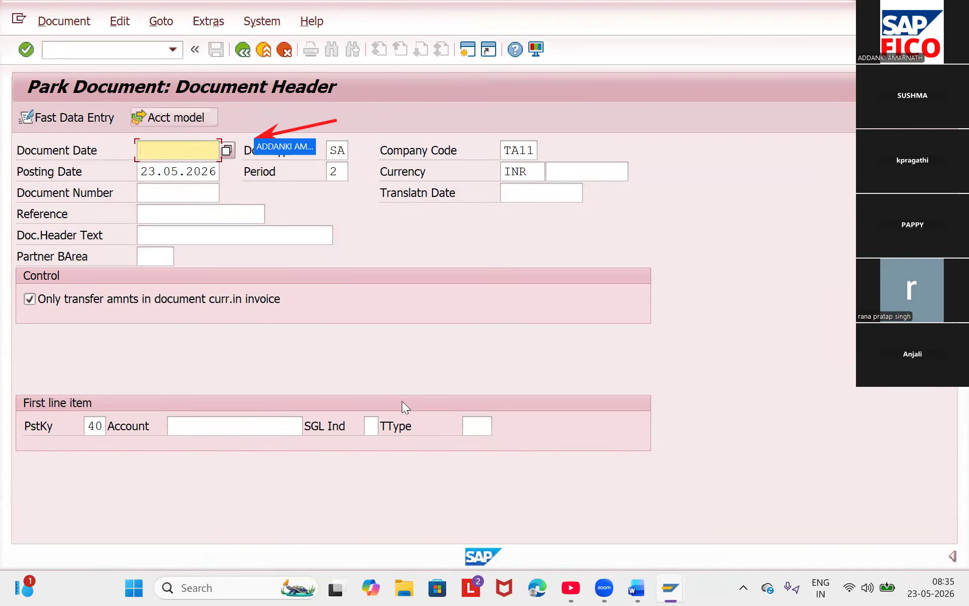
- Date the document 23.05.2026 and enter RENT AC from chart of accounts TAOC as the first line item's account
{"action": "key", "text": "F4"}
{"action": "key", "text": "Return"}
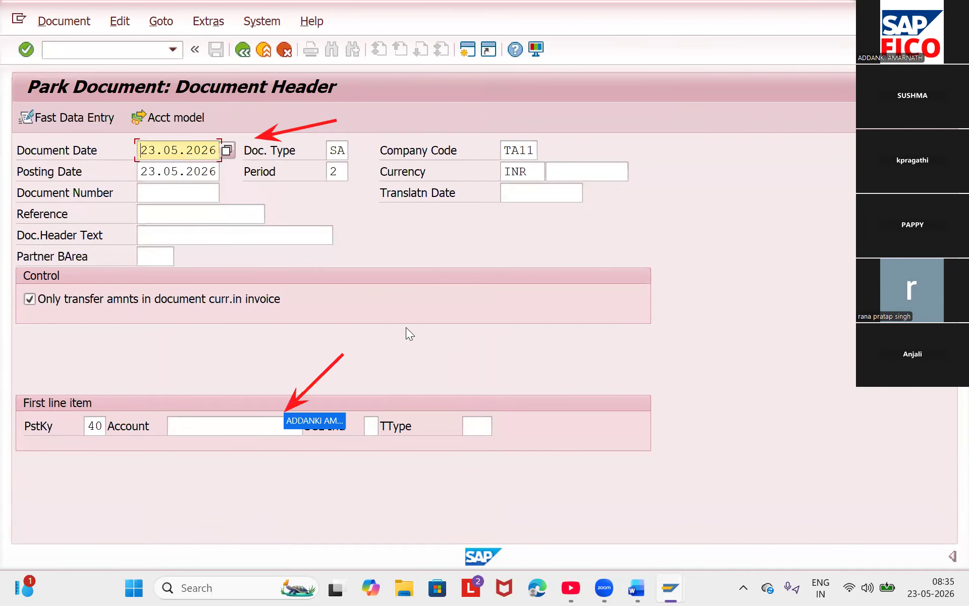
{"action": "key", "text": "Return"}
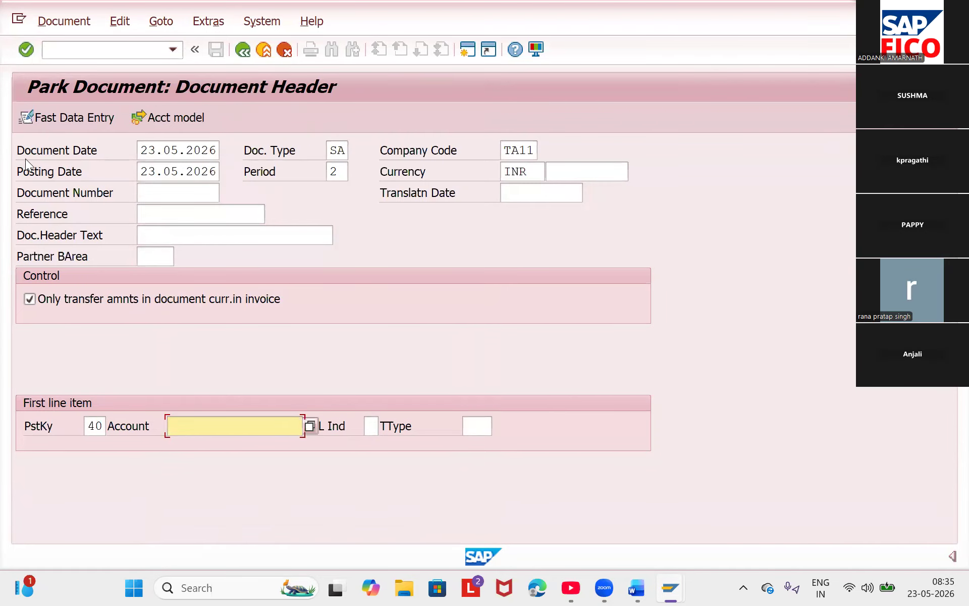
{"action": "key", "text": "F4"}
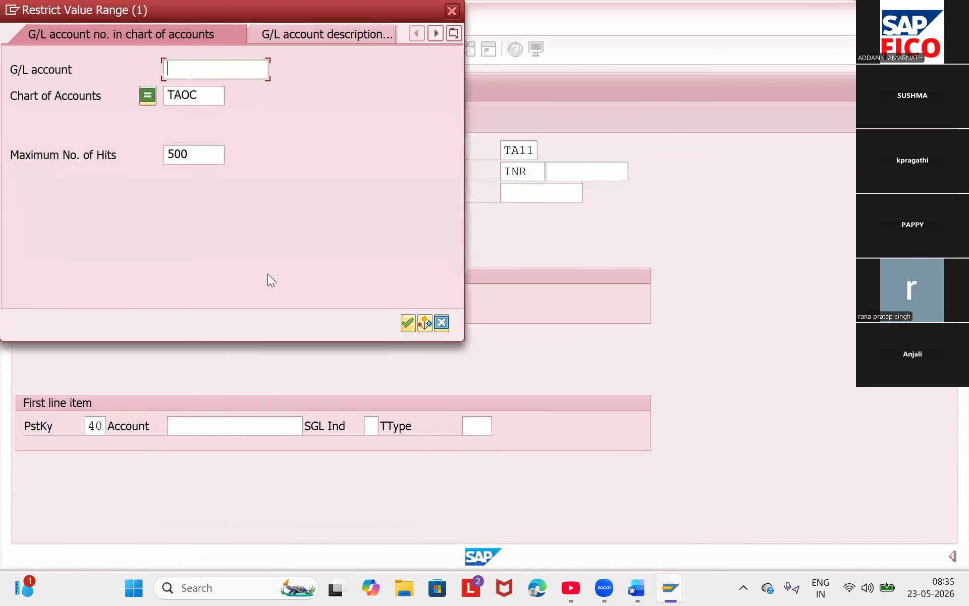
{"action": "key", "text": "Return"}
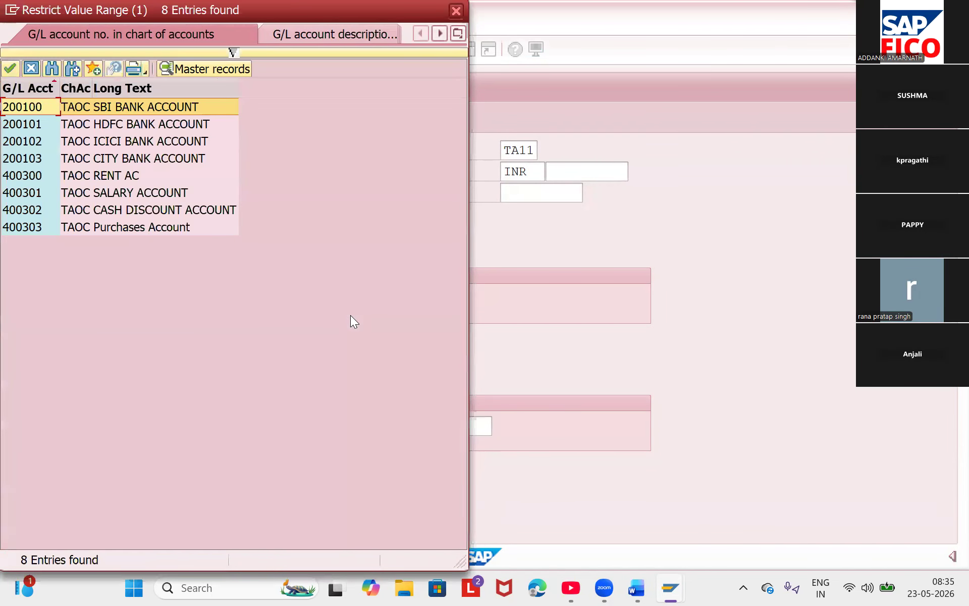
{"action": "key", "text": "Down"}
{"action": "key", "text": "Down"}
{"action": "key", "text": "Down"}
{"action": "key", "text": "Down"}
{"action": "key", "text": "Return"}
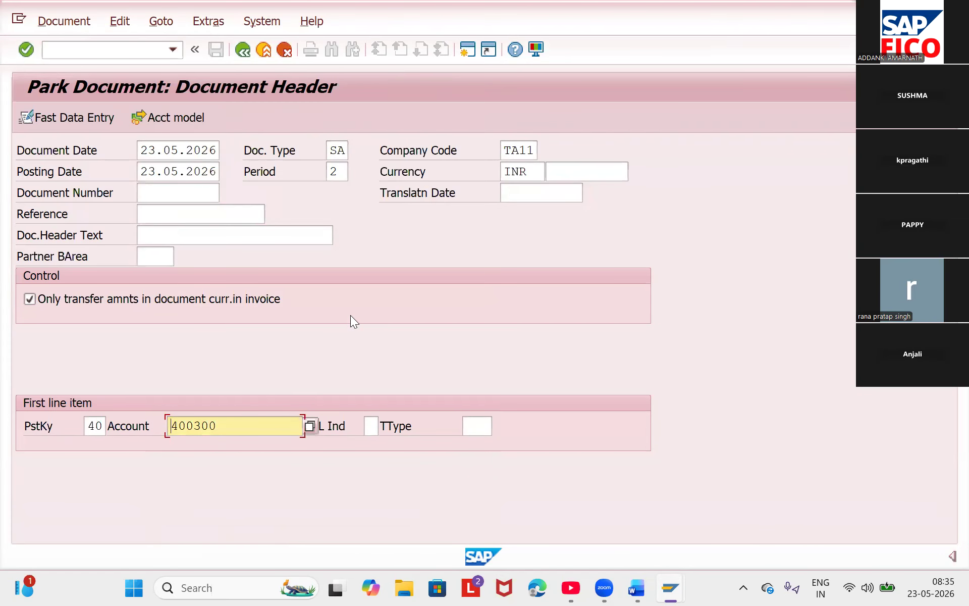
{"action": "key", "text": "Return"}
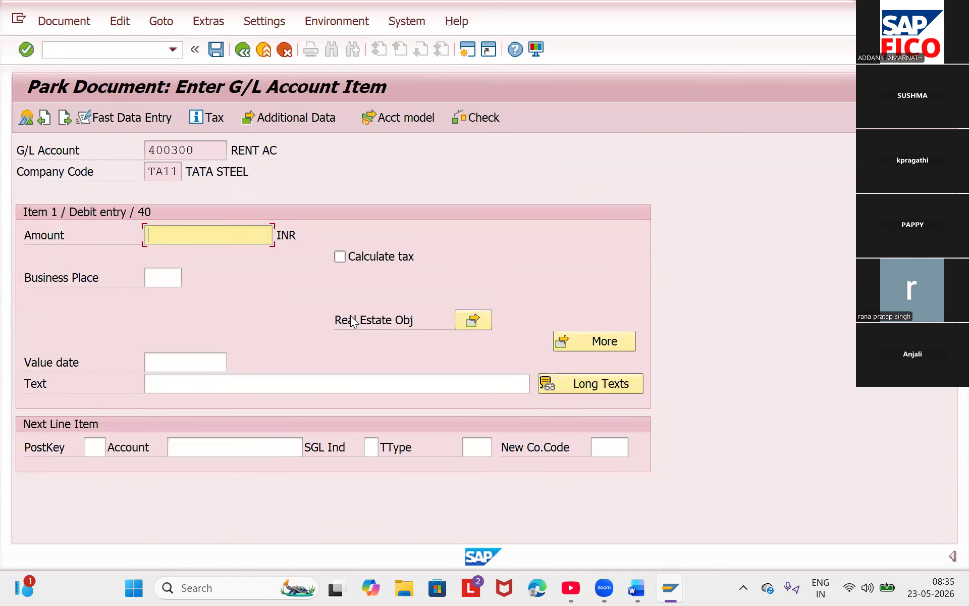
- Give the rent debit item an amount of 10000 INR and the text RENT PAID
{"action": "type", "text": "2"}
{"action": "key", "text": "BackSpace"}
{"action": "type", "text": "1"}
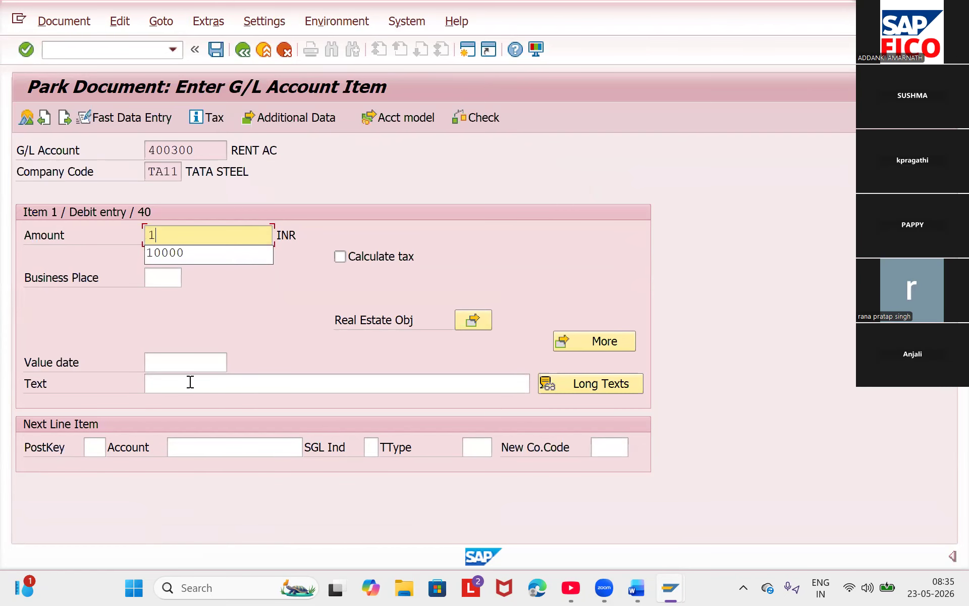
{"action": "type", "text": "000"}
{"action": "key", "text": "Down"}
{"action": "key", "text": "Return"}
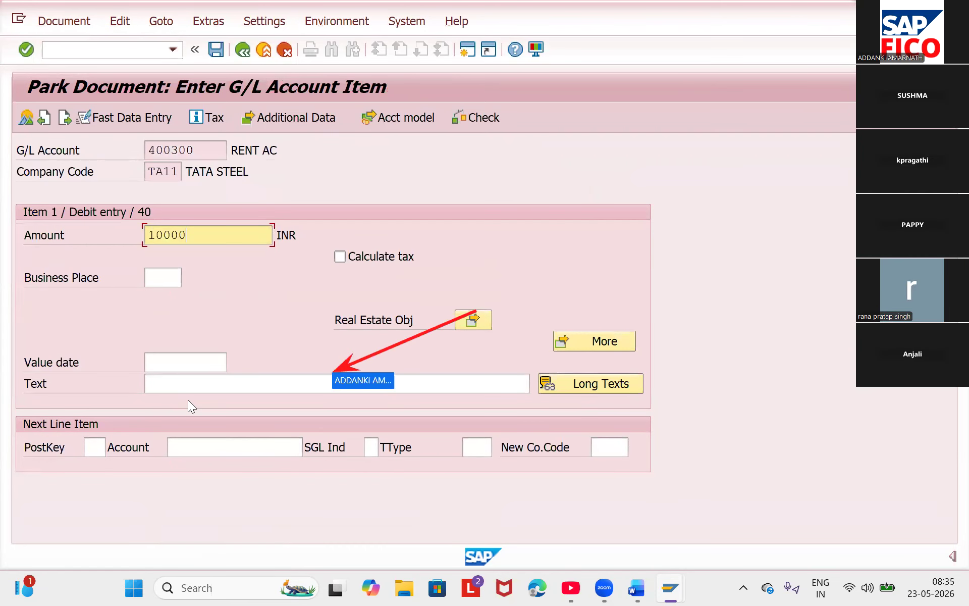
{"action": "left_click", "coordinate": [187, 398]}
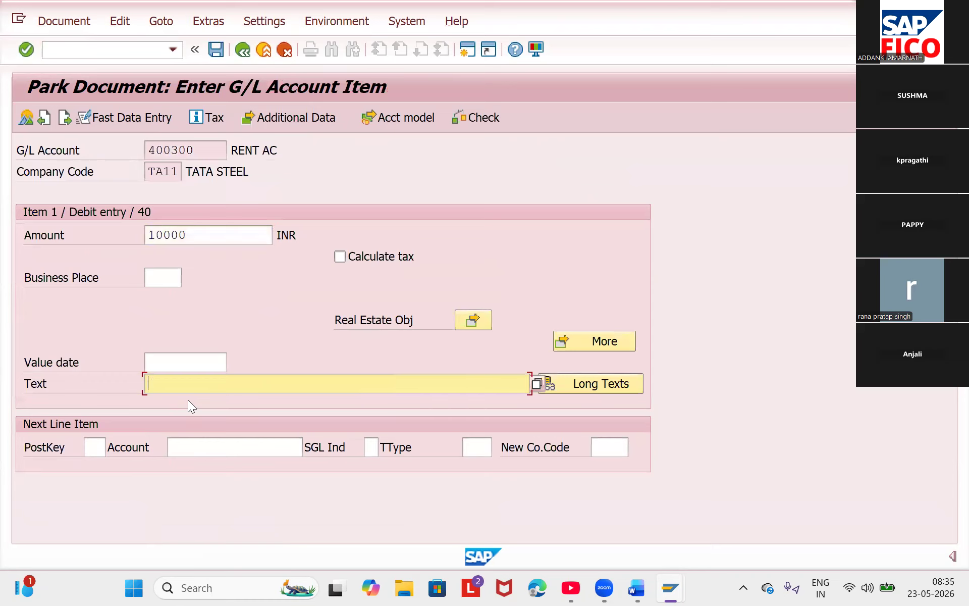
{"action": "type", "text": "R"}
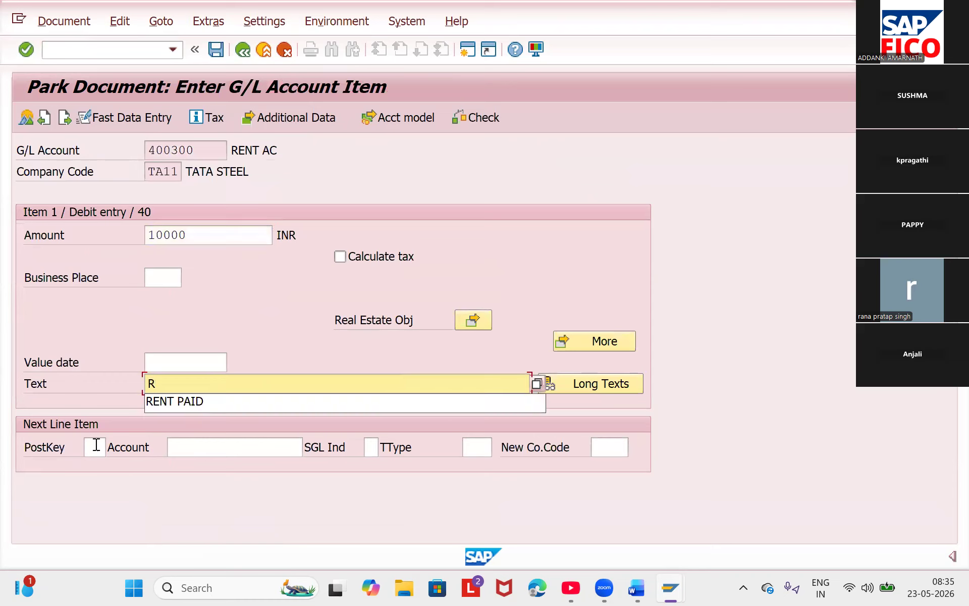
{"action": "key", "text": "Down"}
{"action": "key", "text": "Return"}
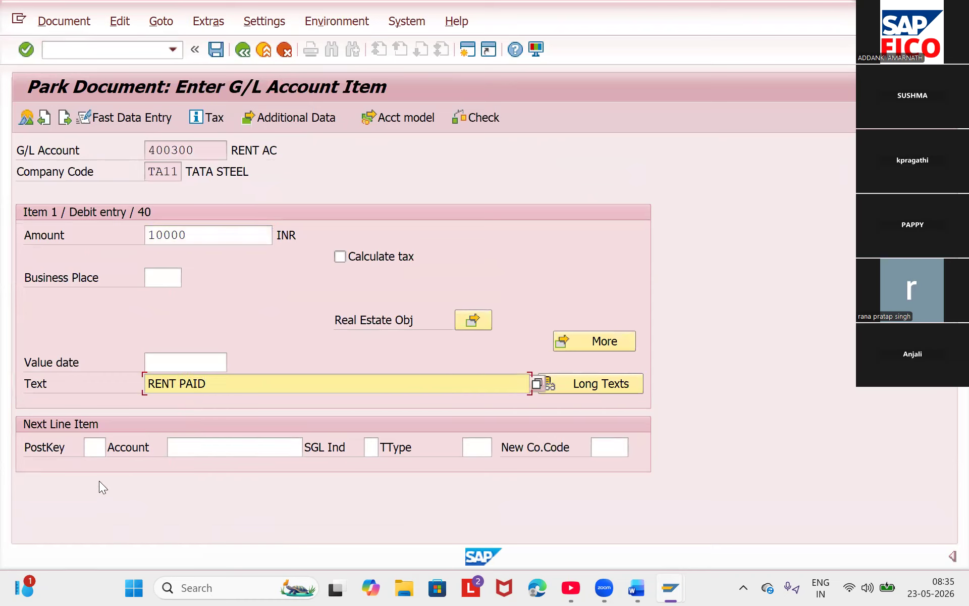
- Add the next line item with posting key 50 and CITY BANK ACCOUNT from chart of accounts TAOC
{"action": "key", "text": "Tab"}
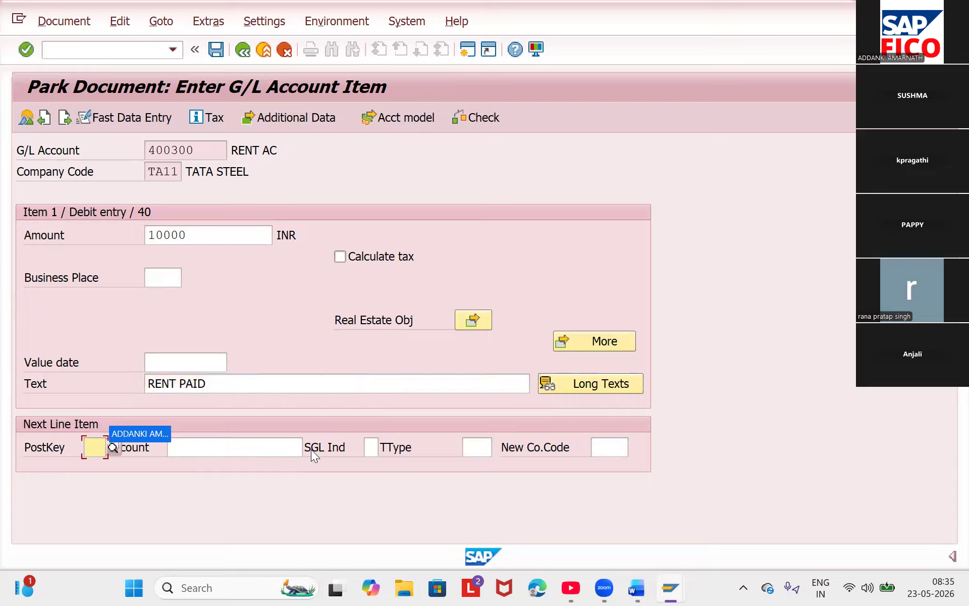
{"action": "type", "text": "50"}
{"action": "key", "text": "Down"}
{"action": "key", "text": "Return"}
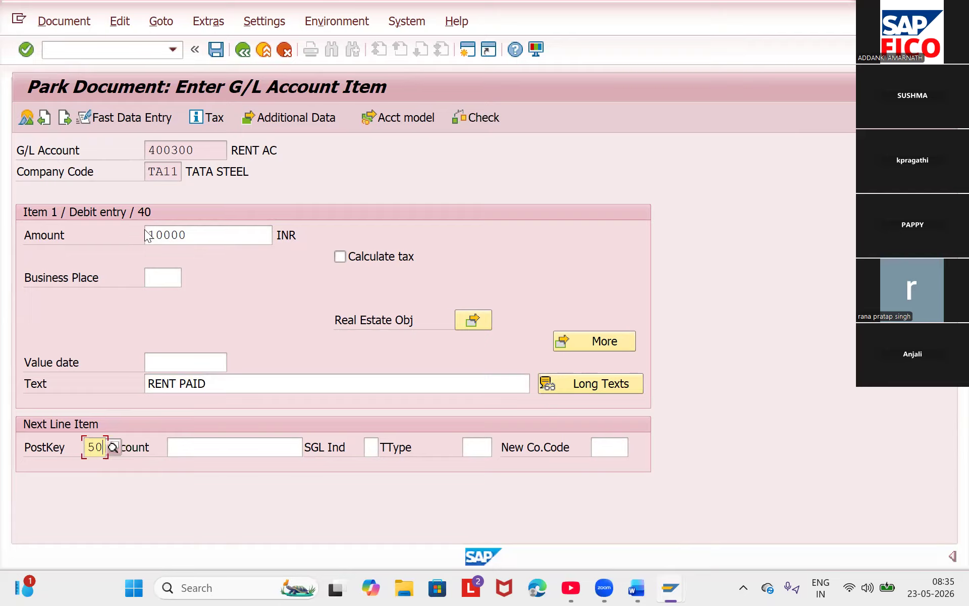
{"action": "key", "text": "F4"}
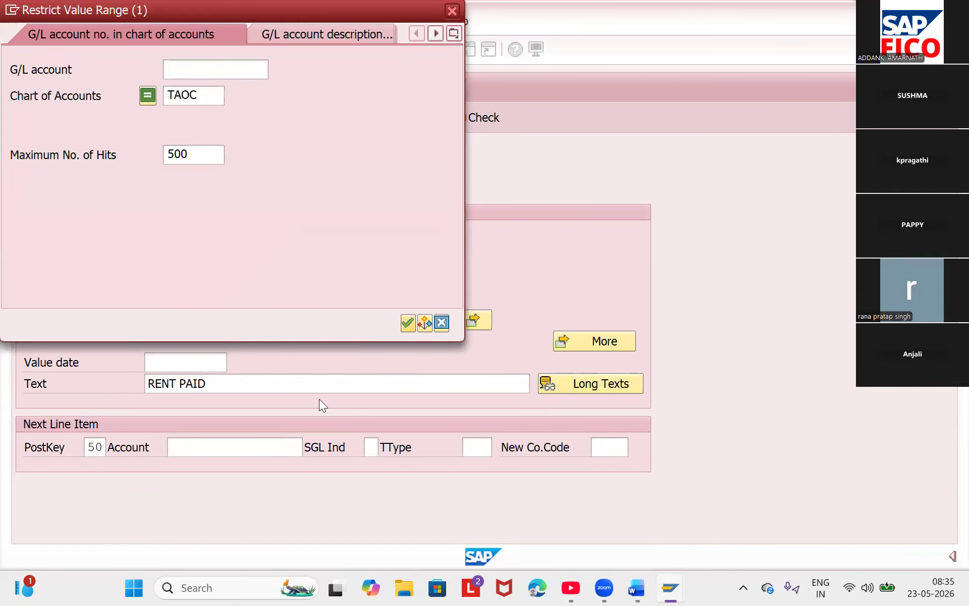
{"action": "key", "text": "Return"}
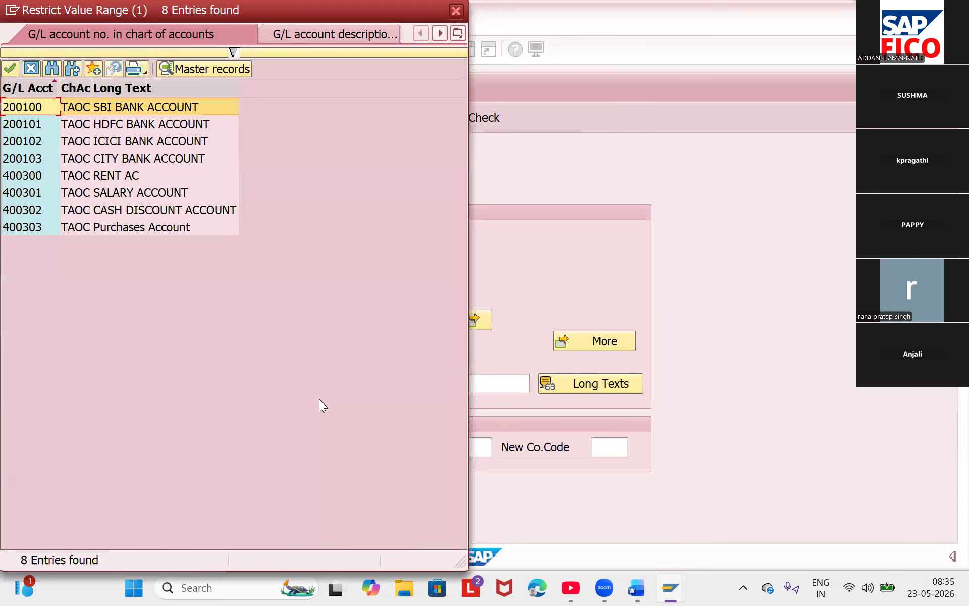
{"action": "key", "text": "Down"}
{"action": "key", "text": "Down"}
{"action": "key", "text": "Down"}
{"action": "key", "text": "Return"}
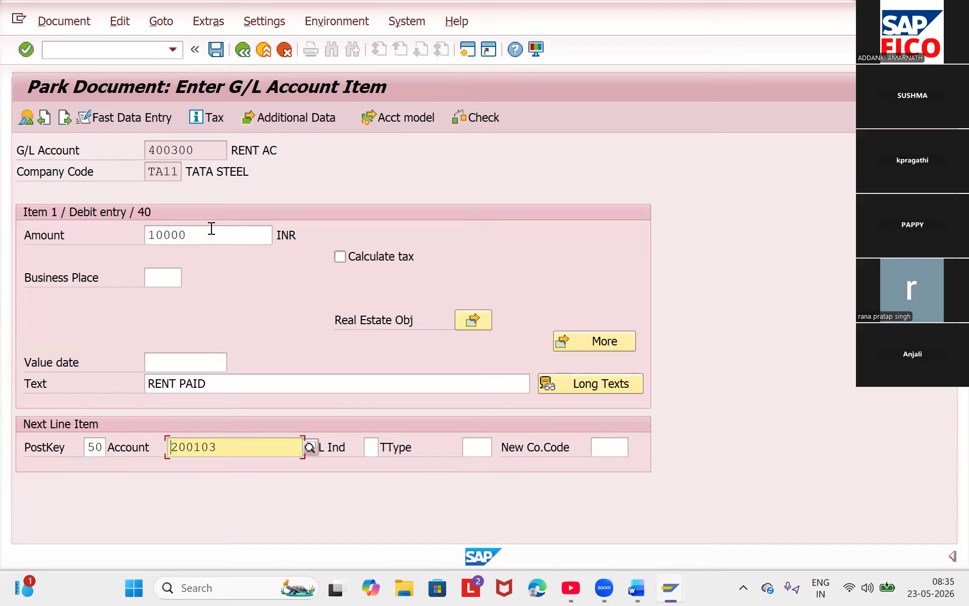
{"action": "key", "text": "Return"}
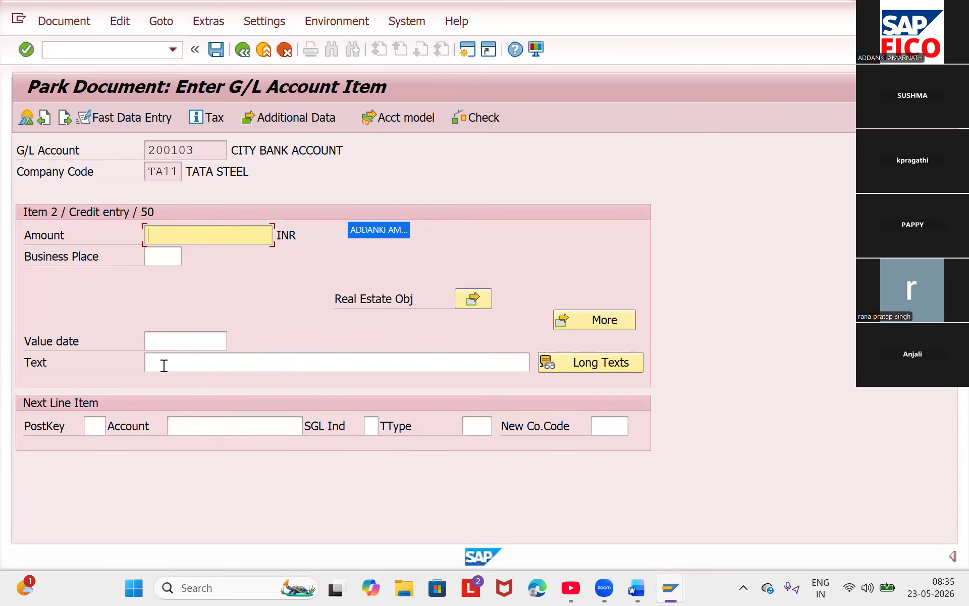
- Fill the City Bank credit item with * as the amount and + as the text to copy the rent item's values
{"action": "type", "text": "*"}
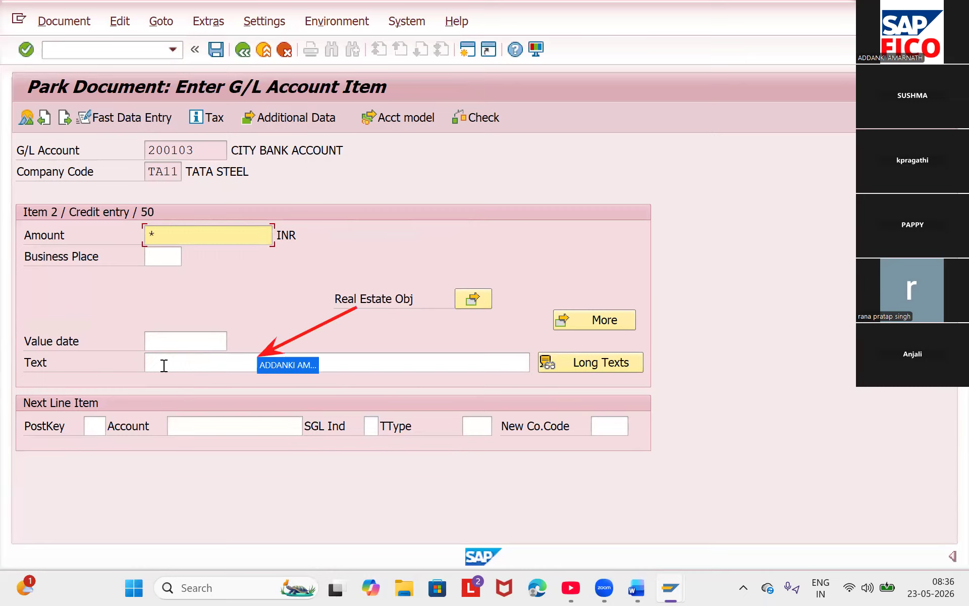
{"action": "left_click", "coordinate": [164, 365]}
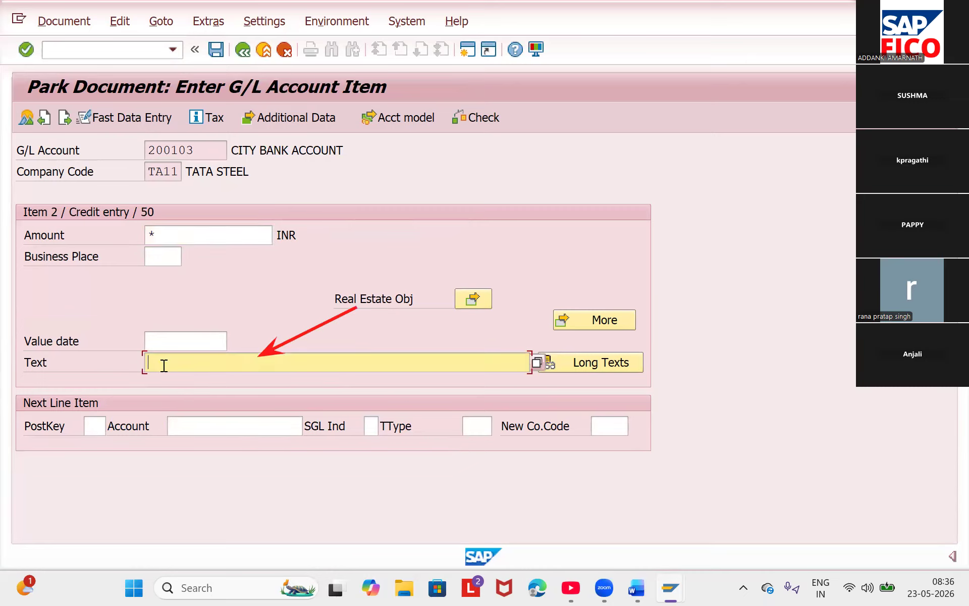
{"action": "type", "text": "+"}
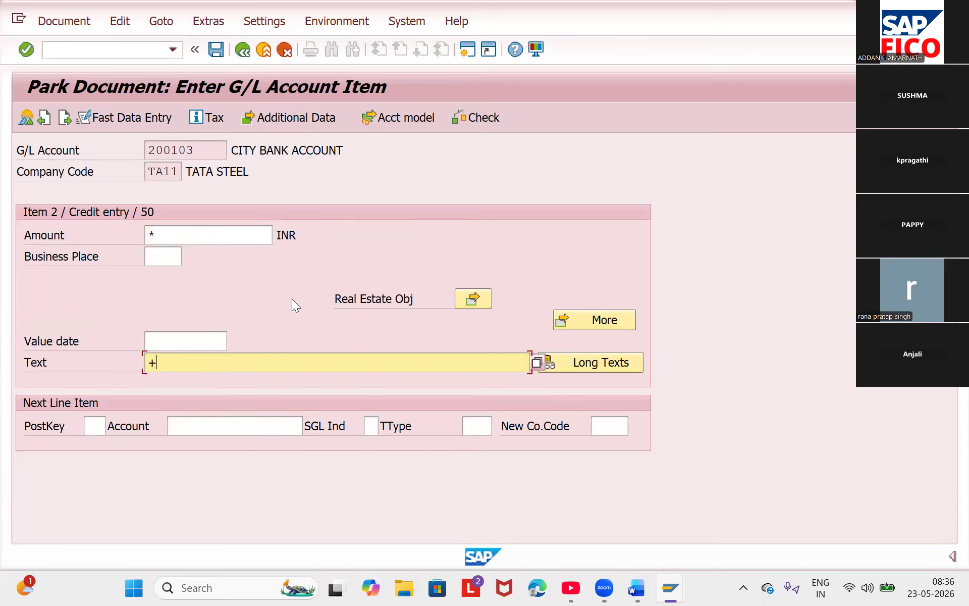
{"action": "key", "text": "Return"}
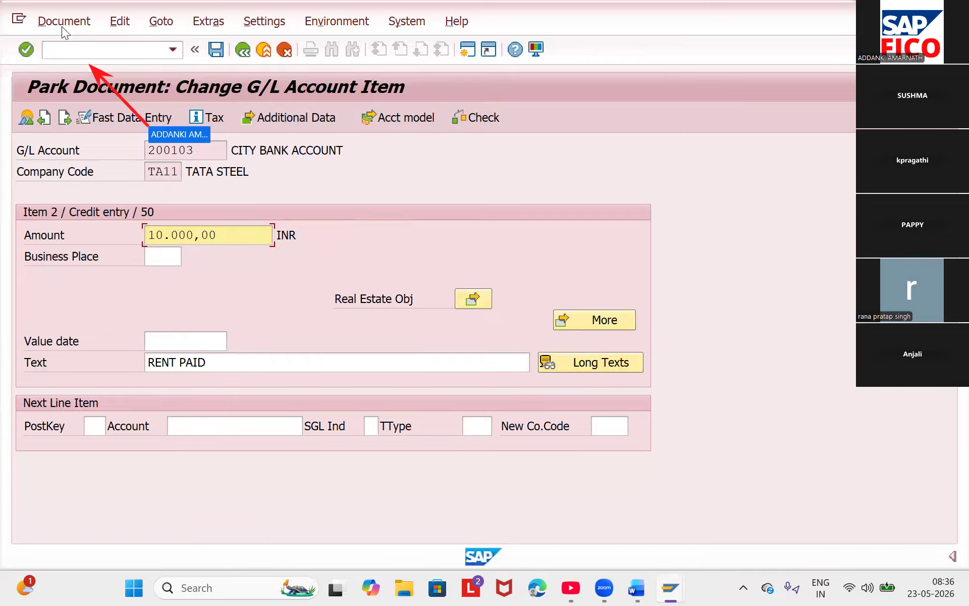
- Park the rent document and date a new parked document 23.05.2026
{"action": "left_click", "coordinate": [62, 26]}
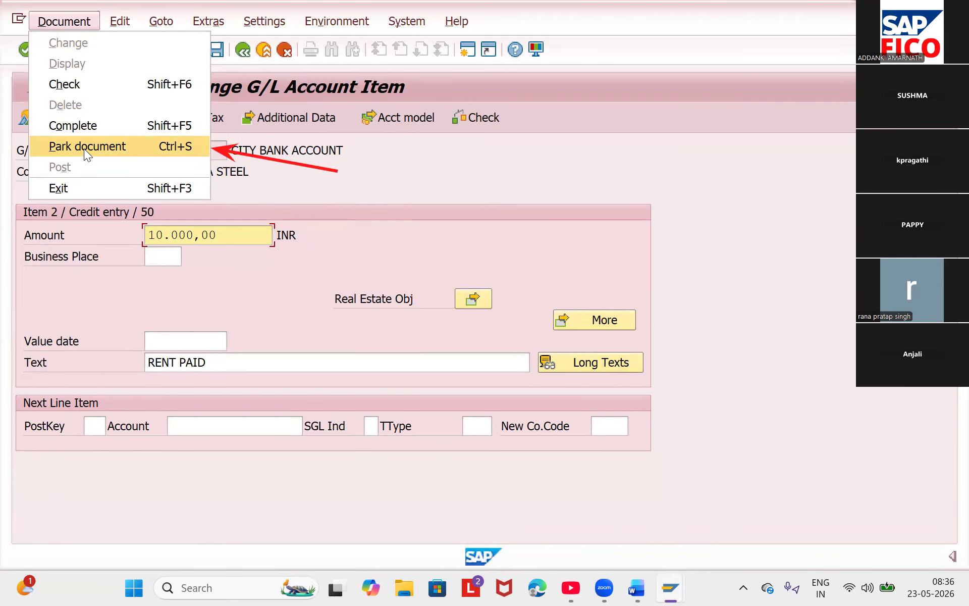
{"action": "left_click", "coordinate": [83, 149]}
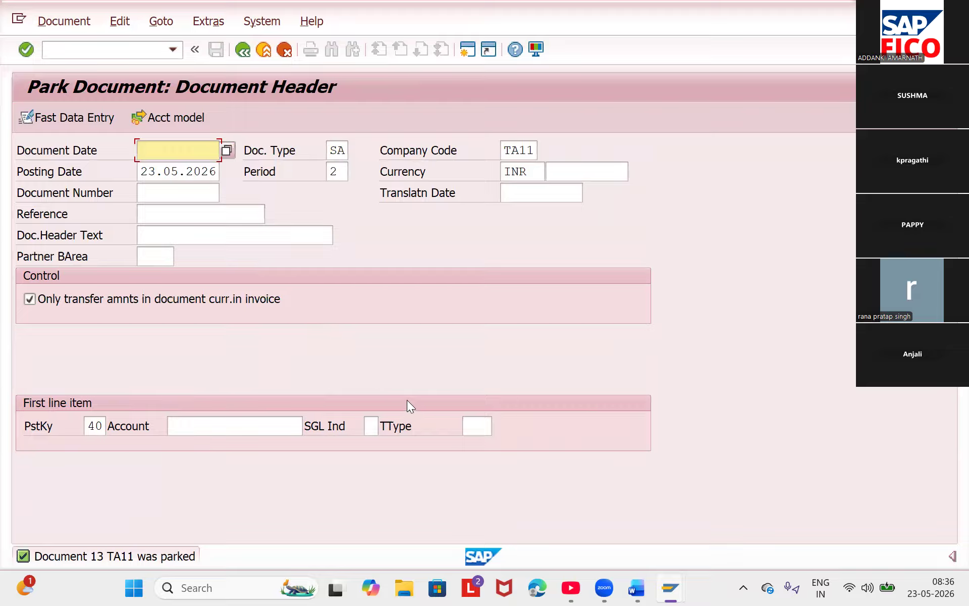
{"action": "key", "text": "F4"}
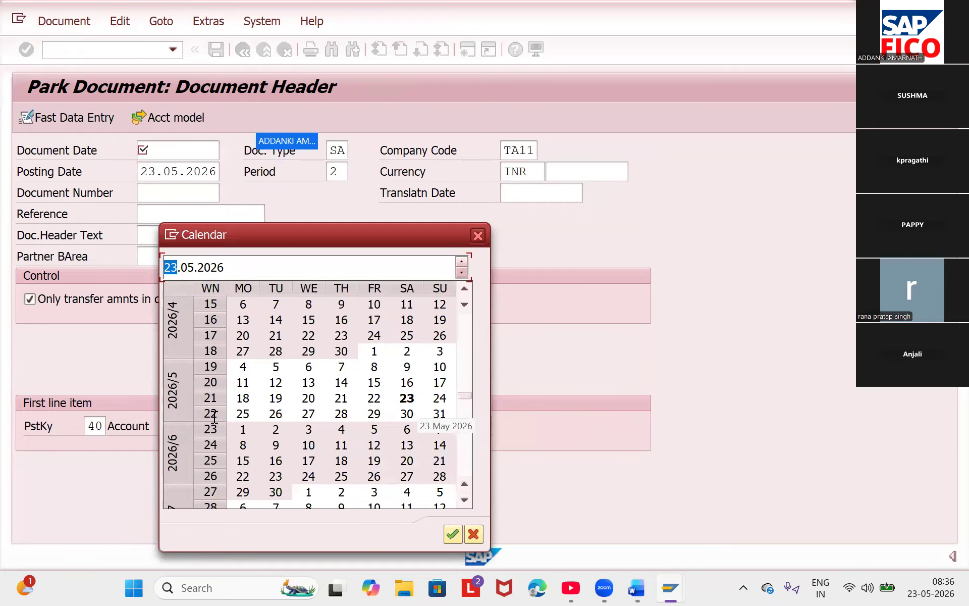
{"action": "key", "text": "Return"}
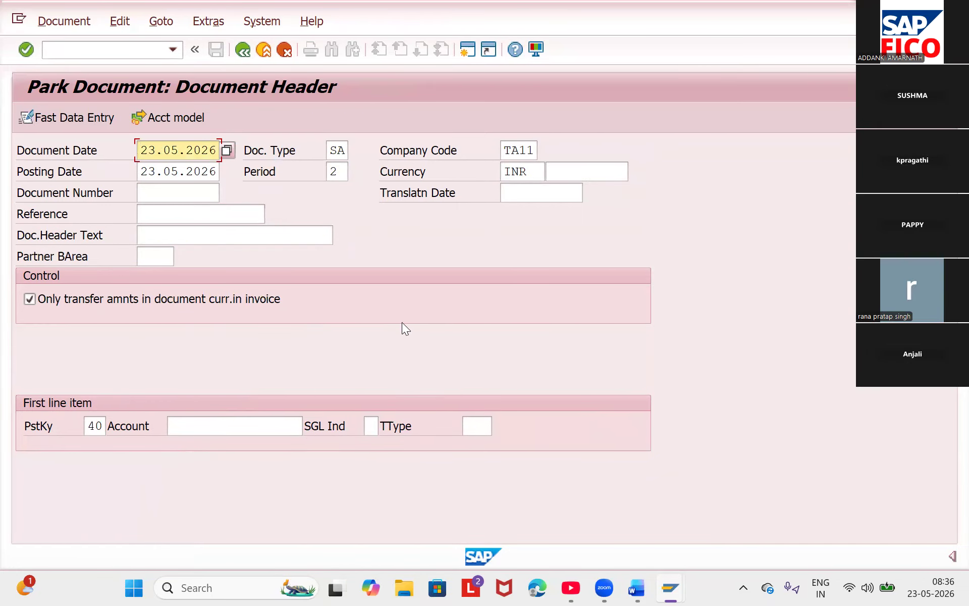
{"action": "key", "text": "Return"}
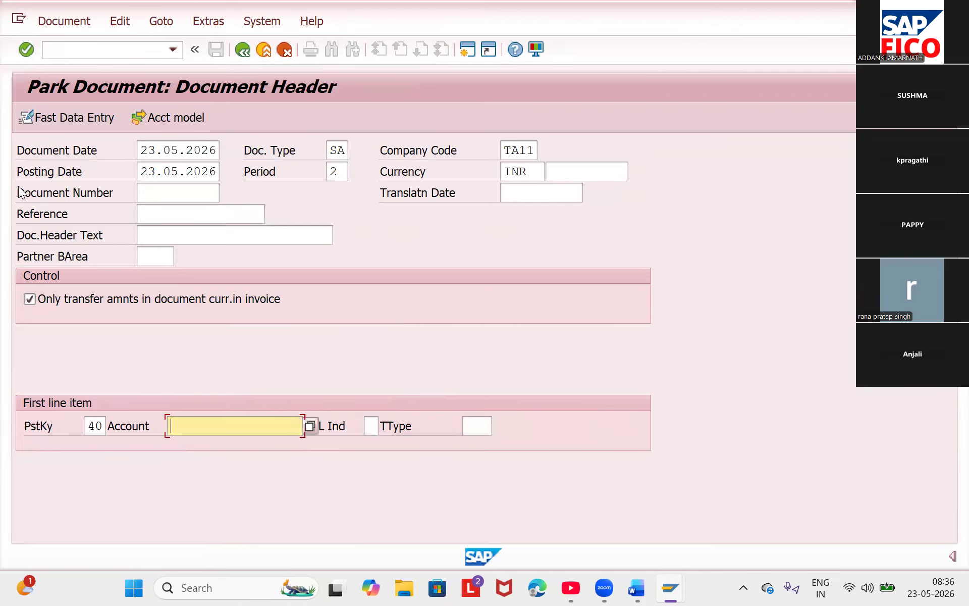
- Enter SALARY ACCOUNT from chart of accounts TAOC as the first line item's account with posting key 40
{"action": "key", "text": "F4"}
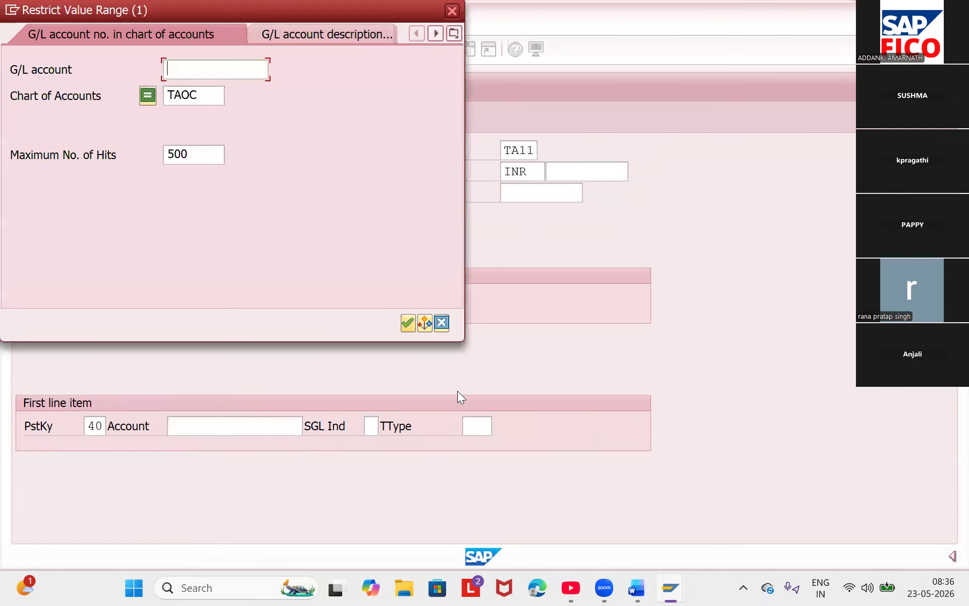
{"action": "key", "text": "Return"}
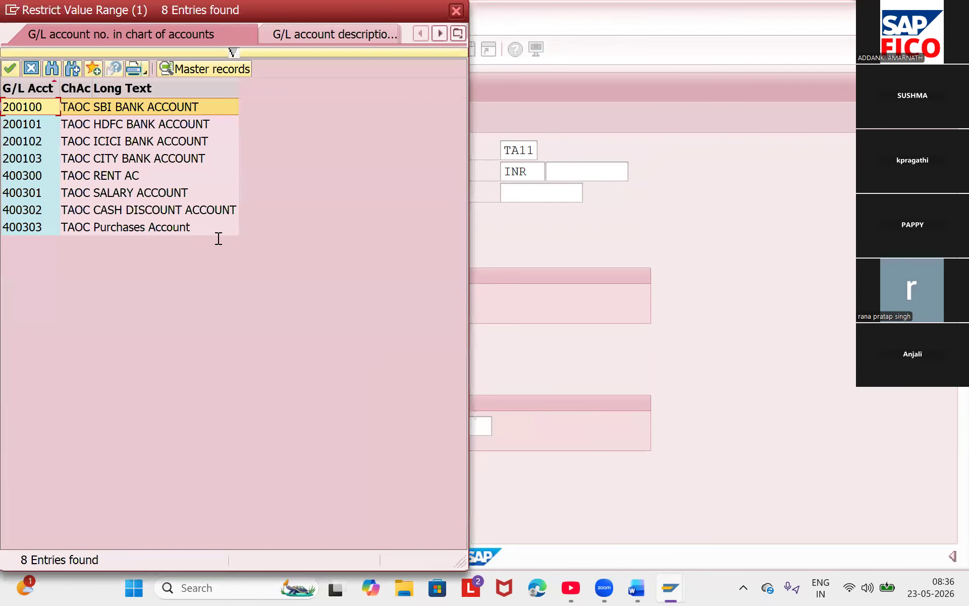
{"action": "key", "text": "Down"}
{"action": "key", "text": "Down"}
{"action": "key", "text": "Down"}
{"action": "key", "text": "Down"}
{"action": "key", "text": "Down"}
{"action": "key", "text": "Return"}
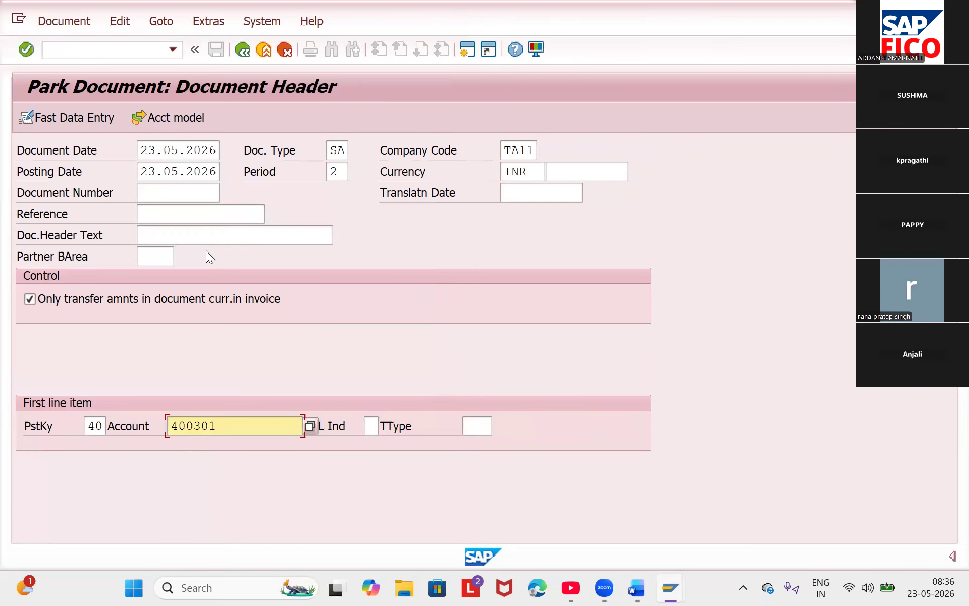
{"action": "key", "text": "Return"}
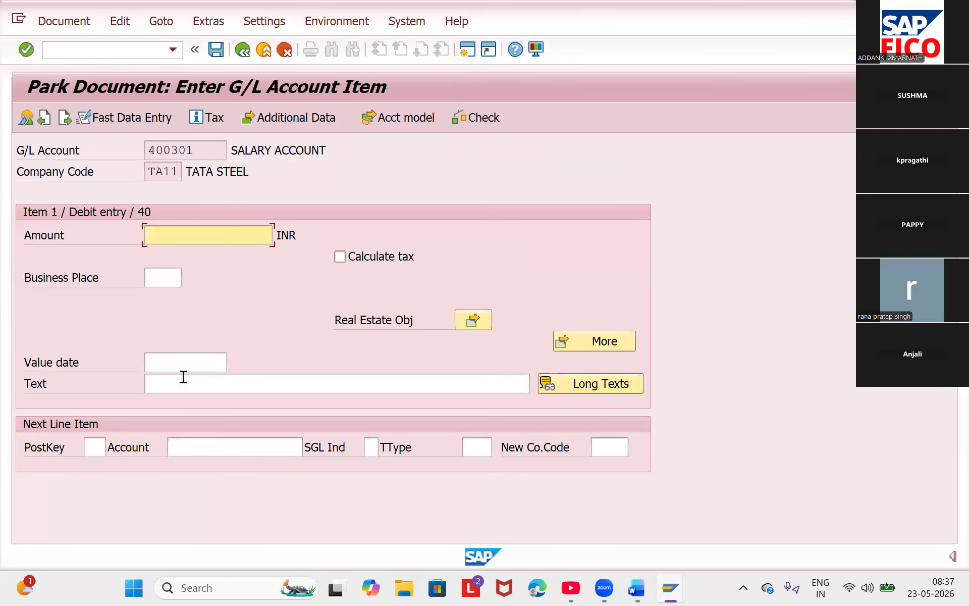
- Give the salary debit item an amount of 20000 INR and the text SALARY PAID
{"action": "type", "text": "20000"}
{"action": "key", "text": "Down"}
{"action": "key", "text": "Down"}
{"action": "key", "text": "Down"}
{"action": "type", "text": "S"}
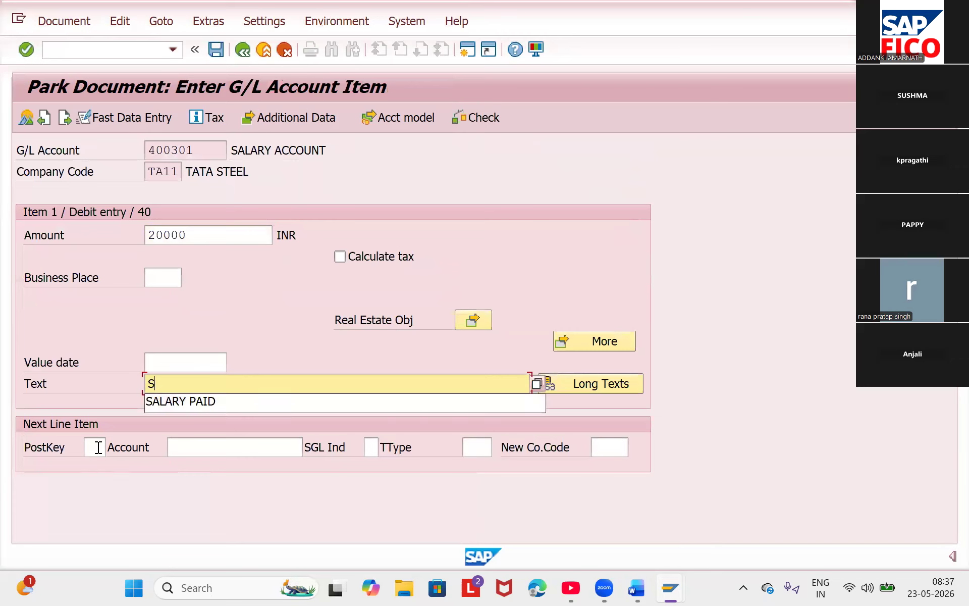
{"action": "key", "text": "Down"}
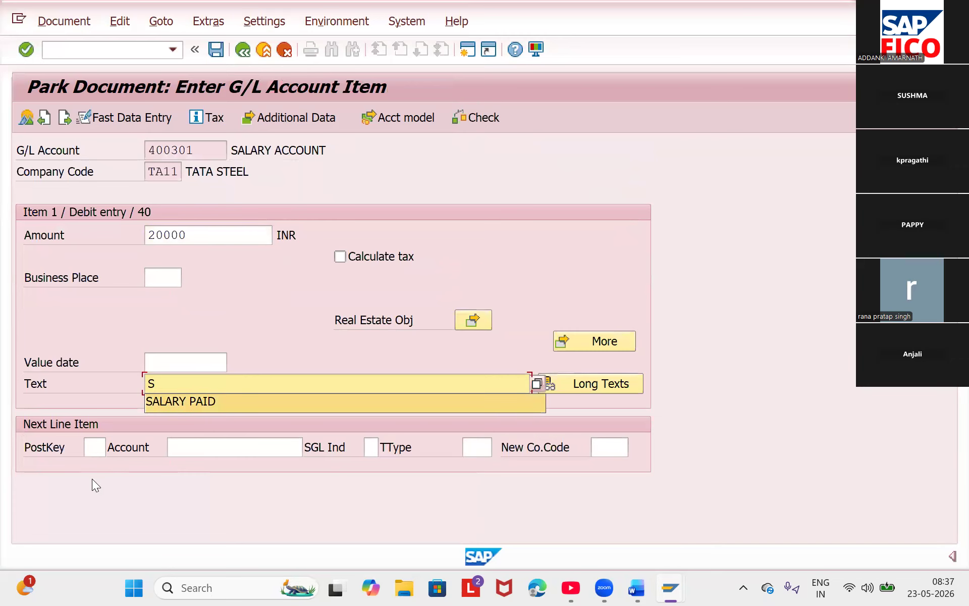
{"action": "key", "text": "Return"}
{"action": "key", "text": "Return"}
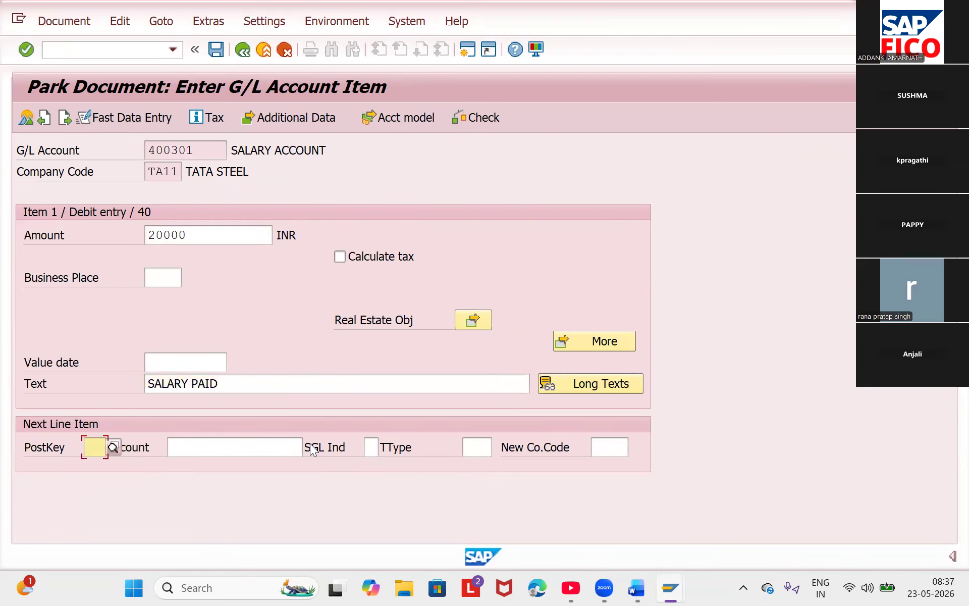
- Add a credit line item to the salary document with posting key 50 and CITY BANK ACCOUNT from chart of accounts TAOC
{"action": "type", "text": "50"}
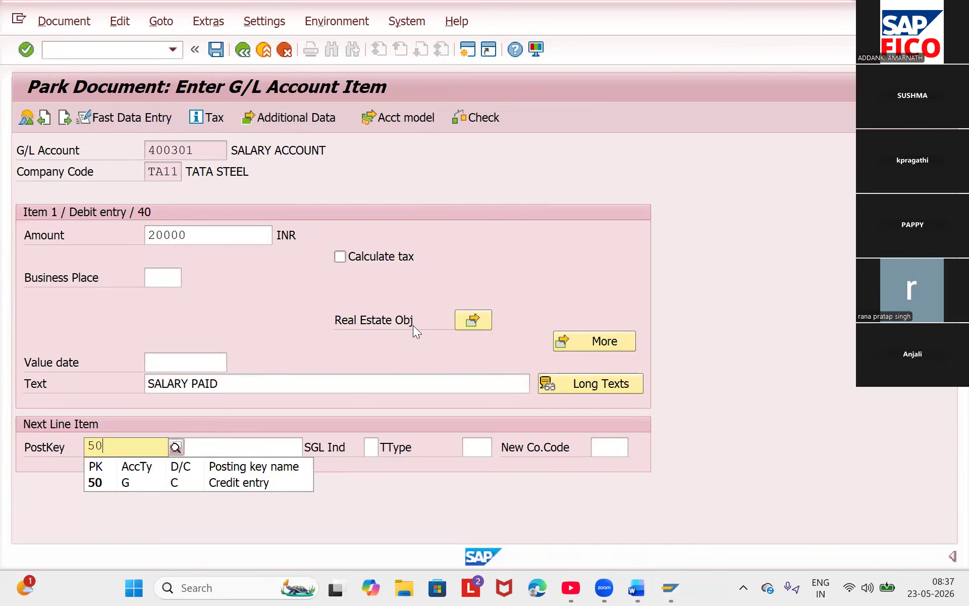
{"action": "key", "text": "Return"}
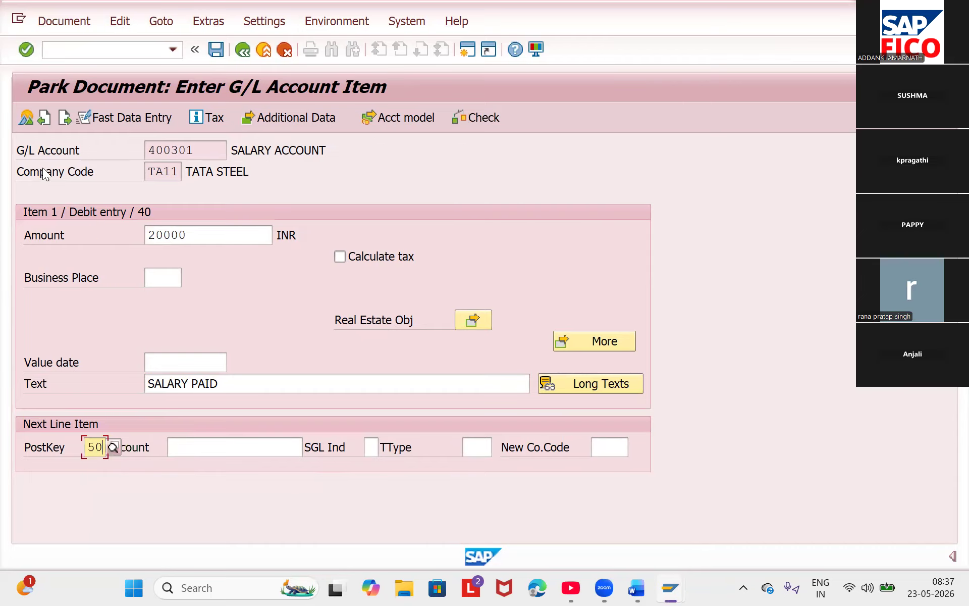
{"action": "key", "text": "F4"}
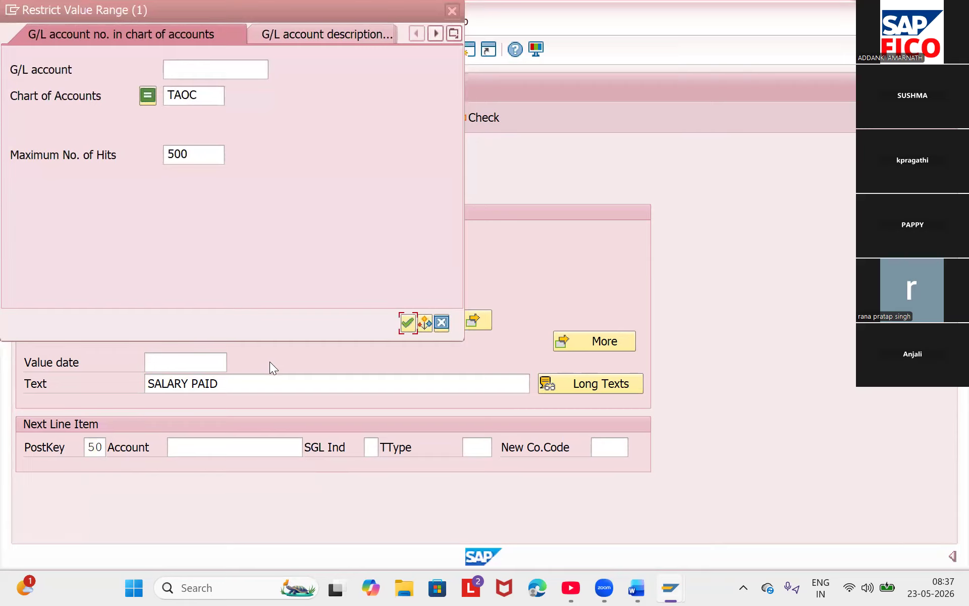
{"action": "key", "text": "Return"}
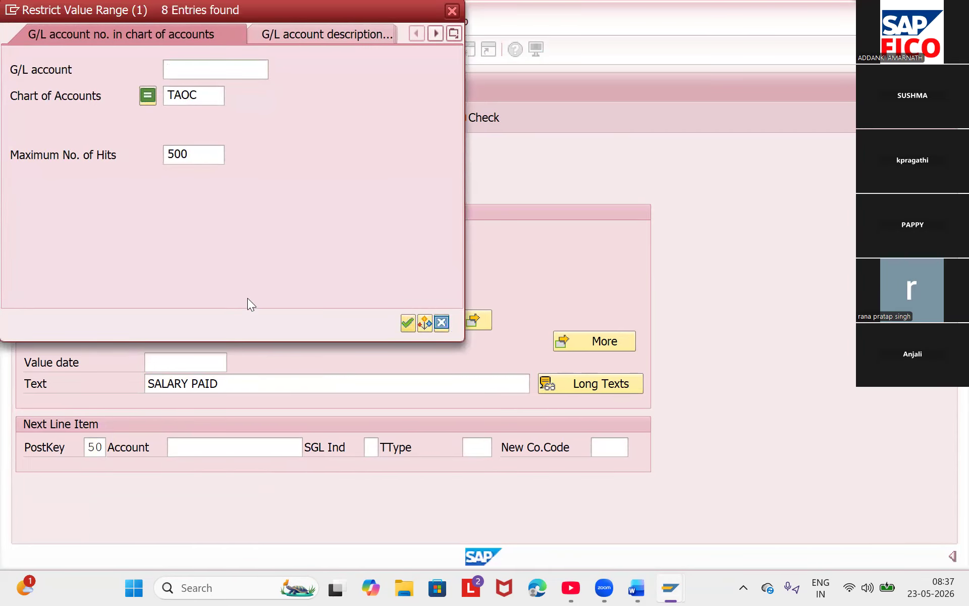
{"action": "key", "text": "Down"}
{"action": "key", "text": "Down"}
{"action": "key", "text": "Down"}
{"action": "key", "text": "Return"}
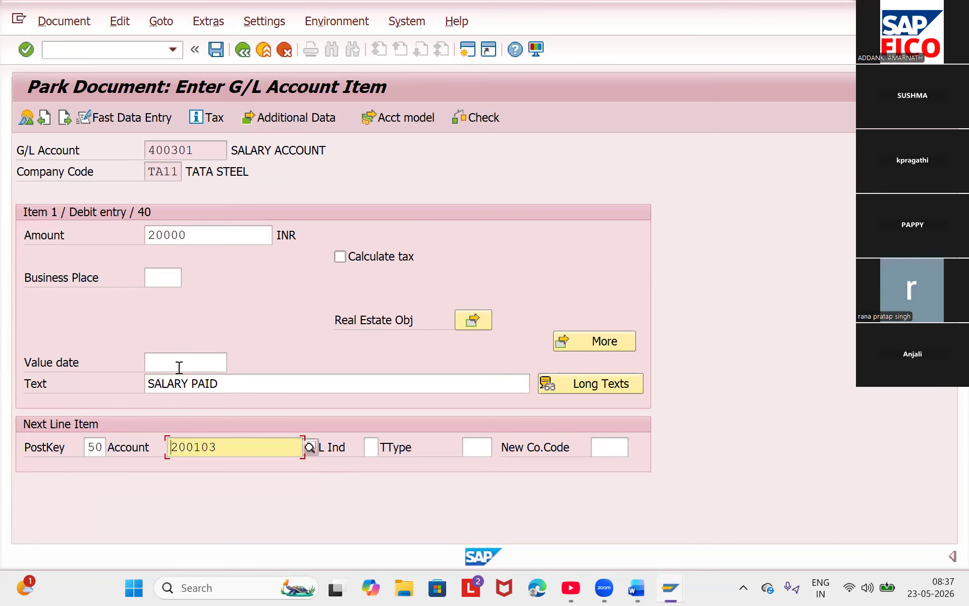
{"action": "key", "text": "Return"}
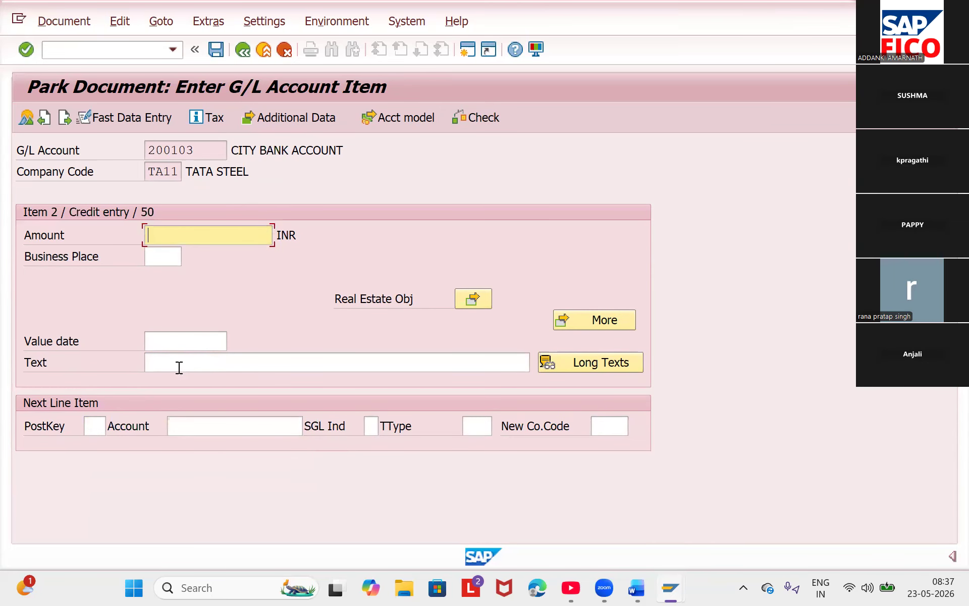
- Copy the salary item's values into the credit item with * as amount and + as text, and park the document
{"action": "type", "text": "*"}
{"action": "left_click", "coordinate": [179, 368]}
{"action": "type", "text": "+"}
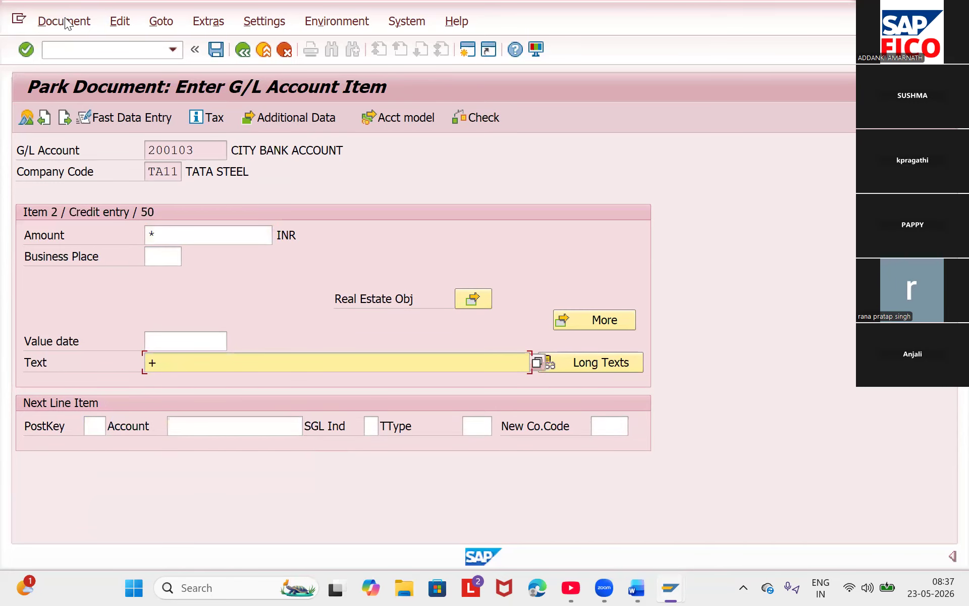
{"action": "key", "text": "Return"}
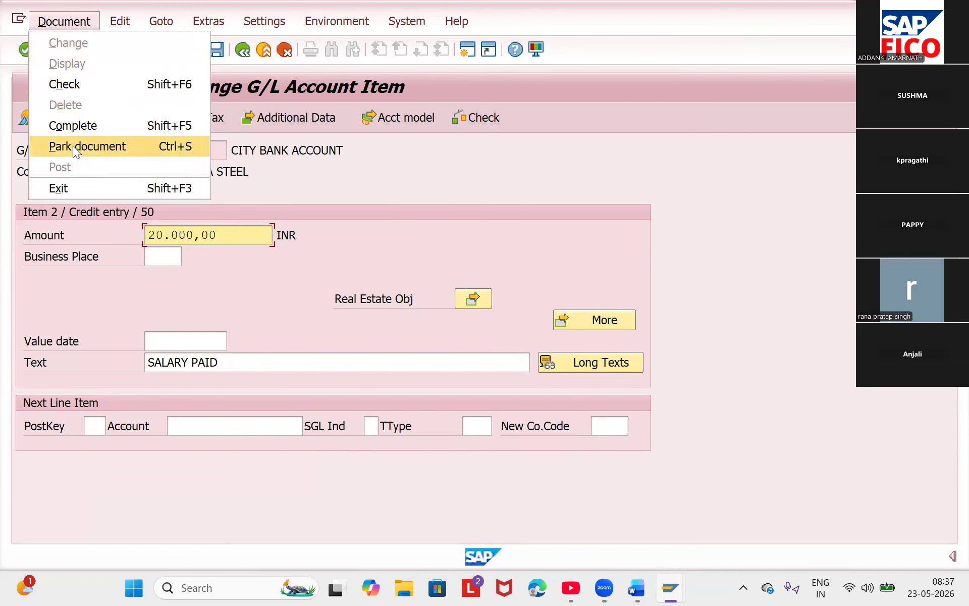
{"action": "left_click", "coordinate": [74, 149]}
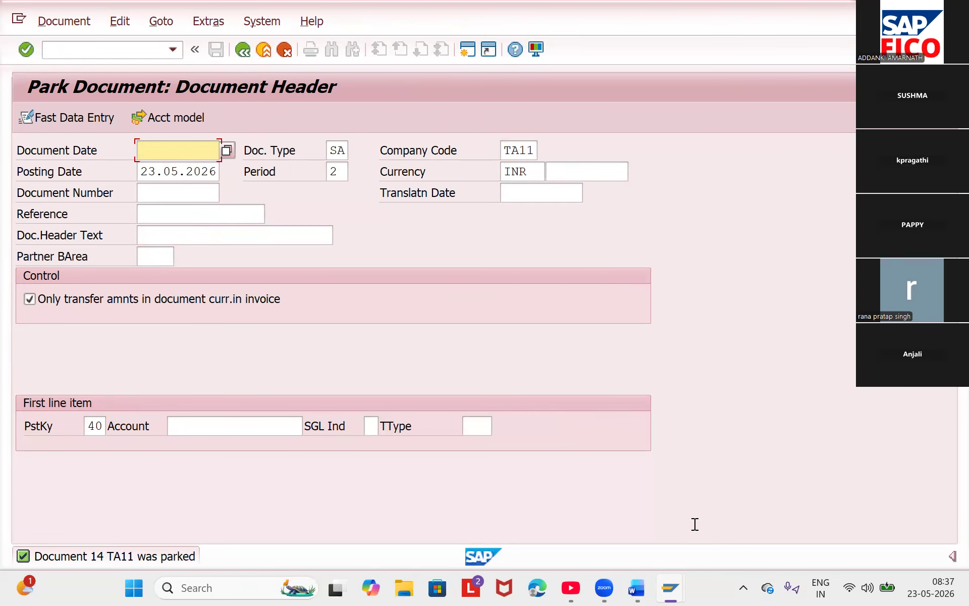
- Switch to the GL and Posting Types notes in Word, look up the park document display transaction, and return to SAP
{"action": "left_click", "coordinate": [637, 588]}
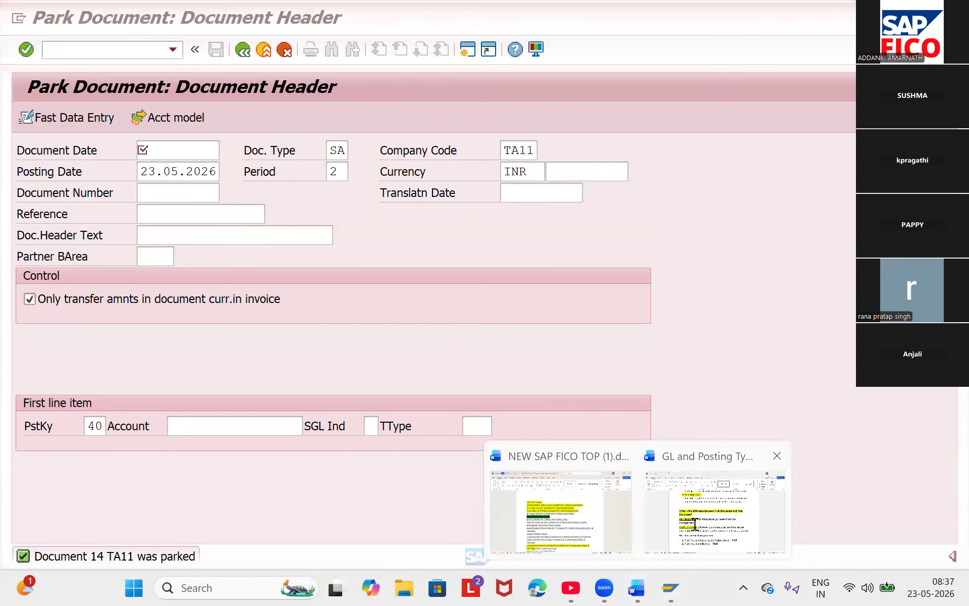
{"action": "left_click", "coordinate": [695, 525]}
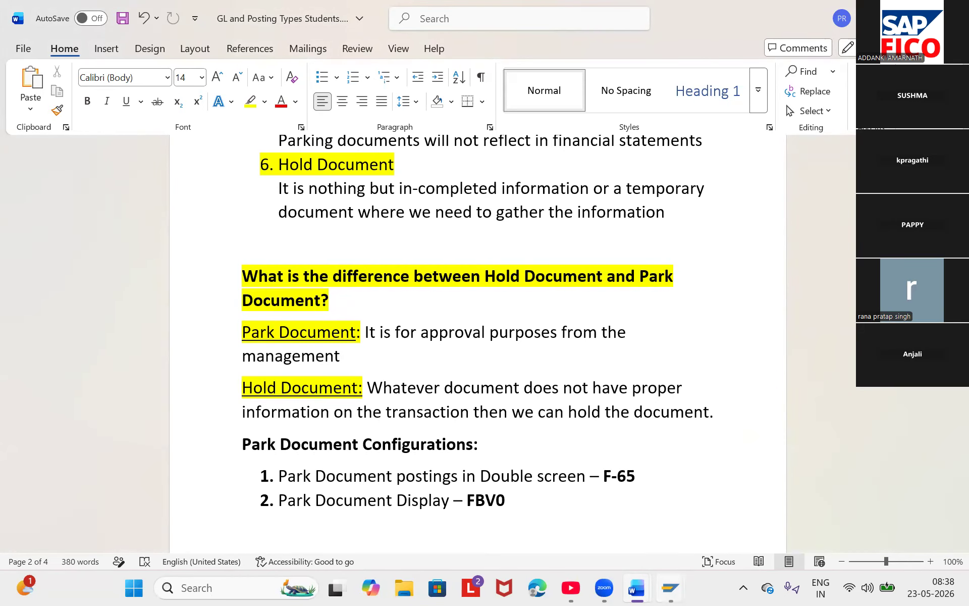
{"action": "mouse_move", "coordinate": [670, 588]}
{"action": "left_click", "coordinate": [706, 455]}
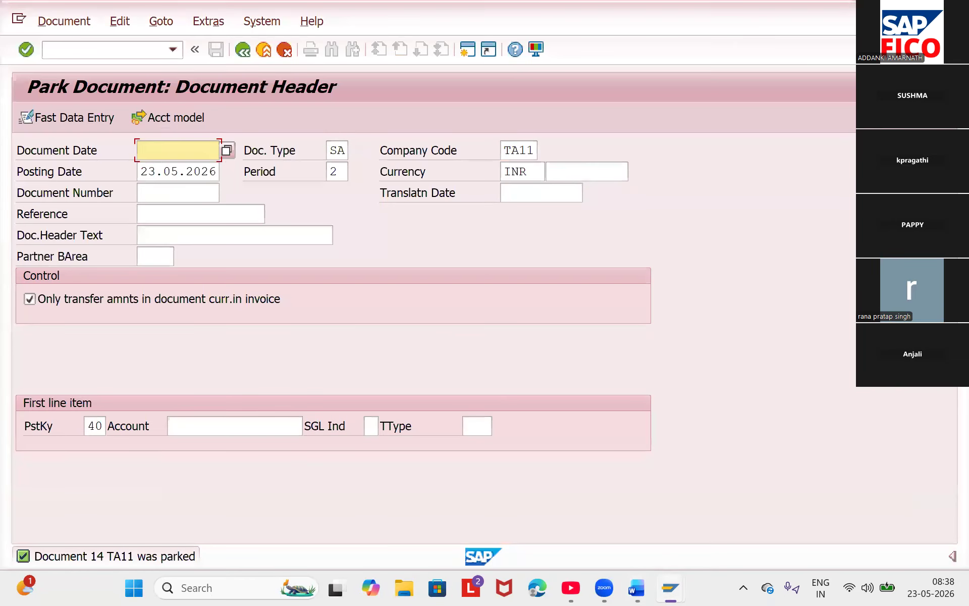
- Open transaction FBV0 and list the parked documents for company code TA11 and fiscal year 2026
{"action": "left_click", "coordinate": [100, 51]}
{"action": "type", "text": "/NFBV"}
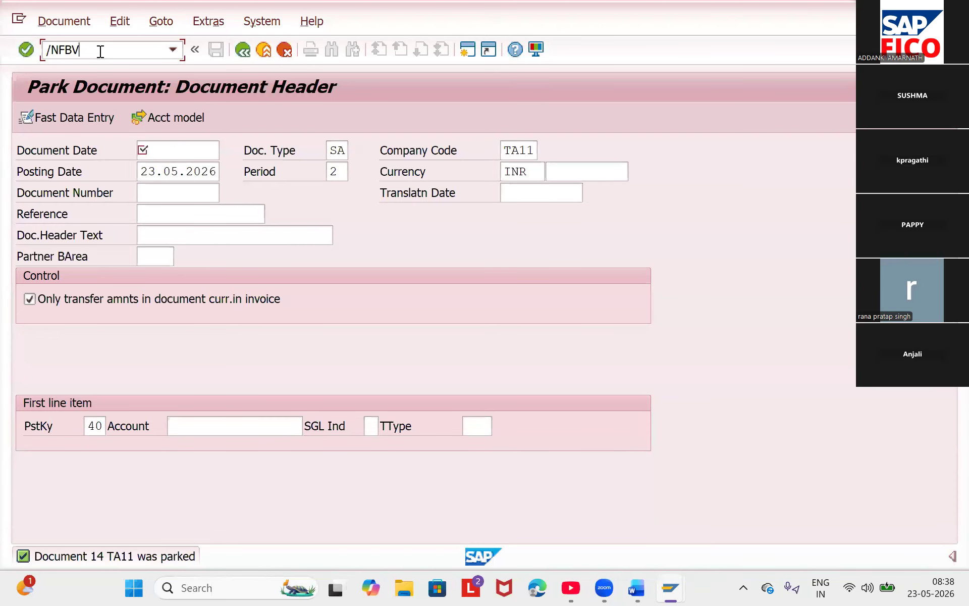
{"action": "type", "text": "0"}
{"action": "key", "text": "Return"}
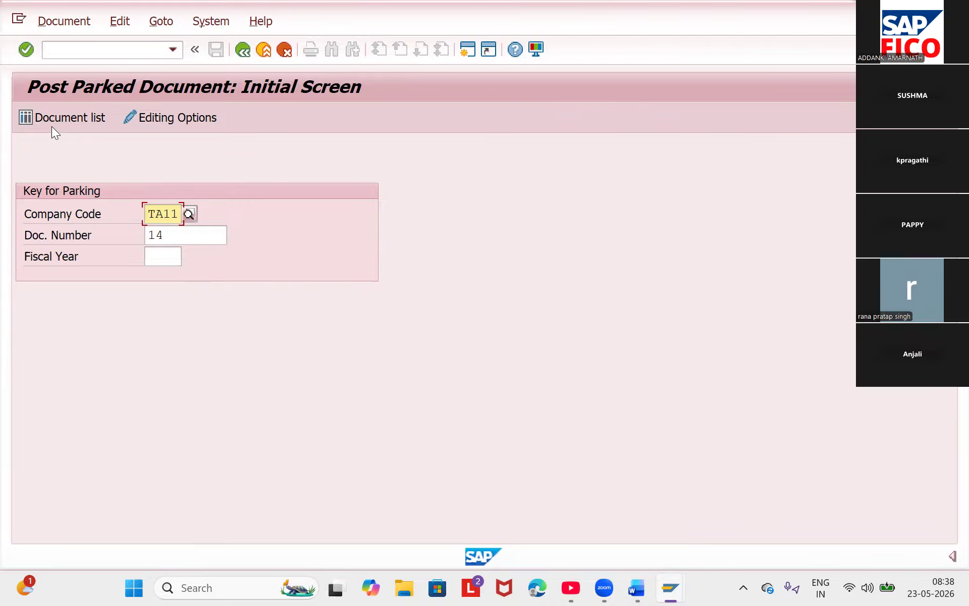
{"action": "left_click", "coordinate": [25, 122]}
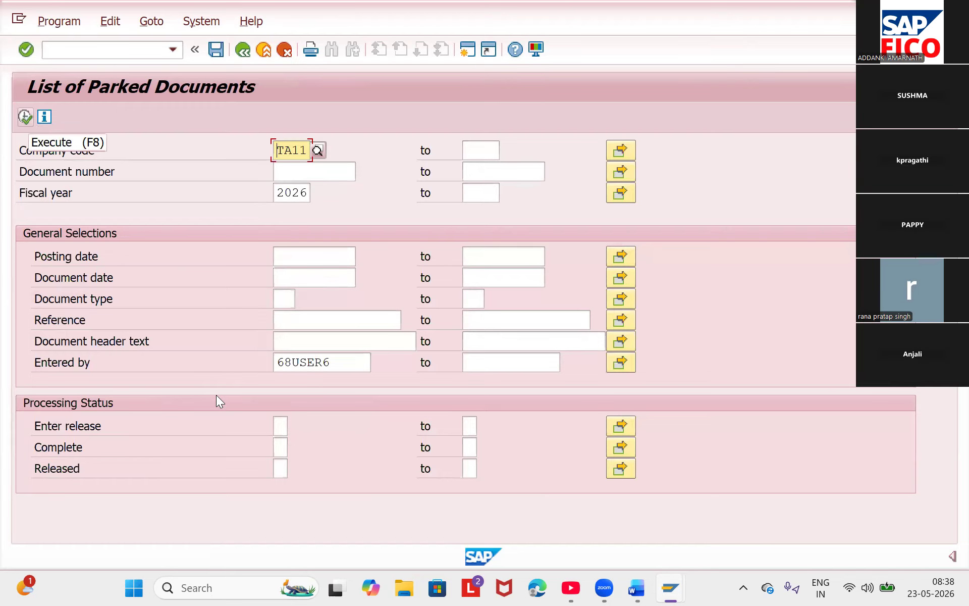
{"action": "key", "text": "F8"}
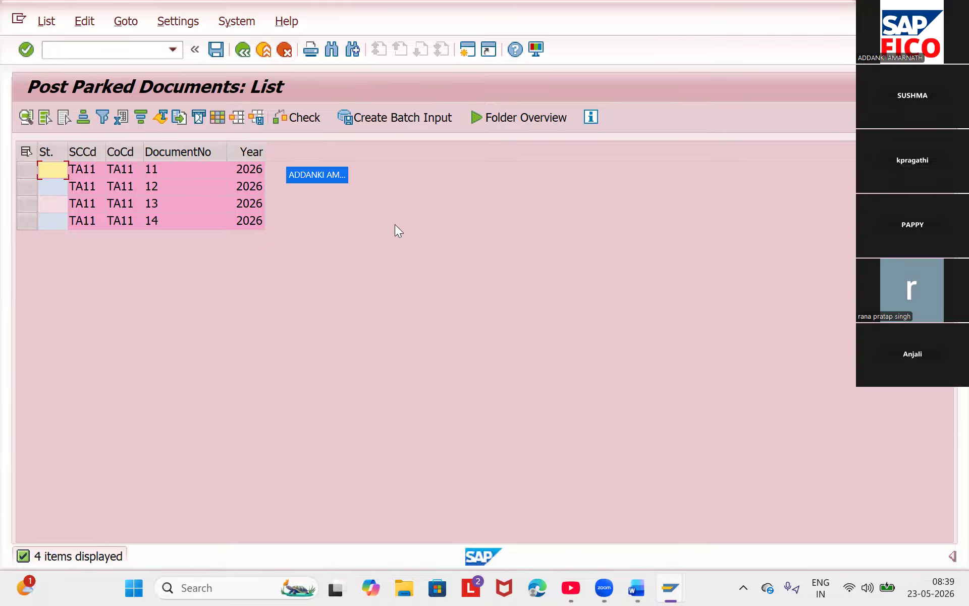
- Open parked document 11 from the list and post it
{"action": "key", "text": "Right"}
{"action": "key", "text": "Right"}
{"action": "key", "text": "Right"}
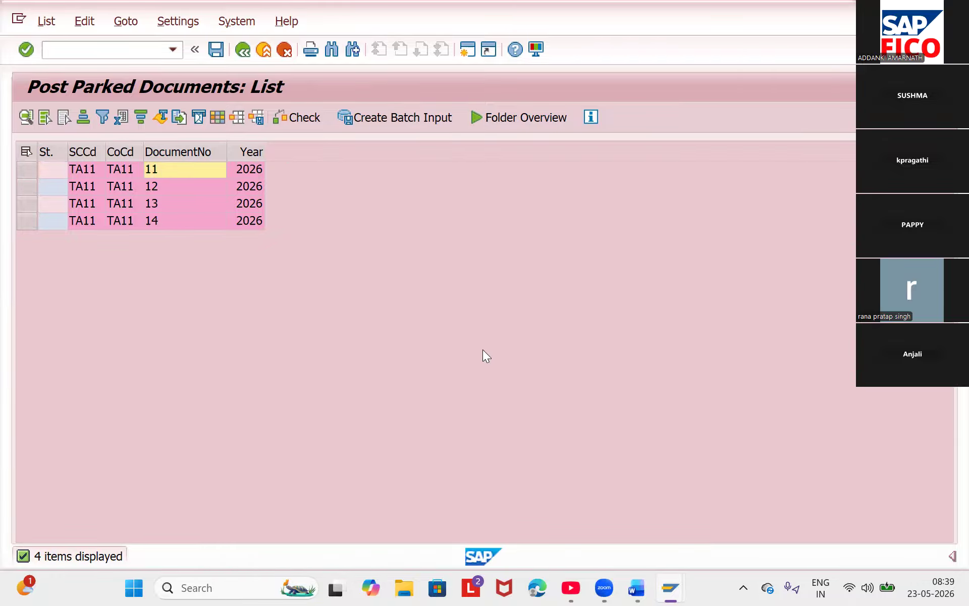
{"action": "key", "text": "F2"}
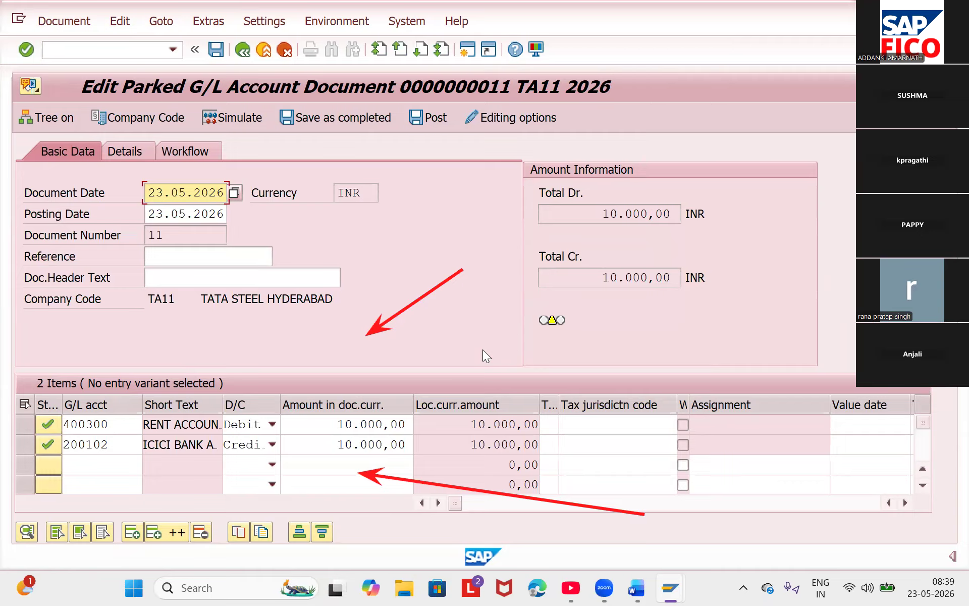
{"action": "left_click", "coordinate": [216, 50]}
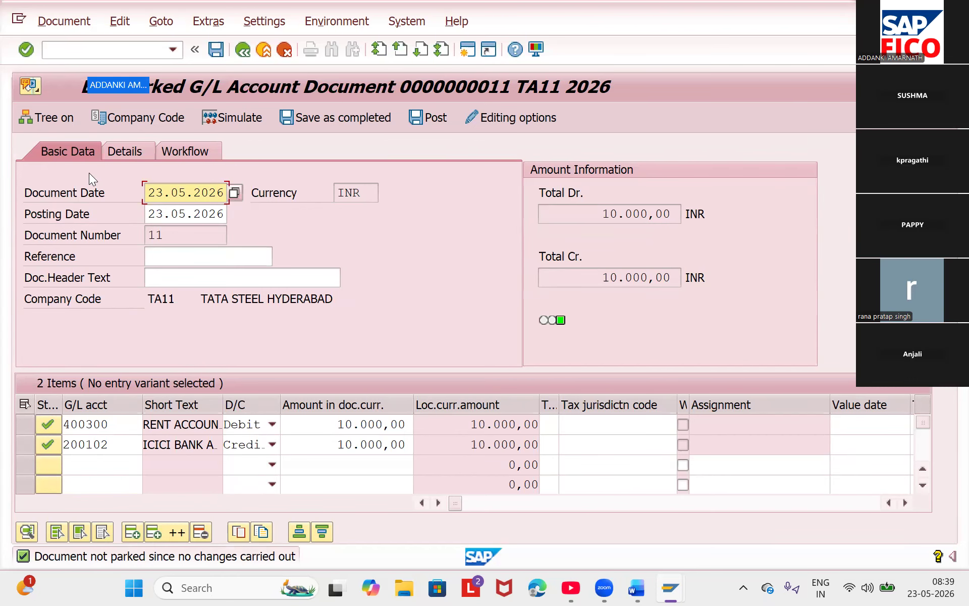
{"action": "key", "text": "alt+d"}
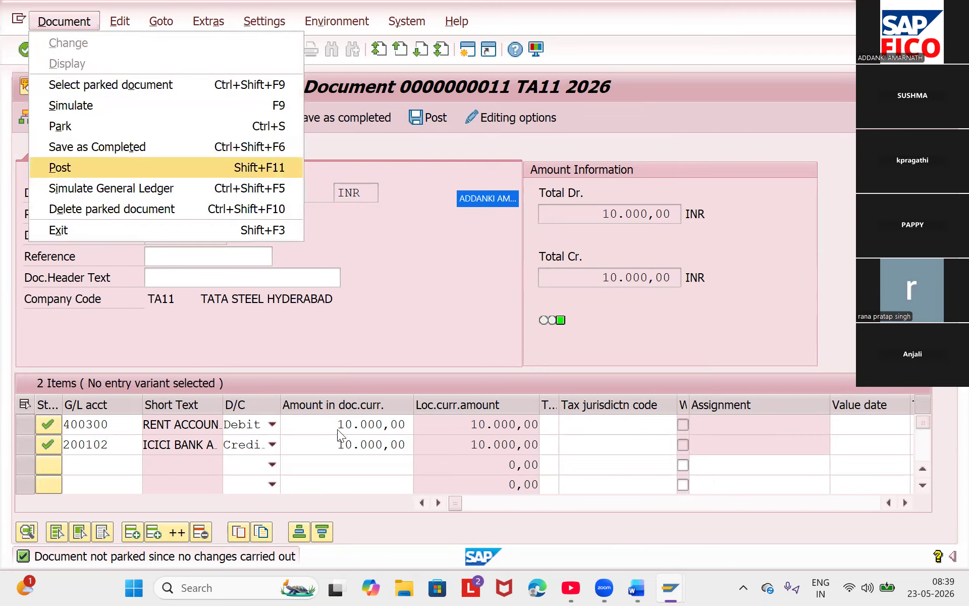
{"action": "key", "text": "Return"}
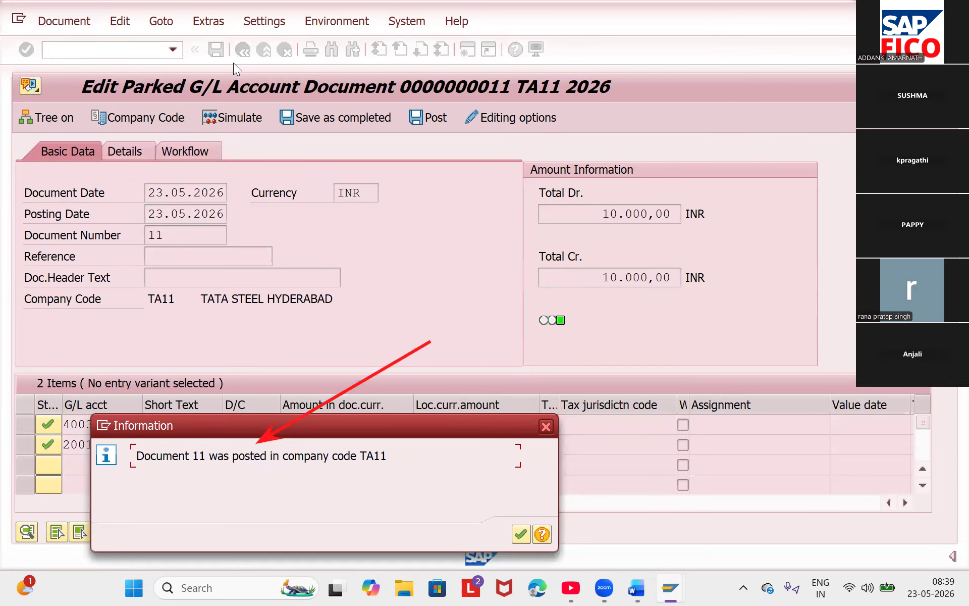
{"action": "key", "text": "Return"}
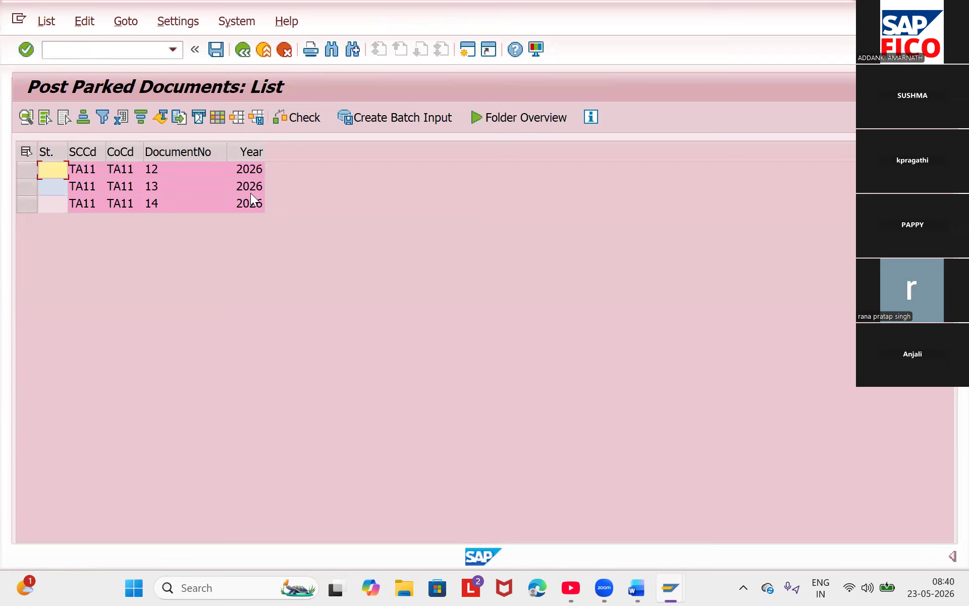
- Open parked document 12 from the list and post it
{"action": "double_click", "coordinate": [171, 171]}
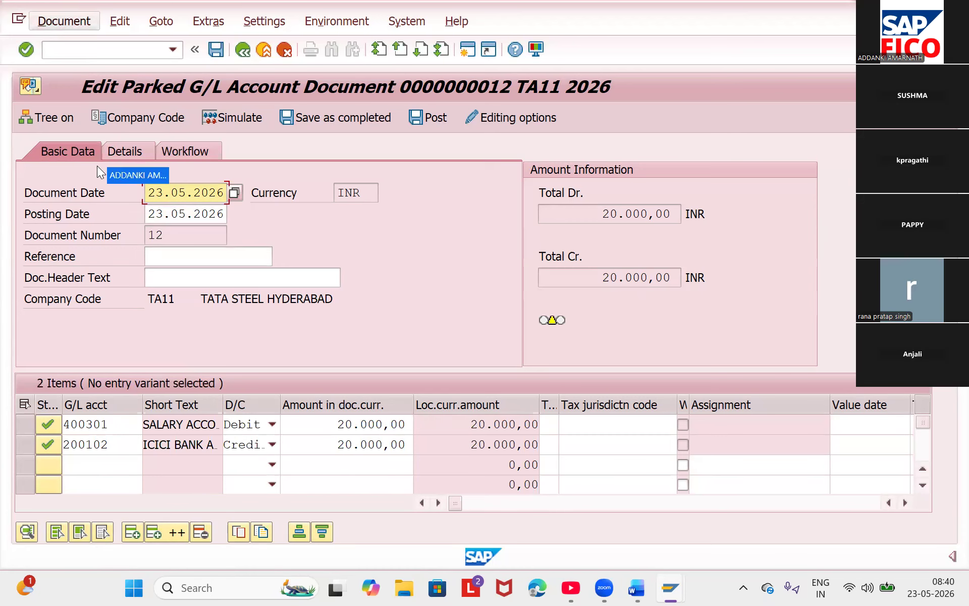
{"action": "left_click", "coordinate": [64, 22]}
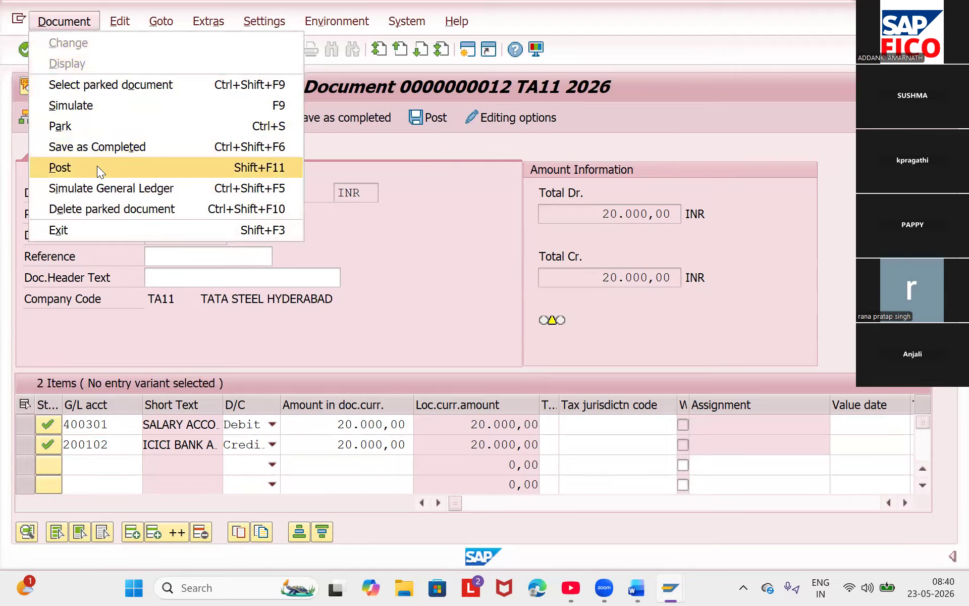
{"action": "left_click", "coordinate": [96, 167]}
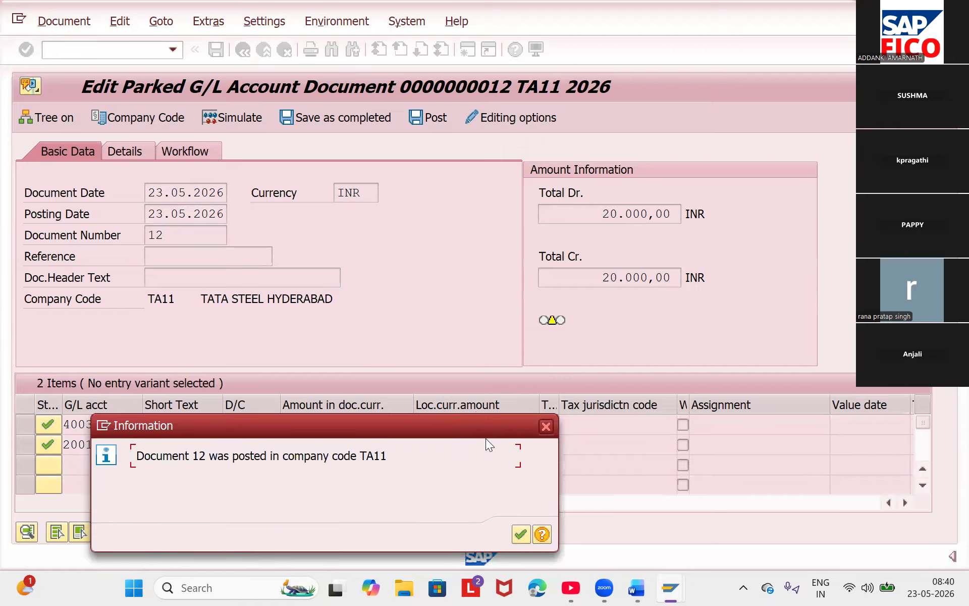
{"action": "key", "text": "Return"}
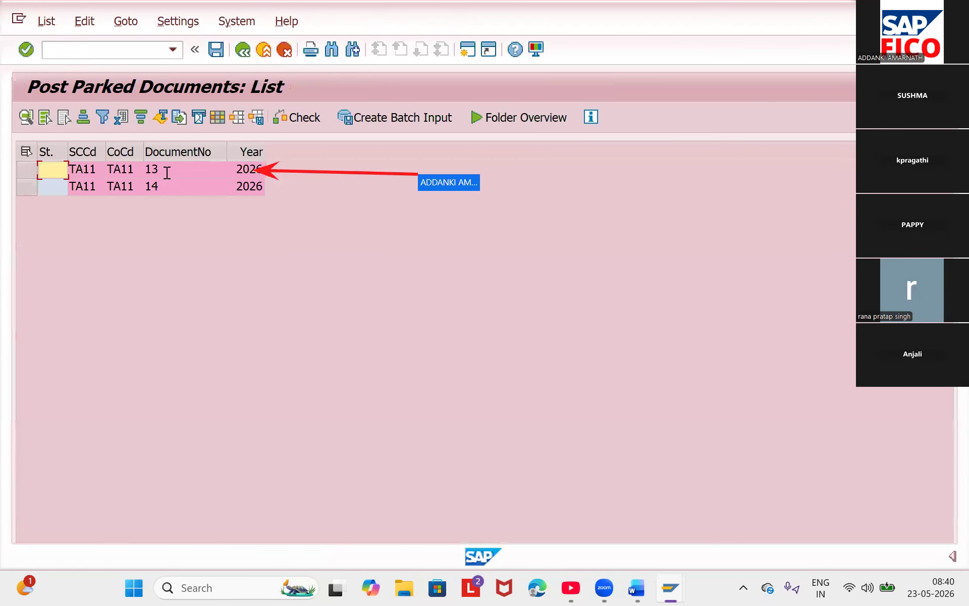
- Open parked document 13, delete it, and run the TA11 parked documents list again
{"action": "double_click", "coordinate": [167, 172]}
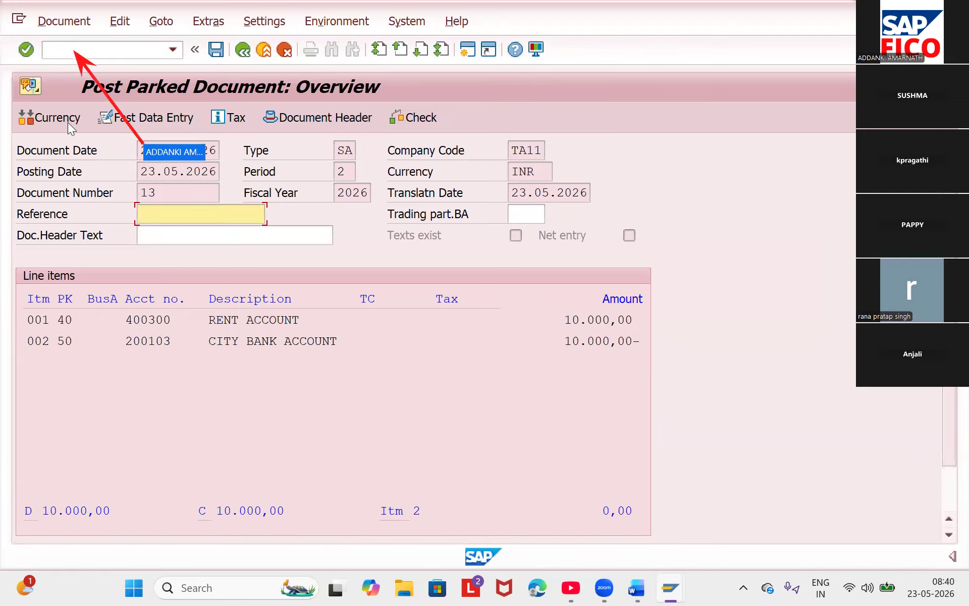
{"action": "left_click", "coordinate": [65, 22]}
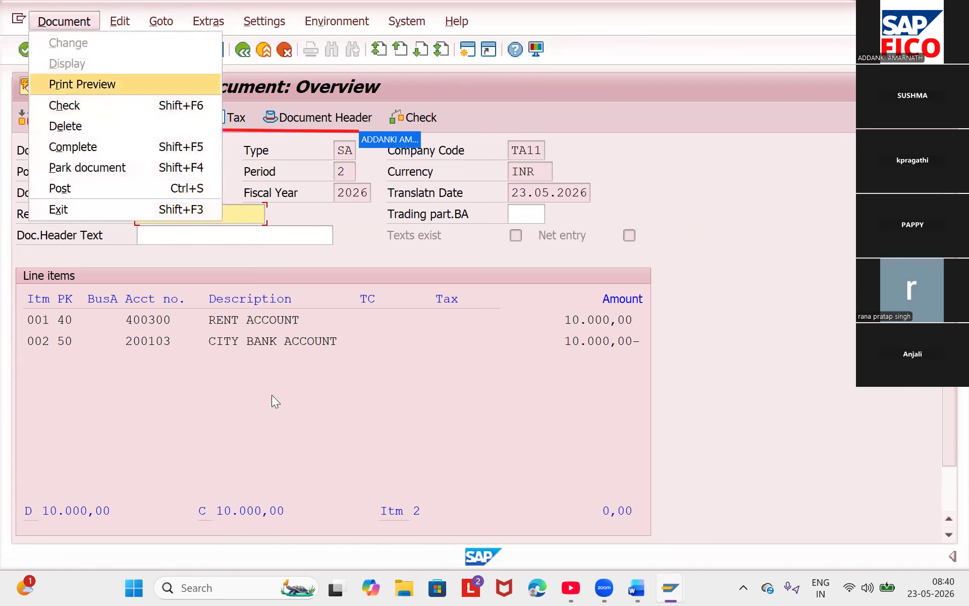
{"action": "key", "text": "Return"}
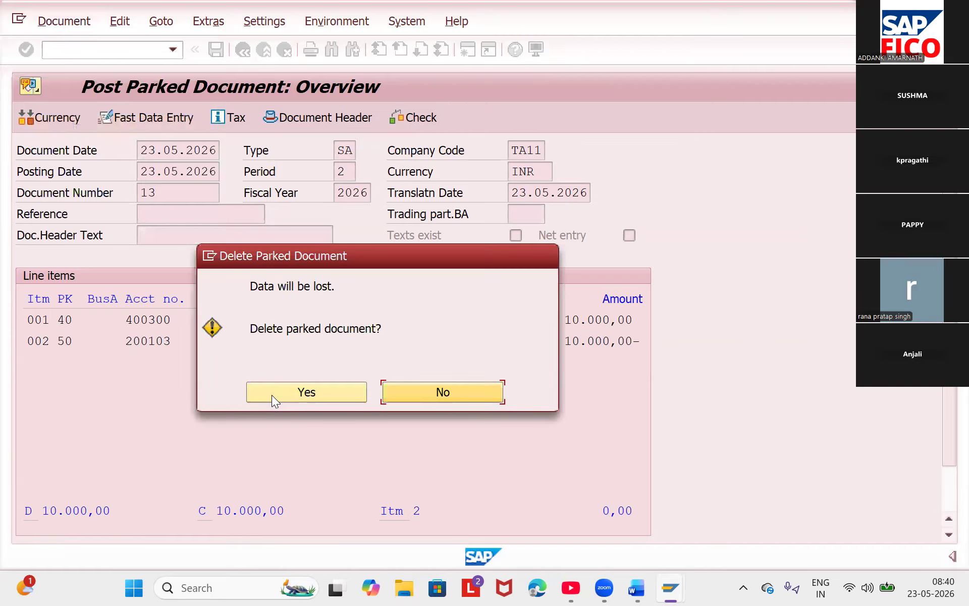
{"action": "left_click", "coordinate": [272, 395]}
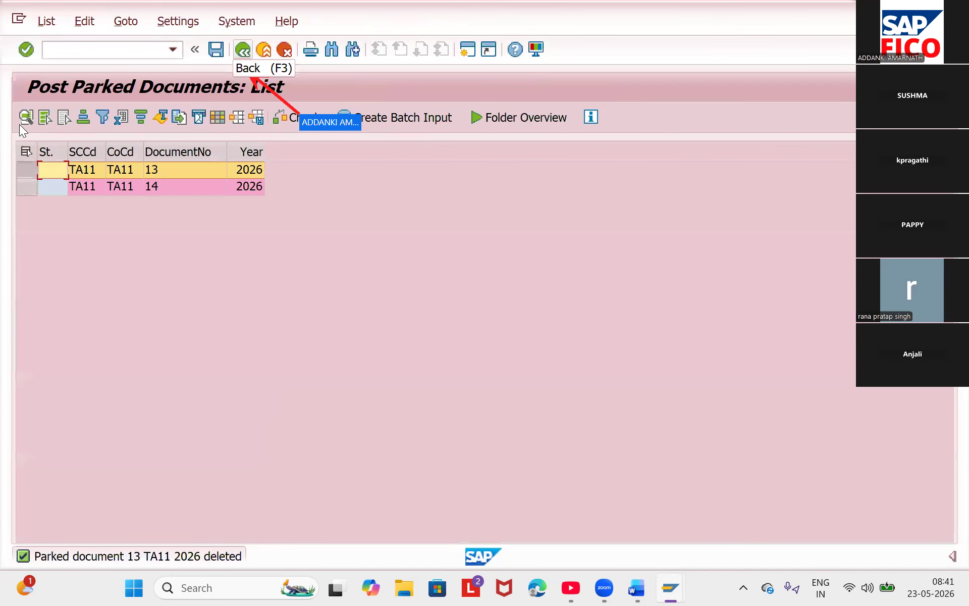
{"action": "key", "text": "F3"}
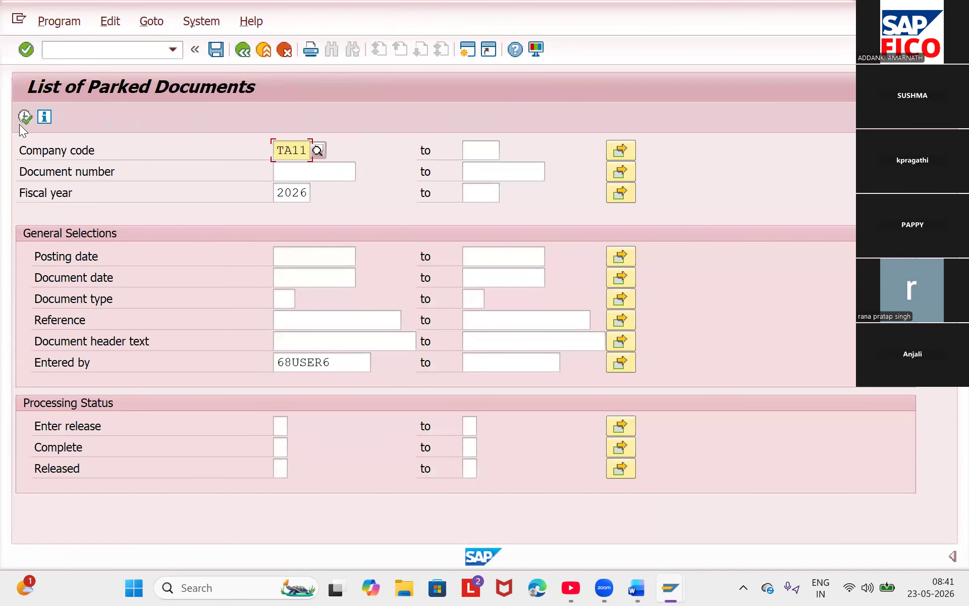
{"action": "left_click", "coordinate": [19, 124]}
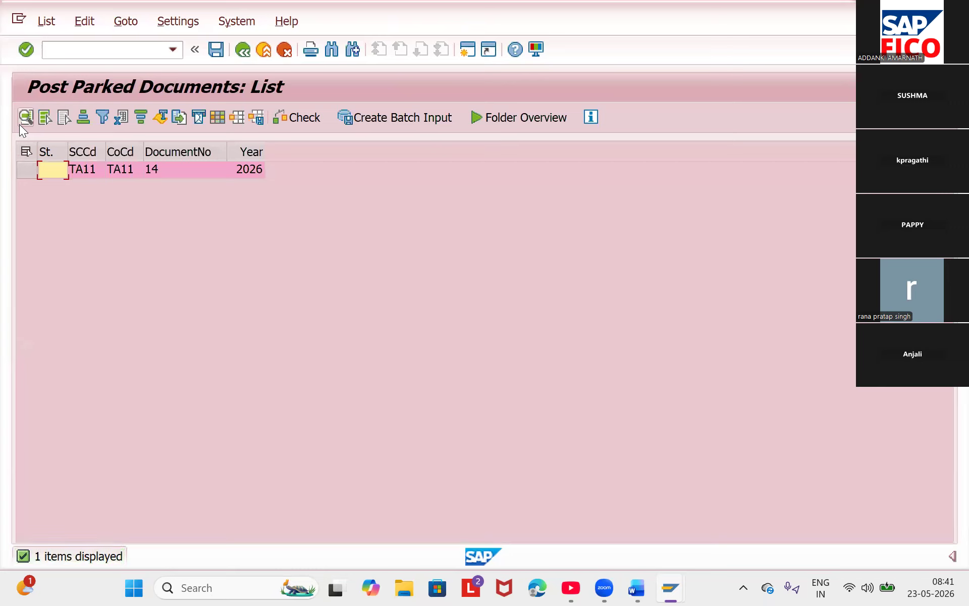
- Open parked document 14, delete it, and rerun the parked documents selection for company code TA11 and fiscal year 2026
{"action": "double_click", "coordinate": [169, 169]}
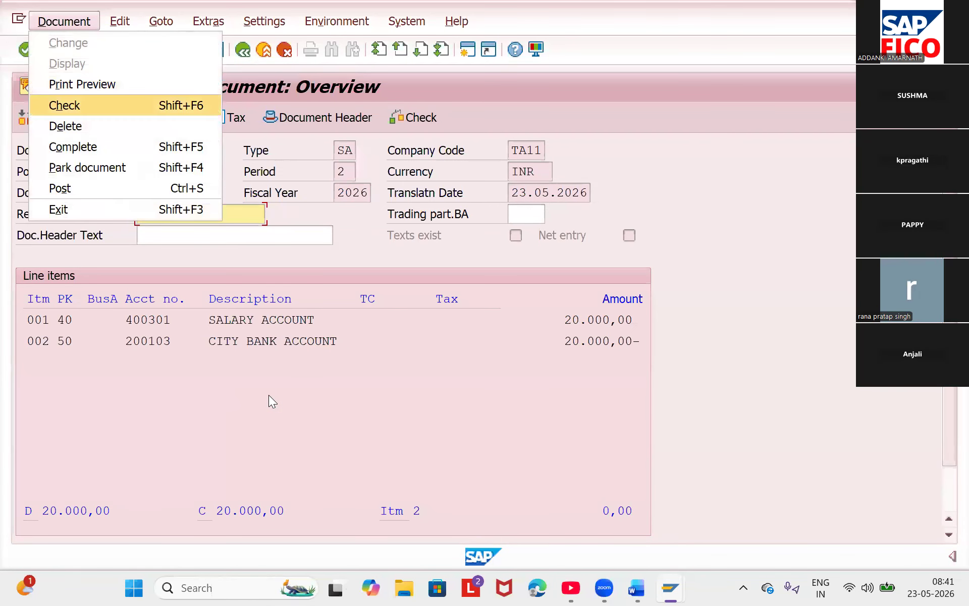
{"action": "key", "text": "Down"}
{"action": "key", "text": "Return"}
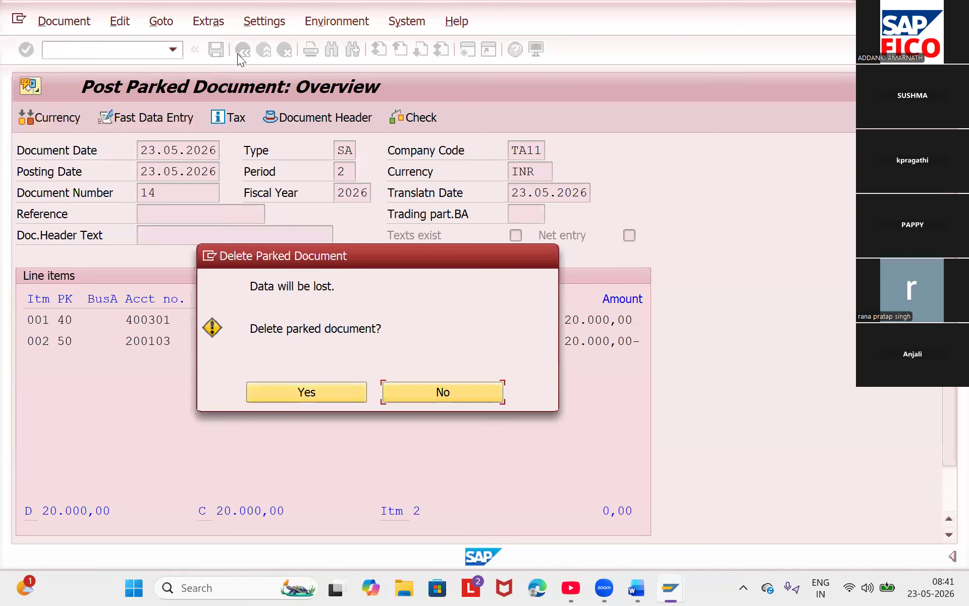
{"action": "left_click", "coordinate": [257, 393]}
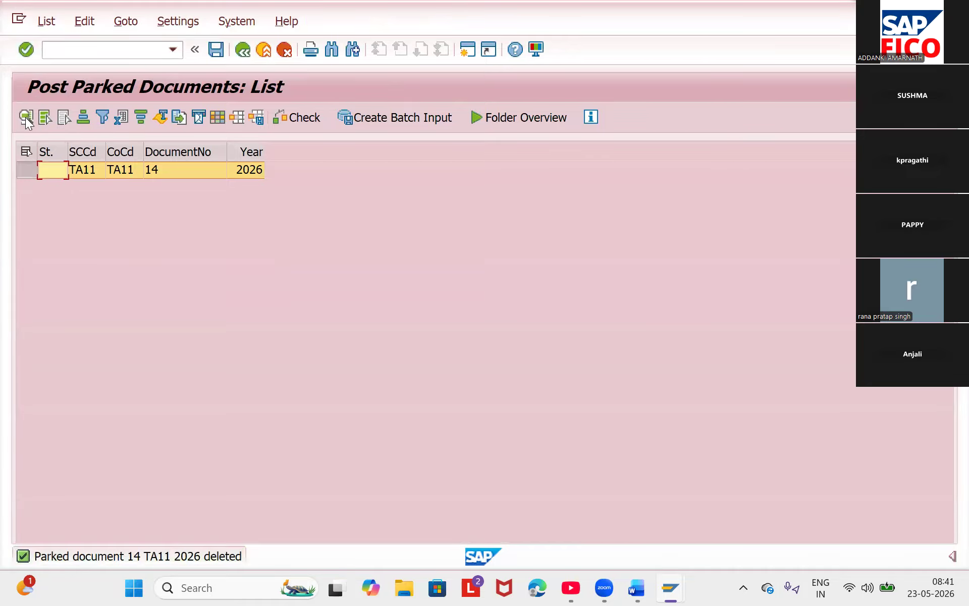
{"action": "left_click", "coordinate": [243, 49]}
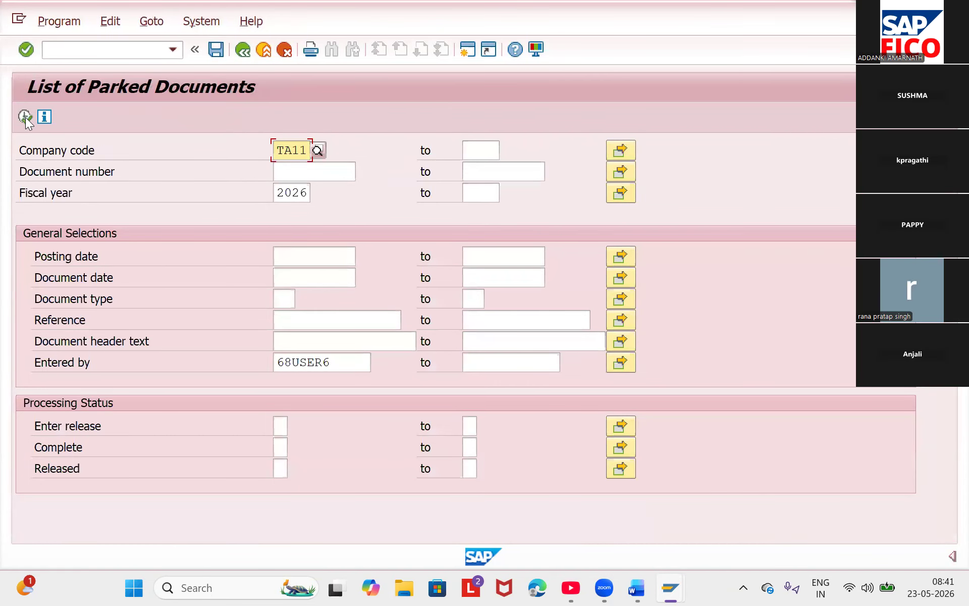
{"action": "left_click", "coordinate": [24, 117]}
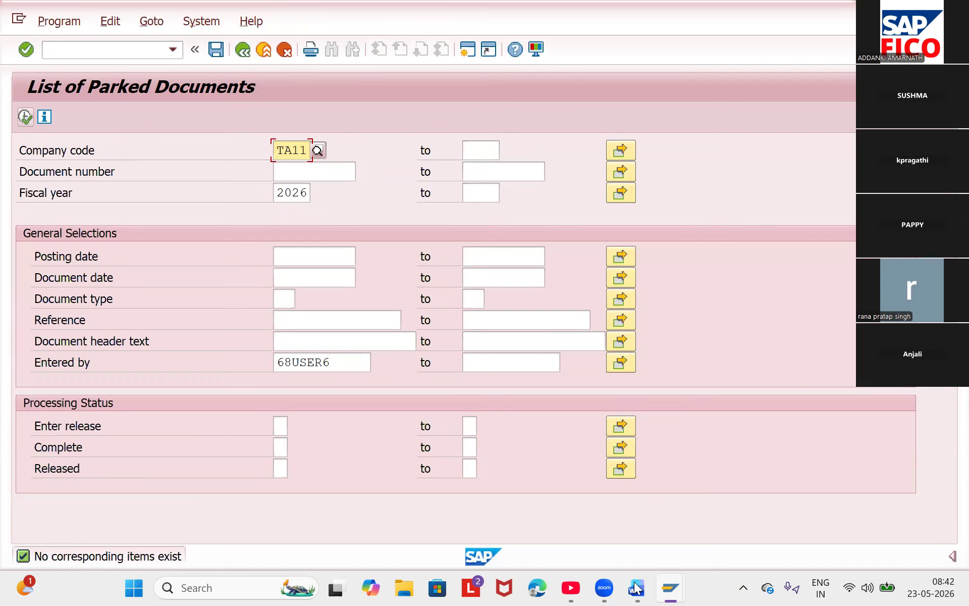
- Switch to the GL and Posting Types notes in Word and review the Park Document and Hold Document explanations
{"action": "mouse_move", "coordinate": [637, 588]}
{"action": "left_click", "coordinate": [739, 477]}
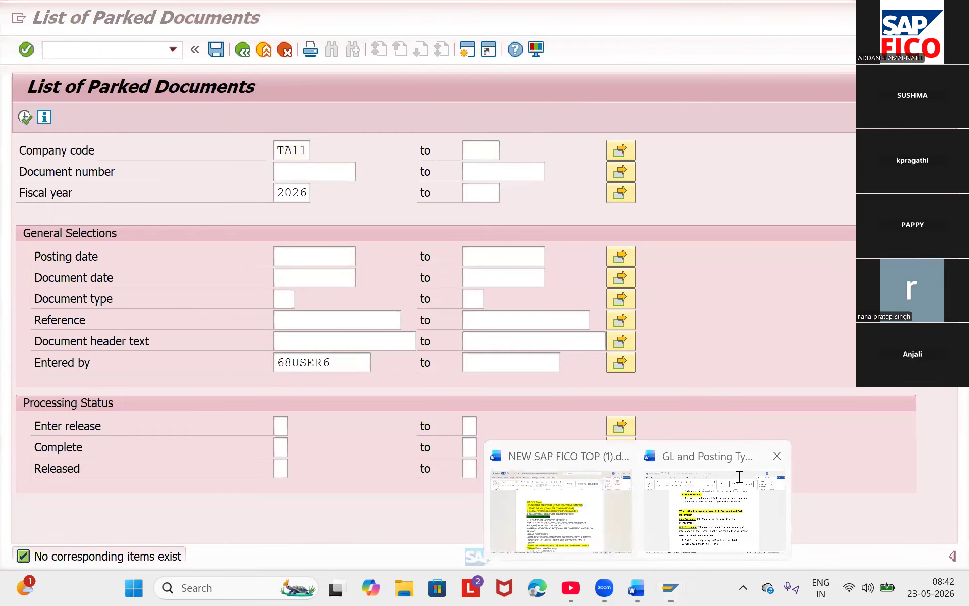
{"action": "scroll", "coordinate": [739, 477], "scroll_direction": "down", "scroll_amount": 1}
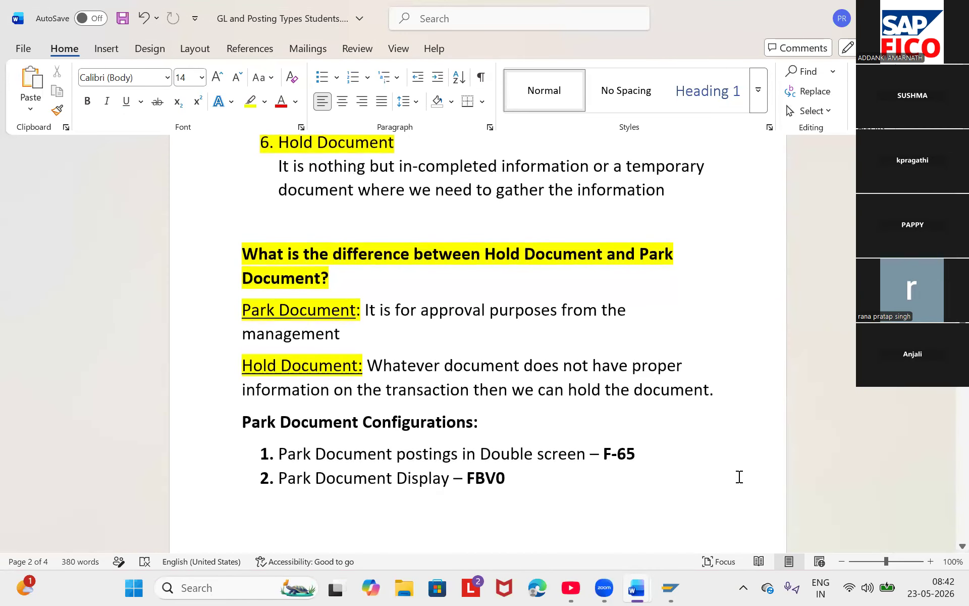
{"action": "scroll", "coordinate": [739, 476], "scroll_direction": "up", "scroll_amount": 1}
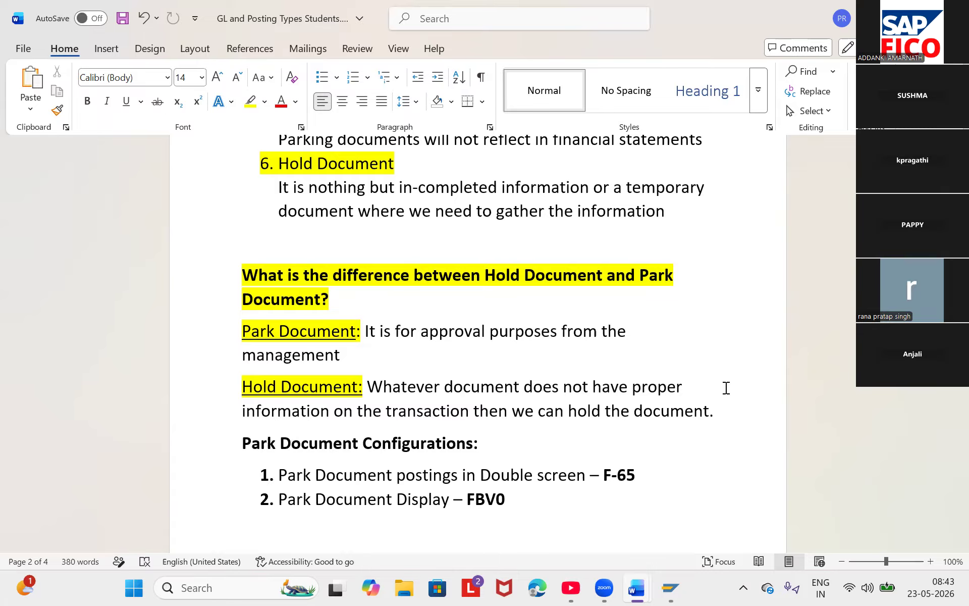
{"action": "scroll", "coordinate": [725, 387], "scroll_direction": "up", "scroll_amount": 3}
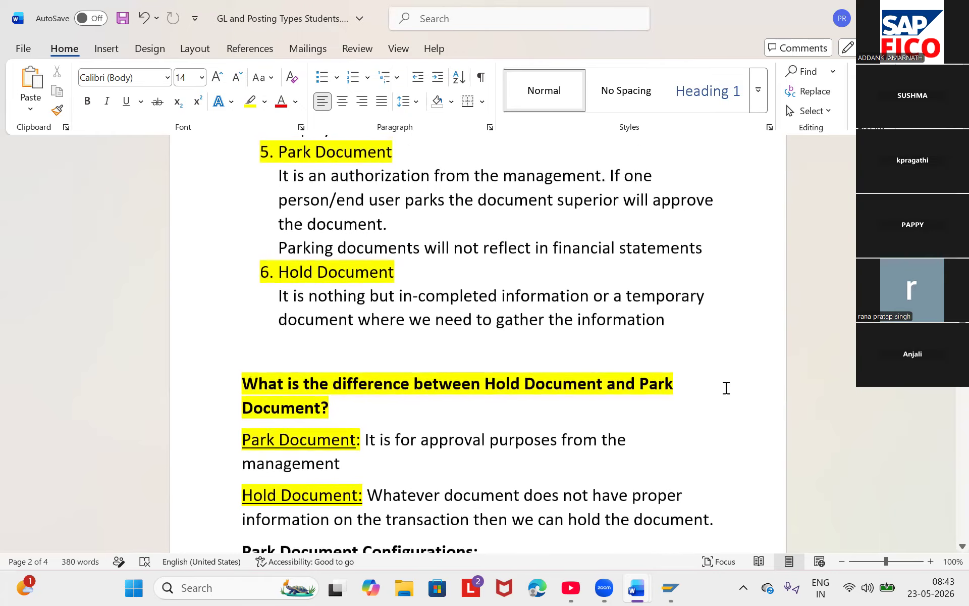
{"action": "scroll", "coordinate": [726, 388], "scroll_direction": "up", "scroll_amount": 3}
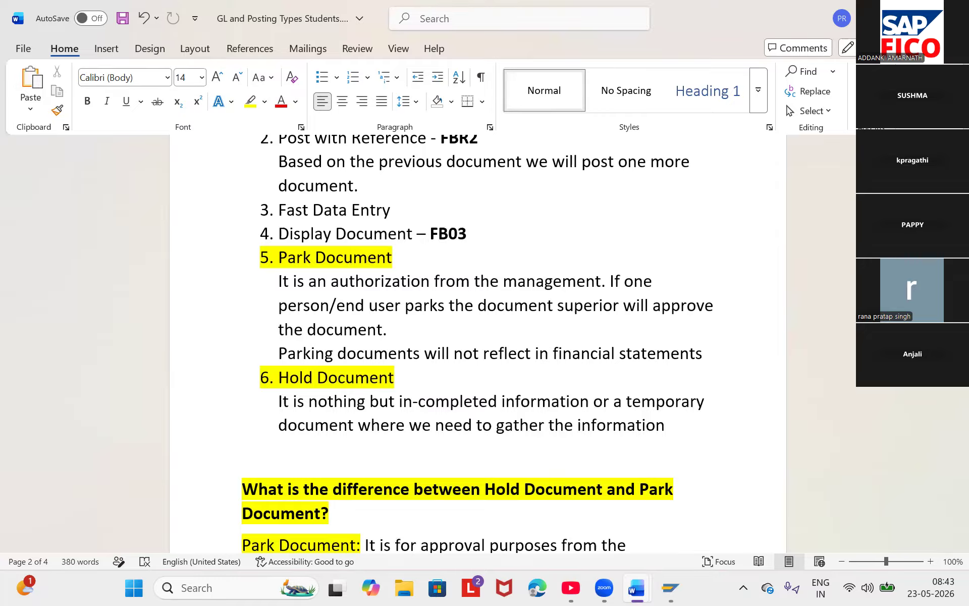
- Return to SAP, open transaction FB50 with /NFB50, and set the document date to 23.05.2026
{"action": "mouse_move", "coordinate": [670, 587]}
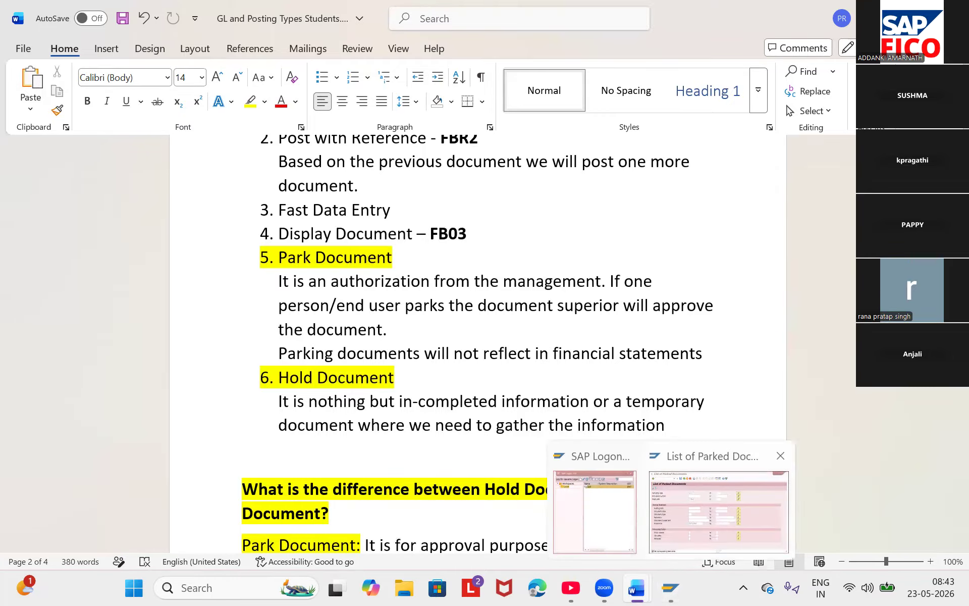
{"action": "left_click", "coordinate": [718, 511]}
{"action": "left_click", "coordinate": [109, 55]}
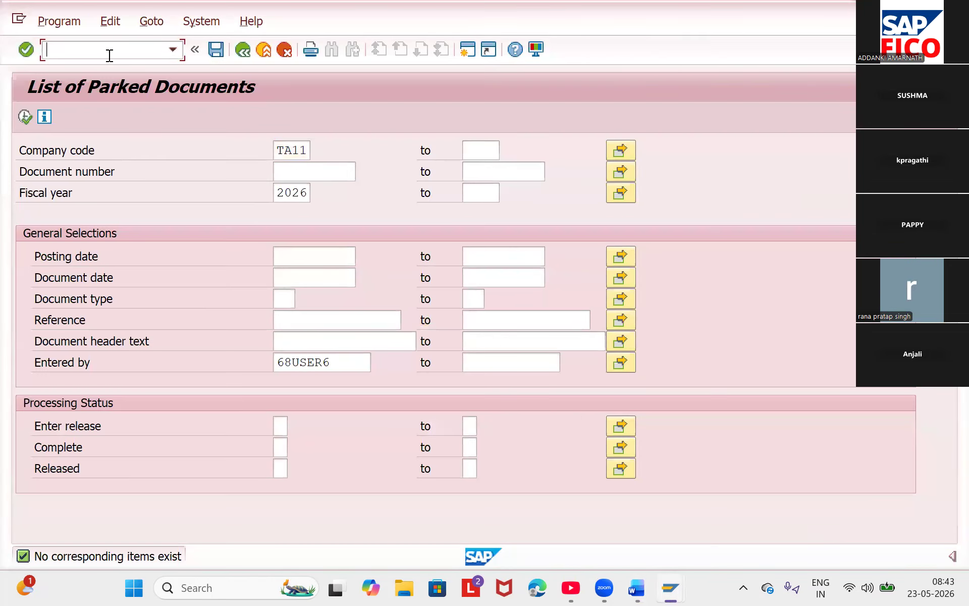
{"action": "type", "text": "/NFB50"}
{"action": "key", "text": "Return"}
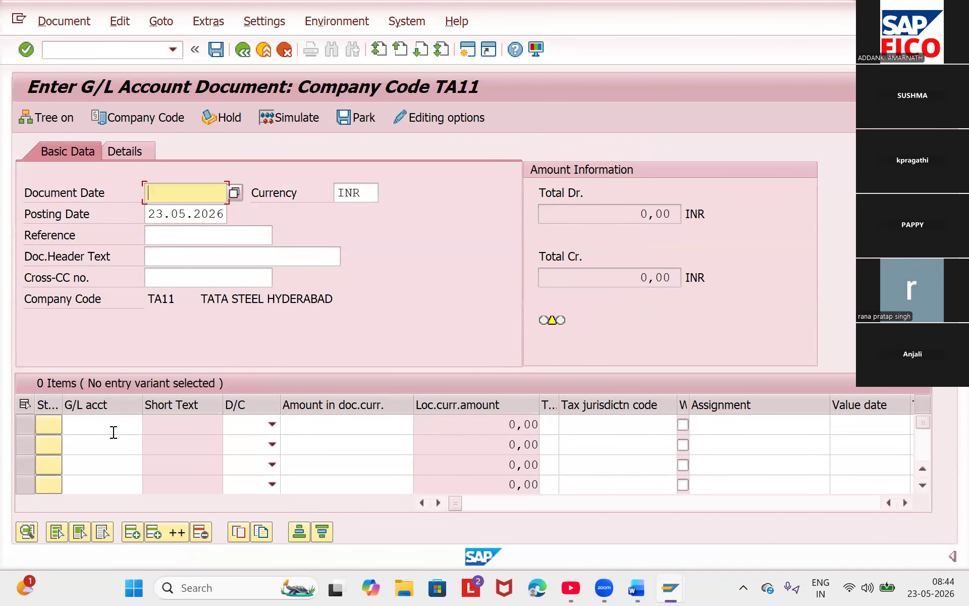
{"action": "key", "text": "F4"}
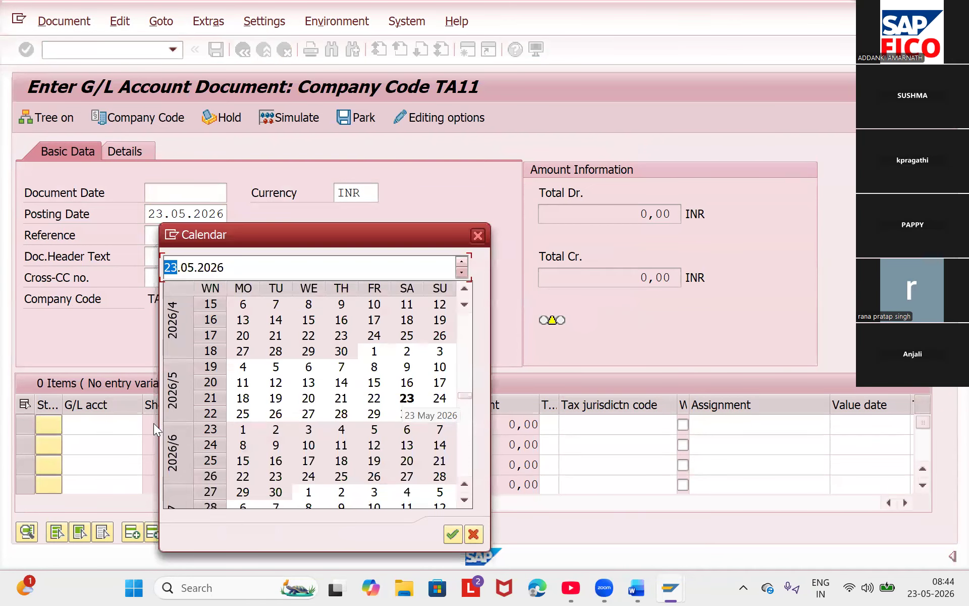
{"action": "left_click", "coordinate": [452, 534]}
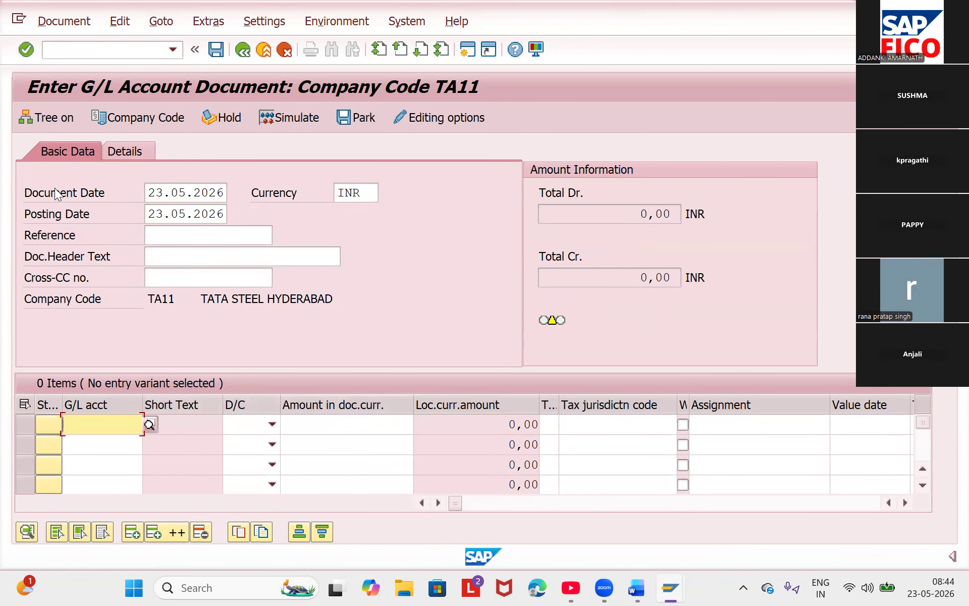
- Enter the first line item as a debit of 20000 to salary G/L account 400301
{"action": "key", "text": "F4"}
{"action": "key", "text": "Return"}
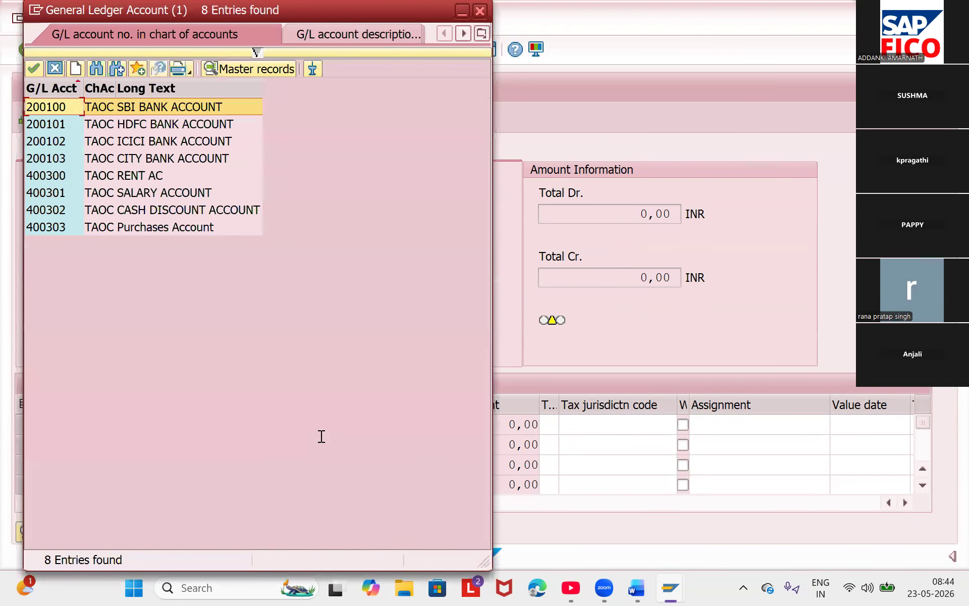
{"action": "key", "text": "Down"}
{"action": "key", "text": "Down"}
{"action": "key", "text": "Down"}
{"action": "key", "text": "Down"}
{"action": "key", "text": "Down"}
{"action": "key", "text": "Return"}
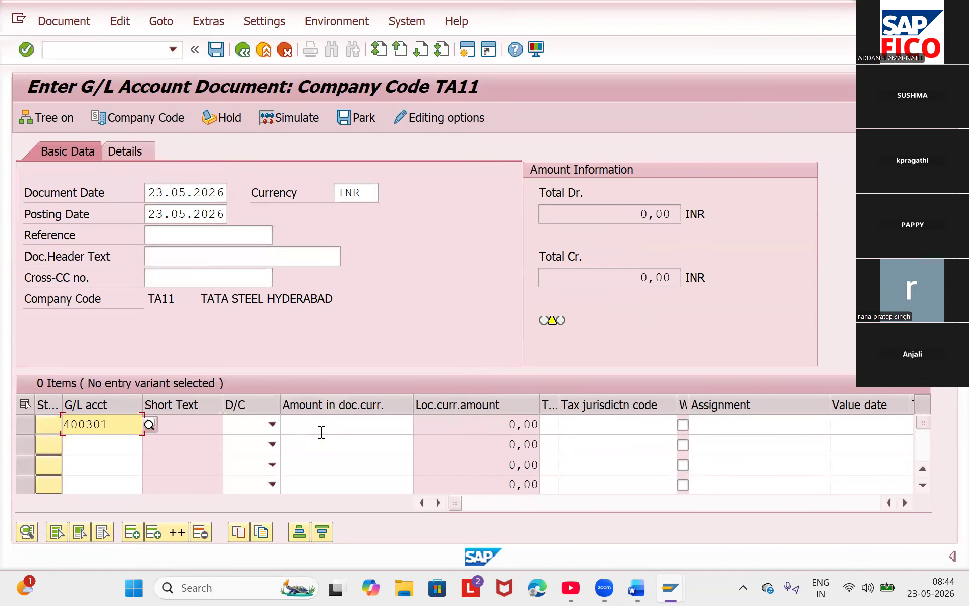
{"action": "left_click", "coordinate": [273, 425]}
{"action": "key", "text": "Return"}
{"action": "key", "text": "Tab"}
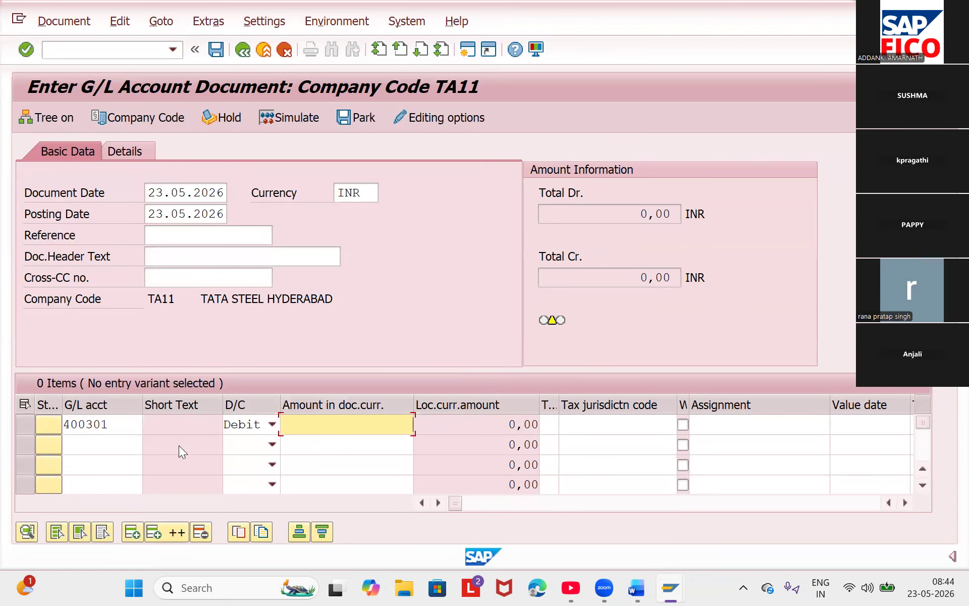
{"action": "type", "text": "20"}
{"action": "key", "text": "Down"}
{"action": "key", "text": "Return"}
- Enter the second line item as a credit of 20000 to HDFC bank G/L account 200101
{"action": "key", "text": "Down"}
{"action": "key", "text": "F4"}
{"action": "key", "text": "Return"}
{"action": "key", "text": "Down"}
{"action": "key", "text": "Return"}
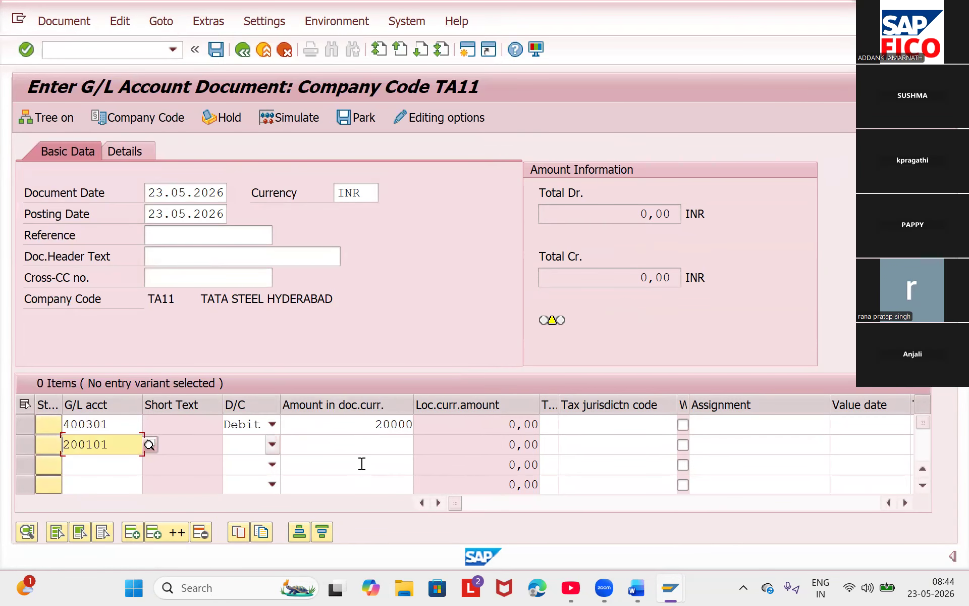
{"action": "left_click", "coordinate": [272, 445]}
{"action": "key", "text": "Return"}
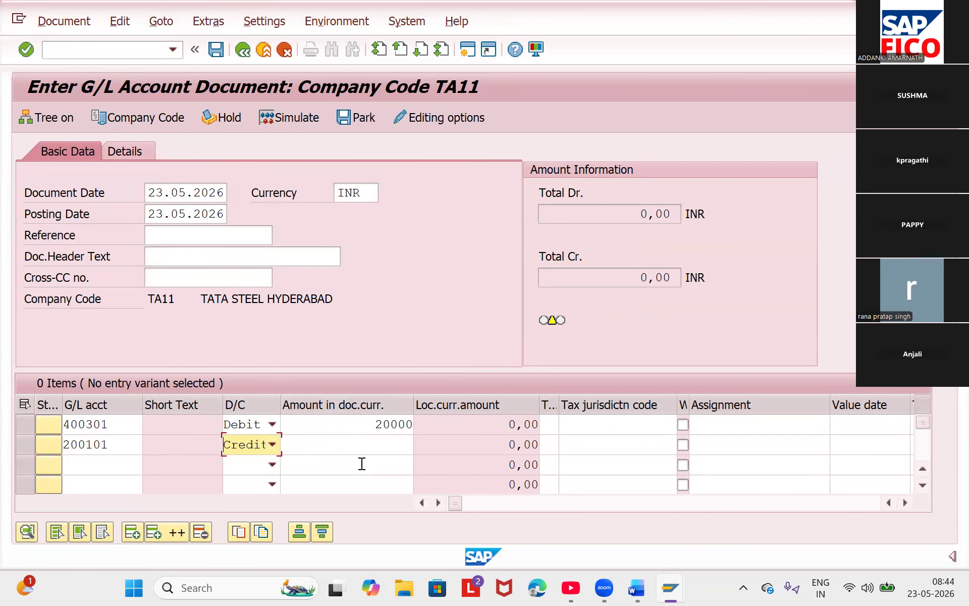
{"action": "key", "text": "Tab"}
{"action": "type", "text": "2"}
{"action": "key", "text": "Down"}
{"action": "key", "text": "Return"}
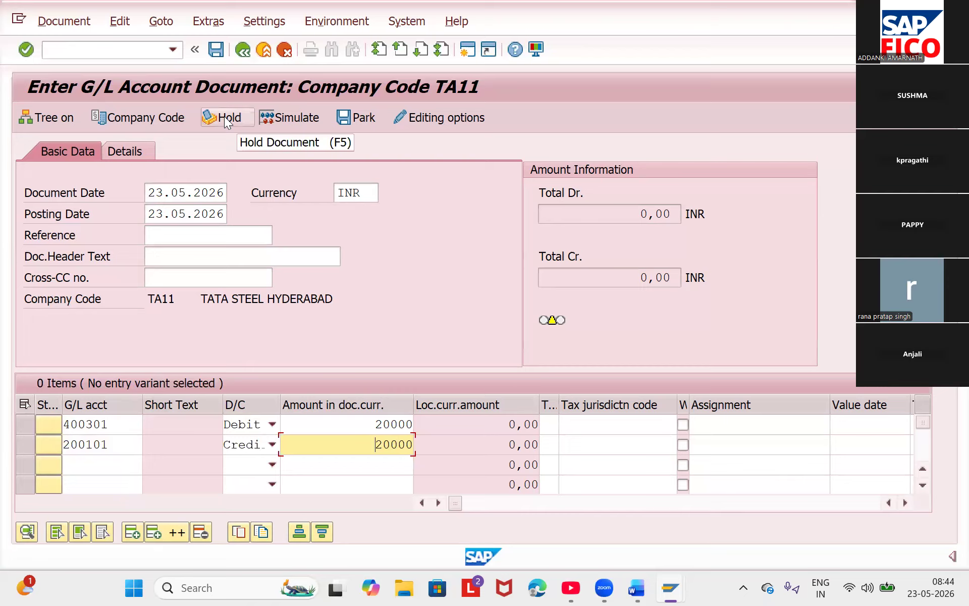
- Hold the salary document under temporary document number 1
{"action": "left_click", "coordinate": [224, 116]}
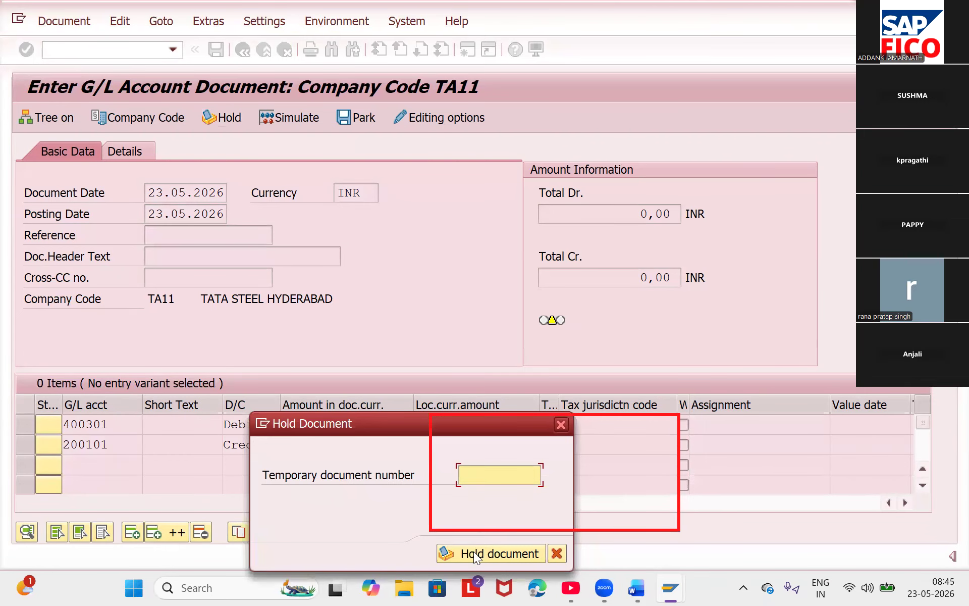
{"action": "type", "text": "1"}
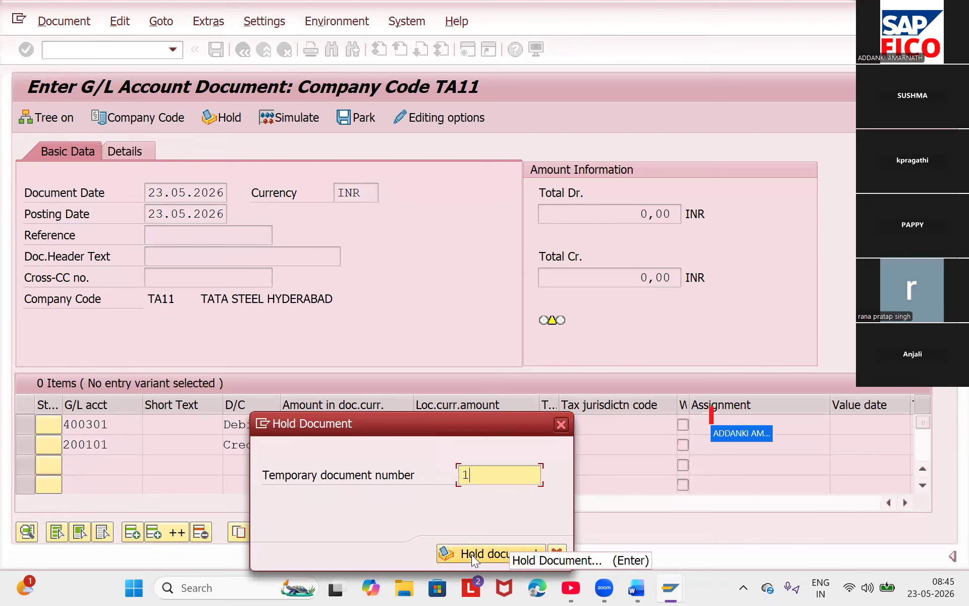
{"action": "left_click", "coordinate": [471, 554]}
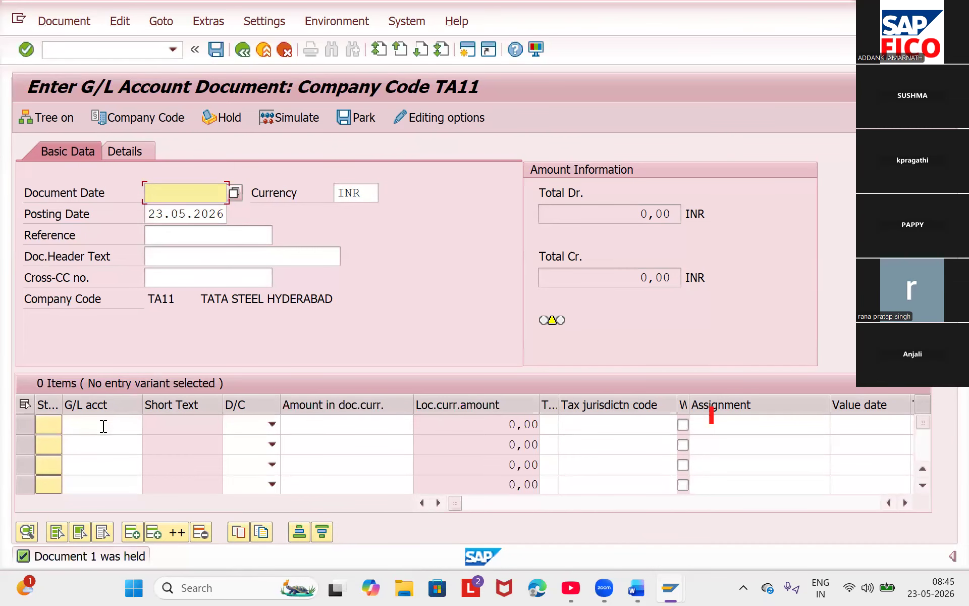
- Set the document date of the new G/L account document to 23.05.2026
{"action": "key", "text": "F4"}
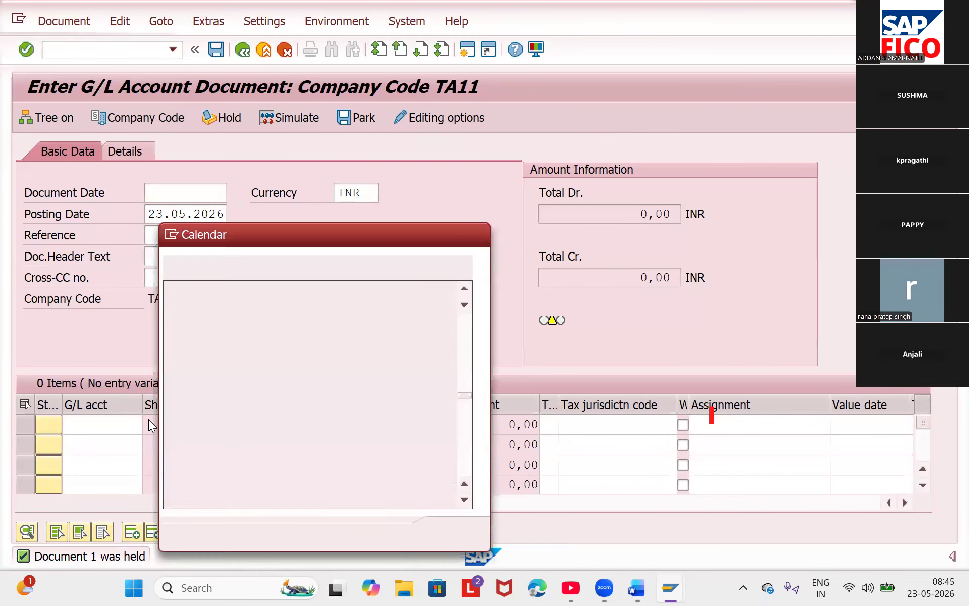
{"action": "key", "text": "Return"}
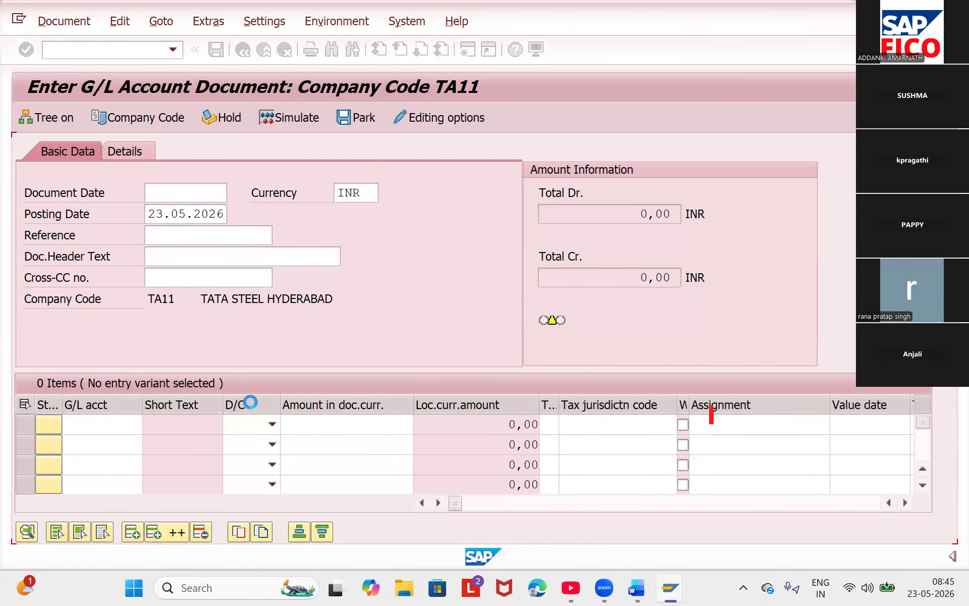
{"action": "key", "text": "Return"}
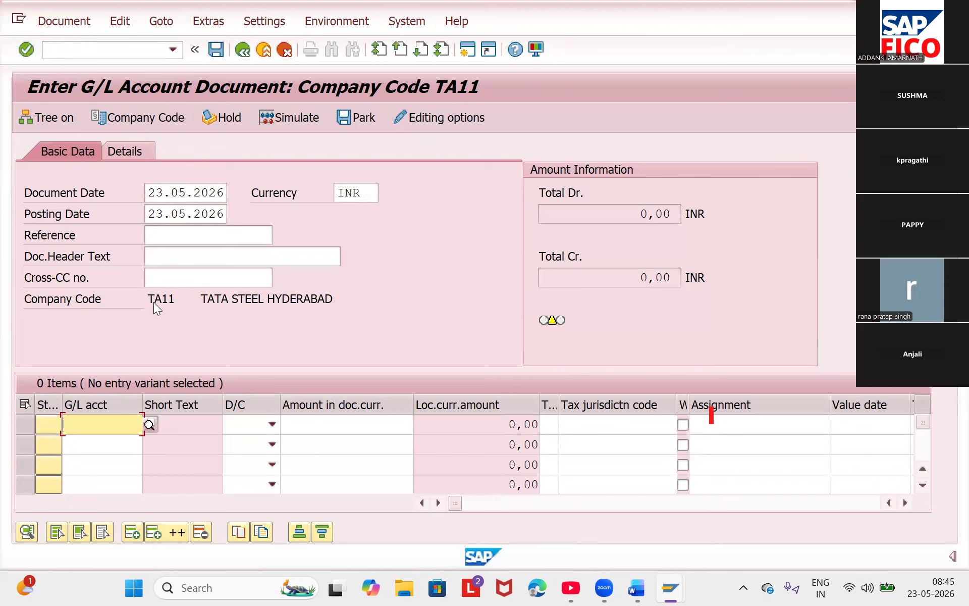
- Enter the first line item as a debit of 10000 to purchases G/L account 400303
{"action": "key", "text": "F4"}
{"action": "key", "text": "Return"}
{"action": "key", "text": "Down"}
{"action": "key", "text": "Down"}
{"action": "key", "text": "Down"}
{"action": "key", "text": "Down"}
{"action": "key", "text": "Down"}
{"action": "key", "text": "Down"}
{"action": "key", "text": "Down"}
{"action": "key", "text": "Return"}
{"action": "key", "text": "Tab"}
{"action": "key", "text": "Down"}
{"action": "key", "text": "Down"}
{"action": "key", "text": "Return"}
{"action": "key", "text": "Tab"}
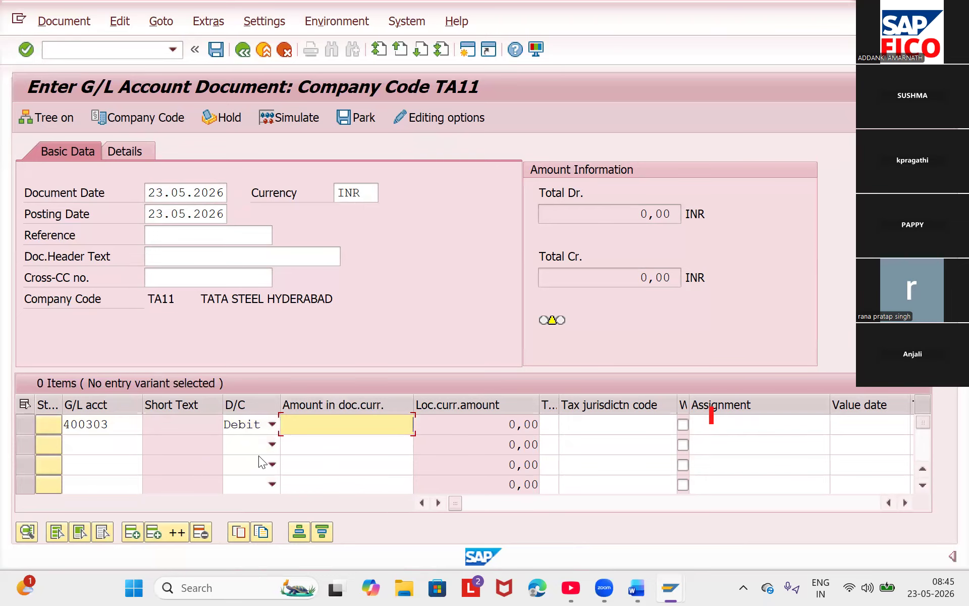
{"action": "type", "text": "1"}
{"action": "key", "text": "Return"}
{"action": "key", "text": "Return"}
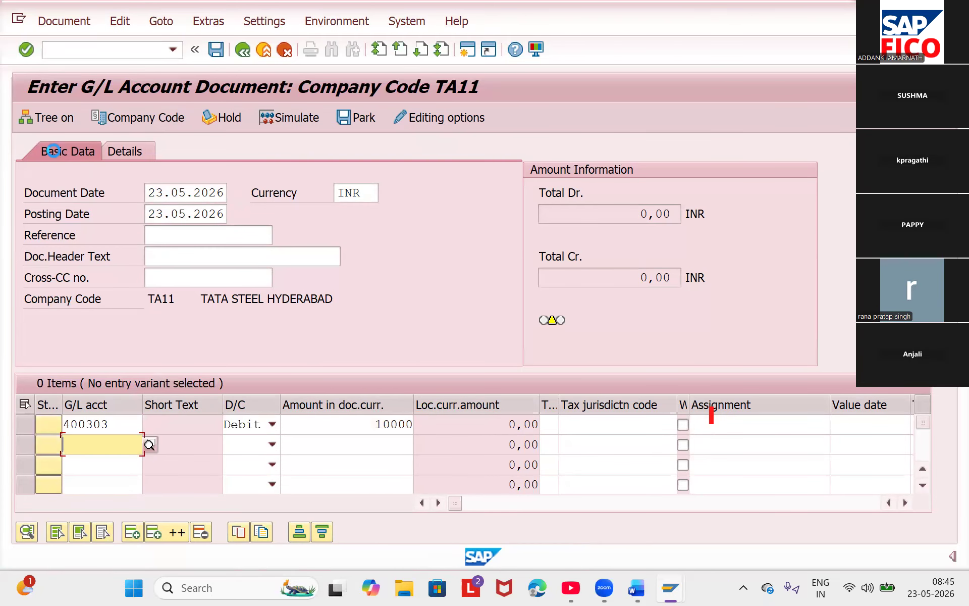
- Enter the second line item as a credit of 10000 to City bank G/L account 200103
{"action": "key", "text": "F4"}
{"action": "key", "text": "Return"}
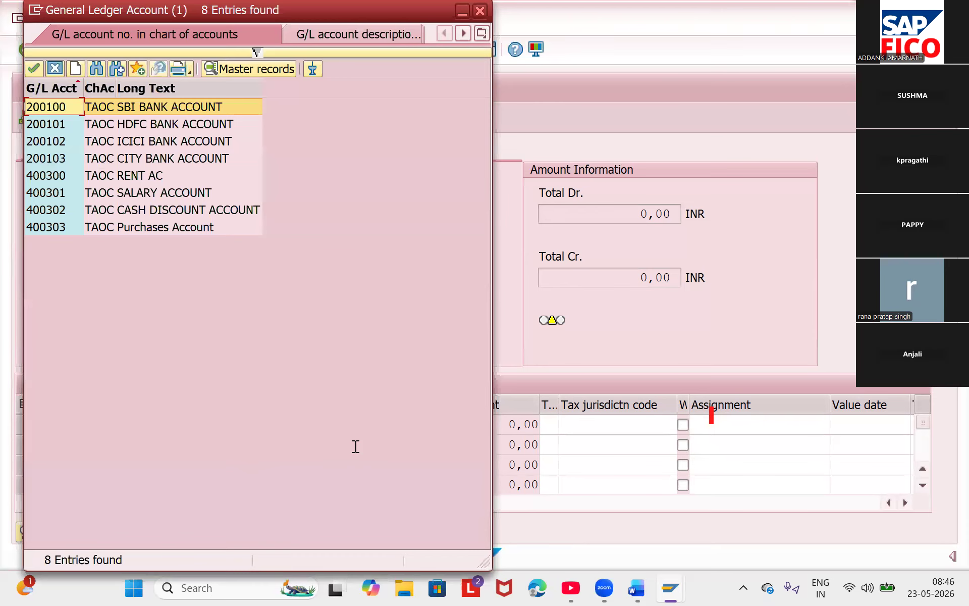
{"action": "key", "text": "Down"}
{"action": "key", "text": "Down"}
{"action": "key", "text": "Down"}
{"action": "key", "text": "Return"}
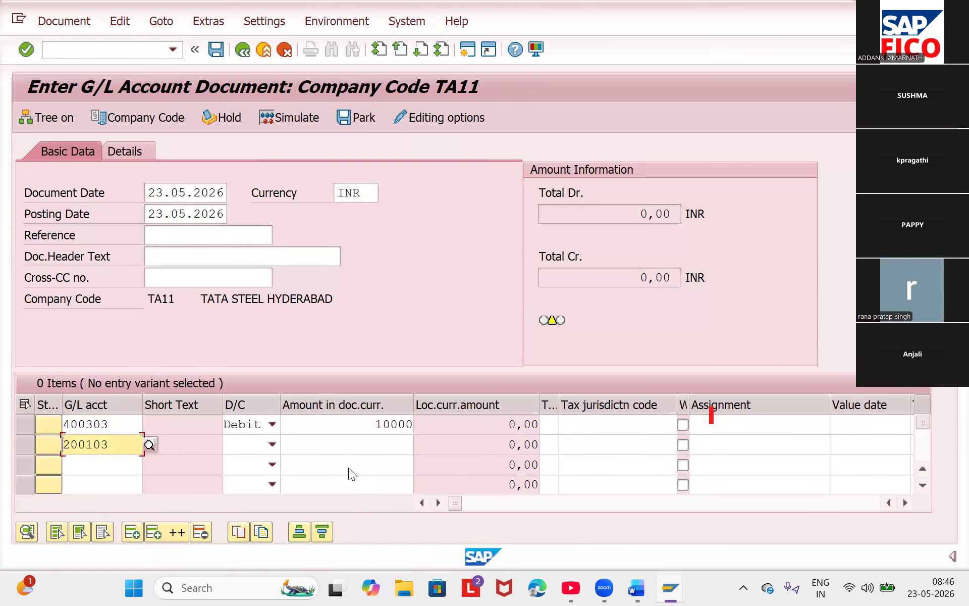
{"action": "left_click", "coordinate": [272, 444]}
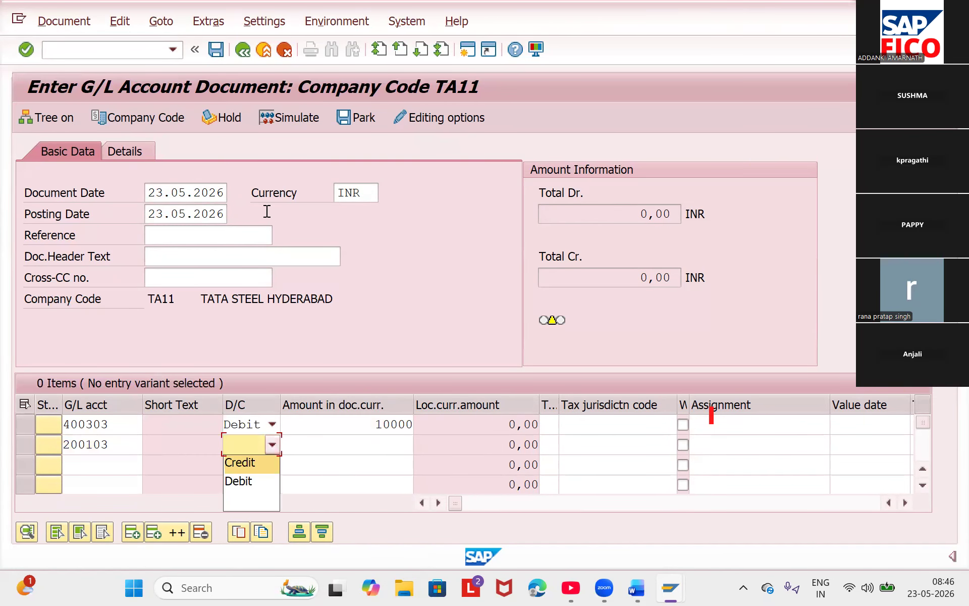
{"action": "left_click", "coordinate": [269, 462]}
{"action": "key", "text": "Tab"}
{"action": "type", "text": "1"}
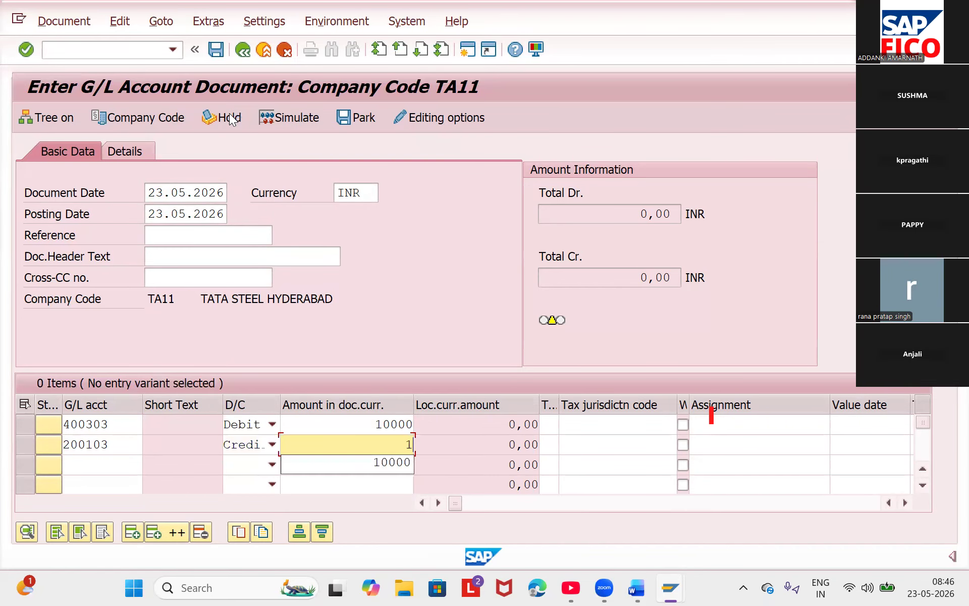
{"action": "key", "text": "Return"}
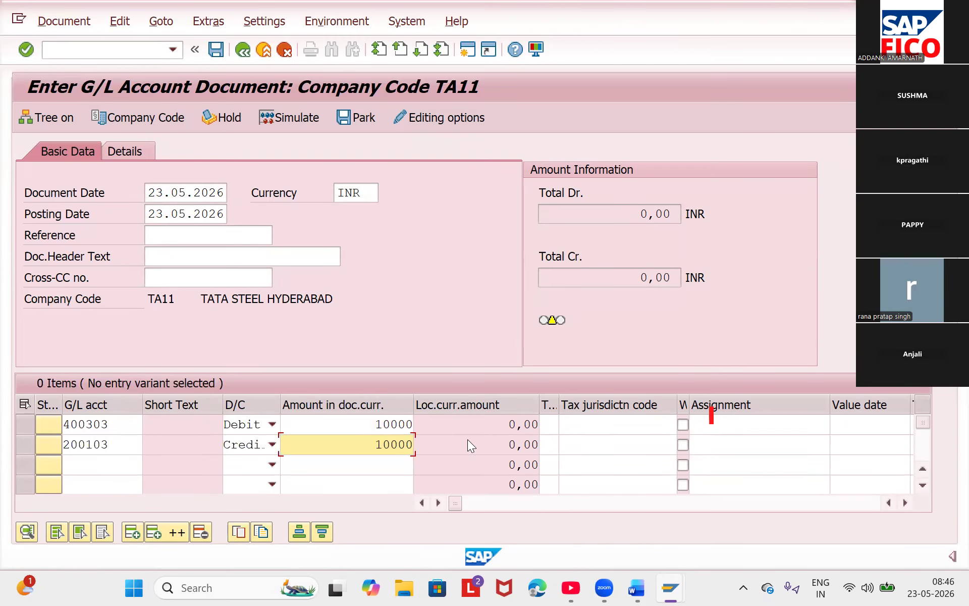
- Hold the purchases document under temporary document number 2
{"action": "left_click", "coordinate": [222, 117]}
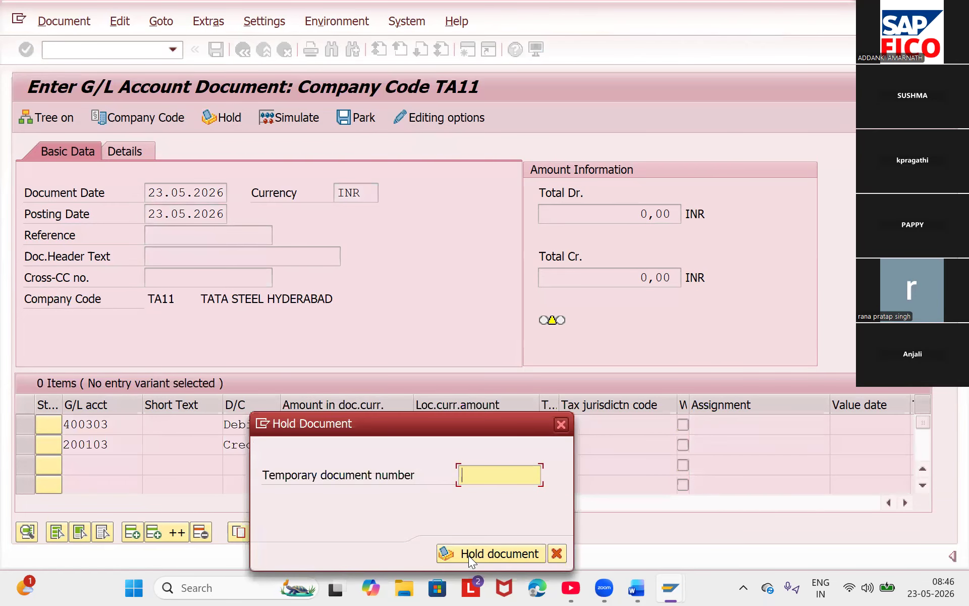
{"action": "type", "text": "2"}
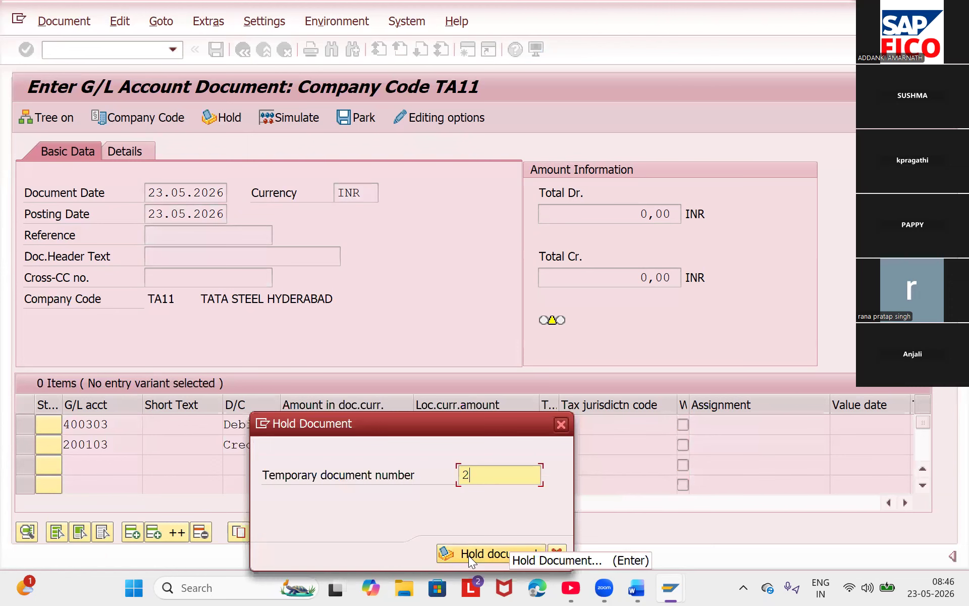
{"action": "left_click", "coordinate": [469, 555]}
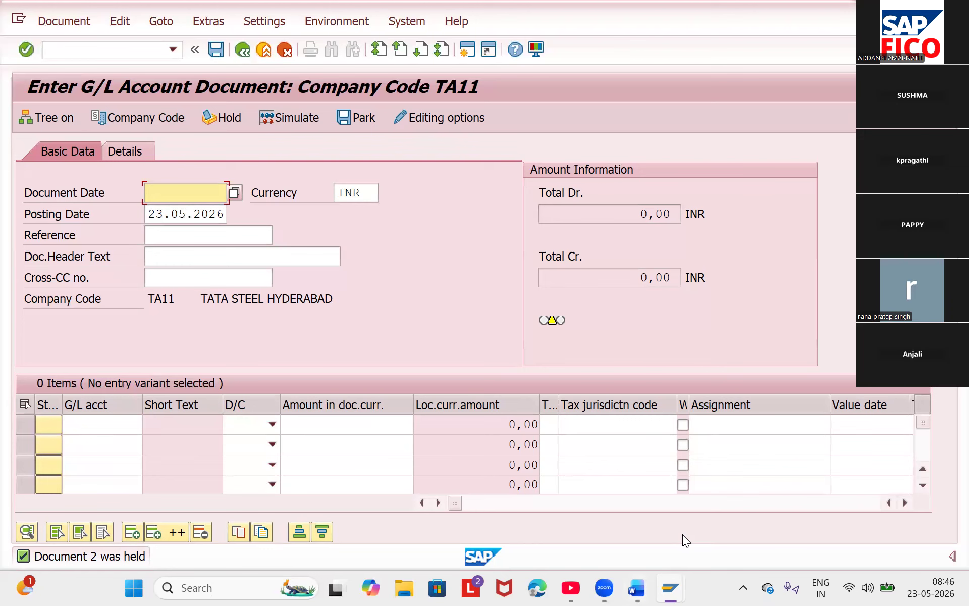
- Switch to the GL and Posting Types Students document in Word and review the hold and park document notes and transaction codes
{"action": "mouse_move", "coordinate": [637, 587]}
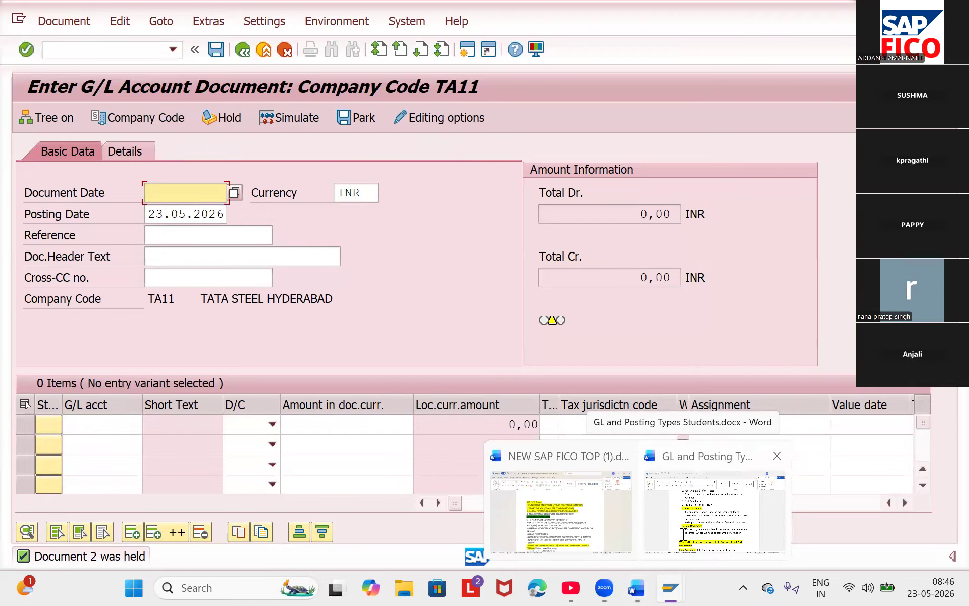
{"action": "left_click", "coordinate": [683, 533]}
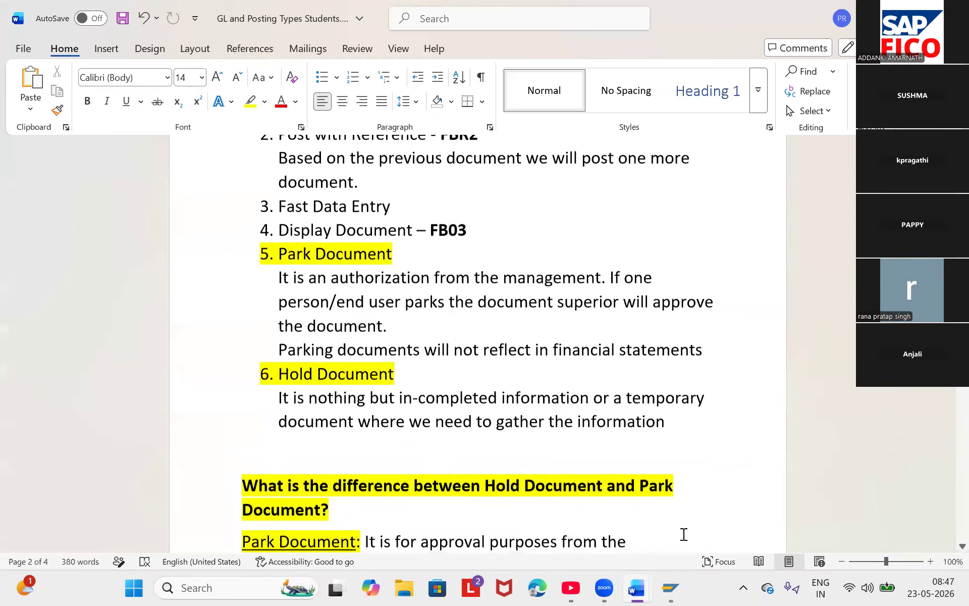
{"action": "scroll", "coordinate": [683, 534], "scroll_direction": "down", "scroll_amount": 3}
{"action": "scroll", "coordinate": [683, 534], "scroll_direction": "down", "scroll_amount": 1}
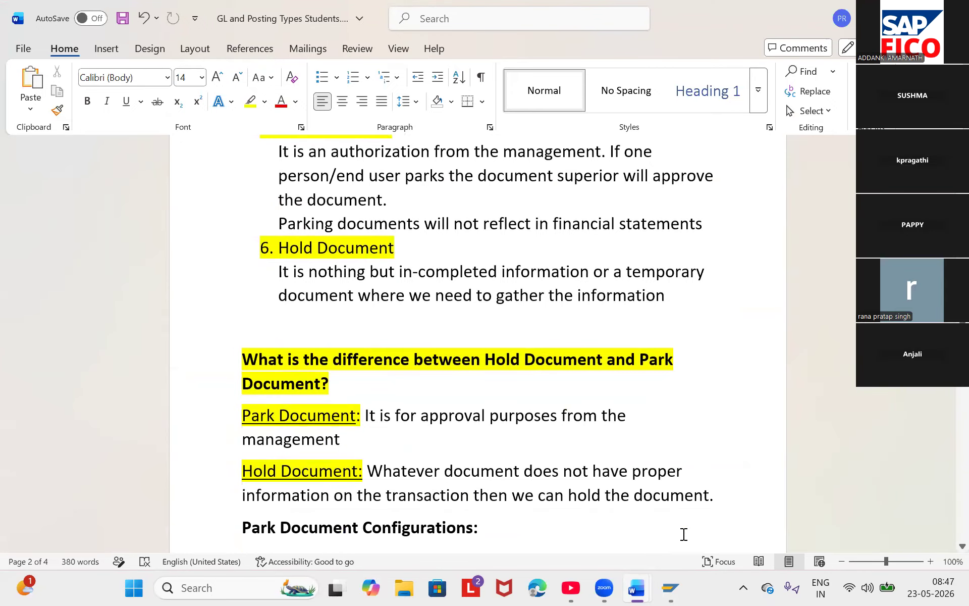
{"action": "scroll", "coordinate": [498, 454], "scroll_direction": "down", "scroll_amount": 1}
{"action": "scroll", "coordinate": [550, 444], "scroll_direction": "down", "scroll_amount": 2}
{"action": "scroll", "coordinate": [550, 444], "scroll_direction": "down", "scroll_amount": 5}
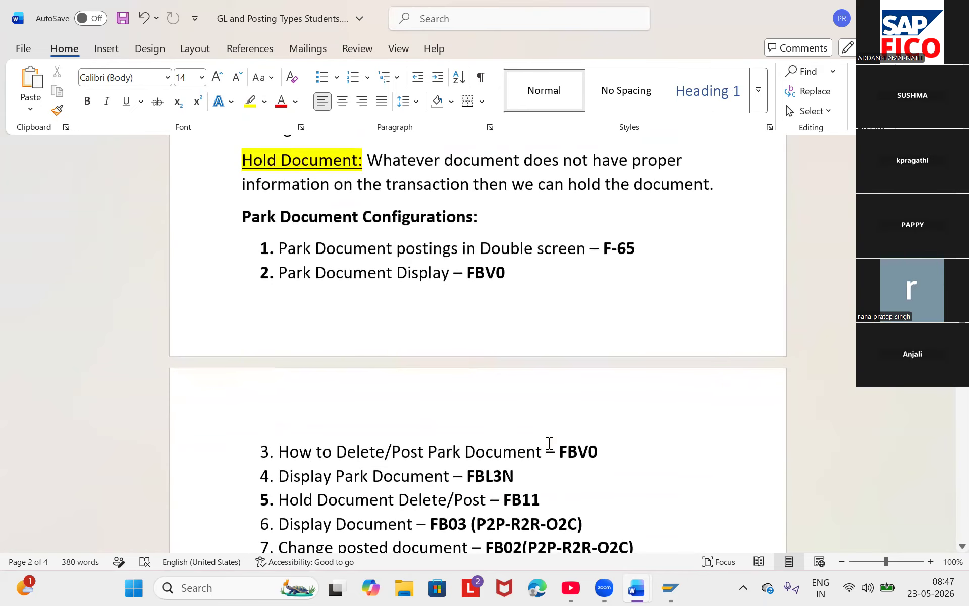
{"action": "scroll", "coordinate": [549, 444], "scroll_direction": "down", "scroll_amount": 1}
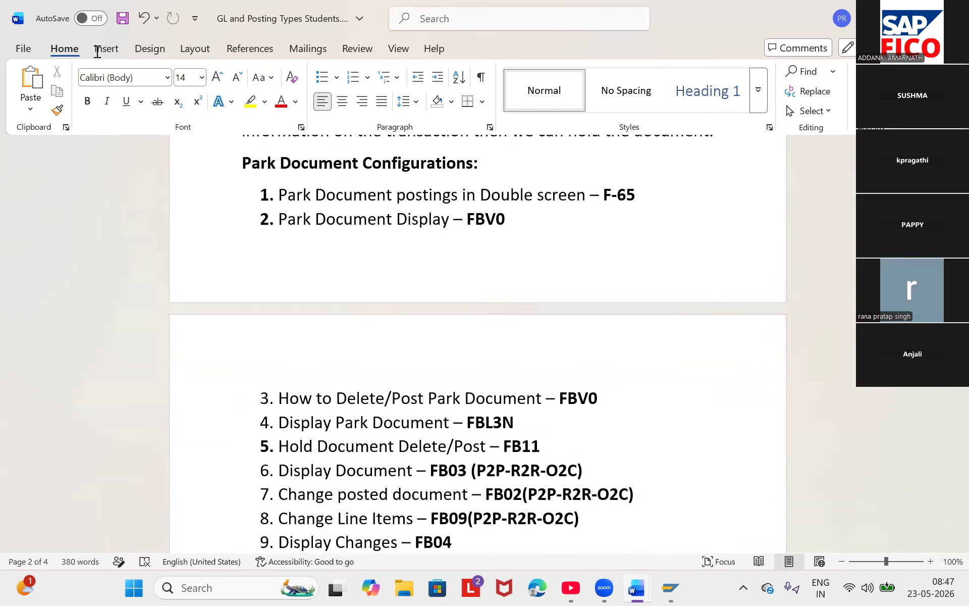
- Return to SAP, open transaction FB11 with /NFB11, and list all held documents
{"action": "mouse_move", "coordinate": [670, 587]}
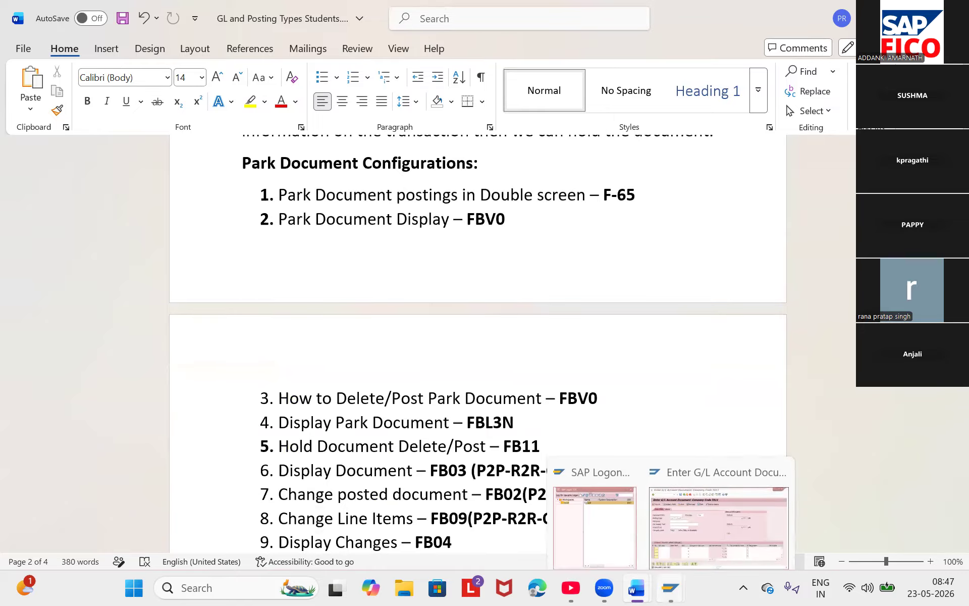
{"action": "left_click", "coordinate": [716, 525]}
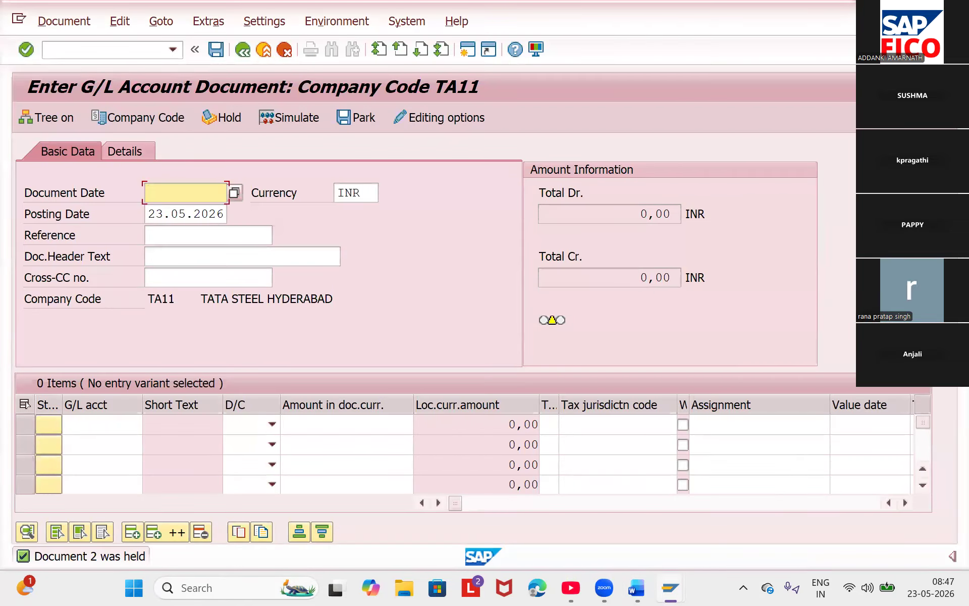
{"action": "left_click", "coordinate": [98, 51]}
{"action": "type", "text": "/"}
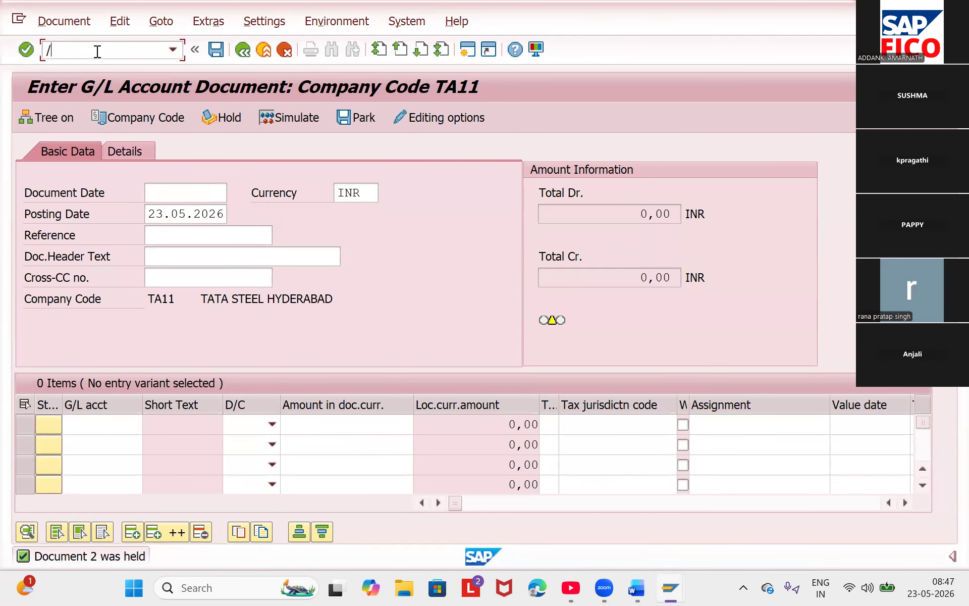
{"action": "type", "text": "NFB11"}
{"action": "key", "text": "Return"}
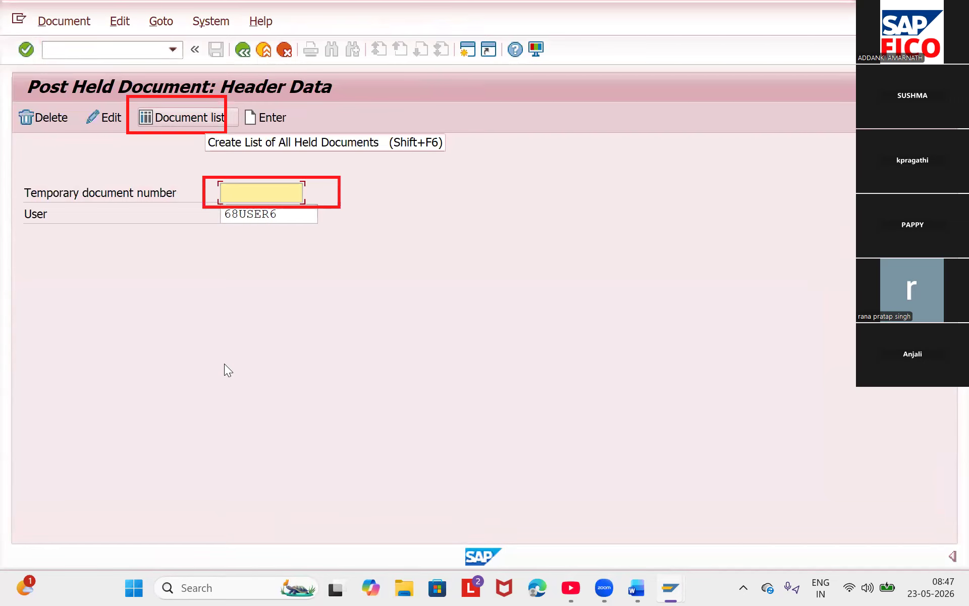
{"action": "key", "text": "shift+F6"}
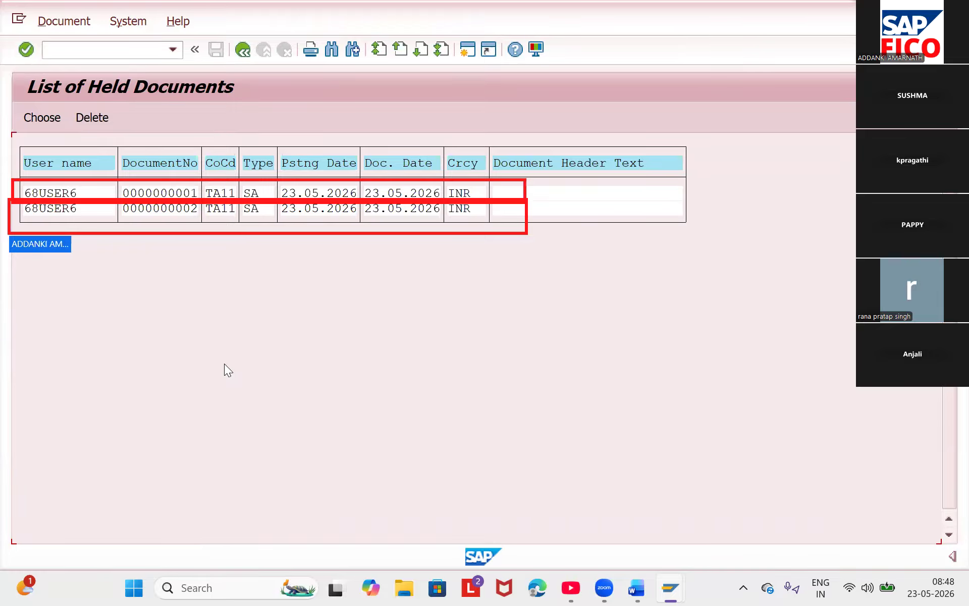
- Open held document 1 and check the details of its salary and HDFC bank line items
{"action": "double_click", "coordinate": [160, 193]}
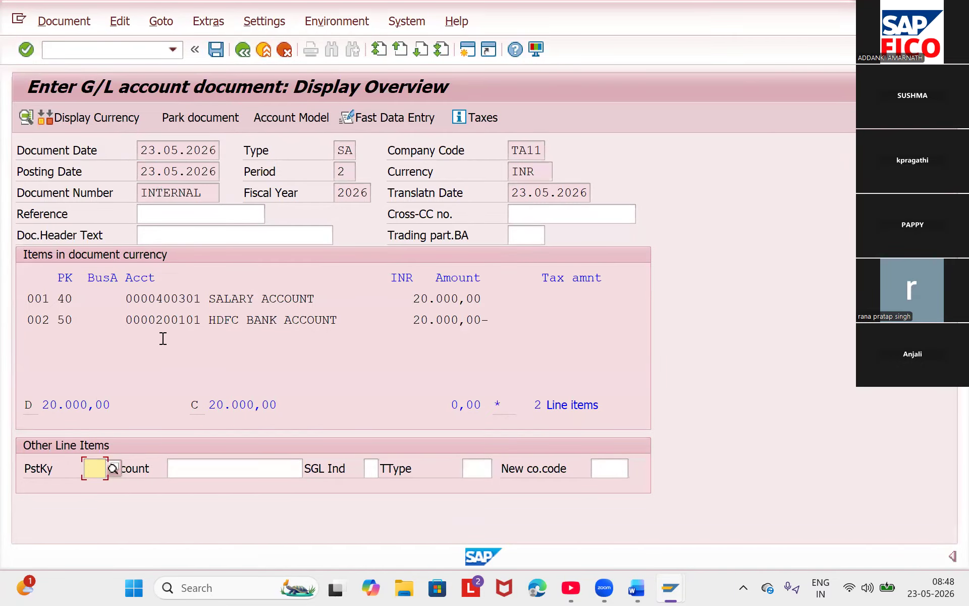
{"action": "double_click", "coordinate": [273, 300]}
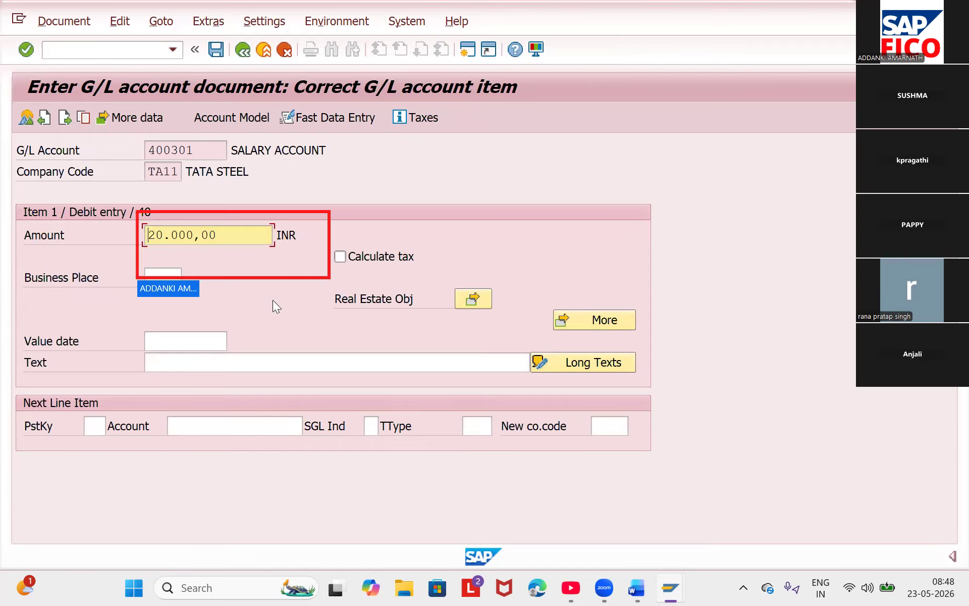
{"action": "left_click", "coordinate": [244, 50]}
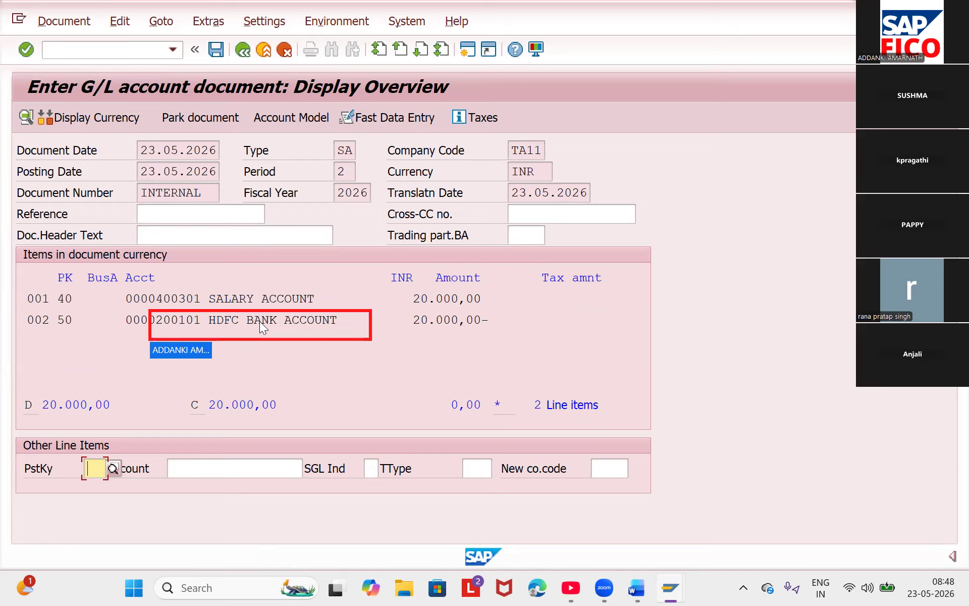
{"action": "double_click", "coordinate": [260, 321]}
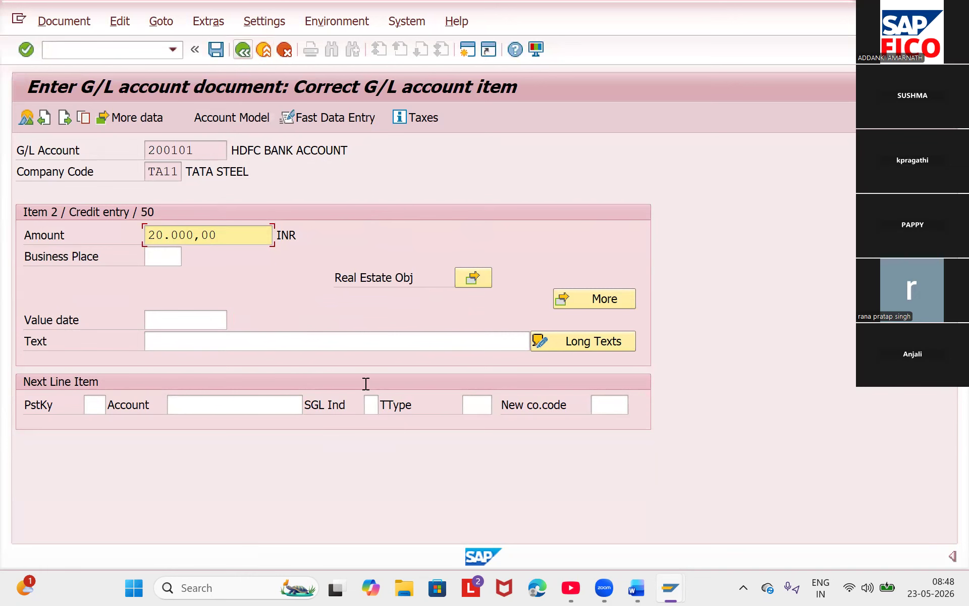
{"action": "left_click", "coordinate": [243, 49]}
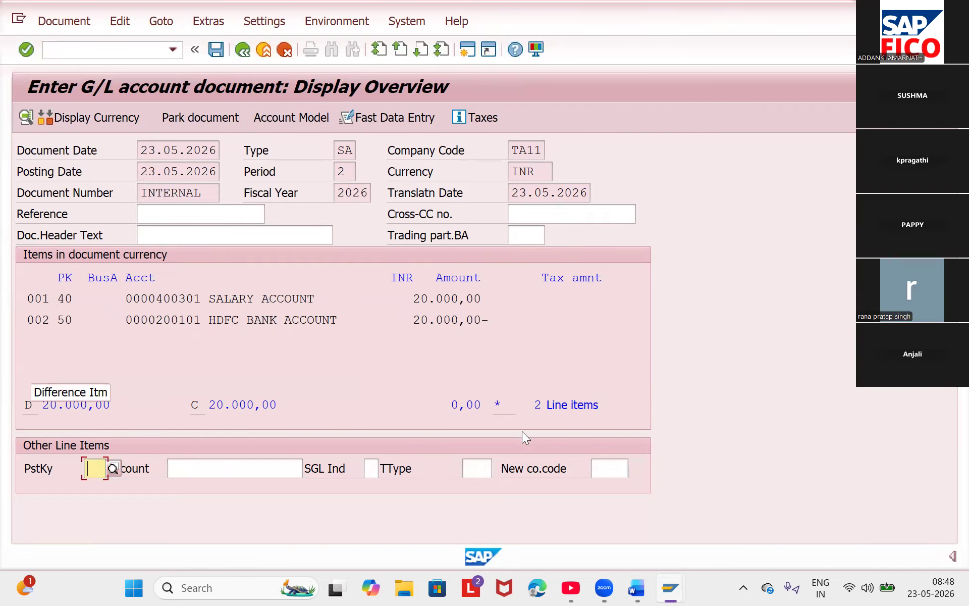
- Post the held salary document in company code TA11 and reload the list of held documents
{"action": "key", "text": "ctrl+s"}
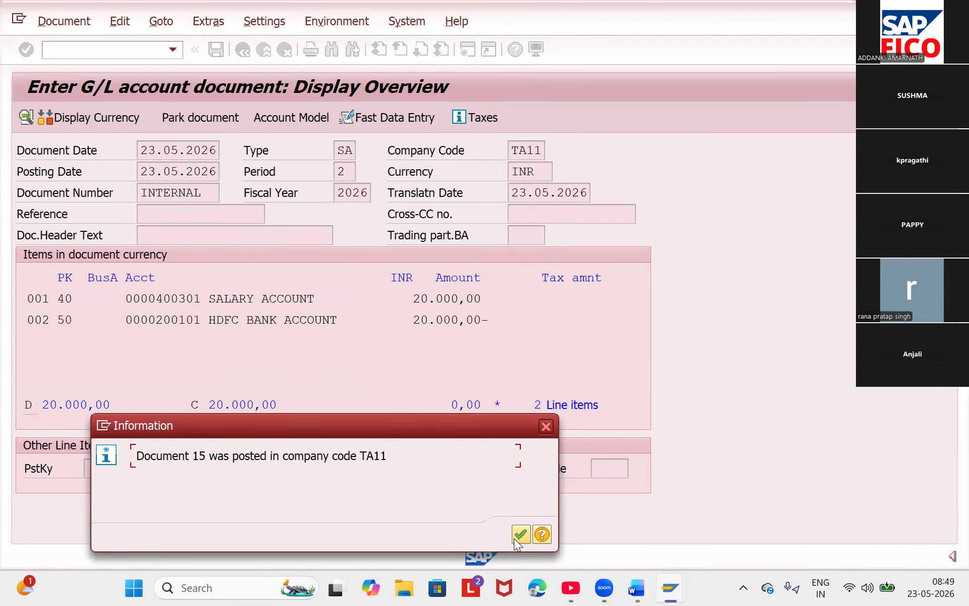
{"action": "left_click", "coordinate": [518, 536]}
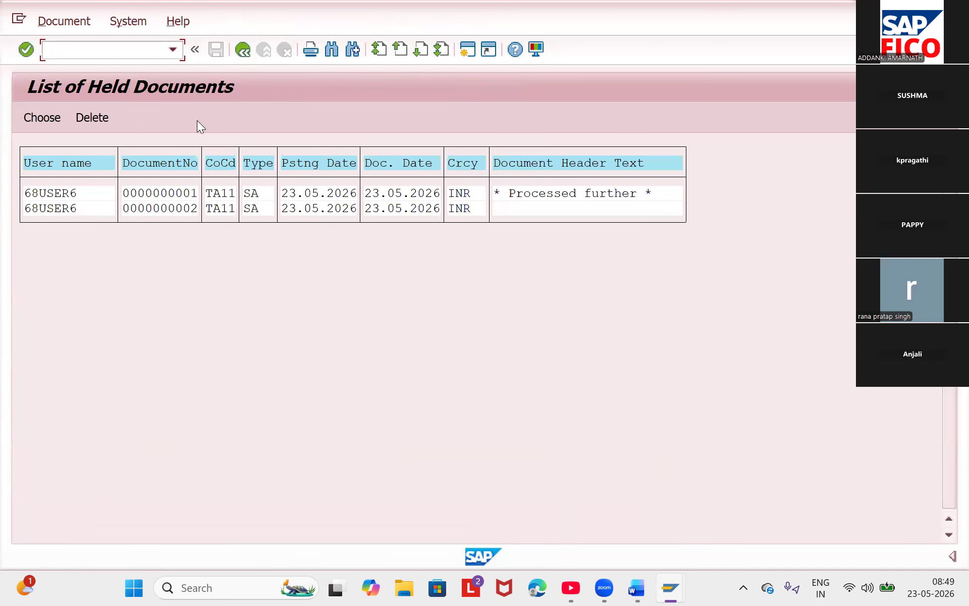
{"action": "key", "text": "F3"}
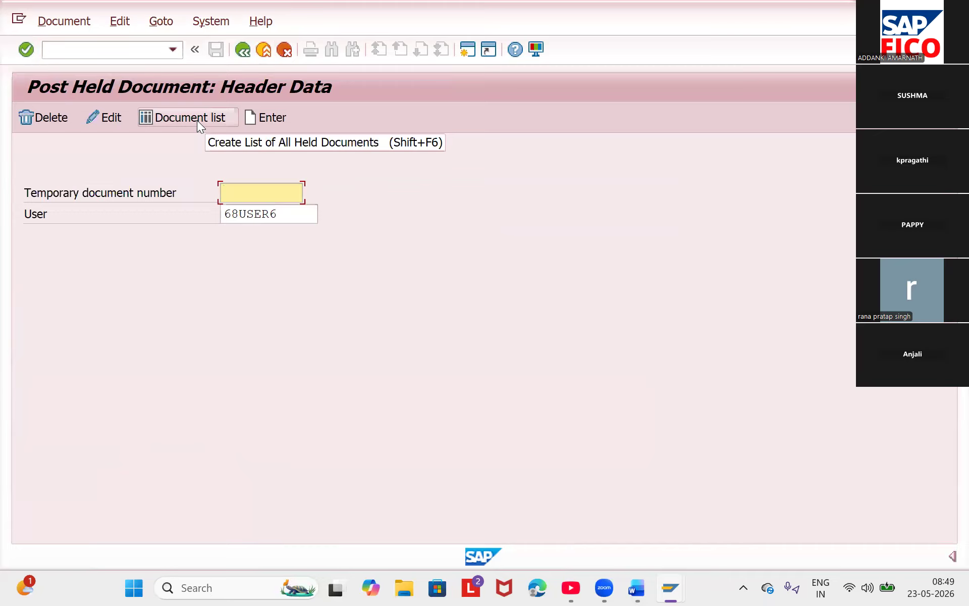
{"action": "left_click", "coordinate": [197, 121]}
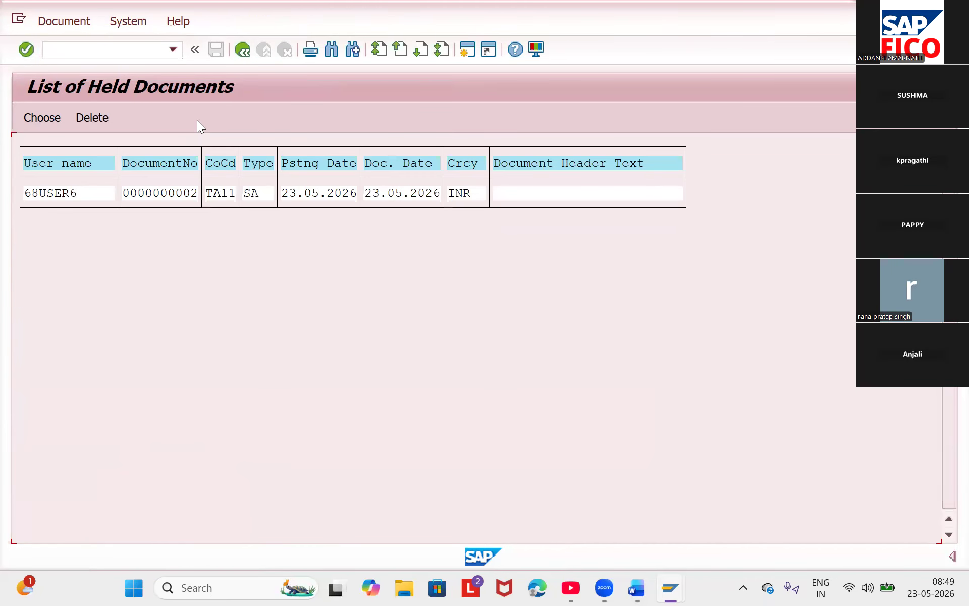